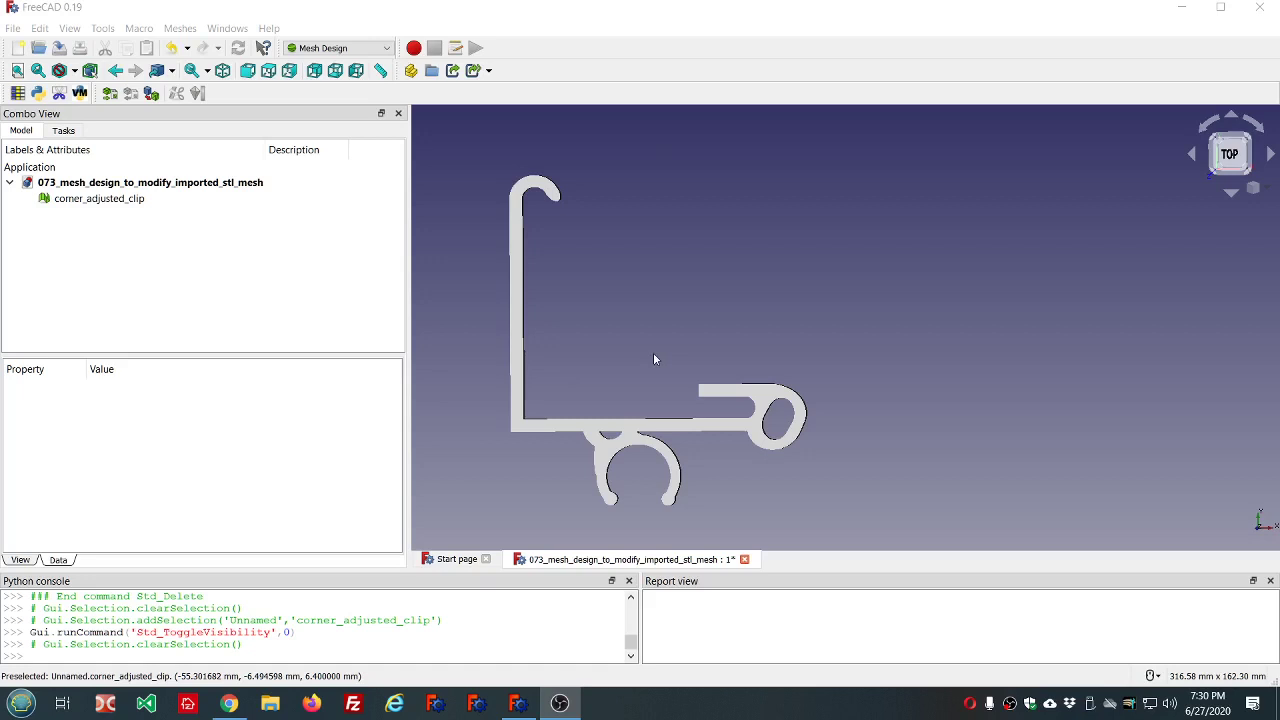
Step: Orbit and zoom around the clip mesh to inspect it from several angles
middle_click_drag(649, 373, 724, 354)
middle_click_drag(900, 306, 794, 316)
scroll(794, 316, "down", 3)
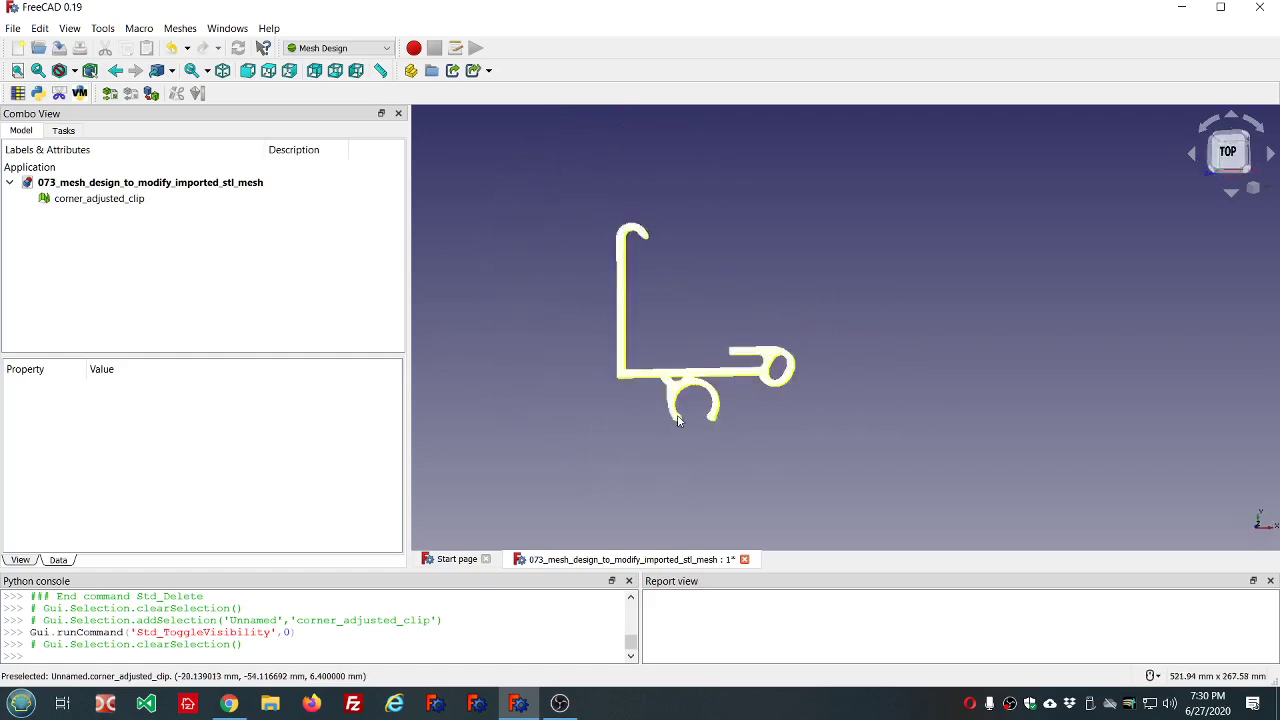
scroll(677, 420, "up", 4)
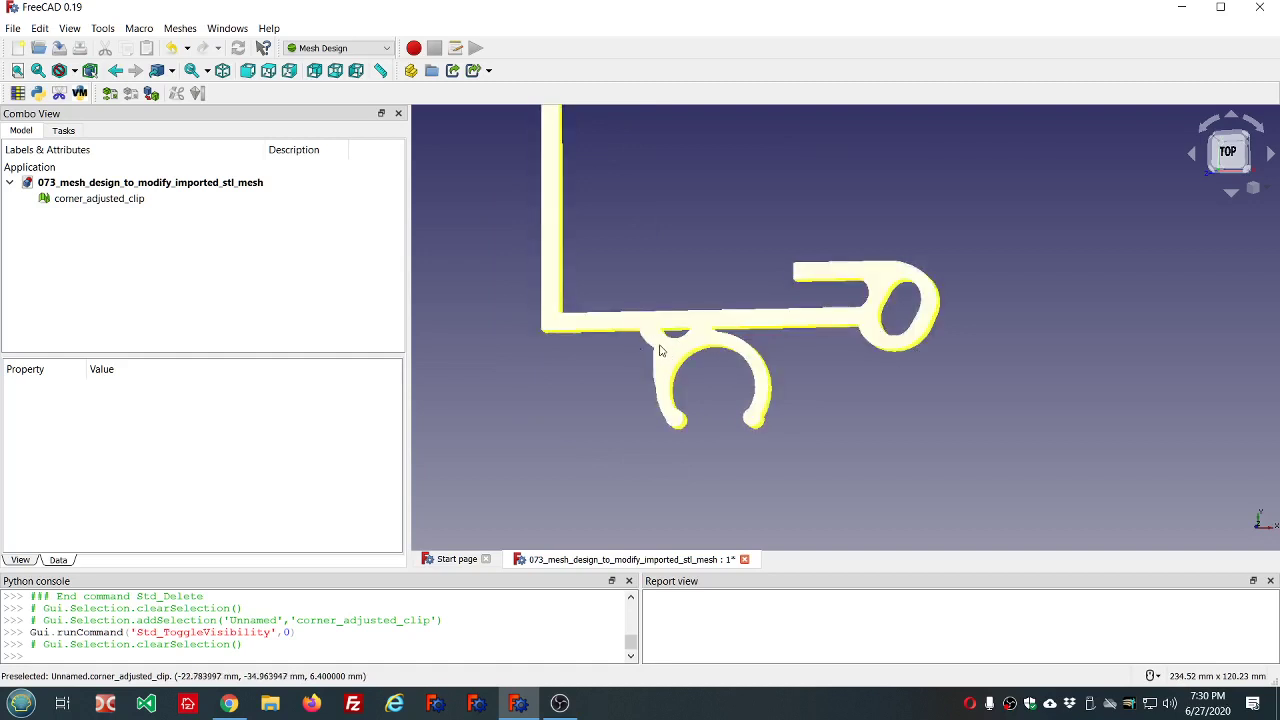
scroll(687, 350, "down", 2)
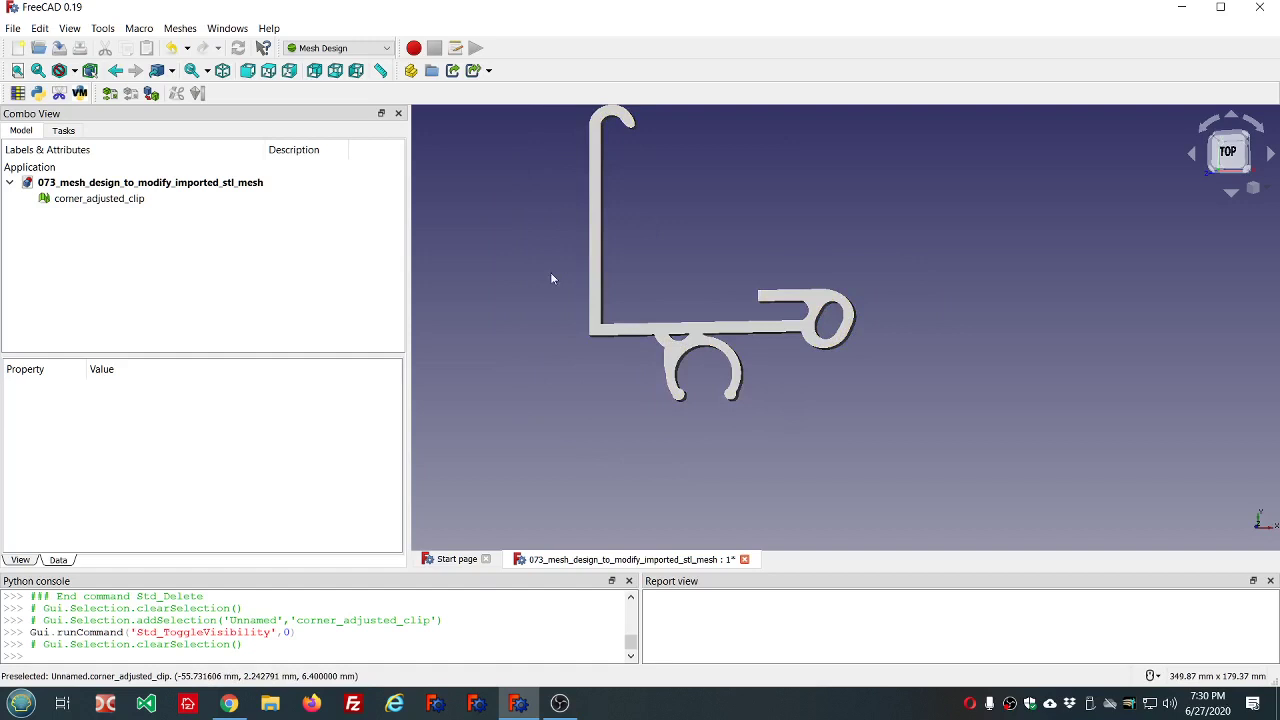
scroll(572, 242, "down", 3)
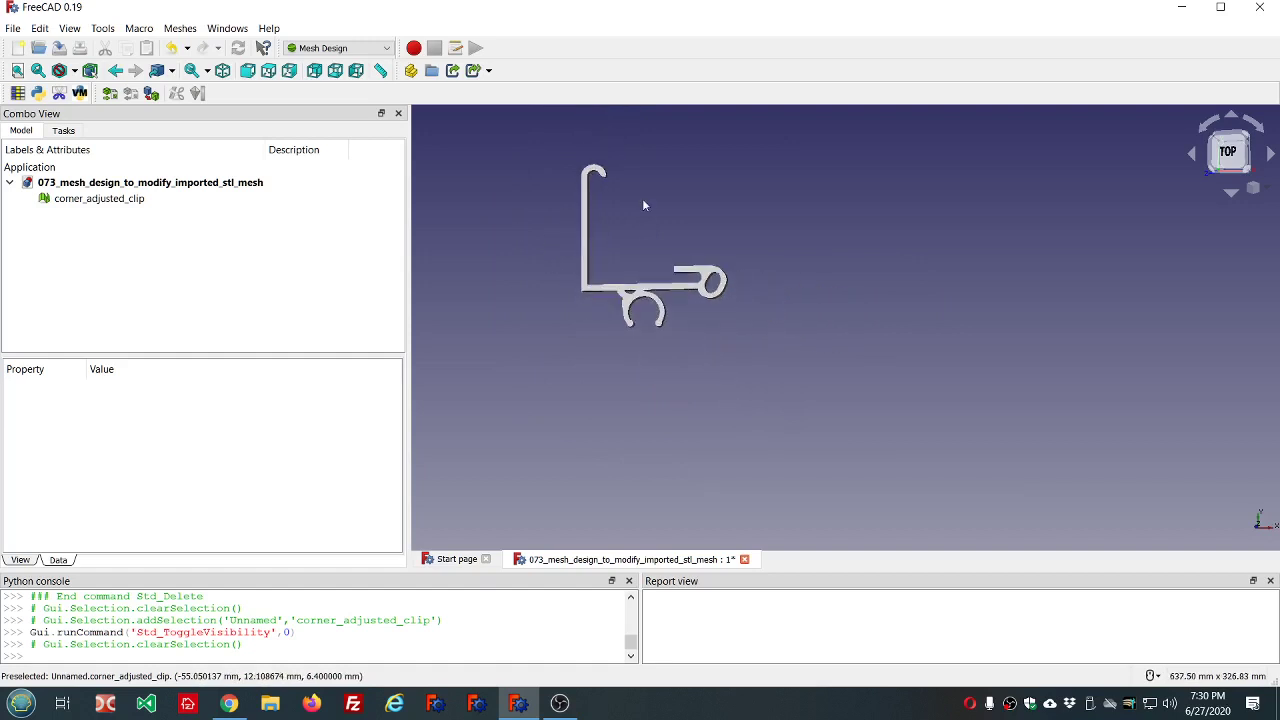
scroll(640, 195, "up", 2)
scroll(534, 144, "up", 2)
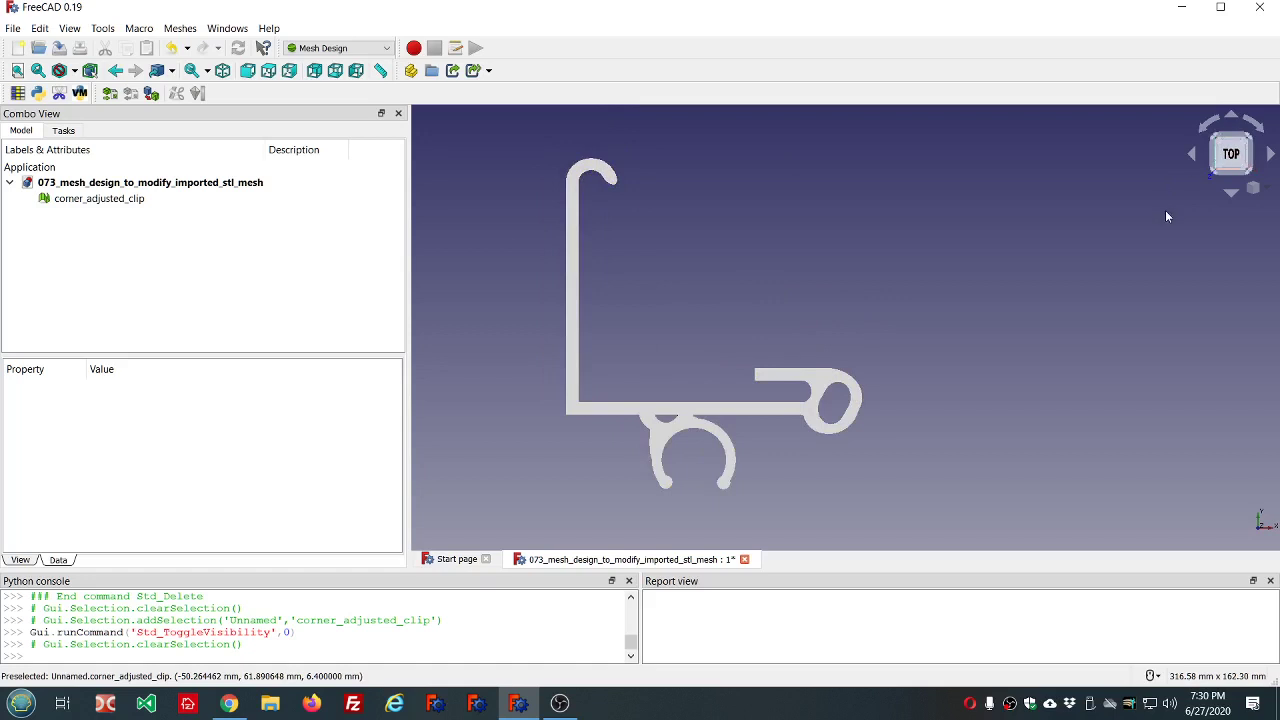
scroll(1168, 213, "down", 2)
scroll(1264, 242, "up", 1)
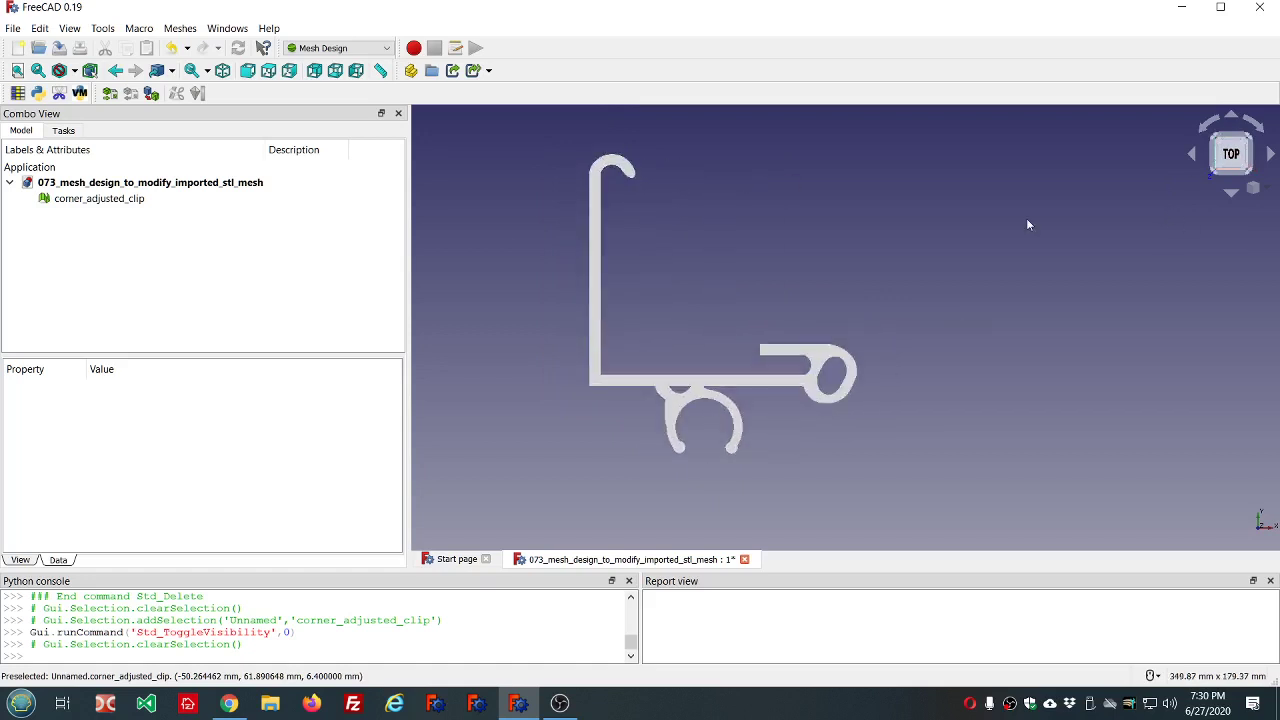
Step: Check FreeCAD's version information from the Help menu, then dismiss it
left_click(269, 28)
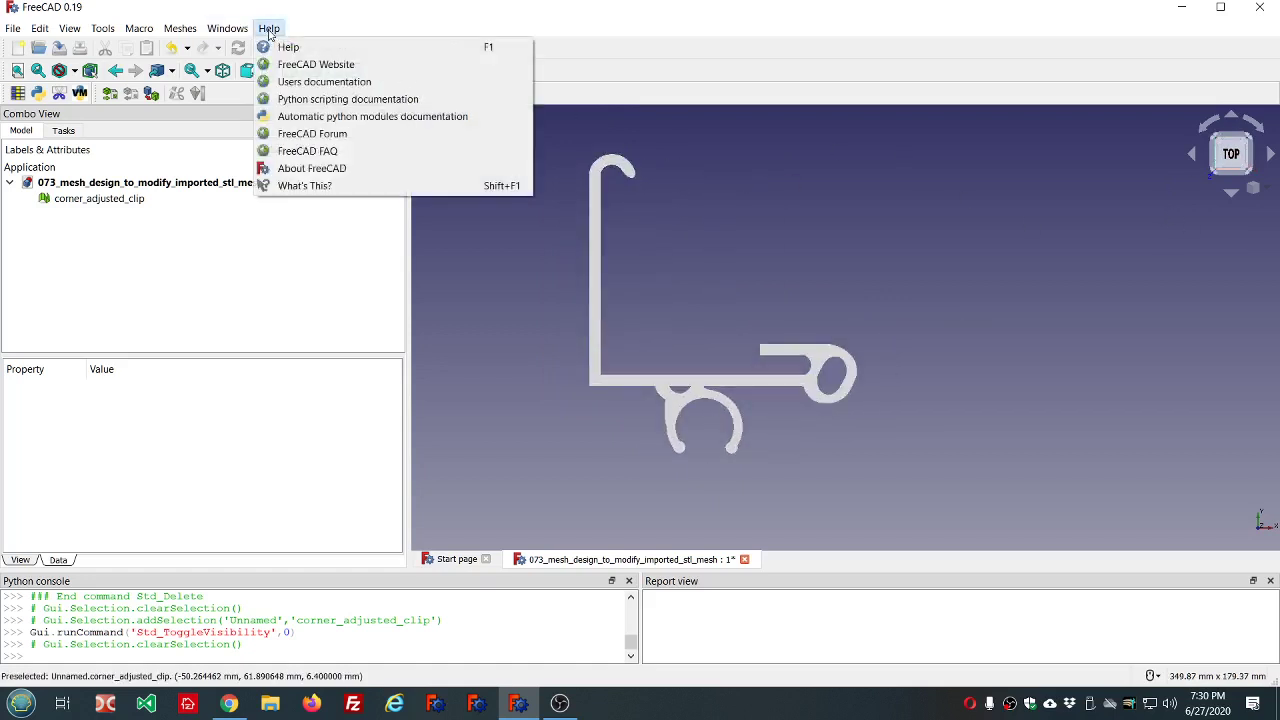
left_click(318, 170)
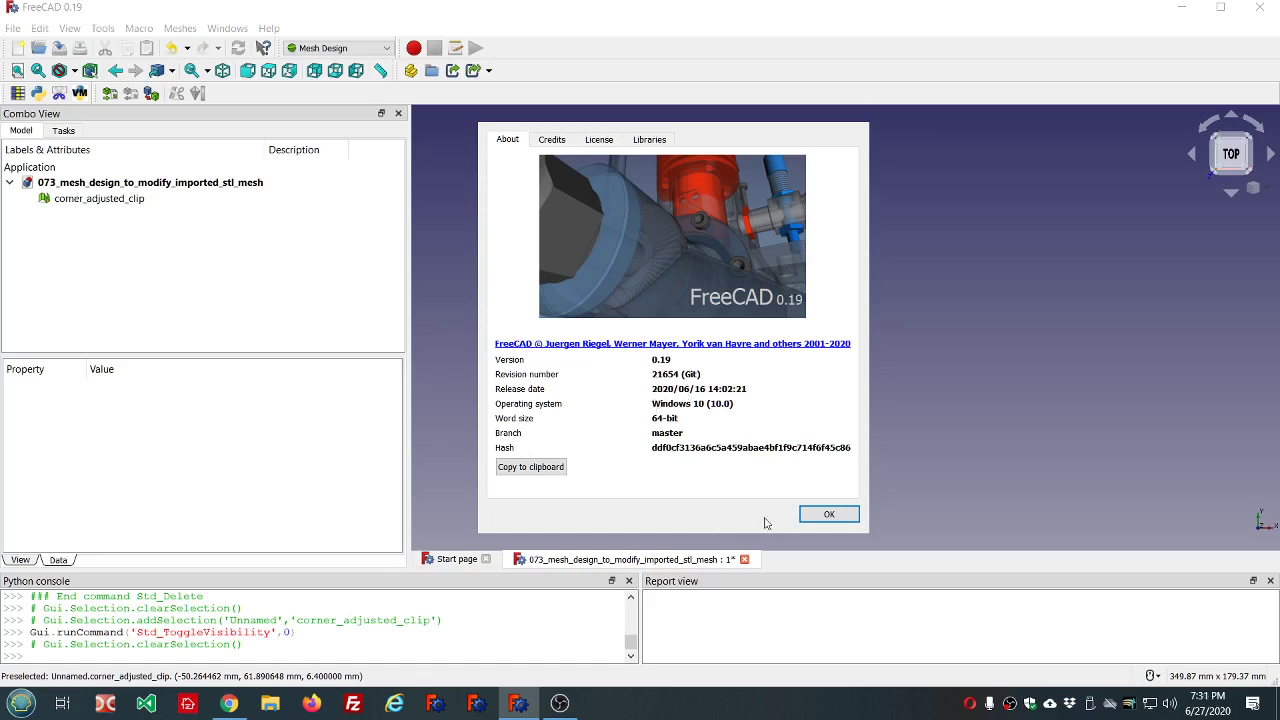
left_click(825, 515)
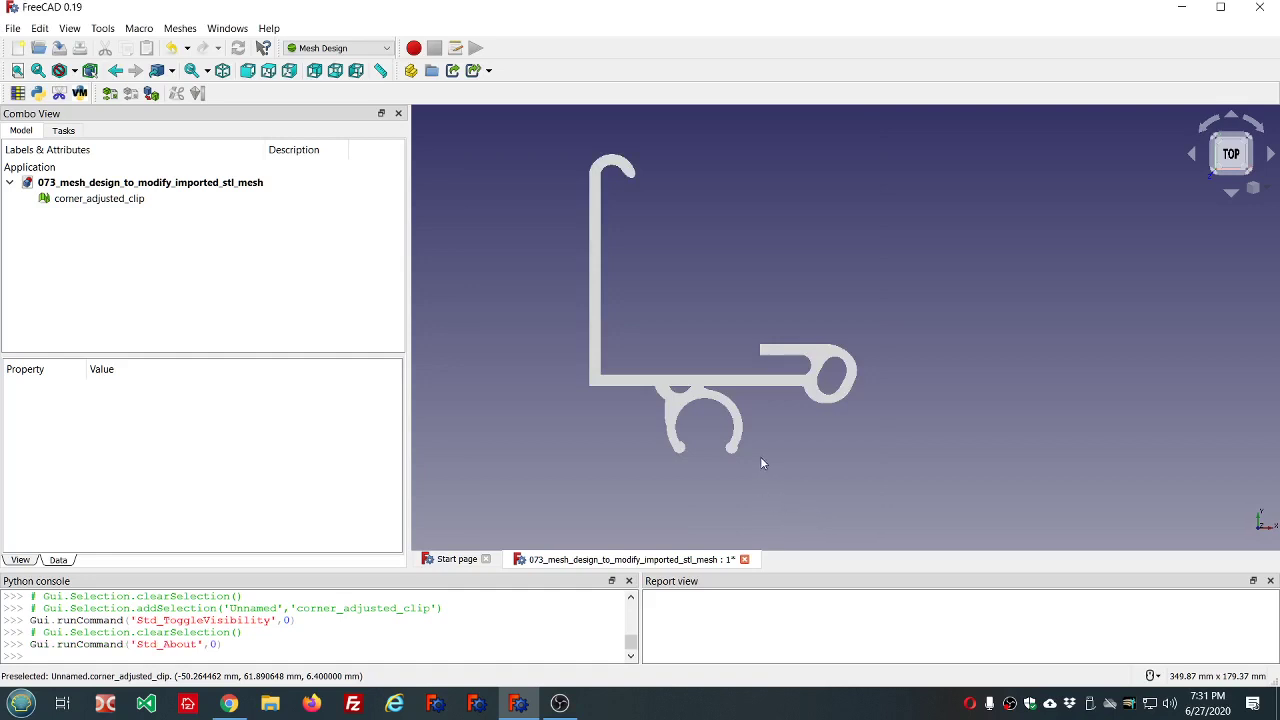
Step: In the Part workbench, convert corner_adjusted_clip into a shape with the default sewing tolerance
scroll(797, 160, "up", 1)
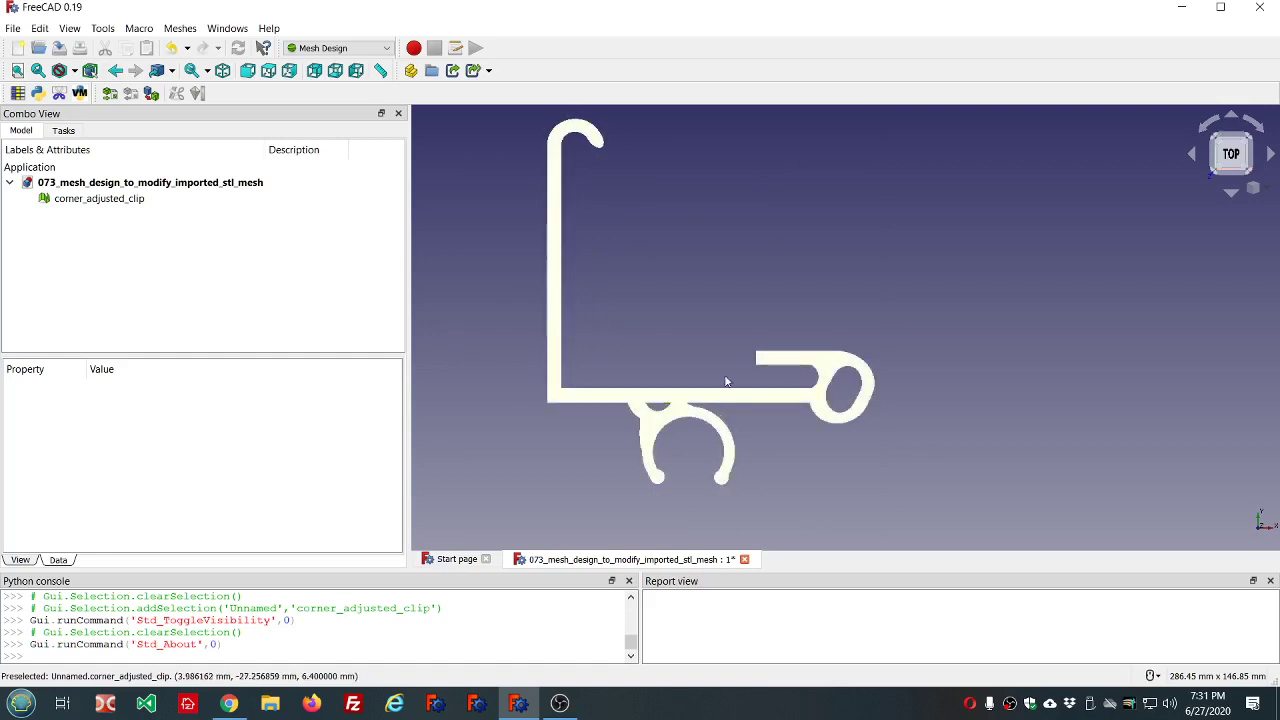
middle_click_drag(706, 340, 780, 192)
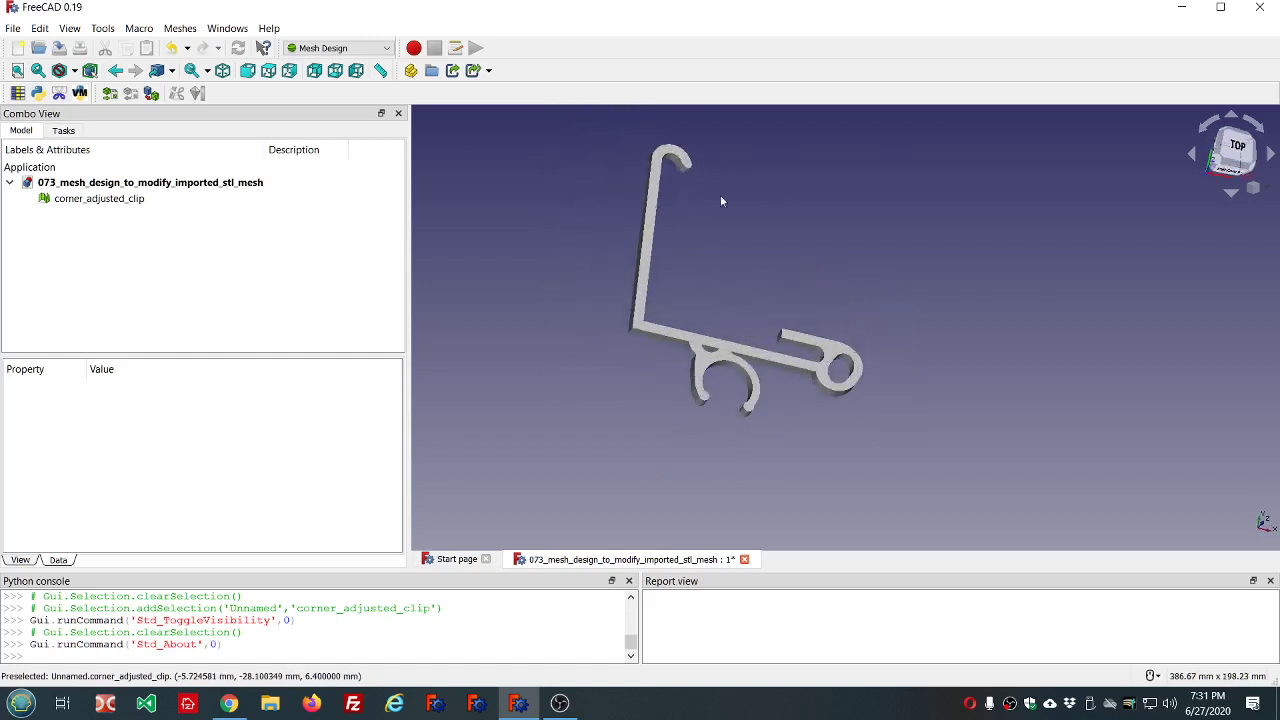
middle_click_drag(614, 190, 593, 201)
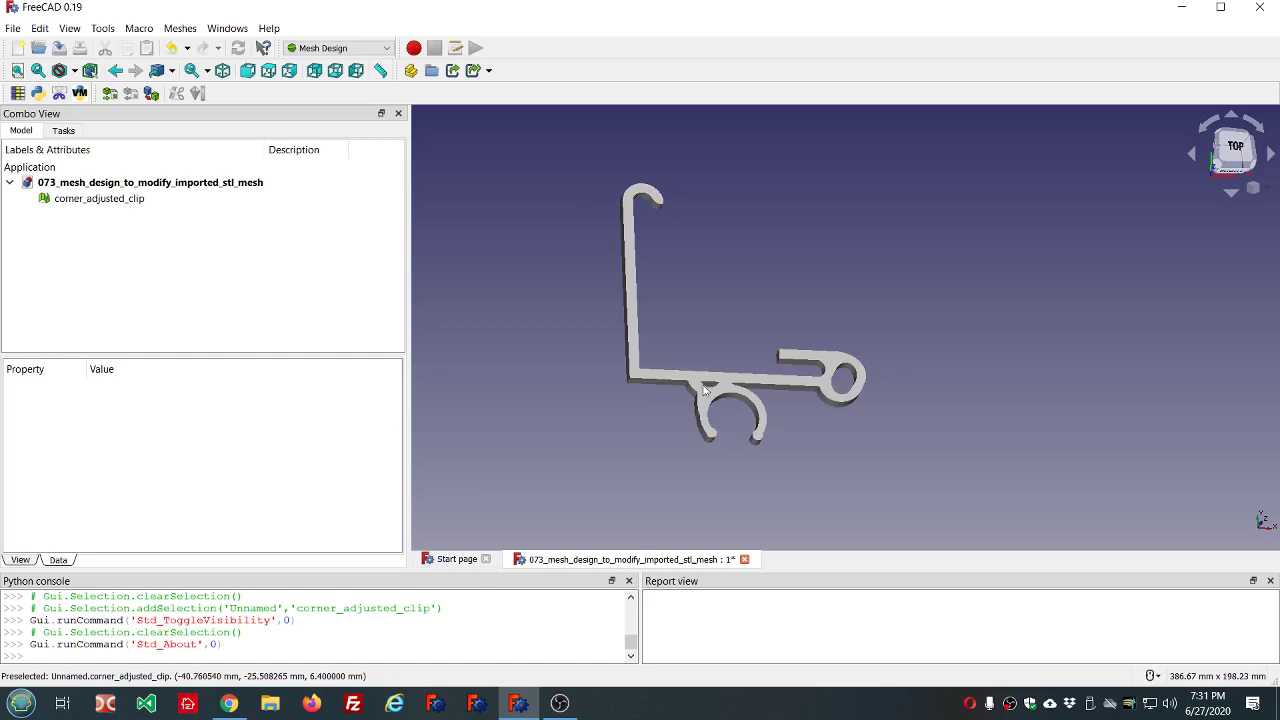
scroll(740, 398, "up", 1)
middle_click_drag(772, 252, 767, 265)
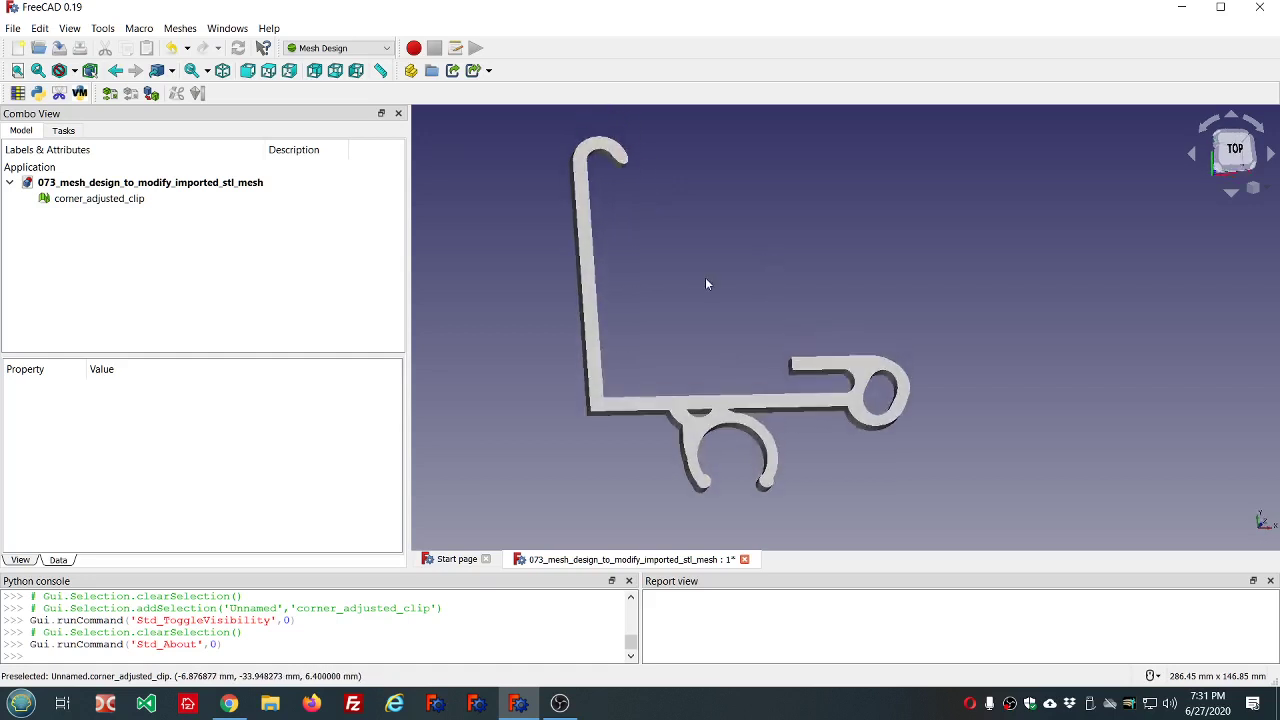
left_click(388, 49)
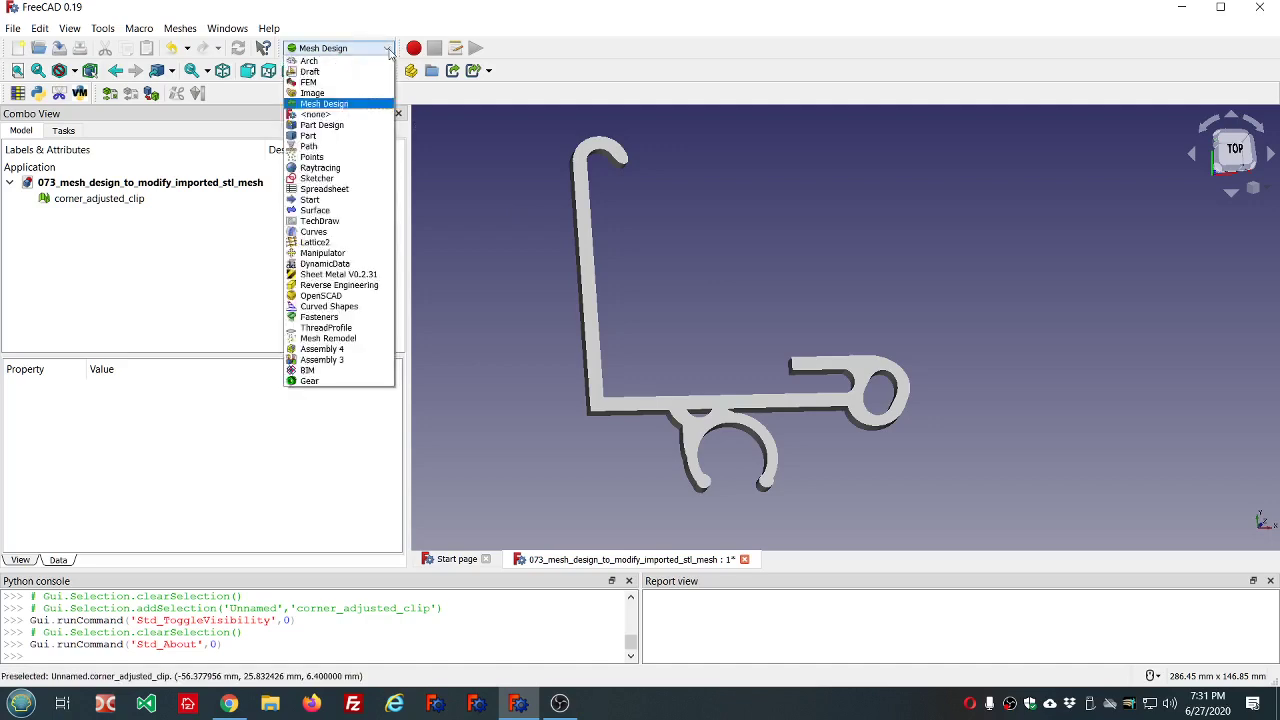
left_click(352, 136)
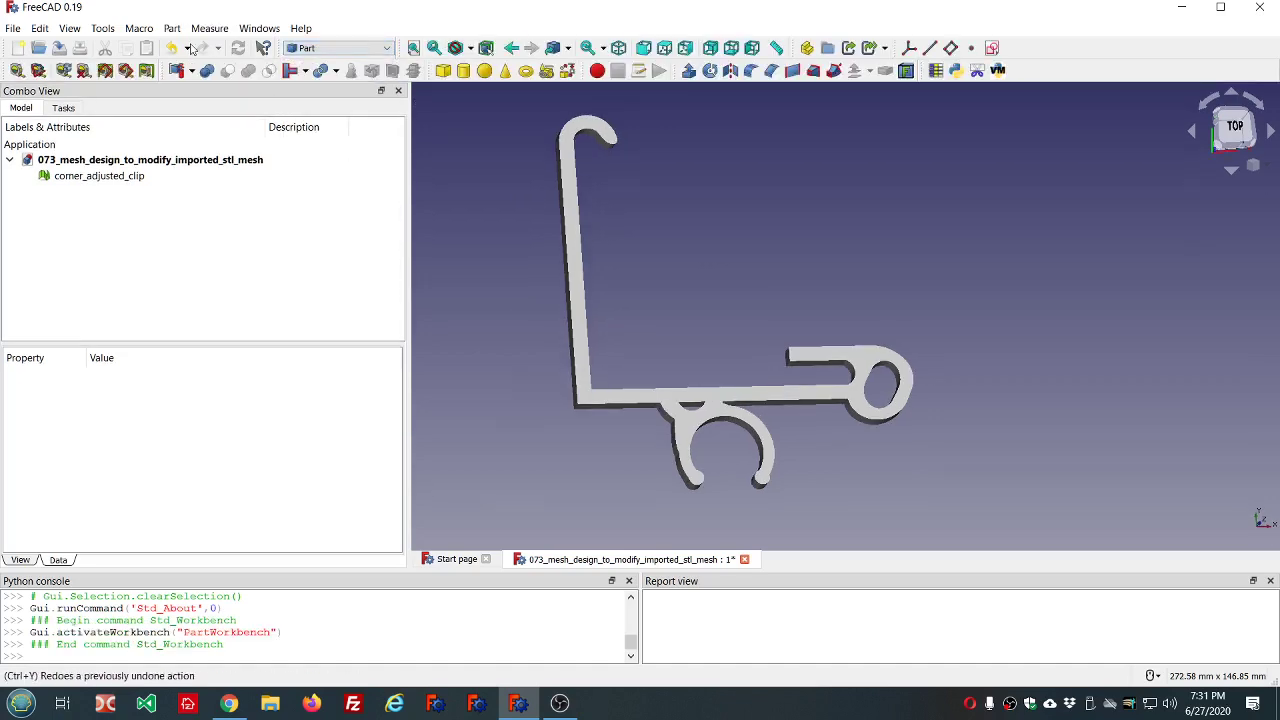
left_click(126, 177)
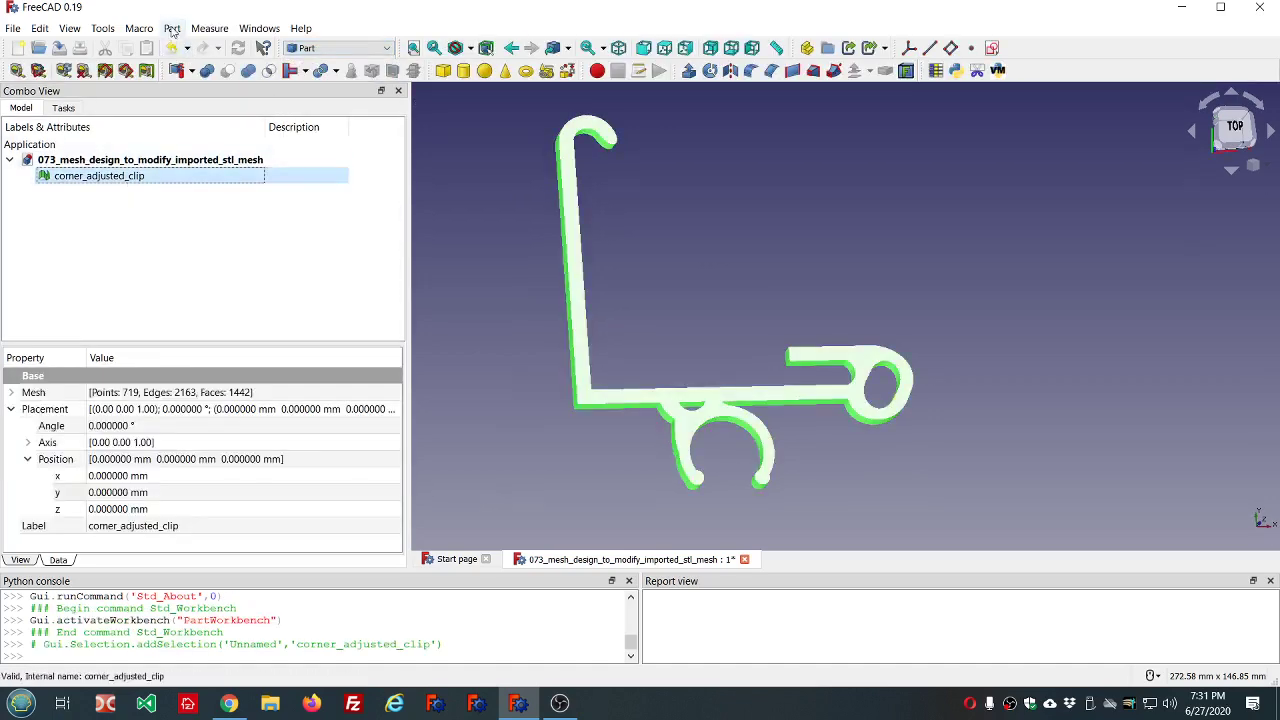
left_click(172, 29)
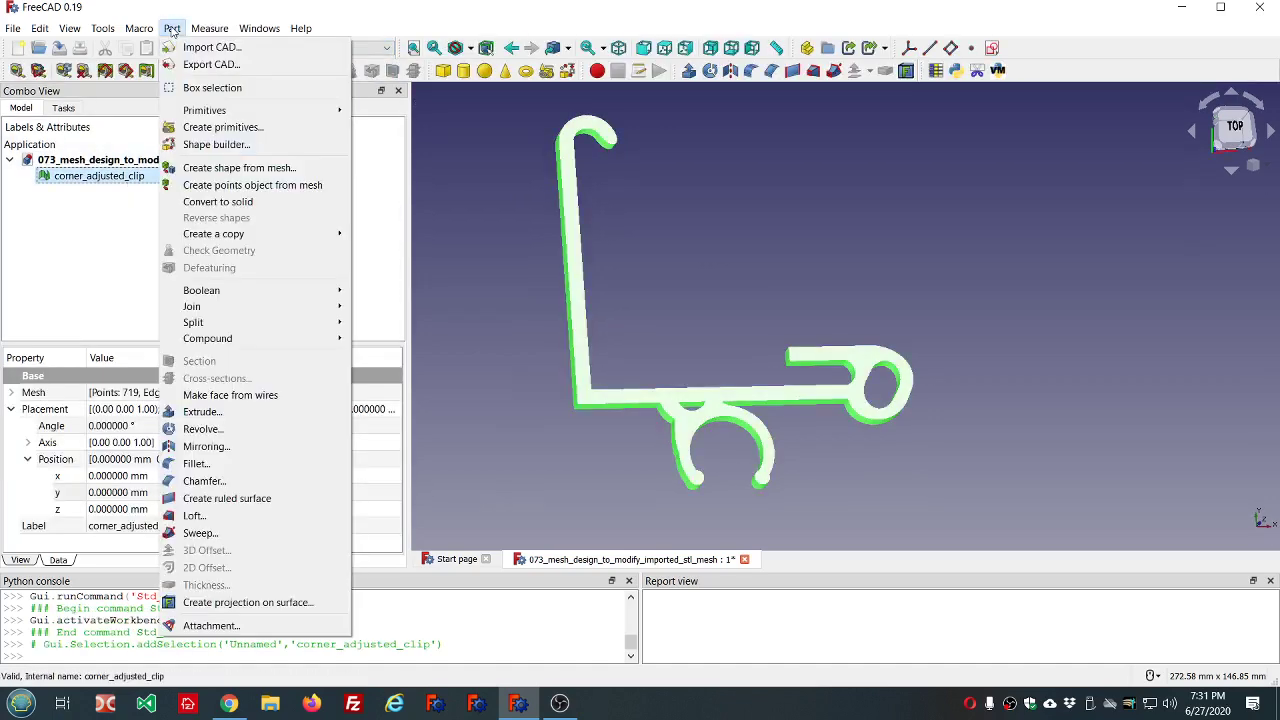
left_click(230, 168)
left_click(590, 374)
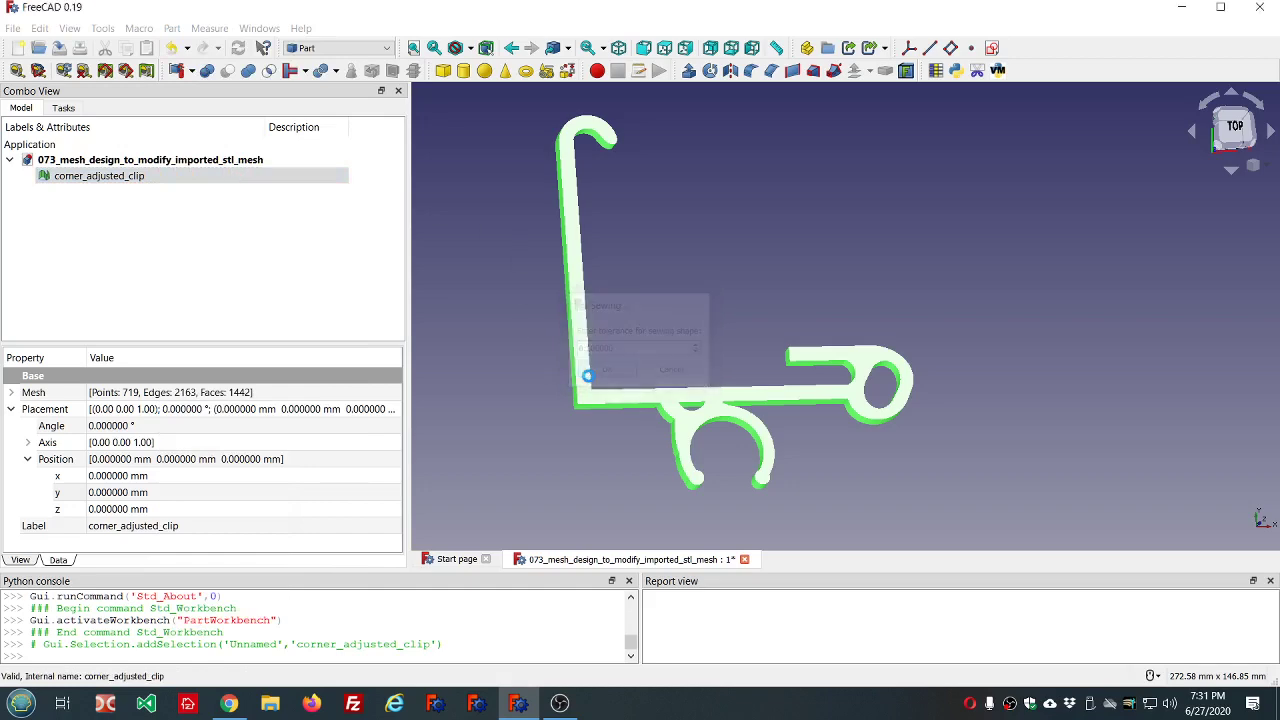
Step: Hide the original corner_adjusted_clip mesh and inspect the converted corner_adjusted_clip001 shape
left_click(142, 237)
left_click(99, 175)
key("space")
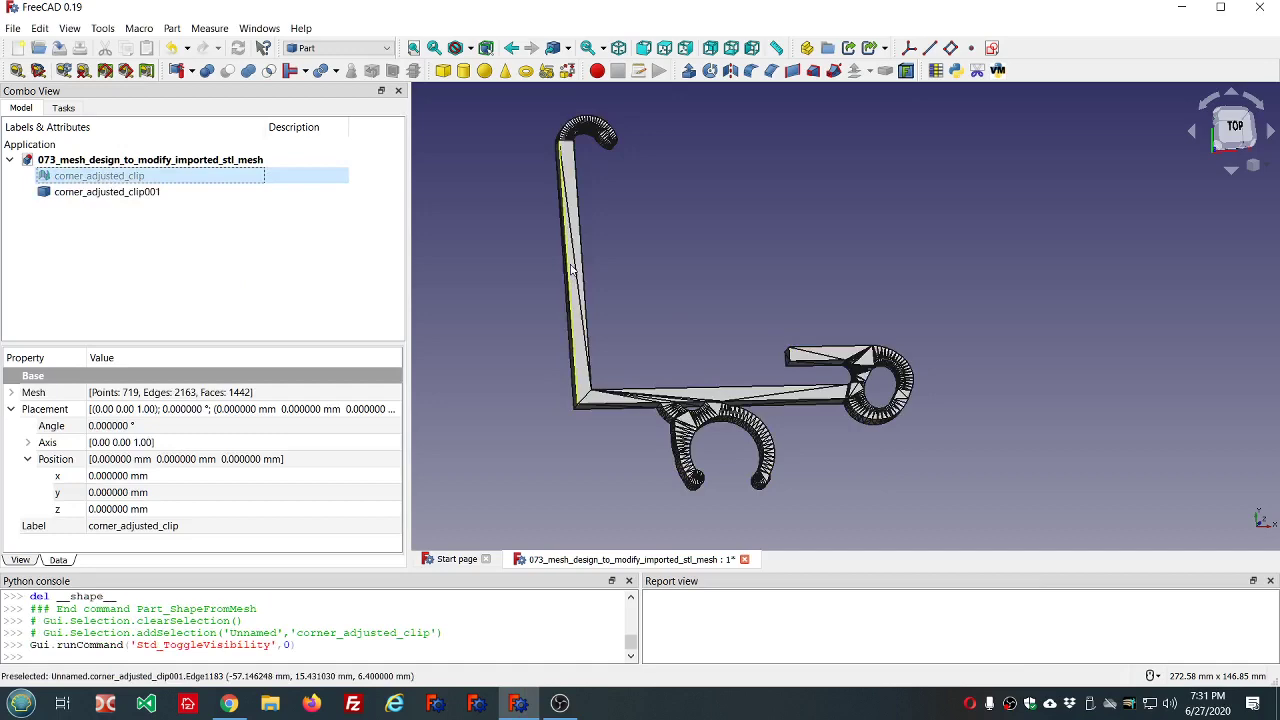
middle_click_drag(663, 306, 680, 283)
scroll(636, 372, "up", 2)
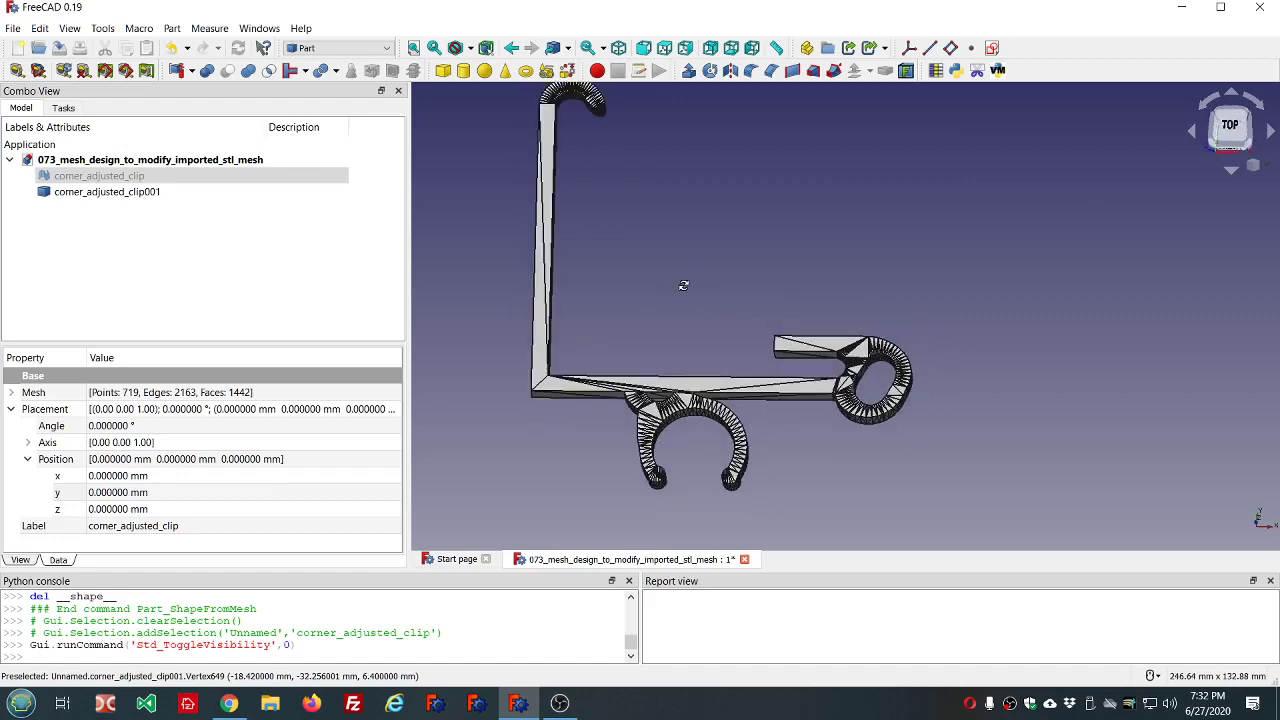
scroll(667, 423, "up", 3)
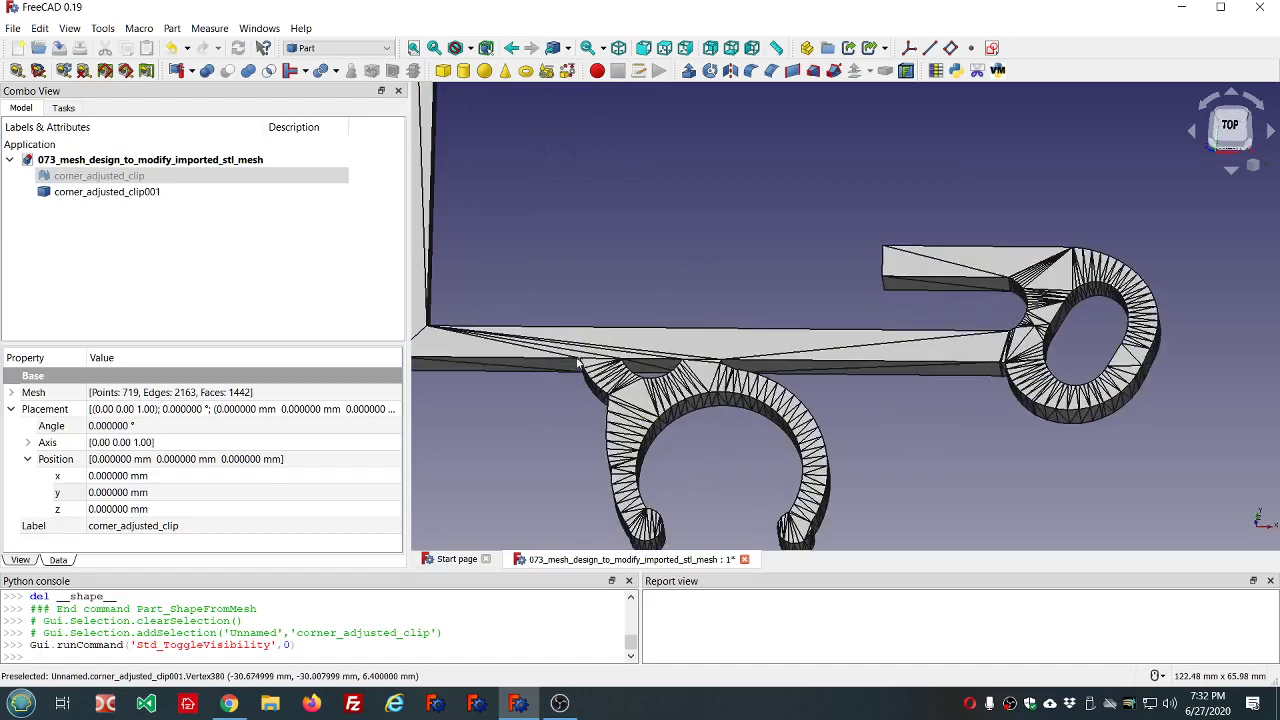
scroll(692, 385, "down", 3)
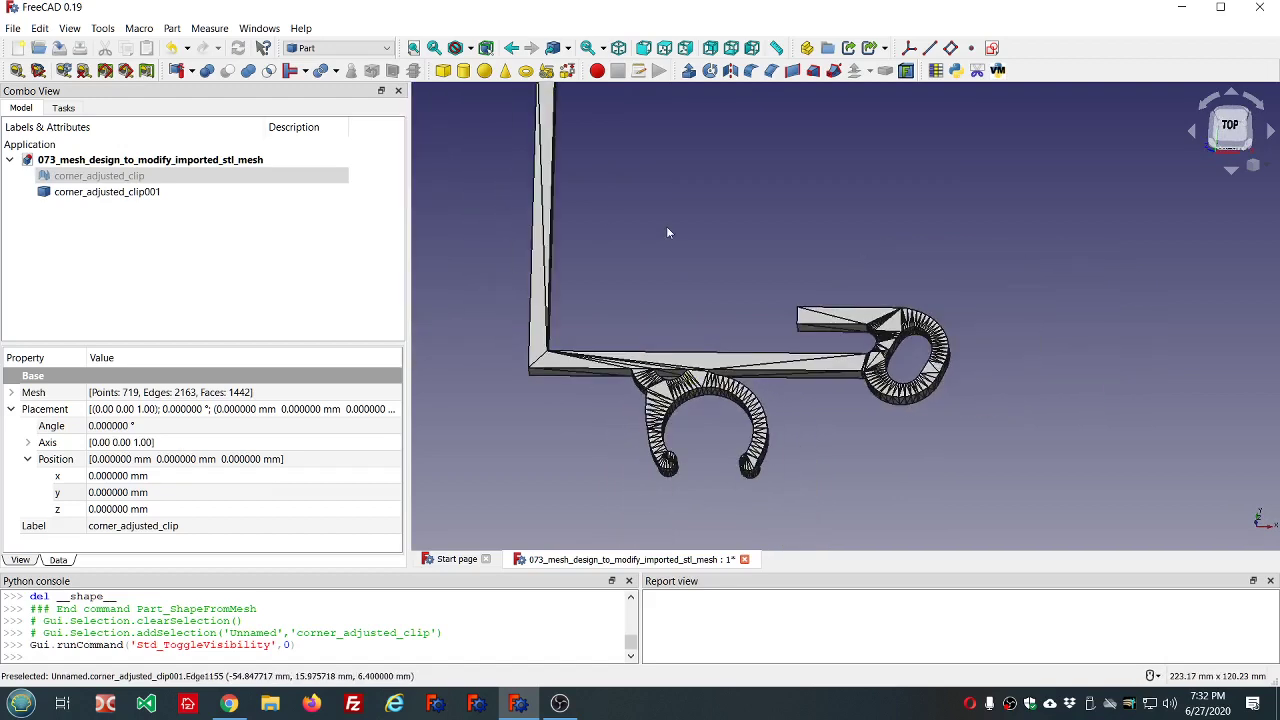
scroll(666, 226, "down", 2)
Step: Delete corner_adjusted_clip001, unhide the corner_adjusted_clip mesh, and snap to Top view
left_click(141, 199)
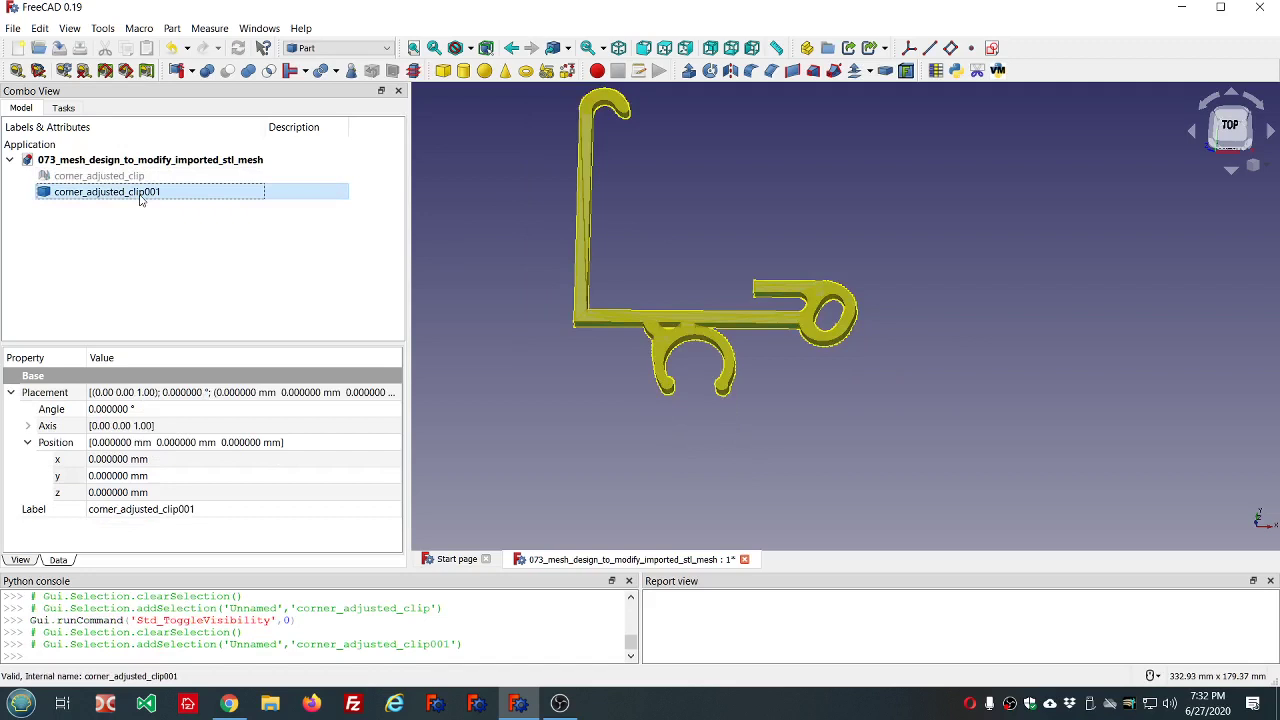
key("Delete")
left_click(117, 176)
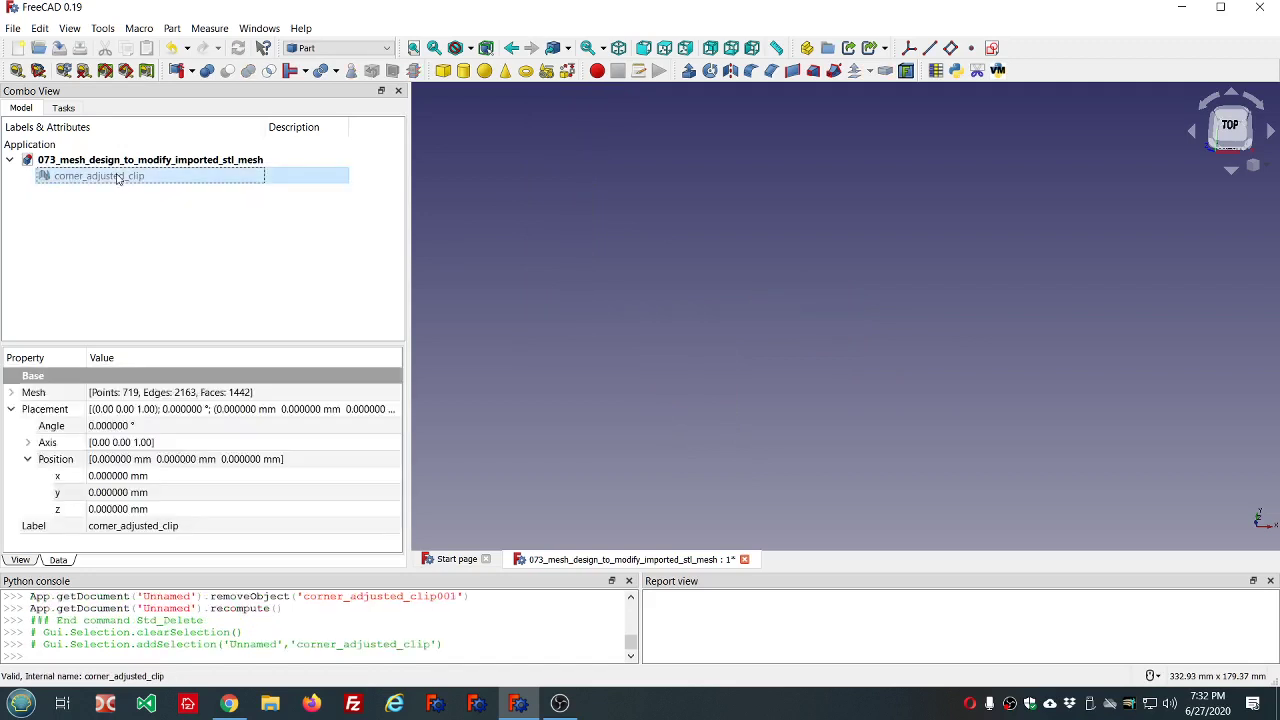
key("space")
middle_click_drag(537, 221, 497, 271)
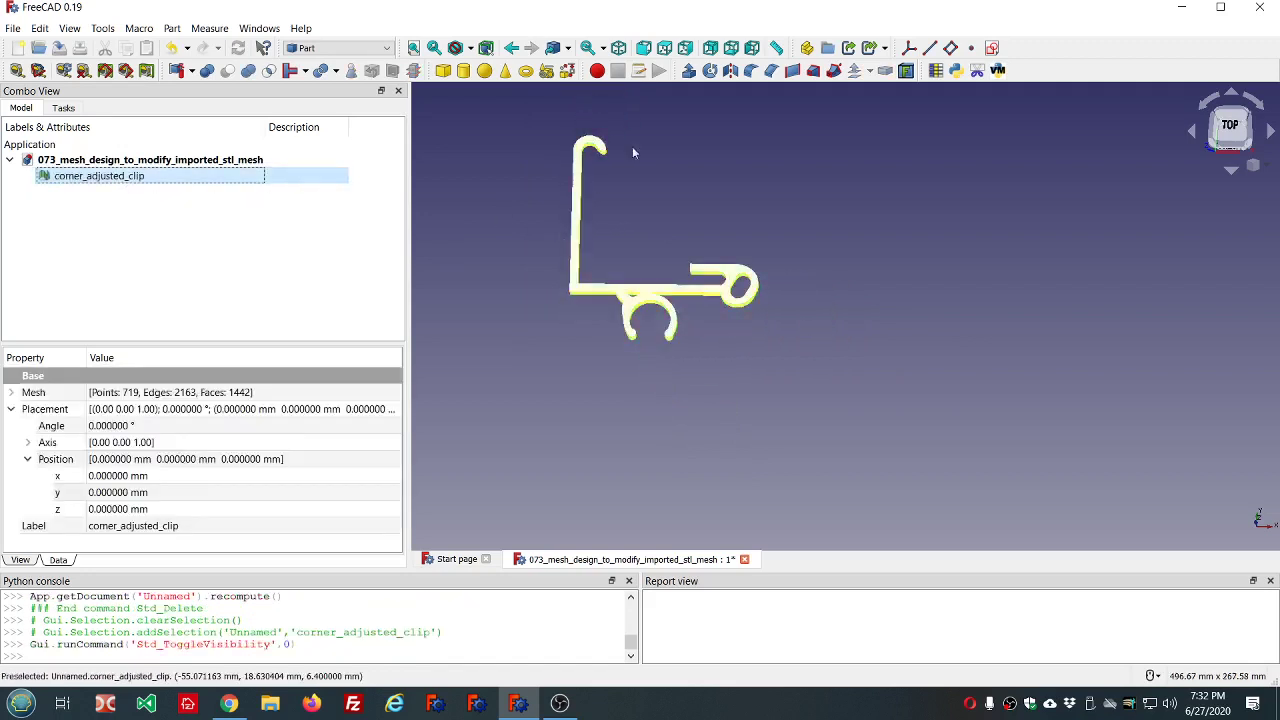
left_click(1229, 126)
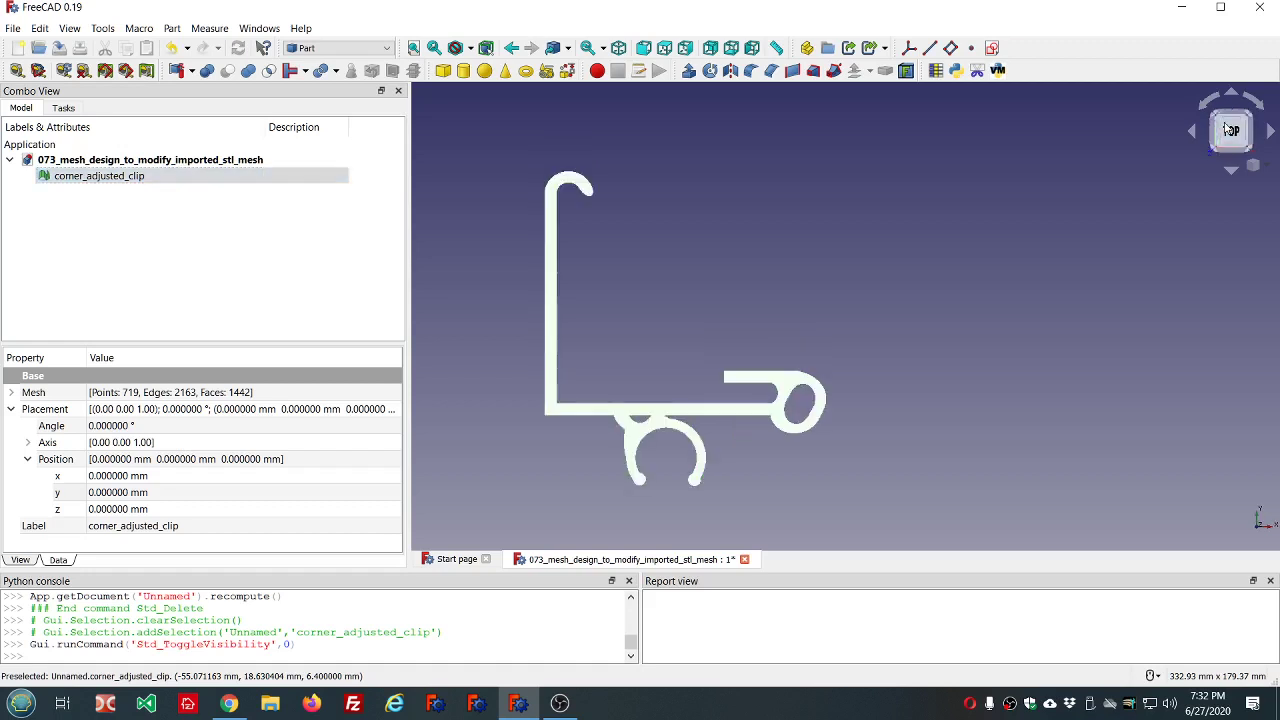
Step: Switch back to the Mesh Design workbench
left_click(370, 48)
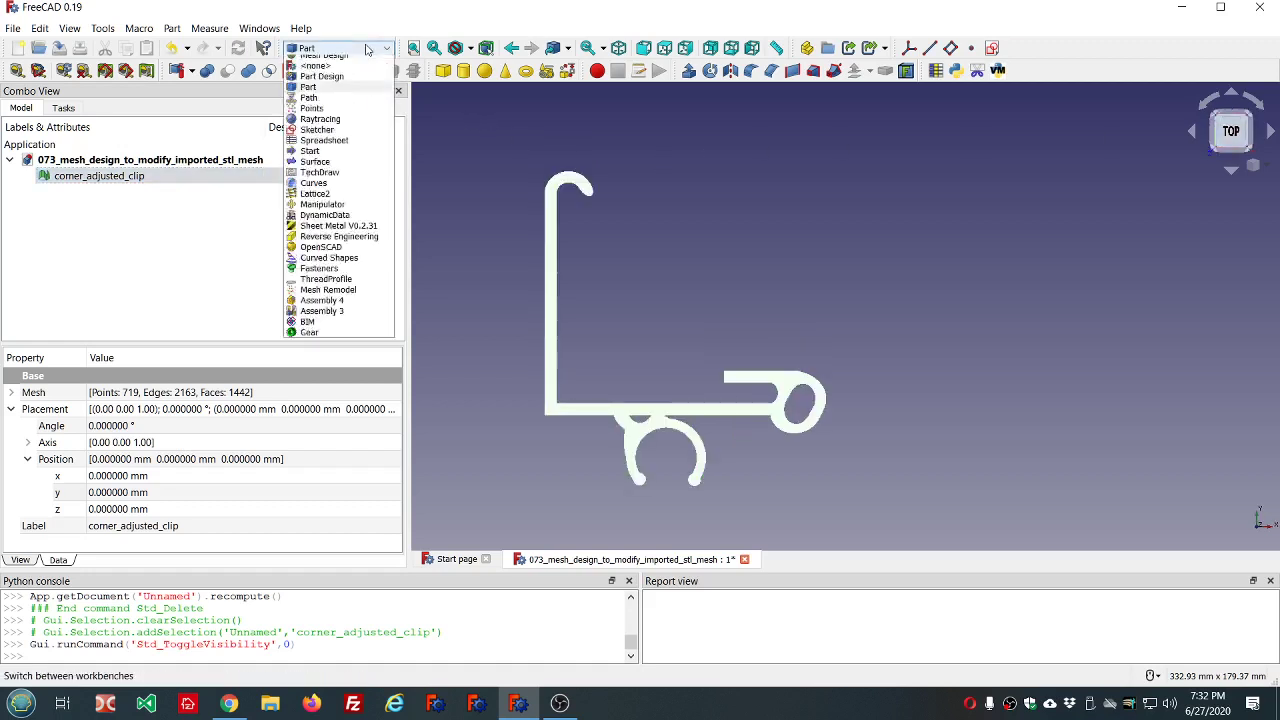
left_click(334, 104)
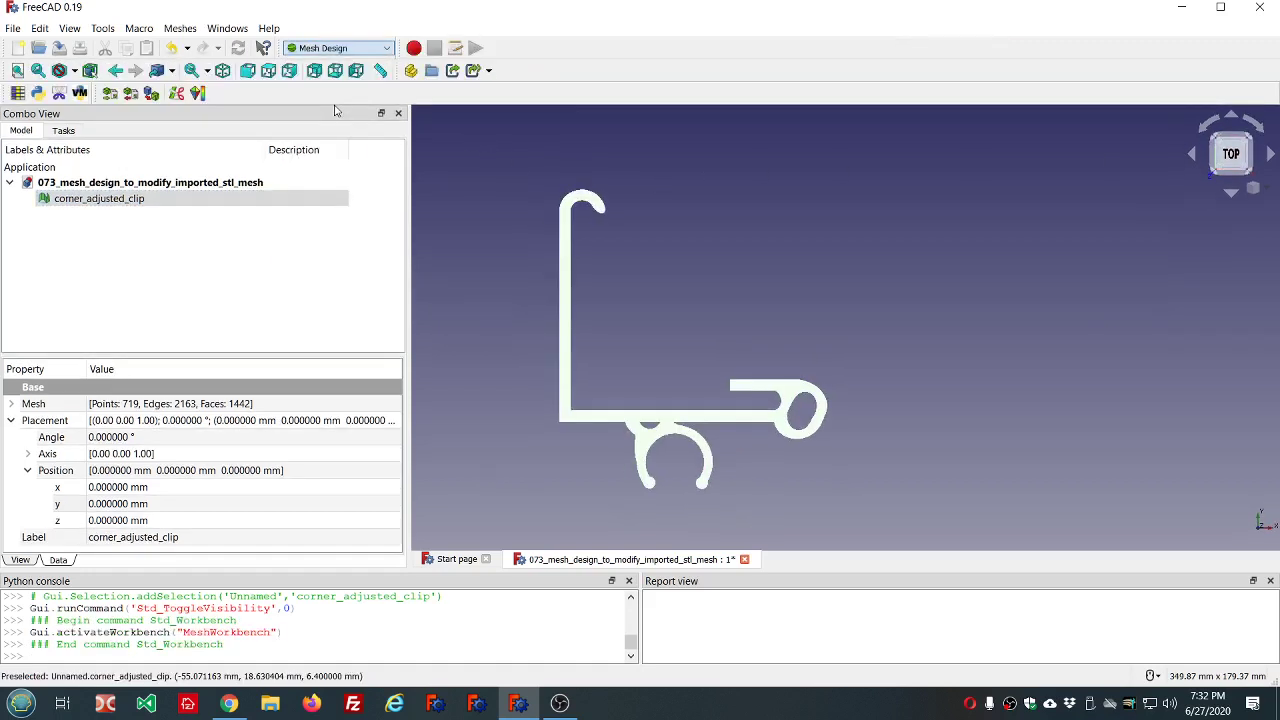
scroll(546, 193, "down", 2)
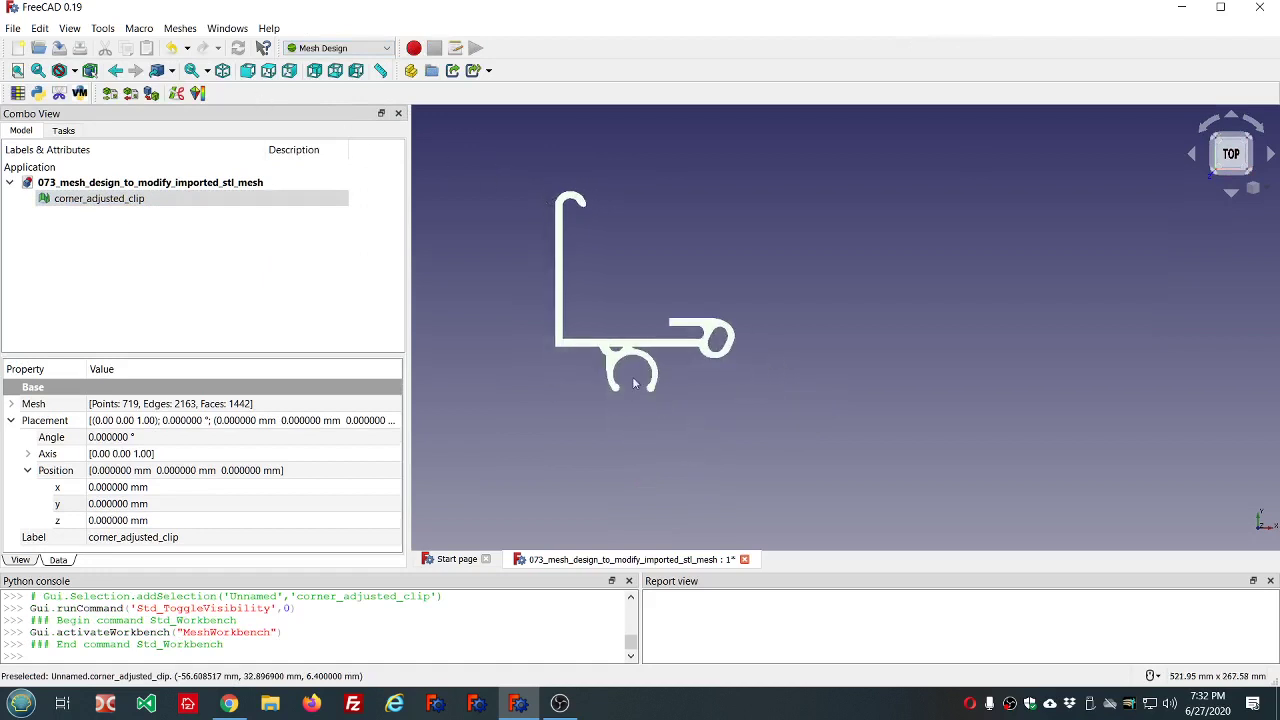
left_click(180, 29)
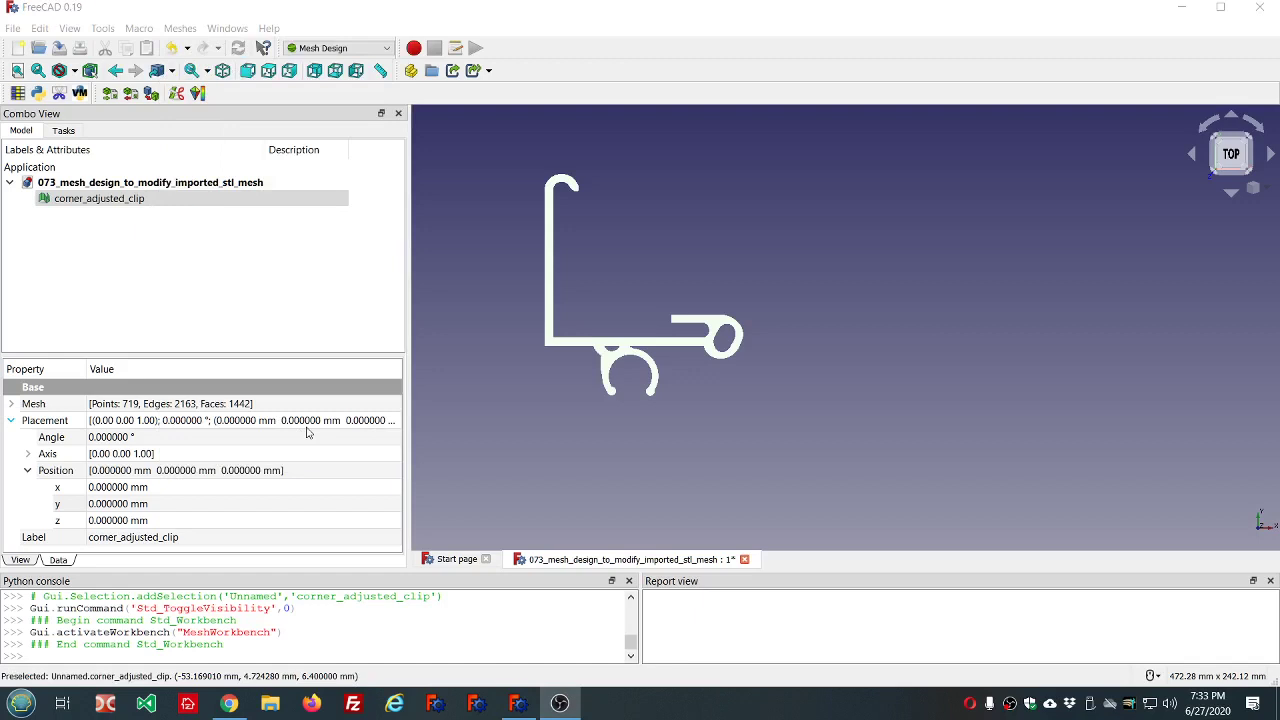
Step: Create a 10 mm Cube mesh using the Regular solid dialog
left_click(180, 27)
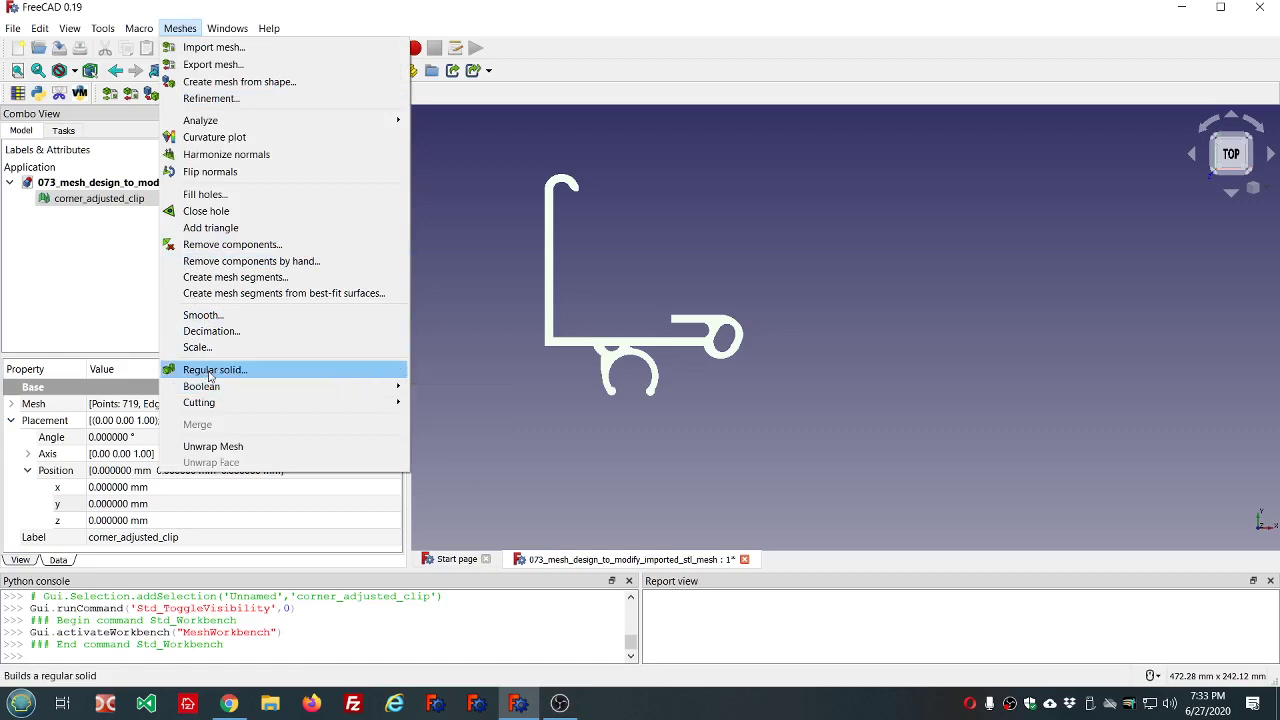
left_click(210, 372)
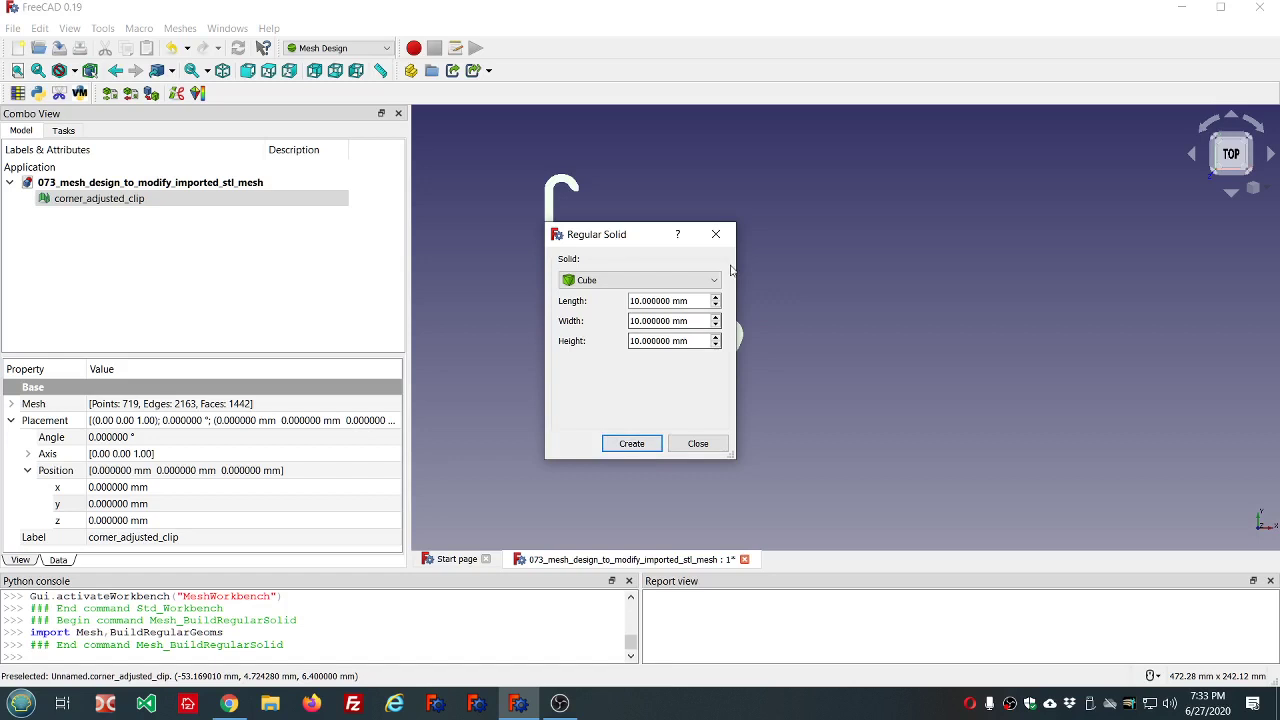
left_click(700, 280)
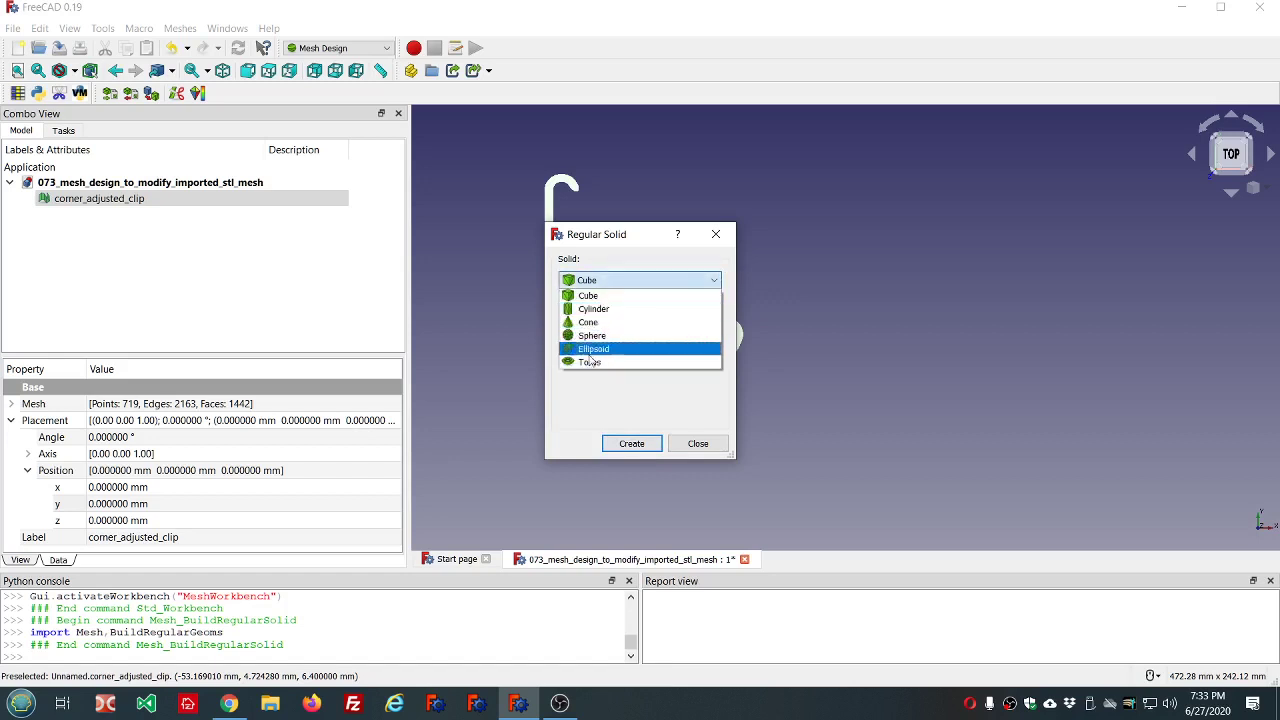
left_click(590, 296)
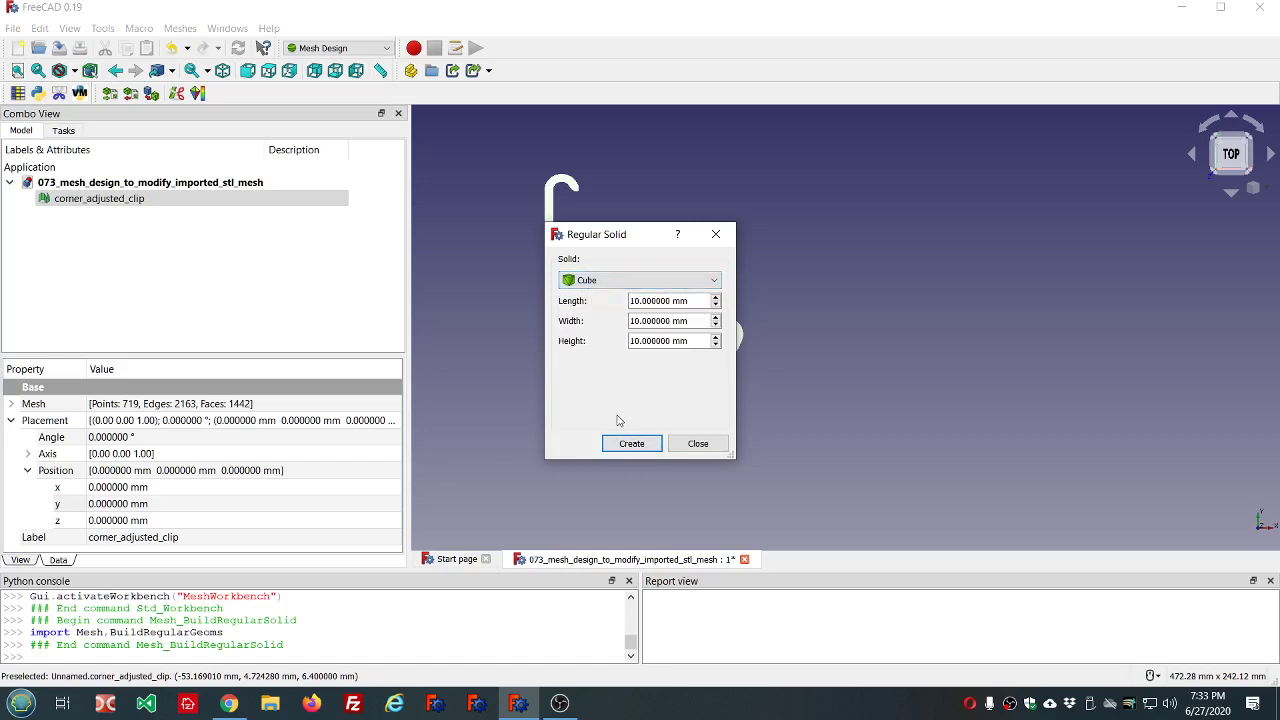
left_click(629, 444)
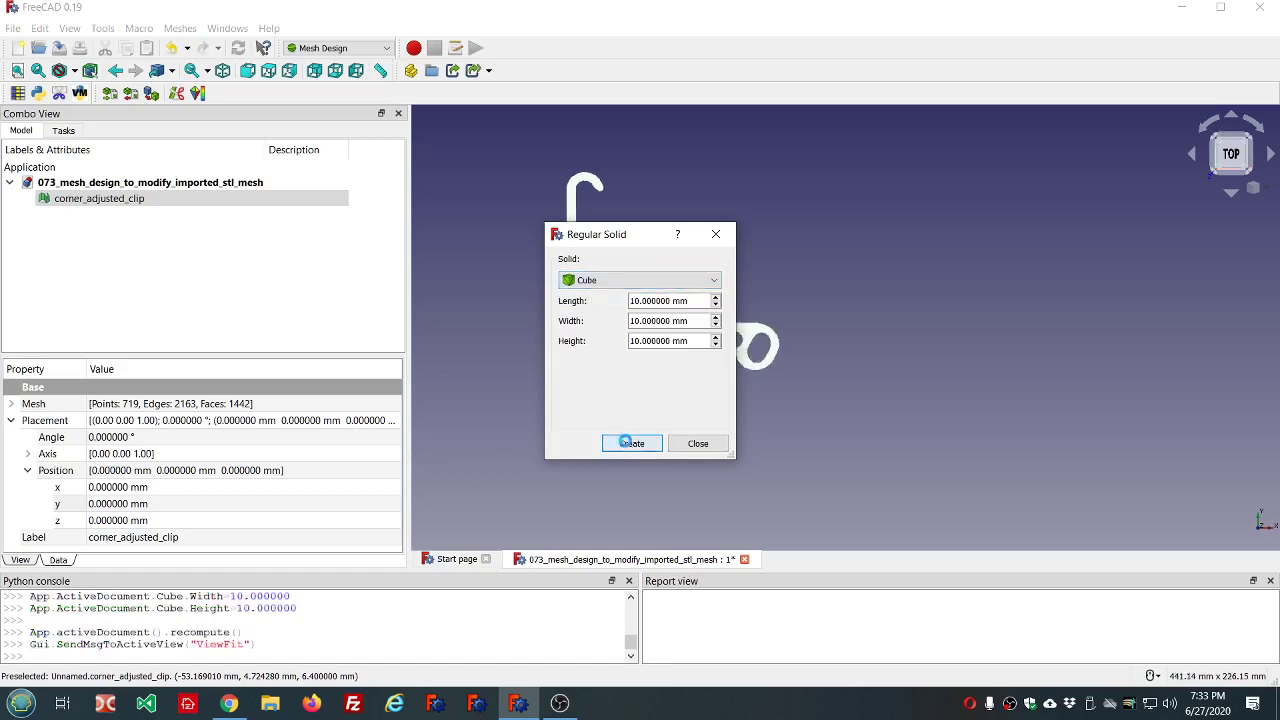
left_click(685, 444)
Step: Select the corner_adjusted_clip mesh in the tree
scroll(778, 474, "down", 2)
scroll(806, 470, "up", 3)
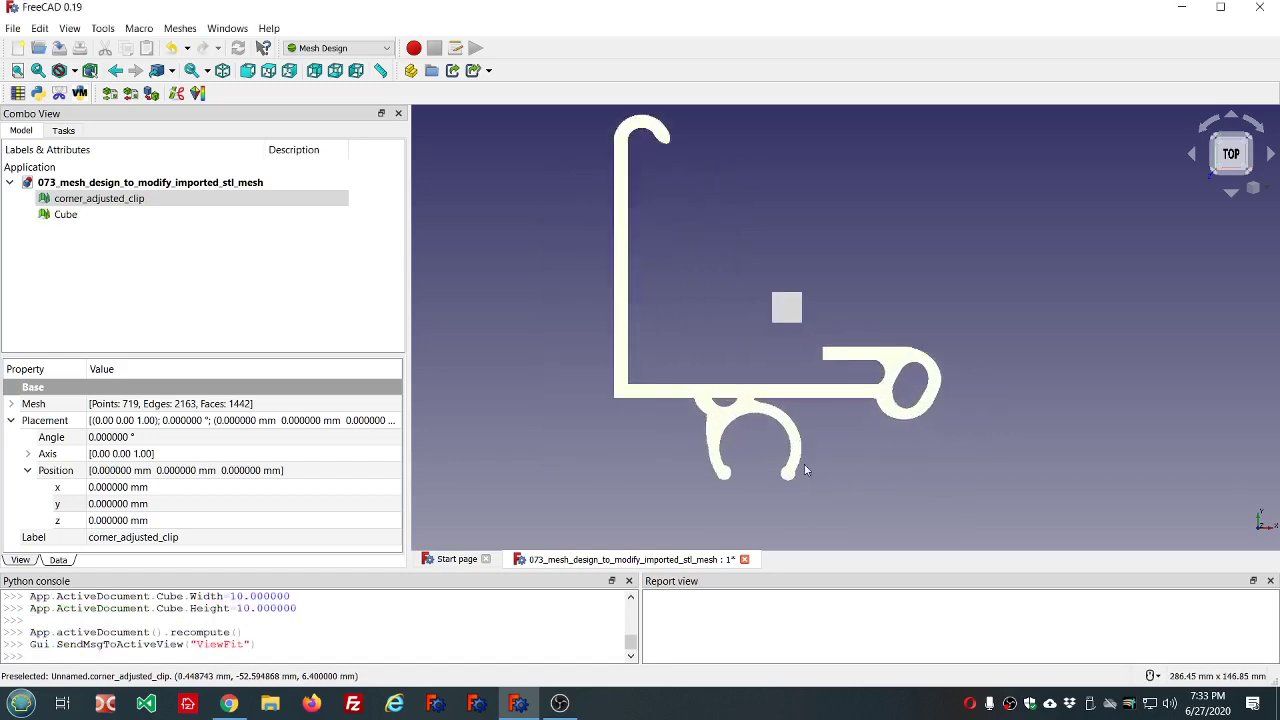
scroll(918, 446, "up", 2)
scroll(918, 446, "down", 1)
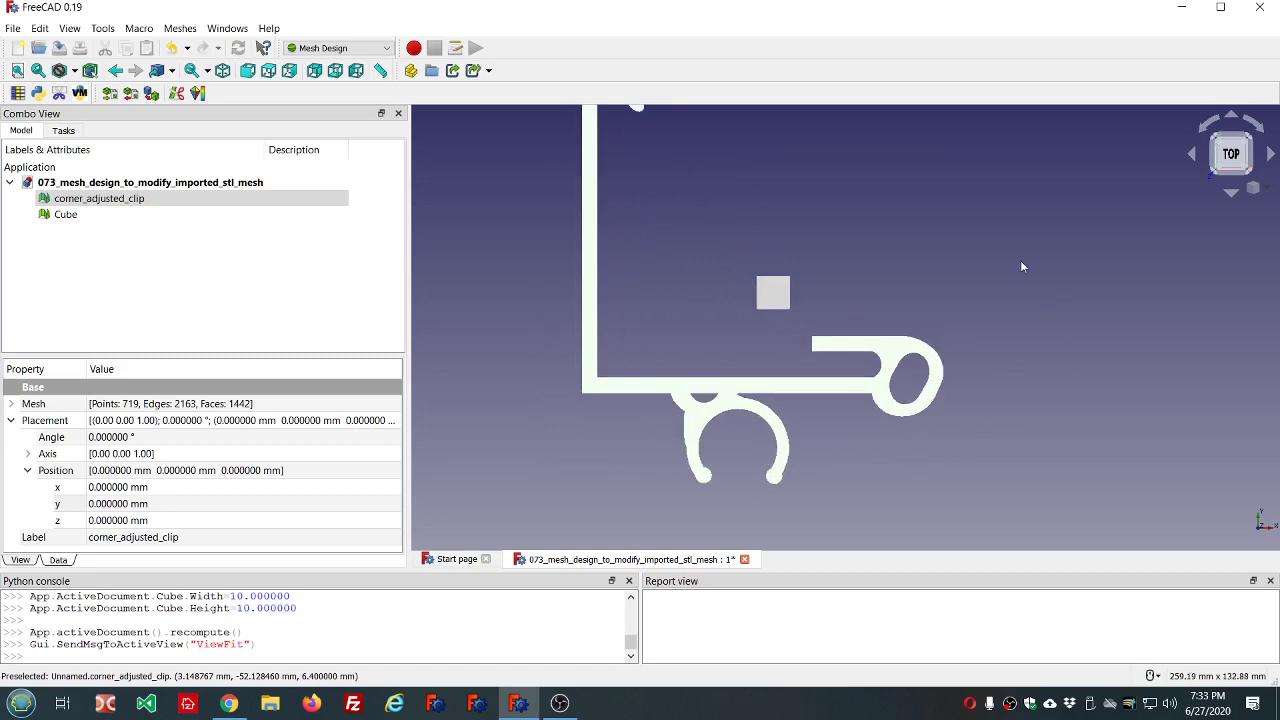
left_click(117, 199)
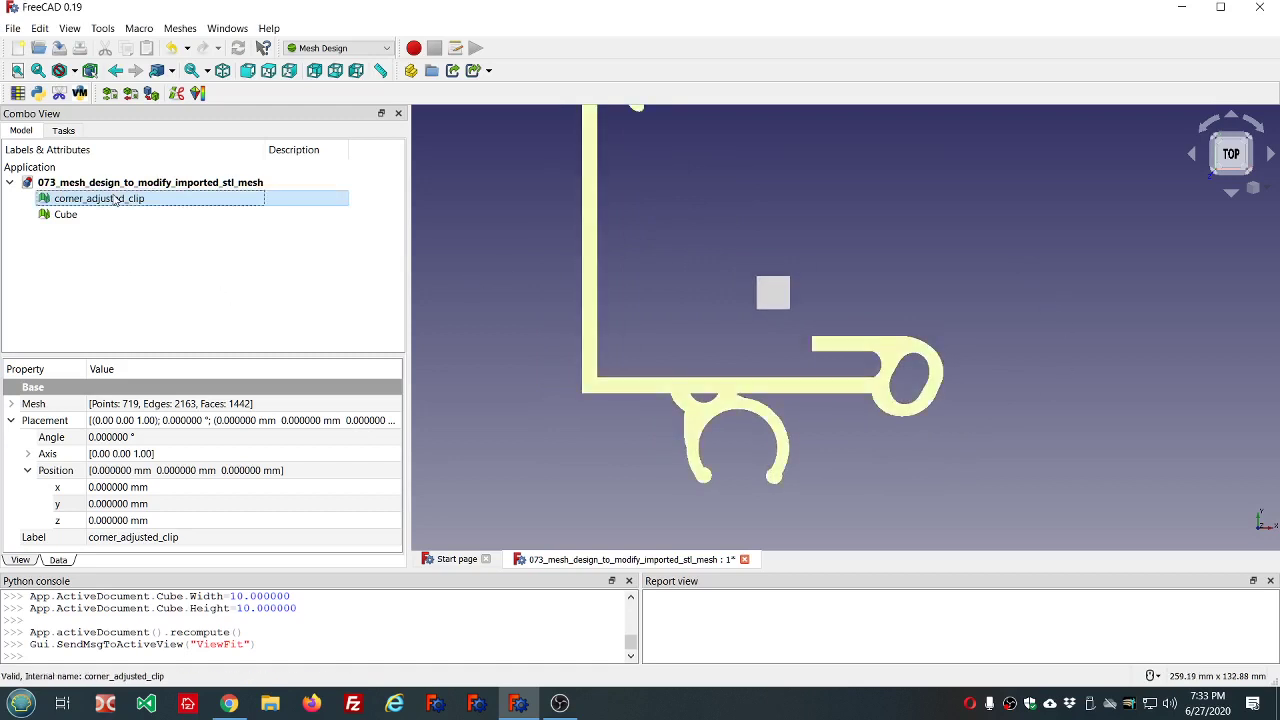
scroll(446, 228, "down", 3)
scroll(470, 150, "up", 2)
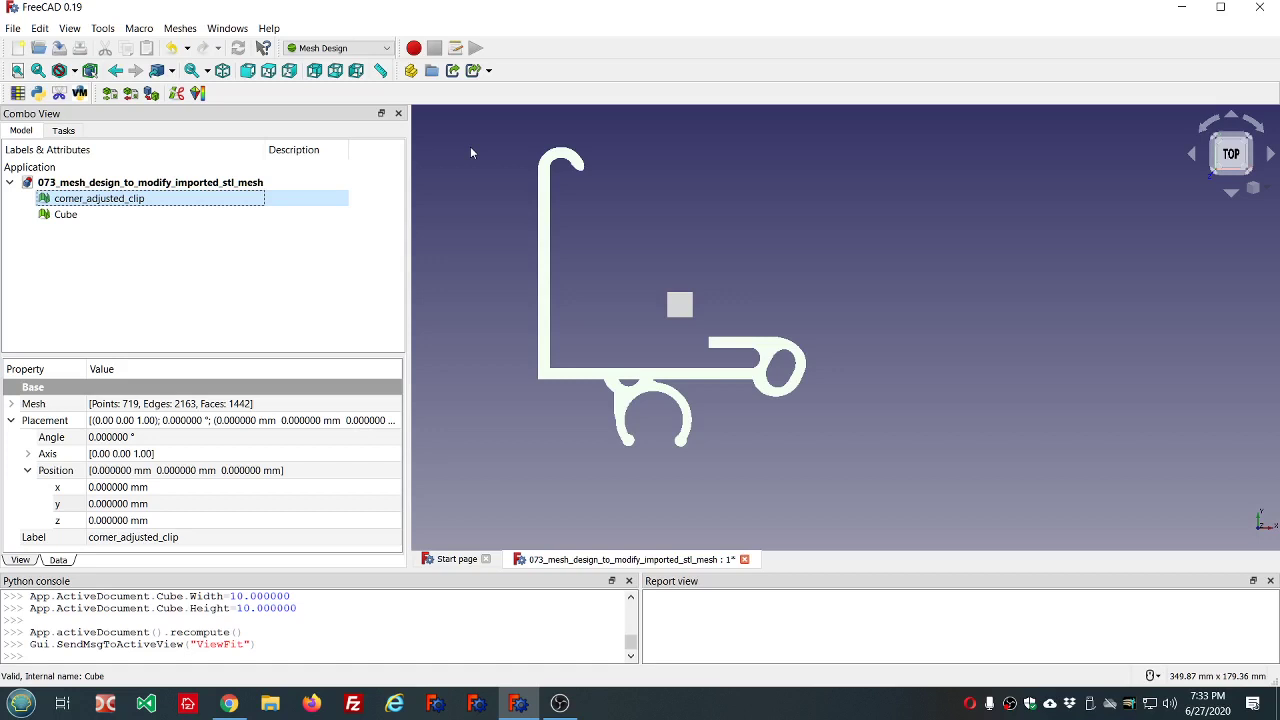
left_click(179, 28)
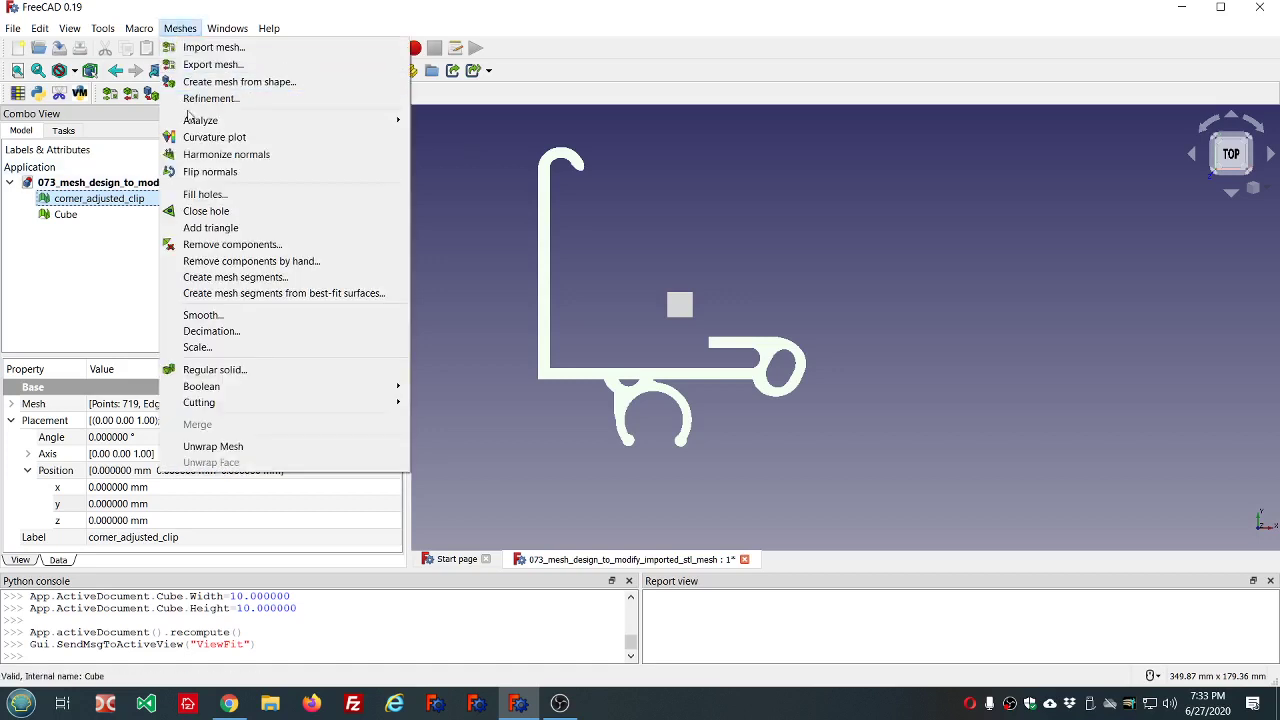
Step: Run all Evaluate and repair mesh checks on corner_adjusted_clip
mouse_move(193, 122)
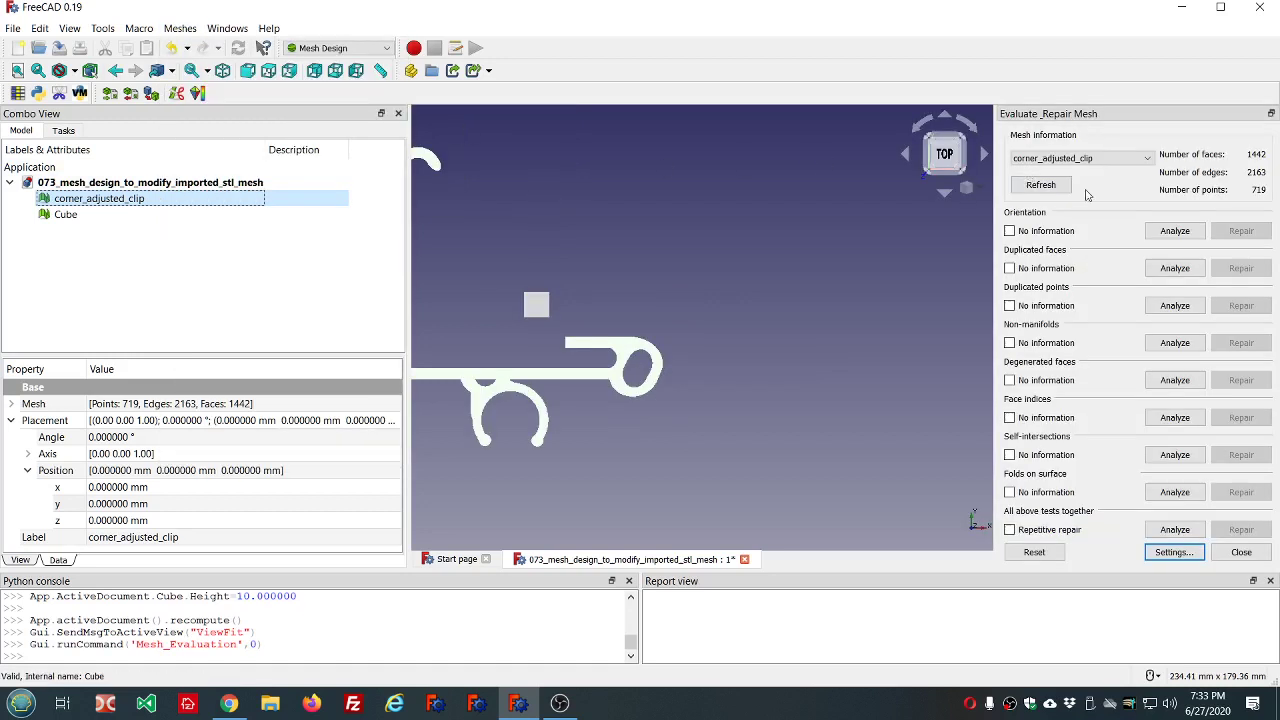
scroll(794, 332, "down", 3)
scroll(585, 290, "up", 4)
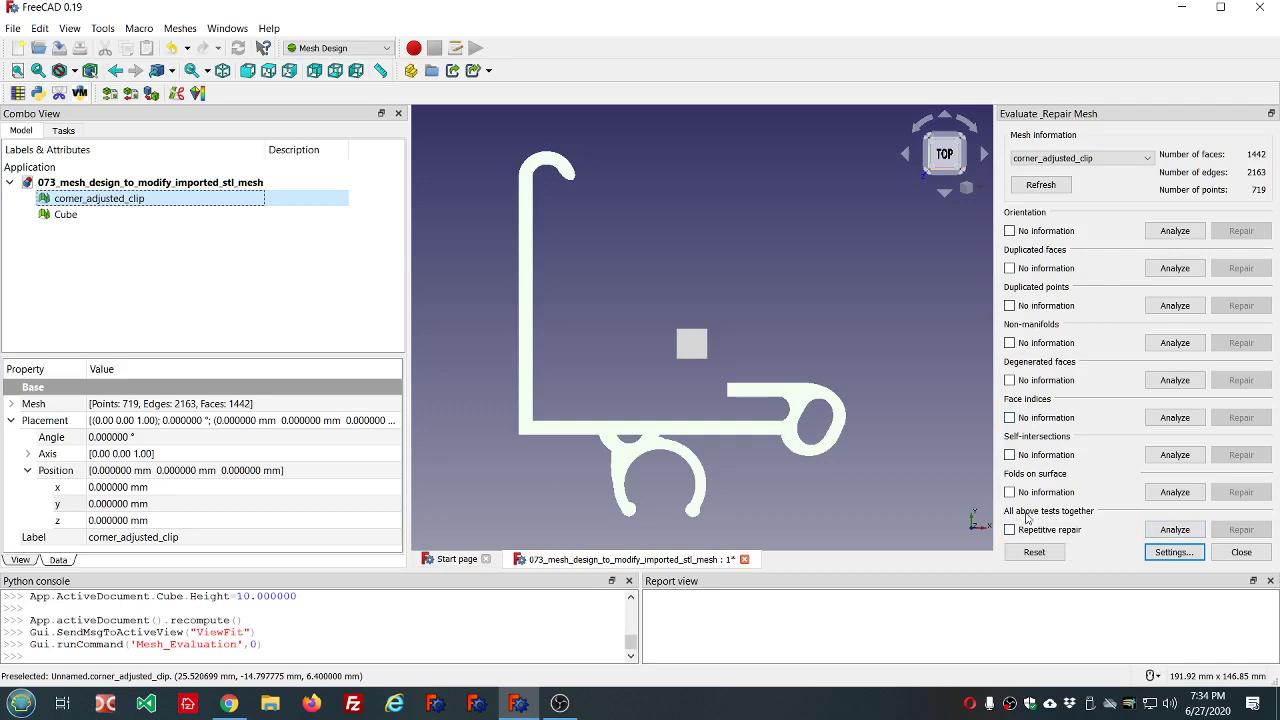
left_click(1173, 532)
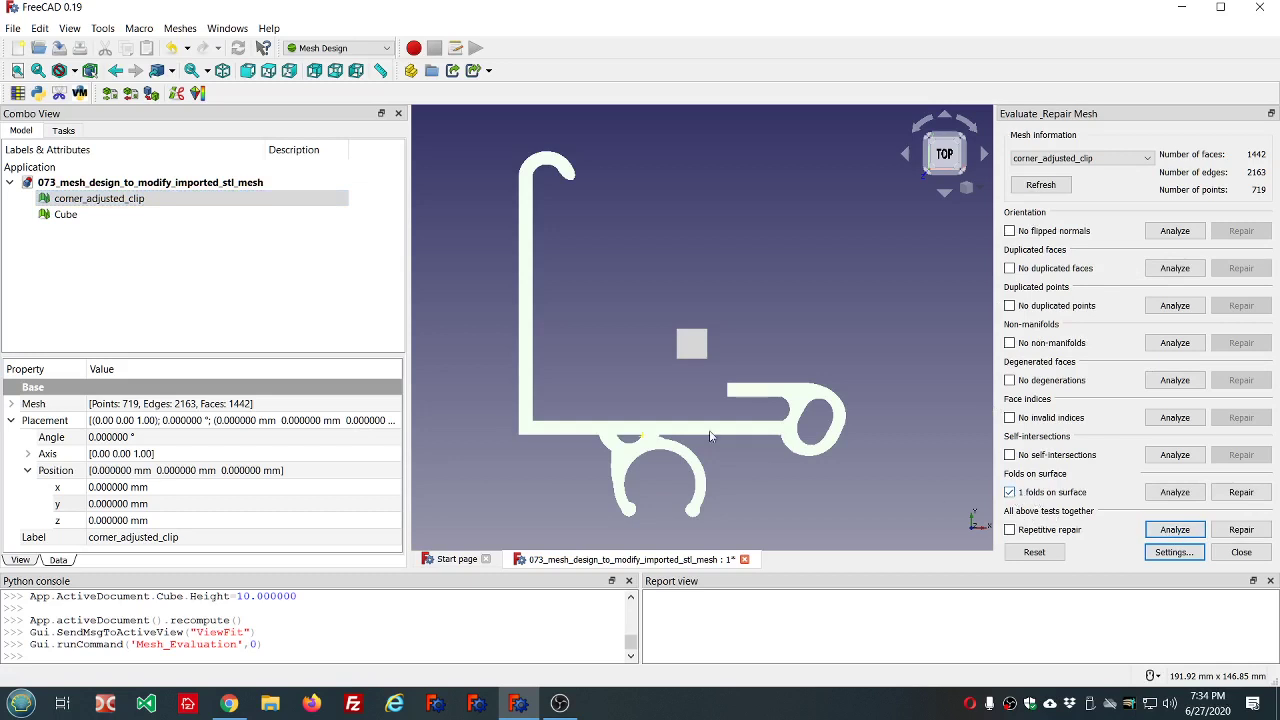
Step: Inspect the single detected fold, close the evaluation, and return to Top view
scroll(668, 445, "up", 5)
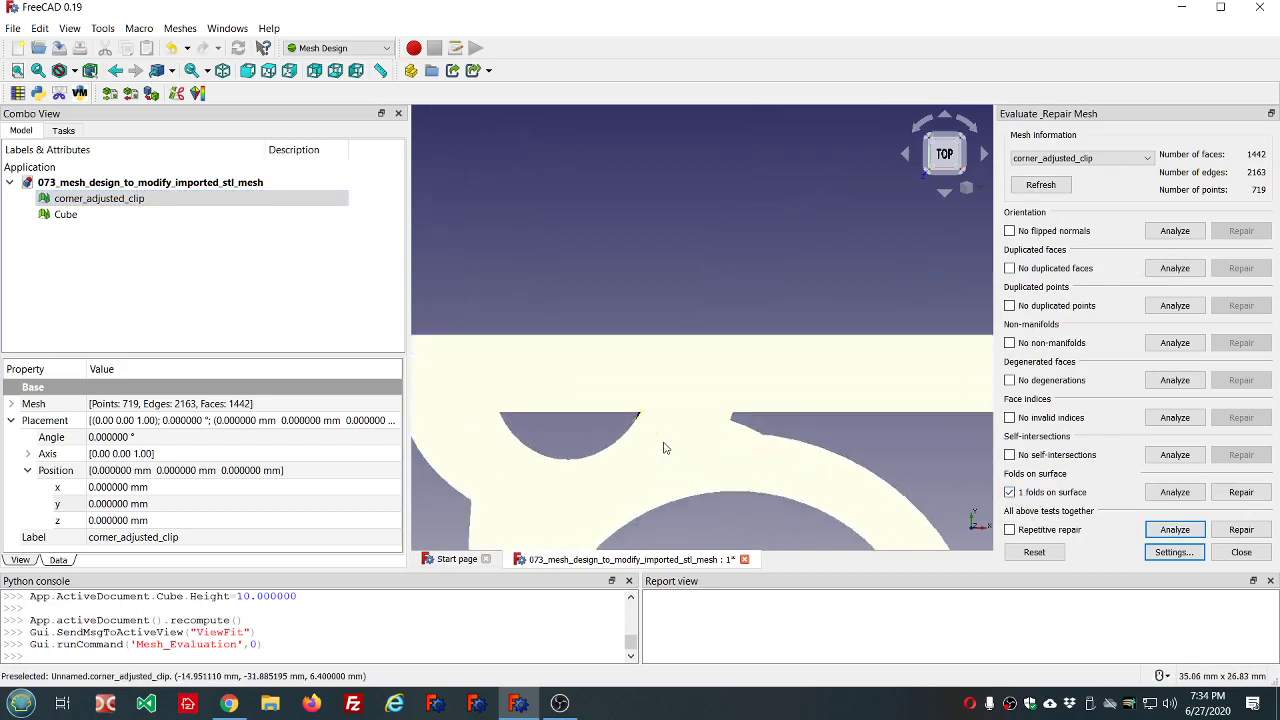
scroll(663, 447, "up", 2)
middle_click_drag(666, 449, 709, 425)
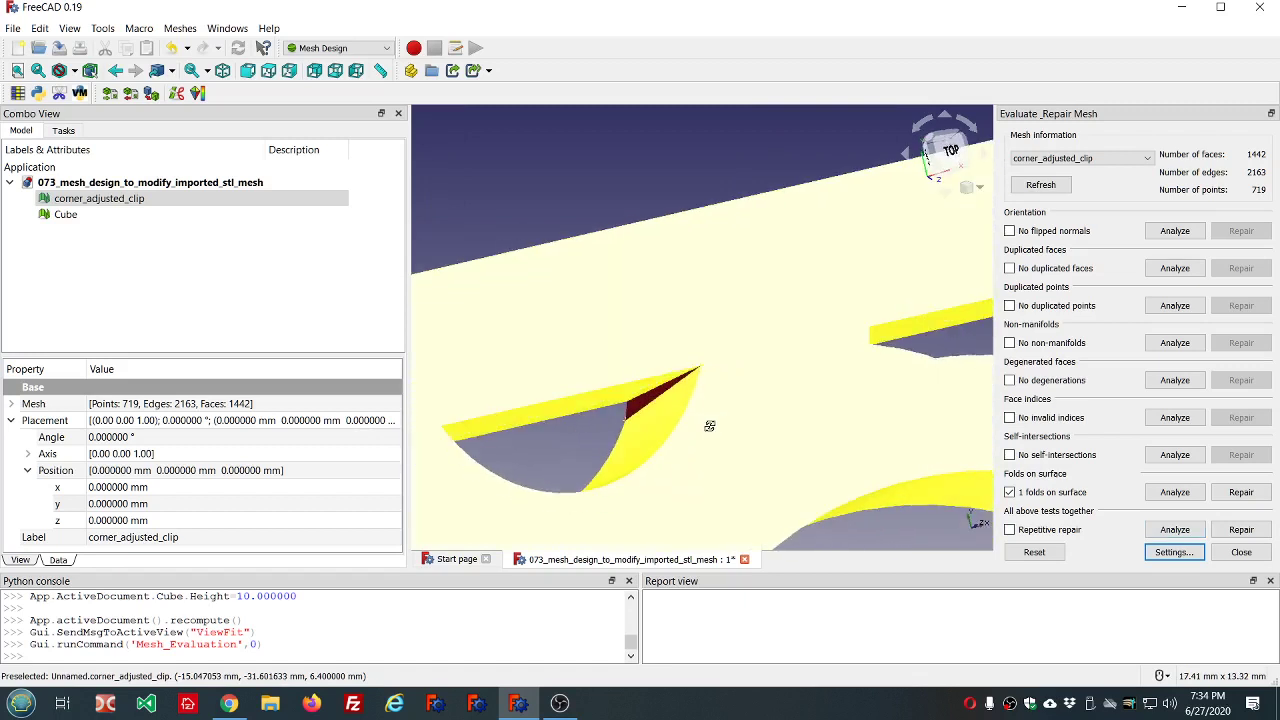
left_click(637, 405)
middle_click_drag(637, 405, 778, 442)
scroll(876, 341, "down", 3)
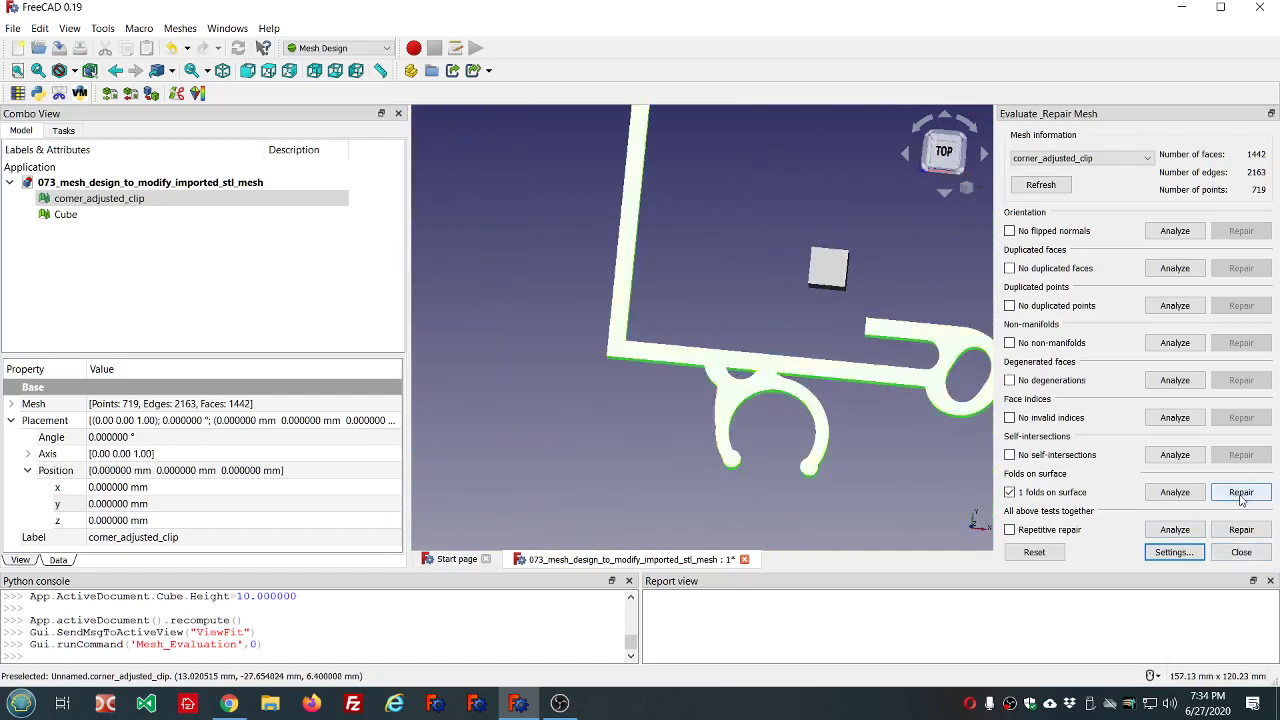
left_click(1240, 553)
scroll(1031, 429, "down", 5)
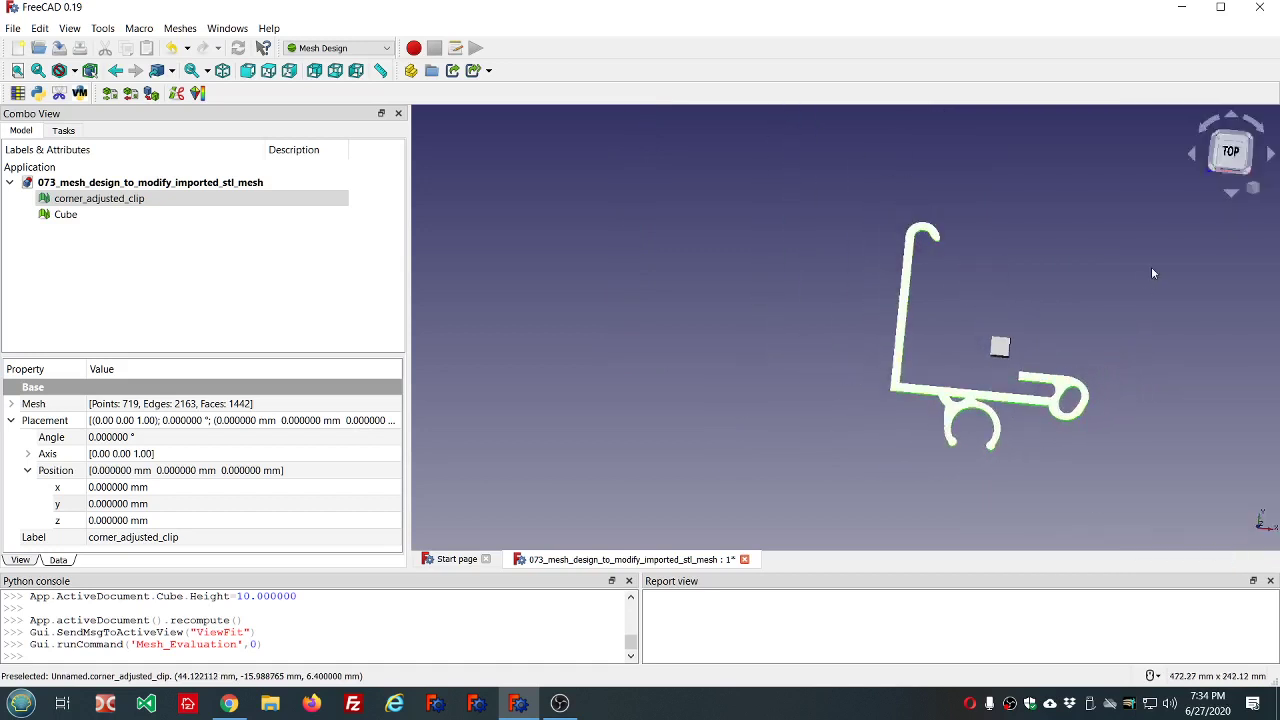
left_click(1228, 156)
Step: Select the small Cube and bring up its context menu from the tree
scroll(1147, 240, "up", 3)
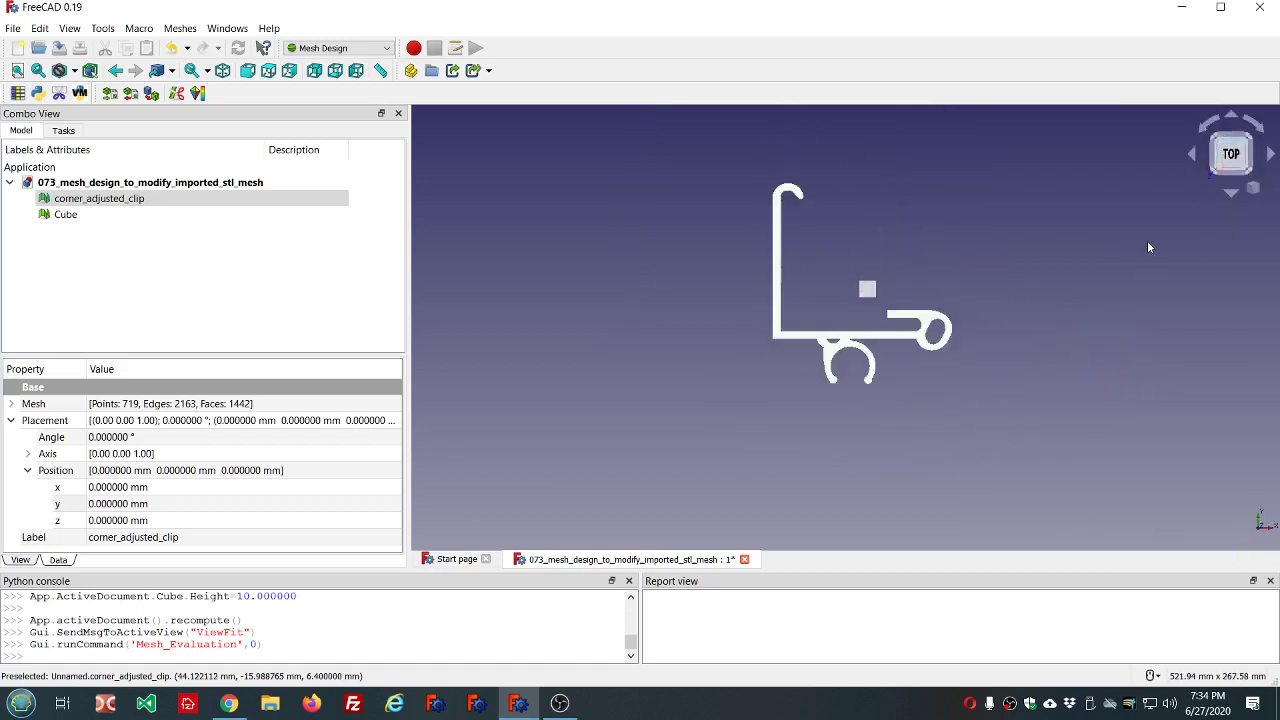
scroll(645, 405, "up", 7)
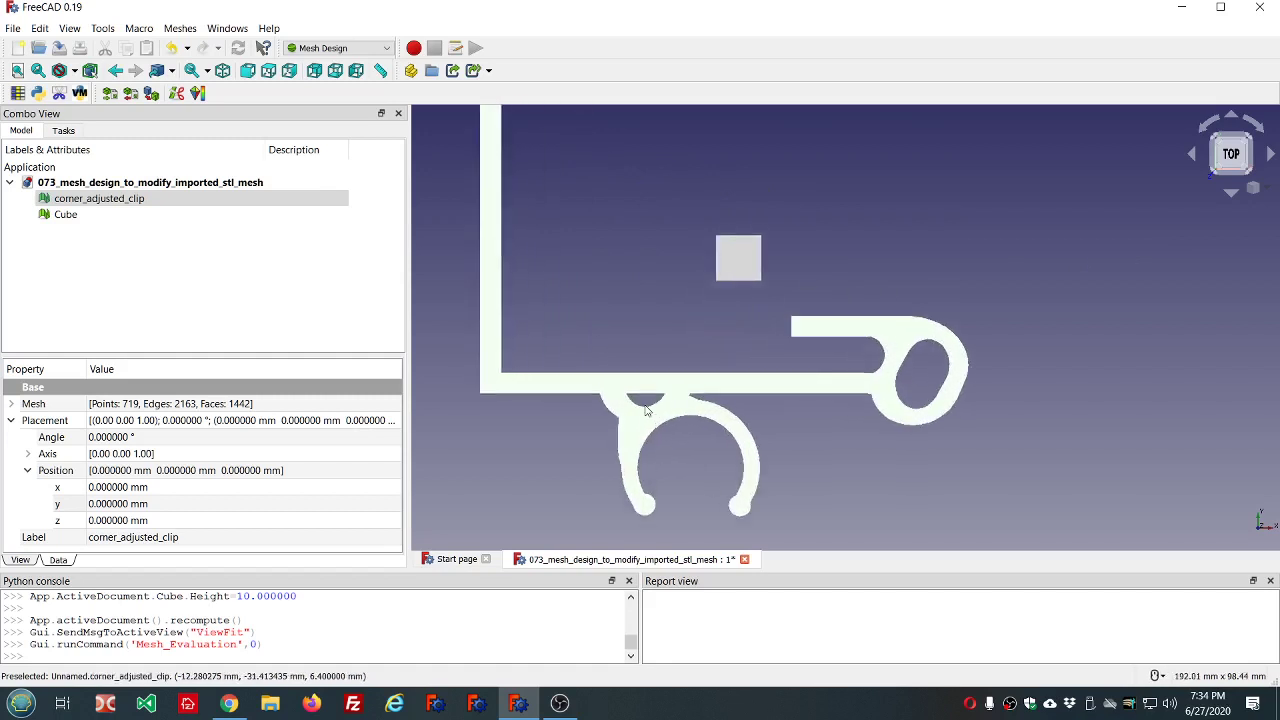
left_click(757, 221)
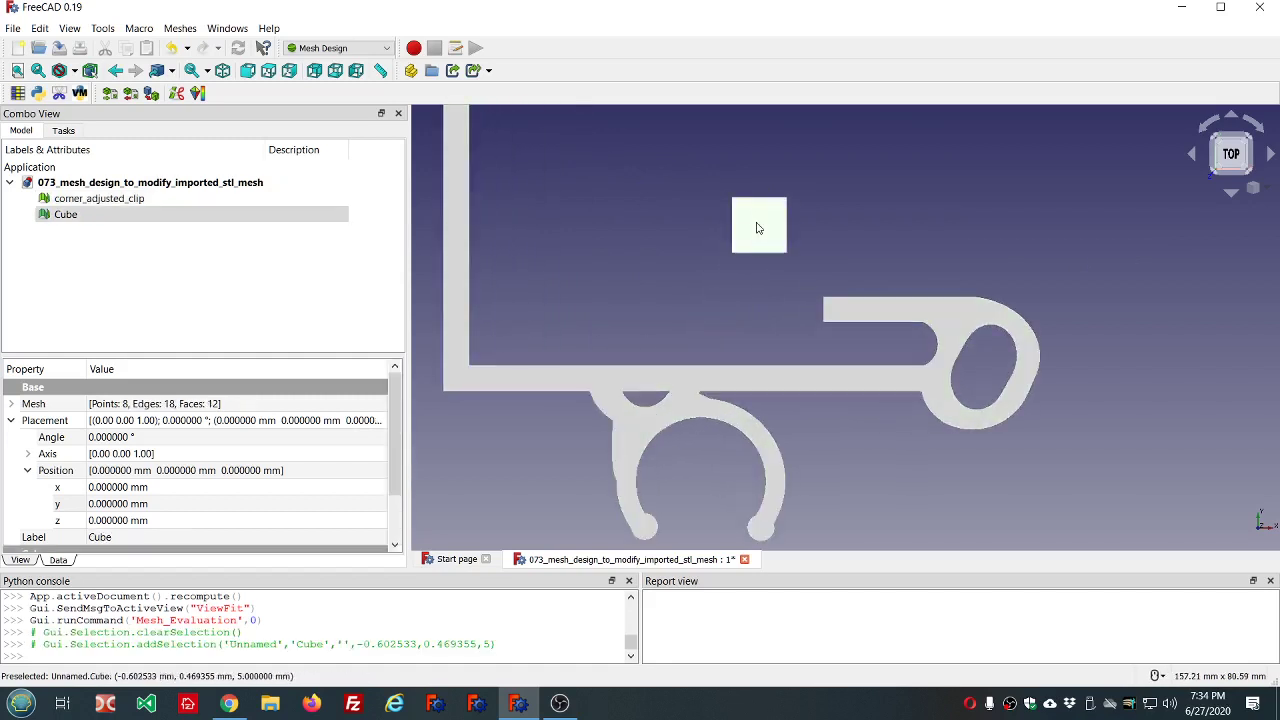
right_click(83, 215)
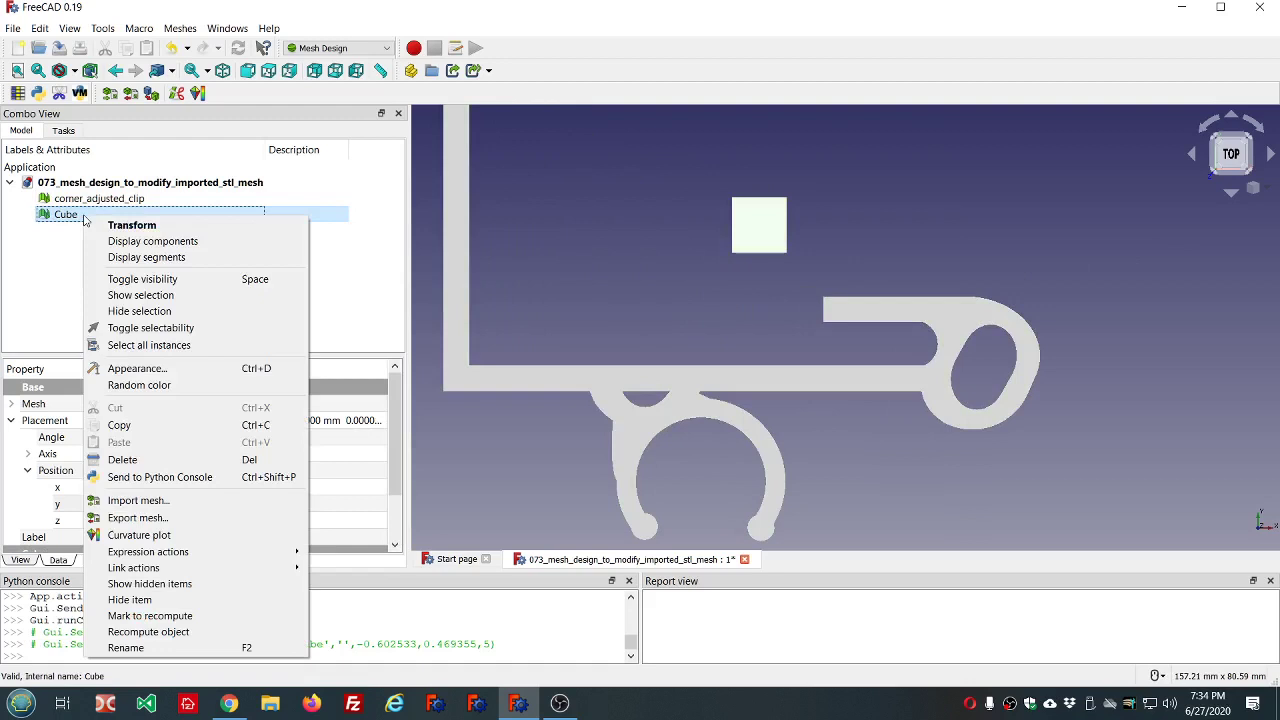
Step: Move the Cube 20 mm left, 24 mm down onto the clip's bar, and 1 mm up
left_click(145, 226)
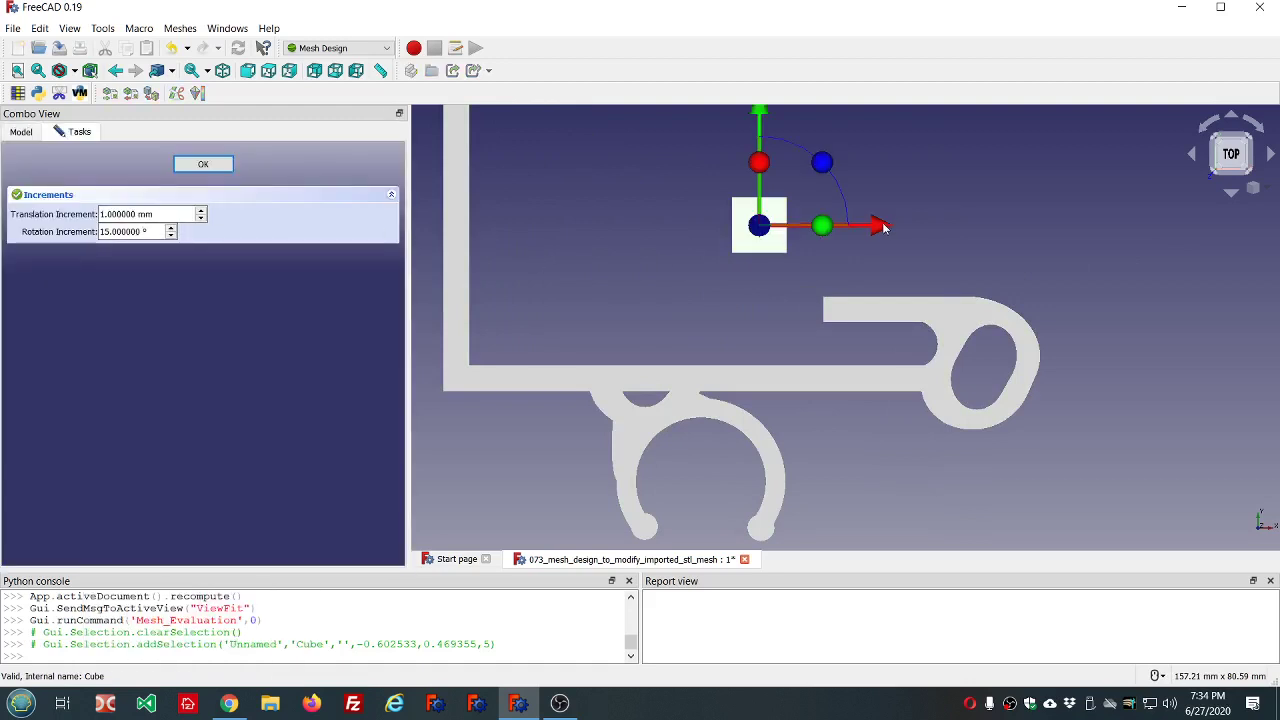
left_click_drag(884, 228, 770, 250)
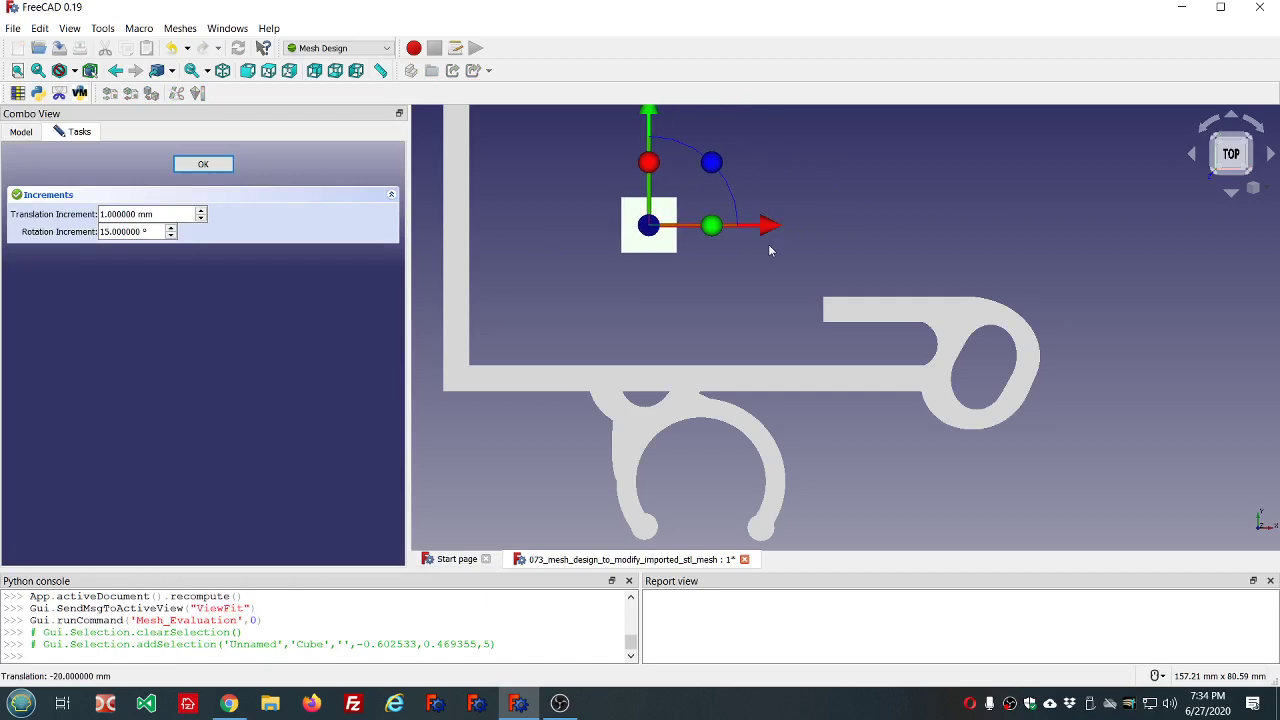
left_click_drag(651, 115, 627, 250)
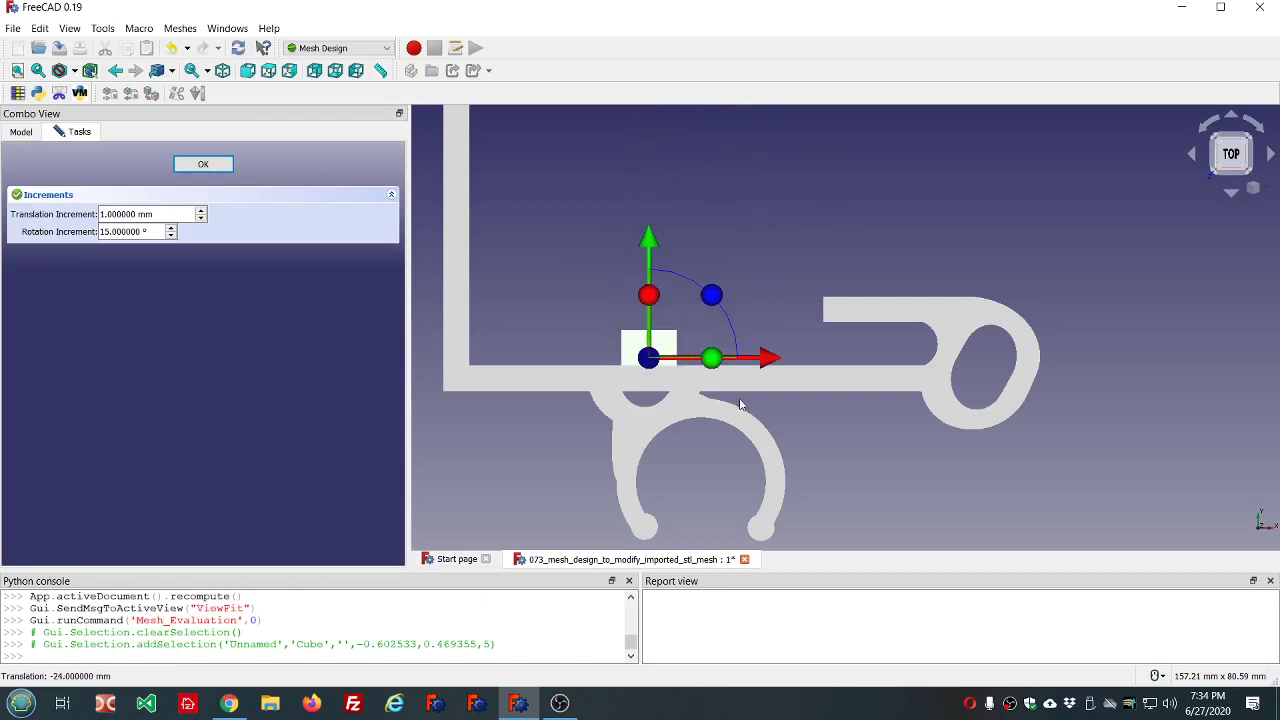
middle_click_drag(742, 404, 565, 370)
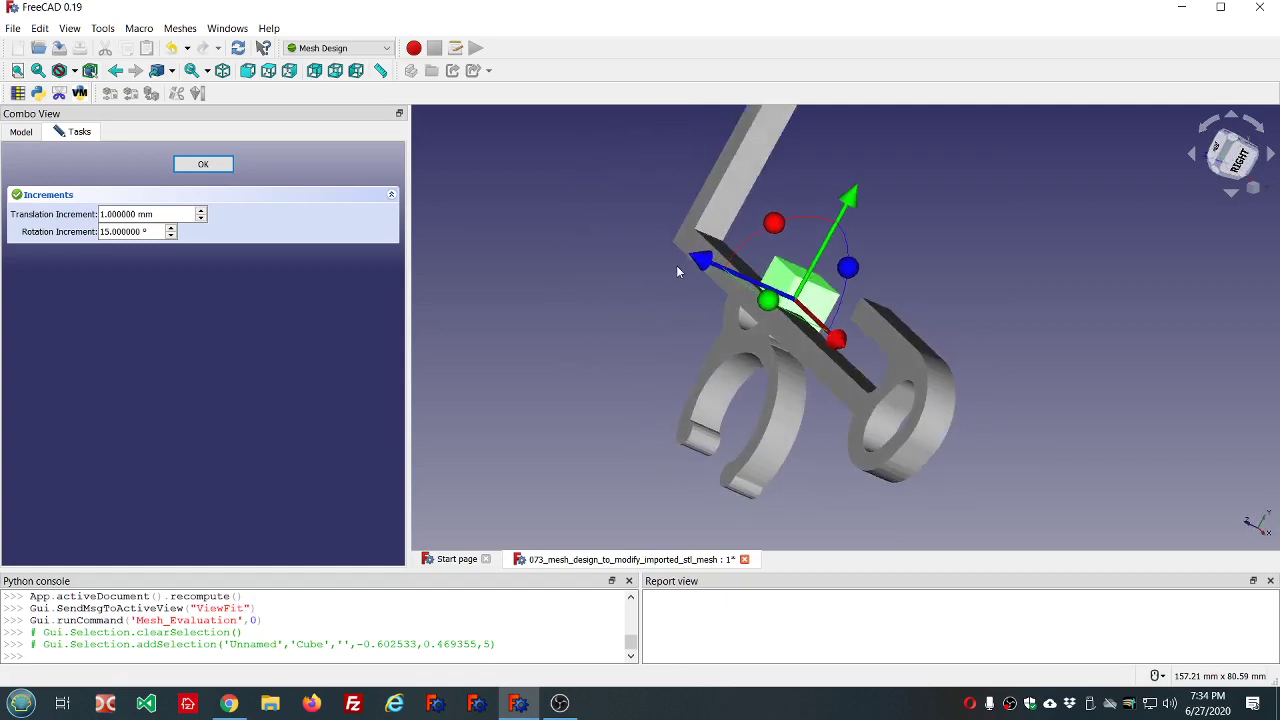
left_click_drag(697, 268, 692, 264)
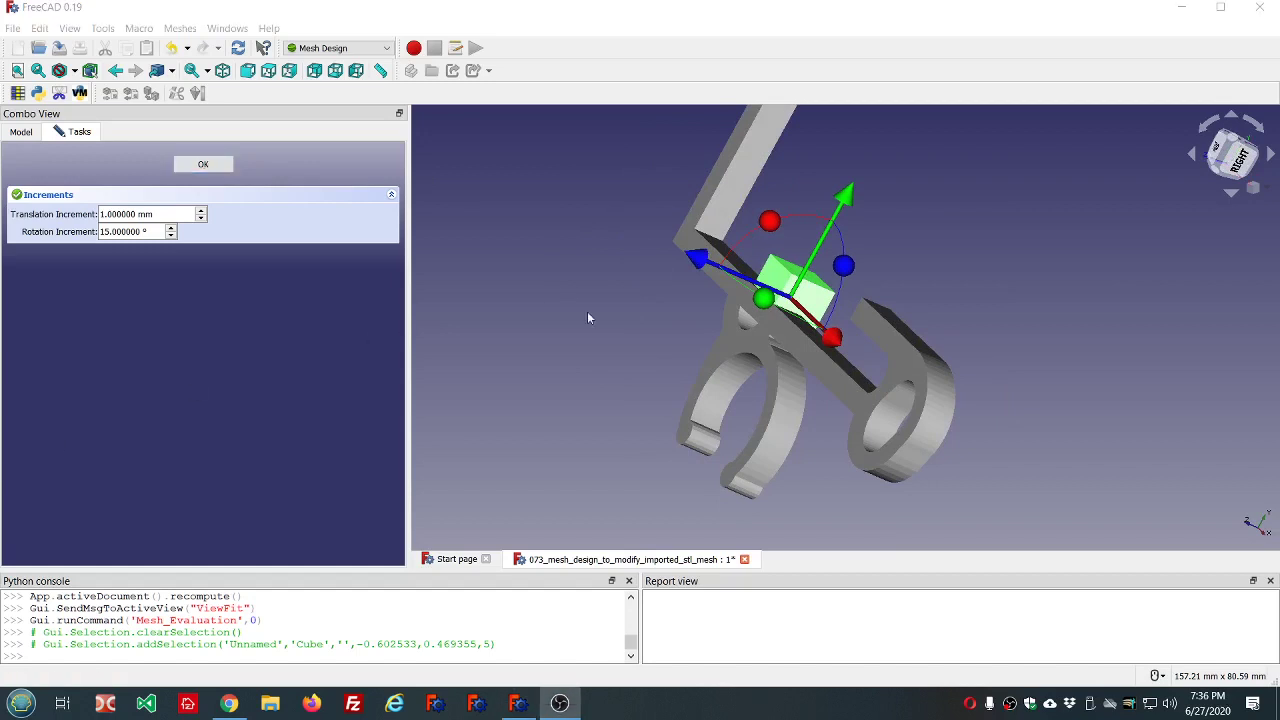
Step: Fine-tune the Cube's position in 1 mm nudges while orbiting to check its overlap
scroll(673, 315, "up", 4)
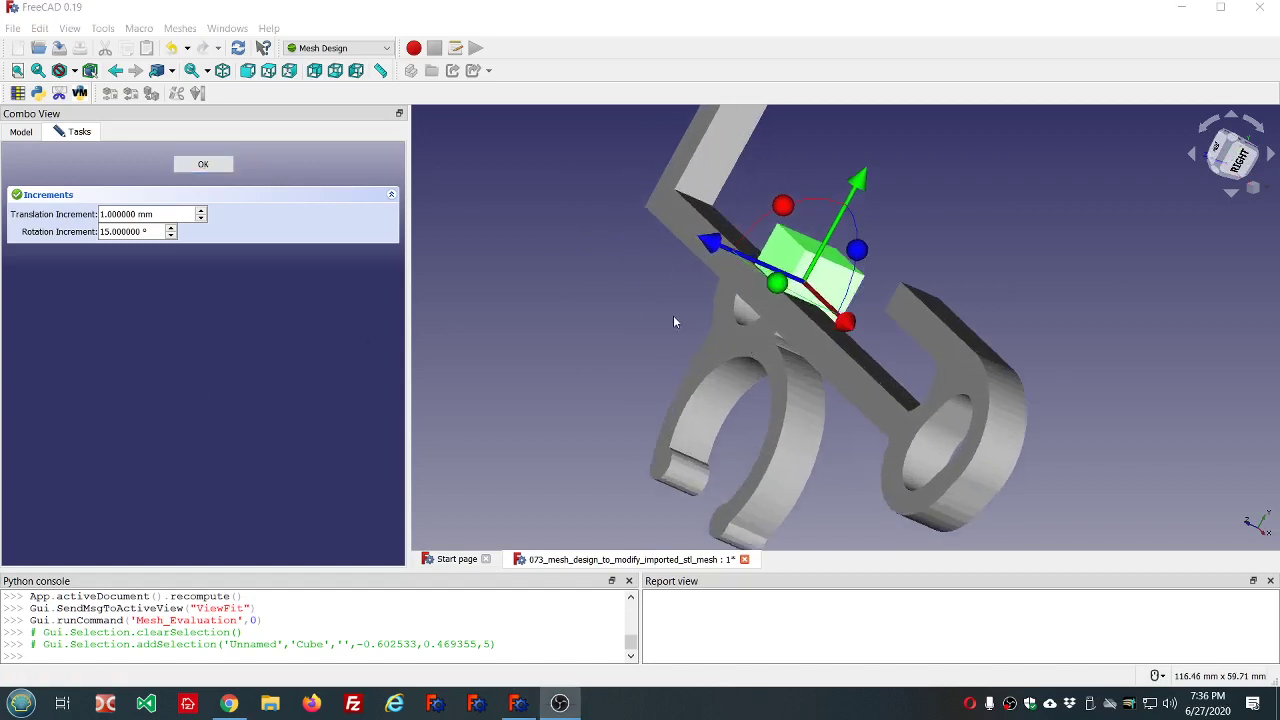
middle_click_drag(676, 315, 627, 324)
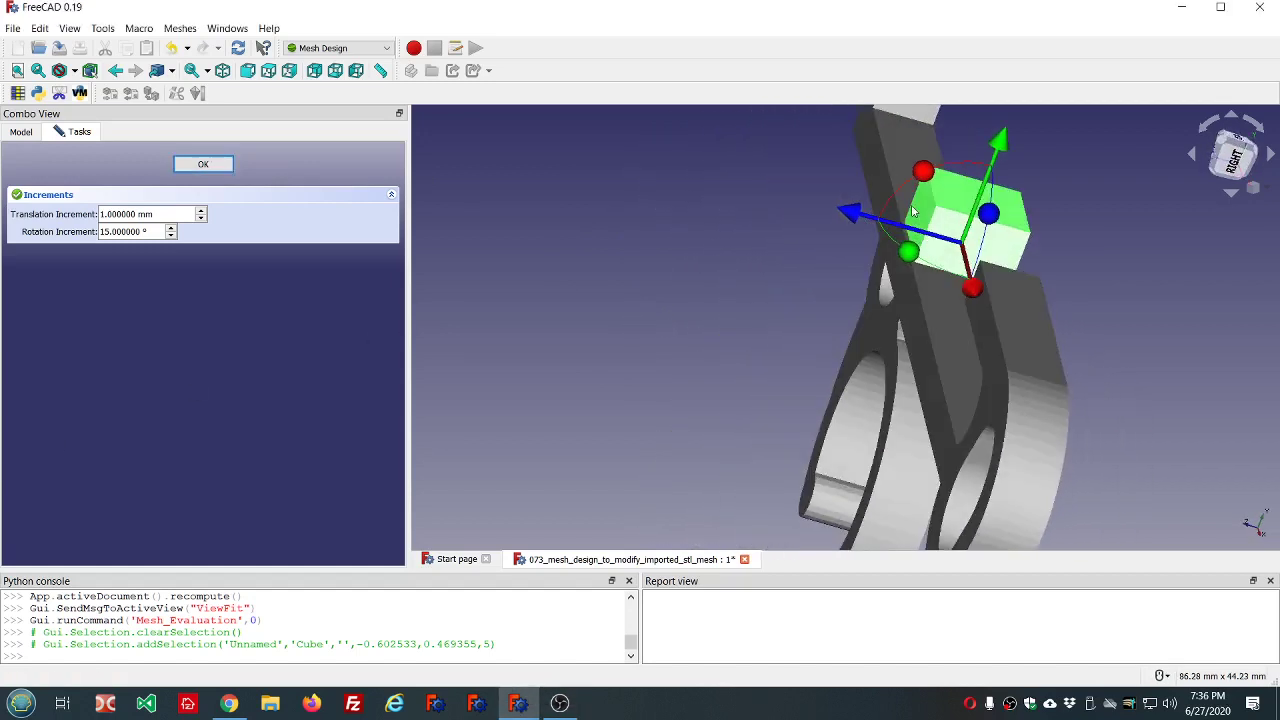
left_click_drag(847, 219, 839, 216)
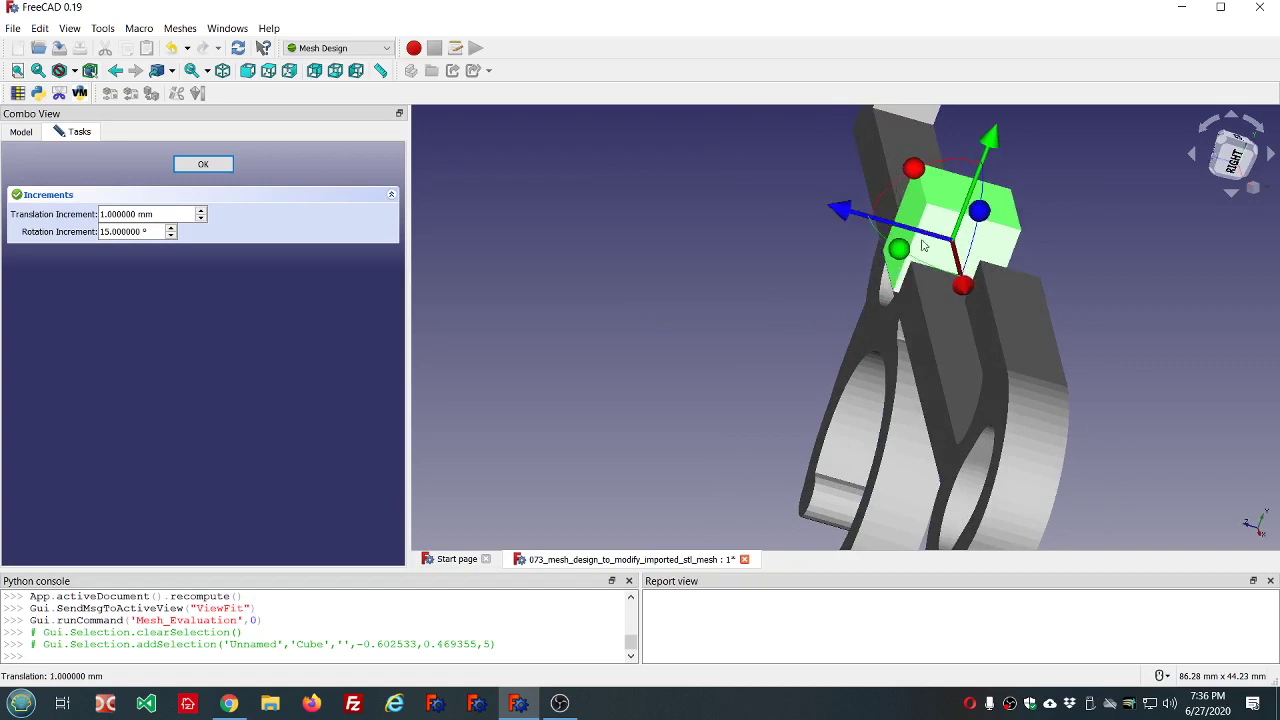
middle_click_drag(1168, 298, 1182, 313)
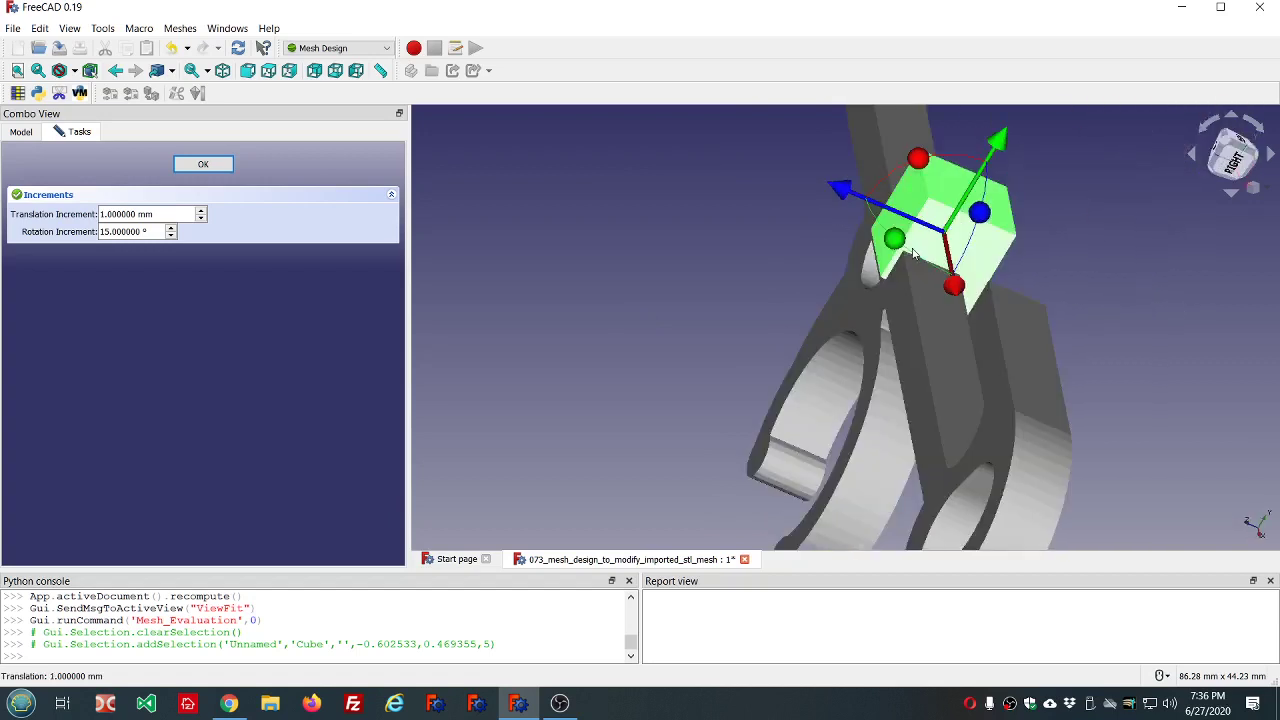
middle_click_drag(752, 250, 733, 238)
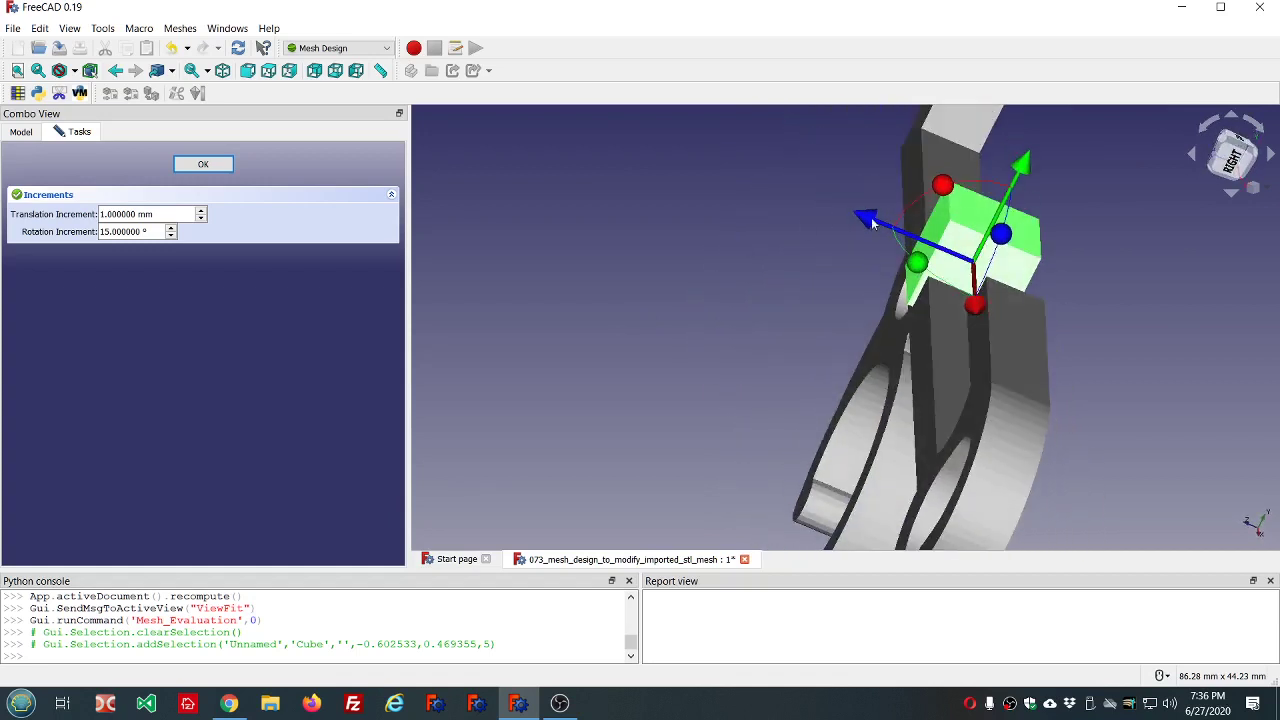
left_click_drag(872, 224, 866, 220)
middle_click_drag(1178, 318, 1259, 337)
middle_click_drag(578, 266, 690, 230)
scroll(689, 229, "up", 3)
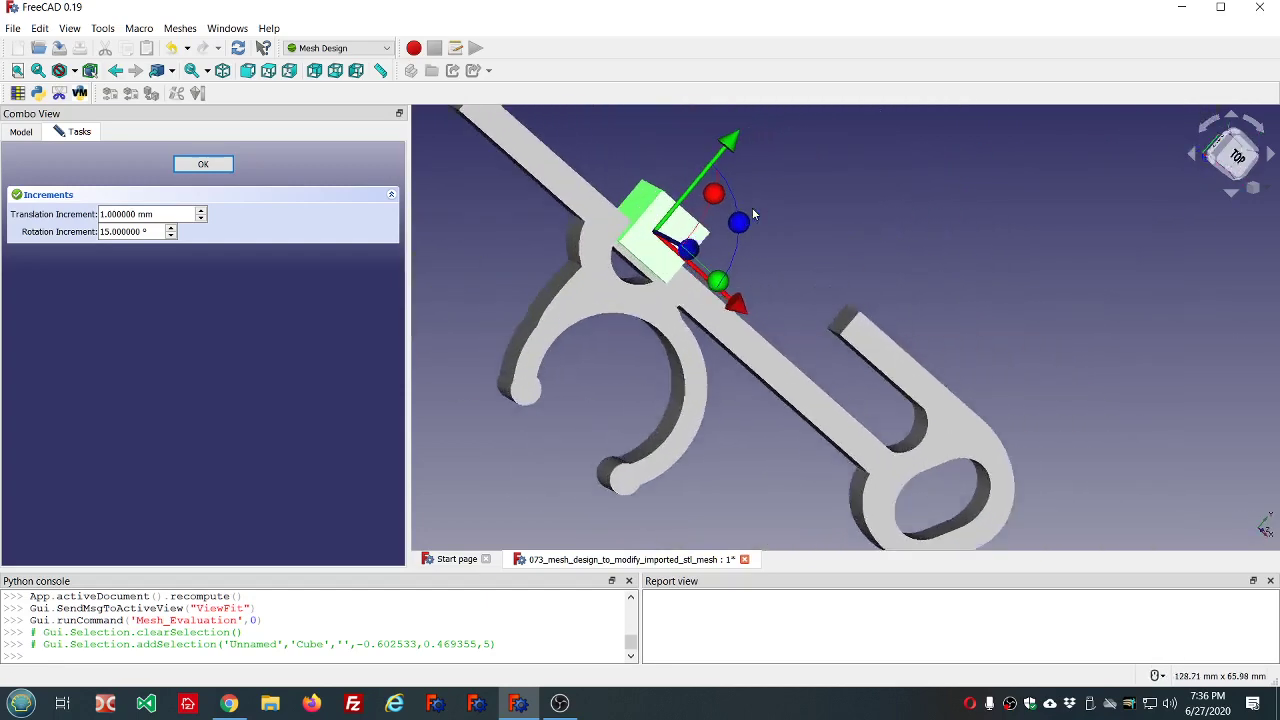
middle_click_drag(843, 209, 771, 210)
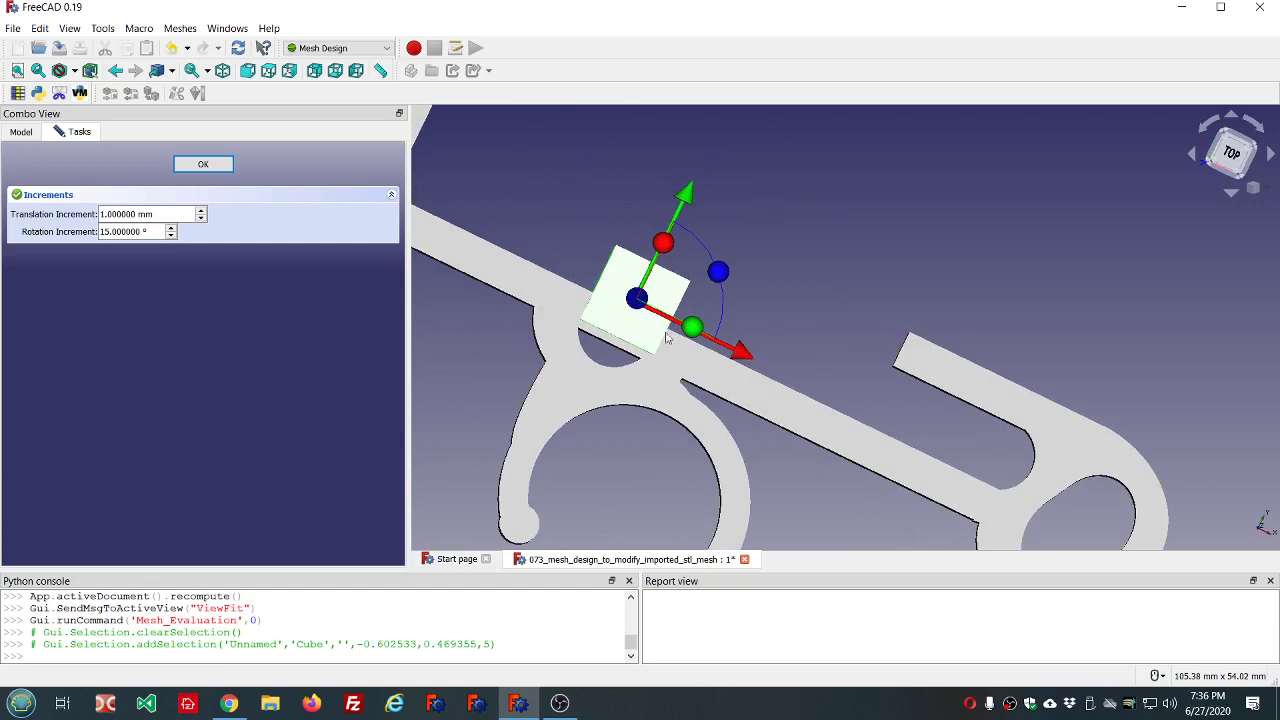
scroll(667, 338, "up", 1)
left_click_drag(681, 185, 686, 200)
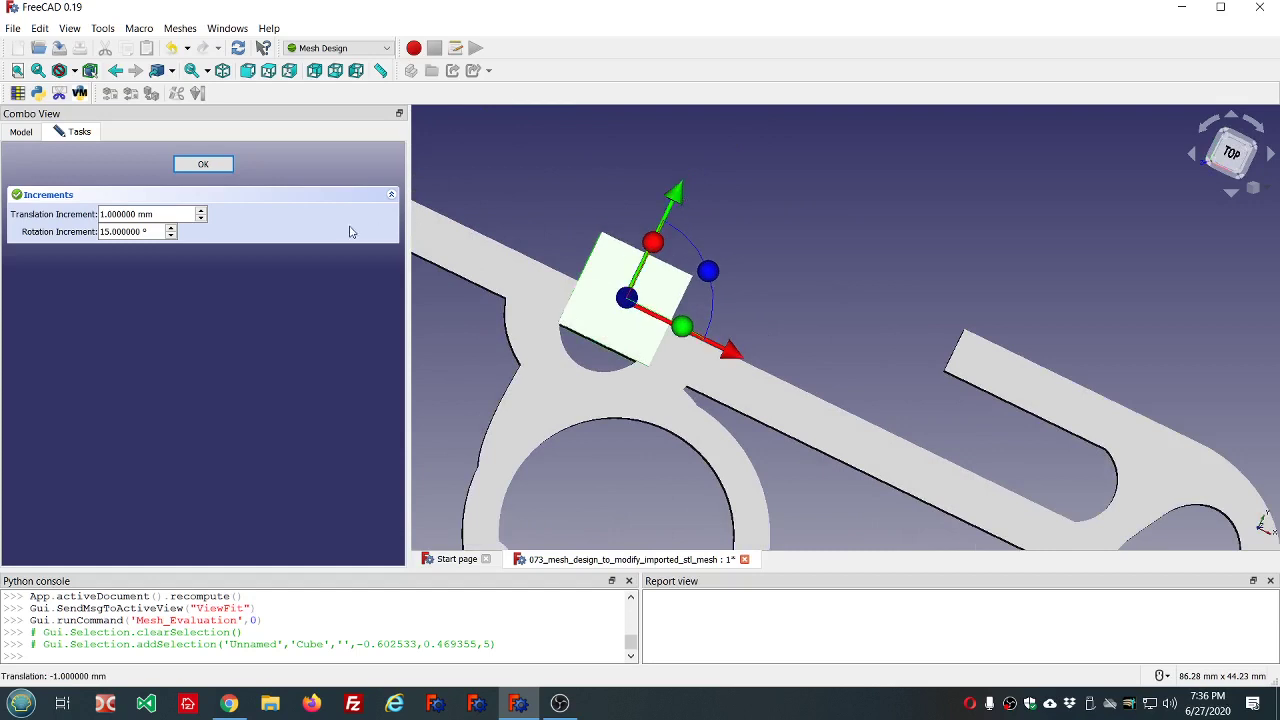
Step: Set a 0.5 mm translation increment and nudge the Cube onto the clip's edge
left_click(178, 215)
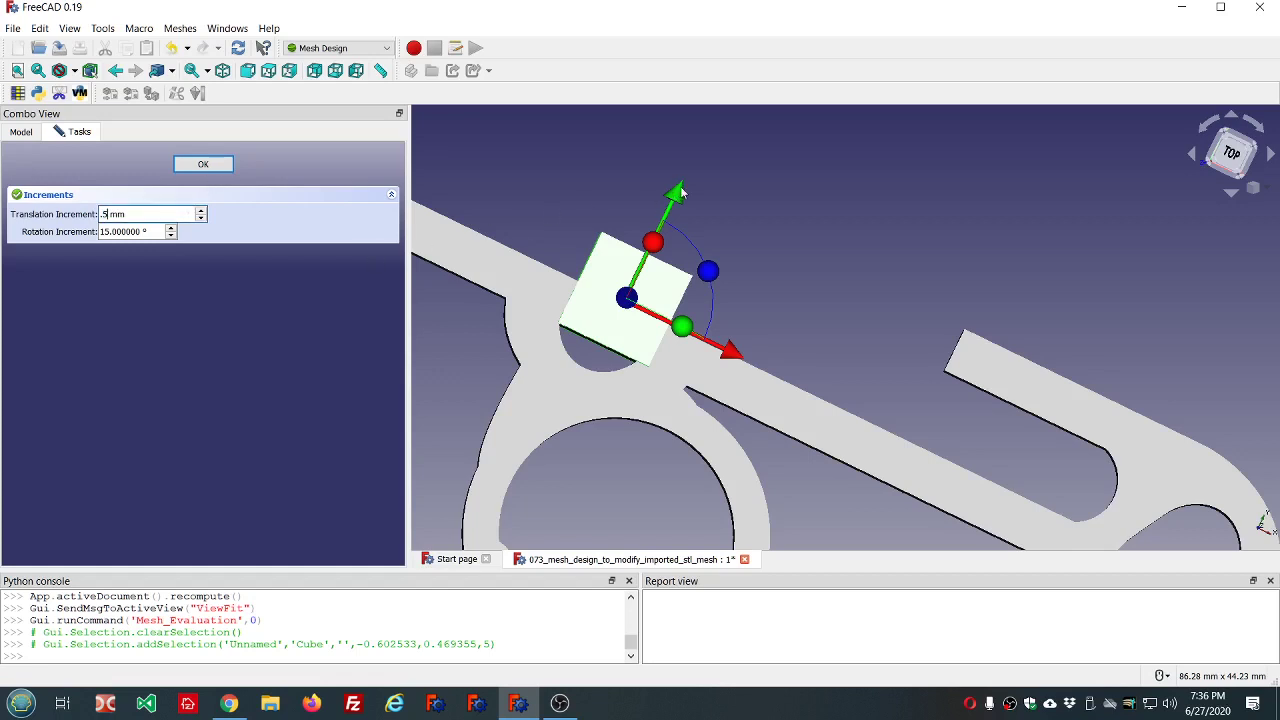
left_click_drag(727, 351, 722, 355)
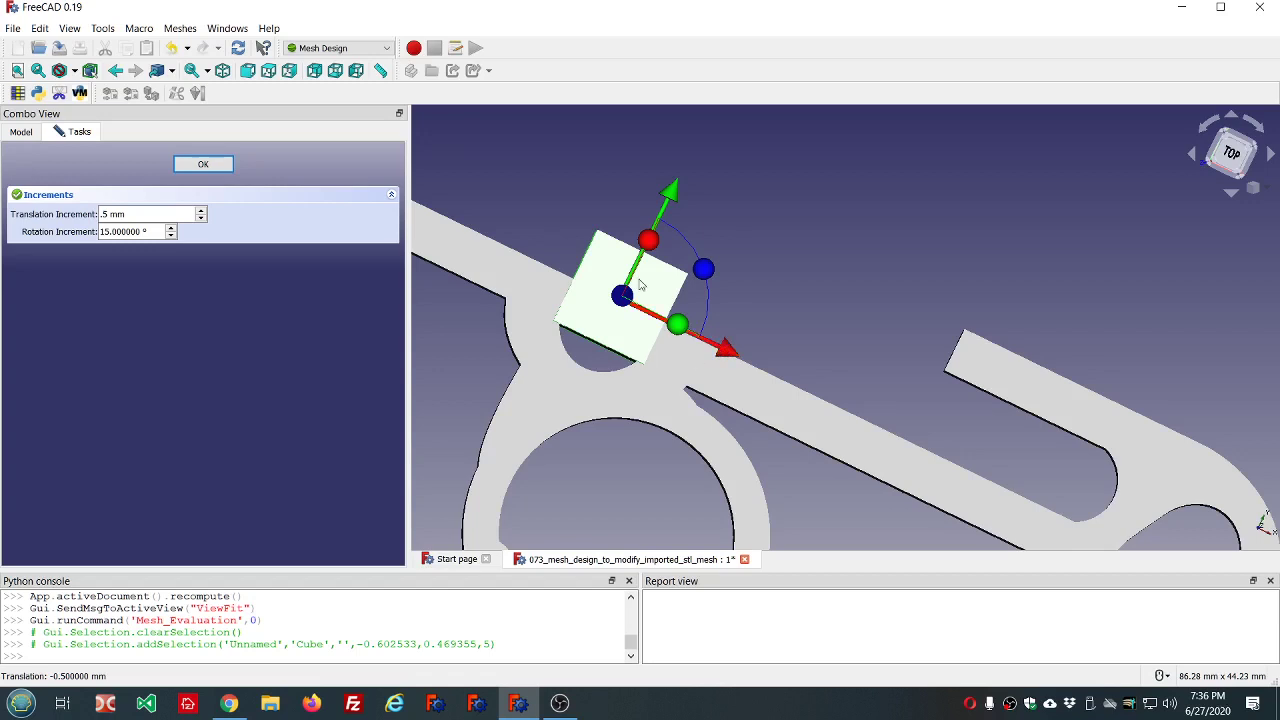
left_click_drag(672, 192, 670, 183)
scroll(565, 403, "up", 1)
scroll(565, 403, "up", 1)
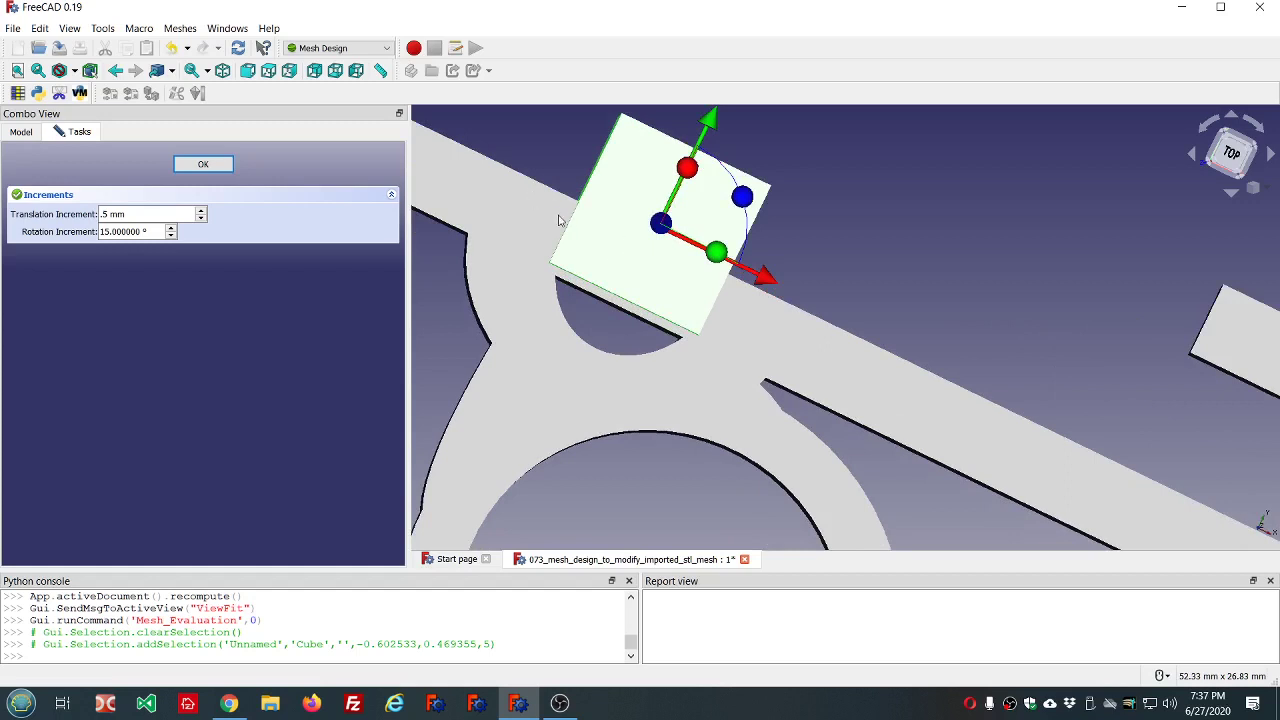
Step: Confirm the Cube's placement, intersect corner_adjusted_clip with the Cube, and hide the Cube
left_click(203, 164)
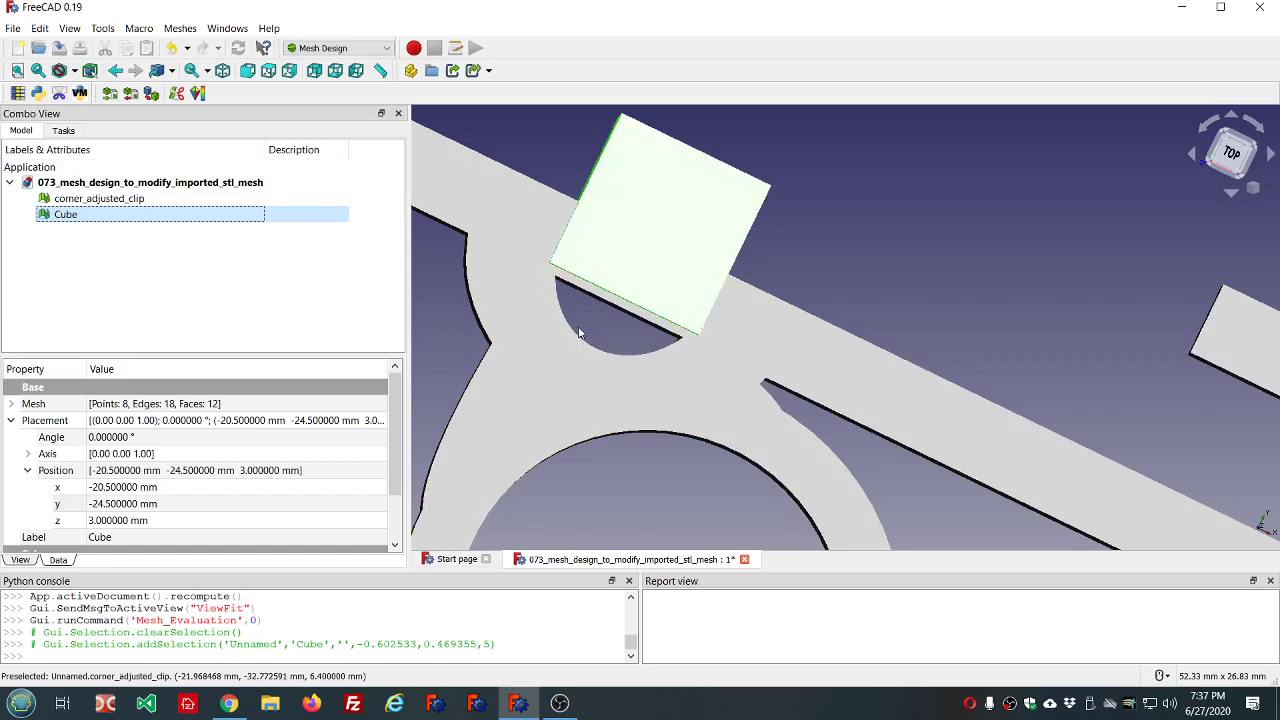
left_click(111, 200)
left_click(104, 216, "ctrl")
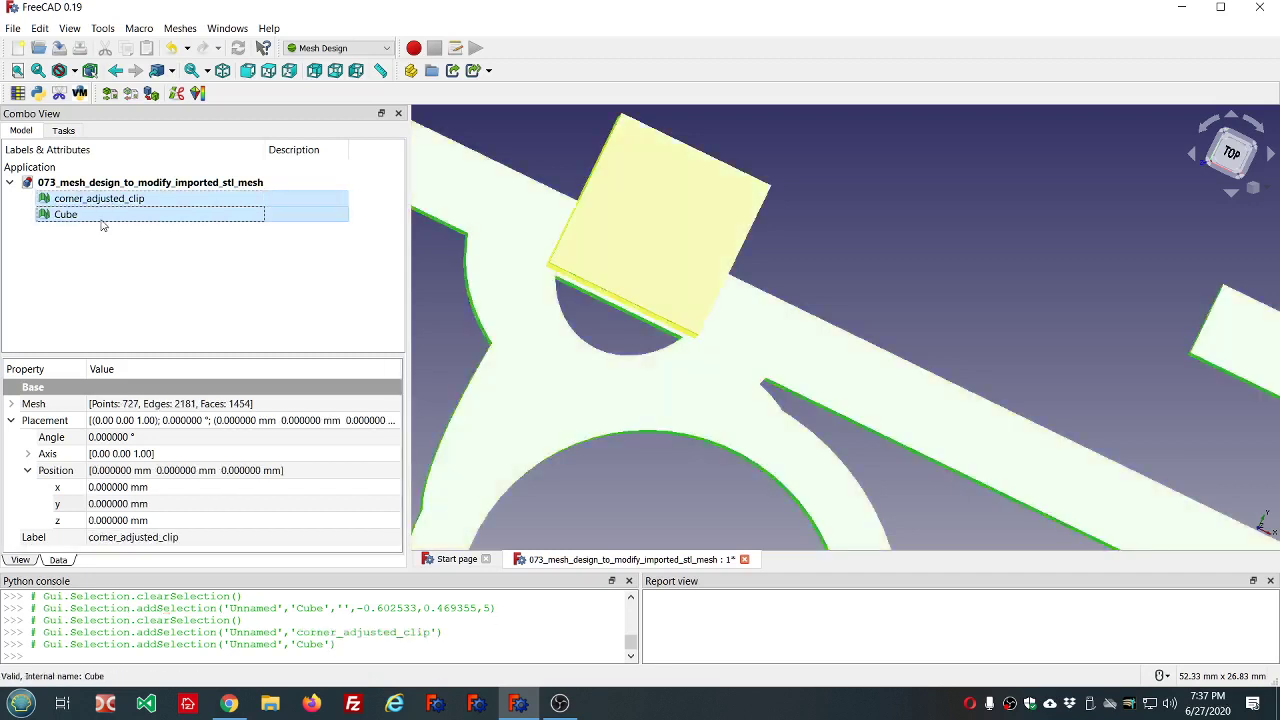
left_click(179, 28)
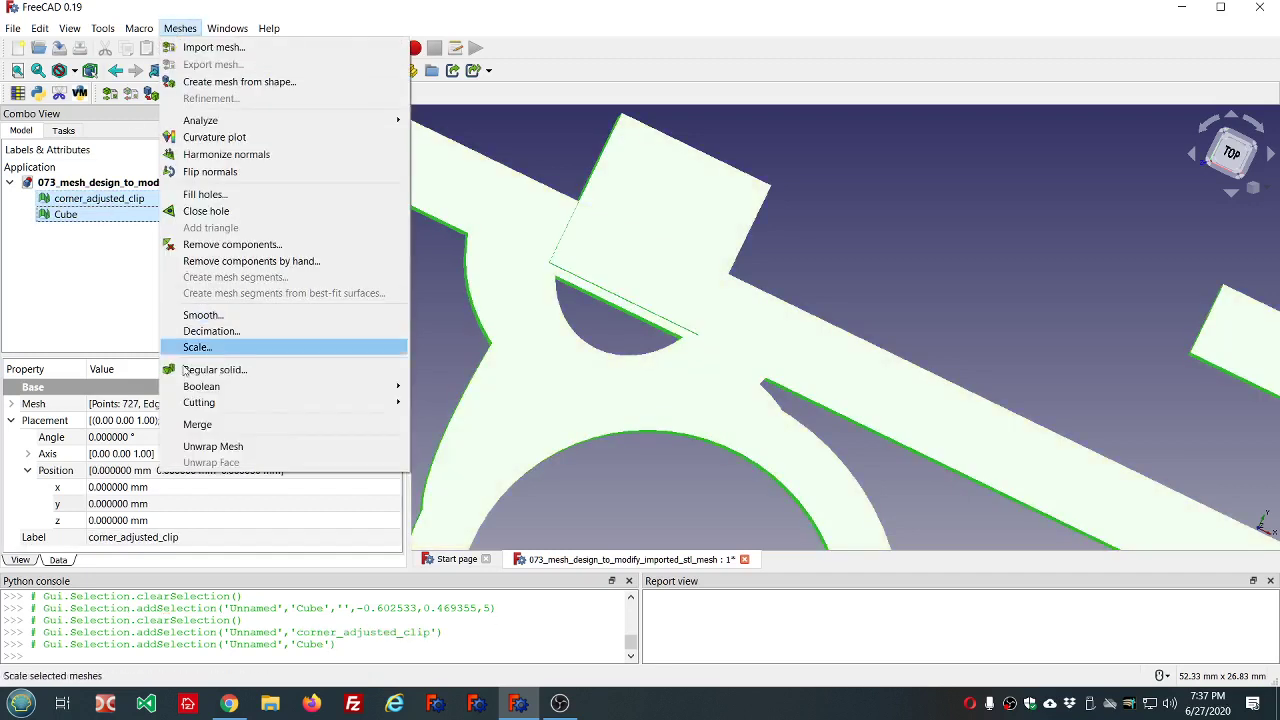
mouse_move(397, 401)
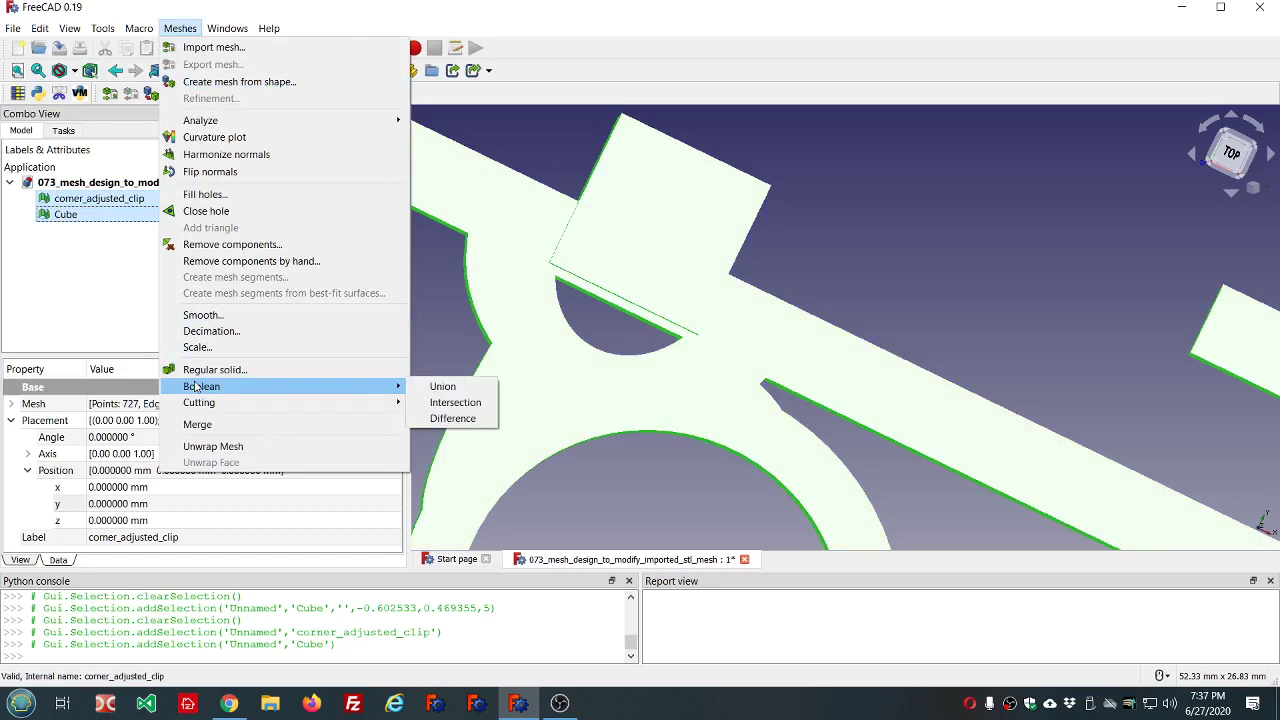
left_click(449, 403)
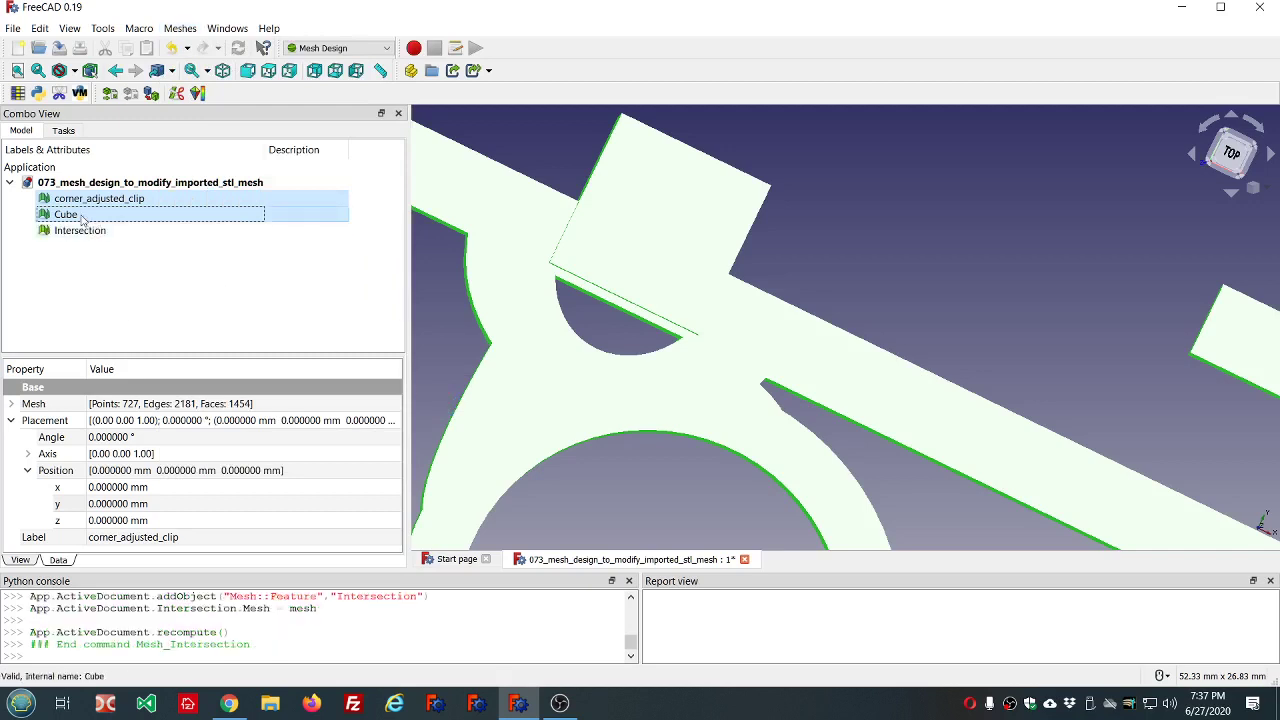
left_click(85, 216)
key("space")
Step: Change the Intersection mesh's Placement Position y to -4 mm
left_click(84, 231)
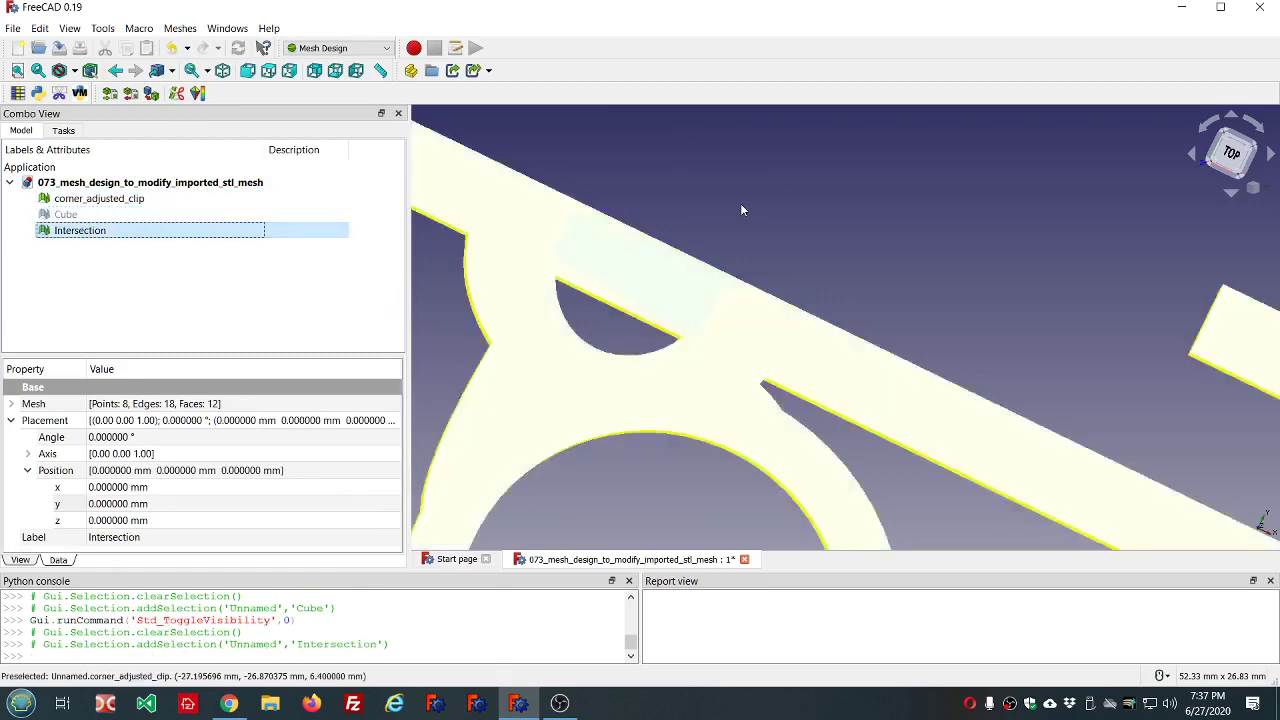
middle_click_drag(700, 300, 763, 206)
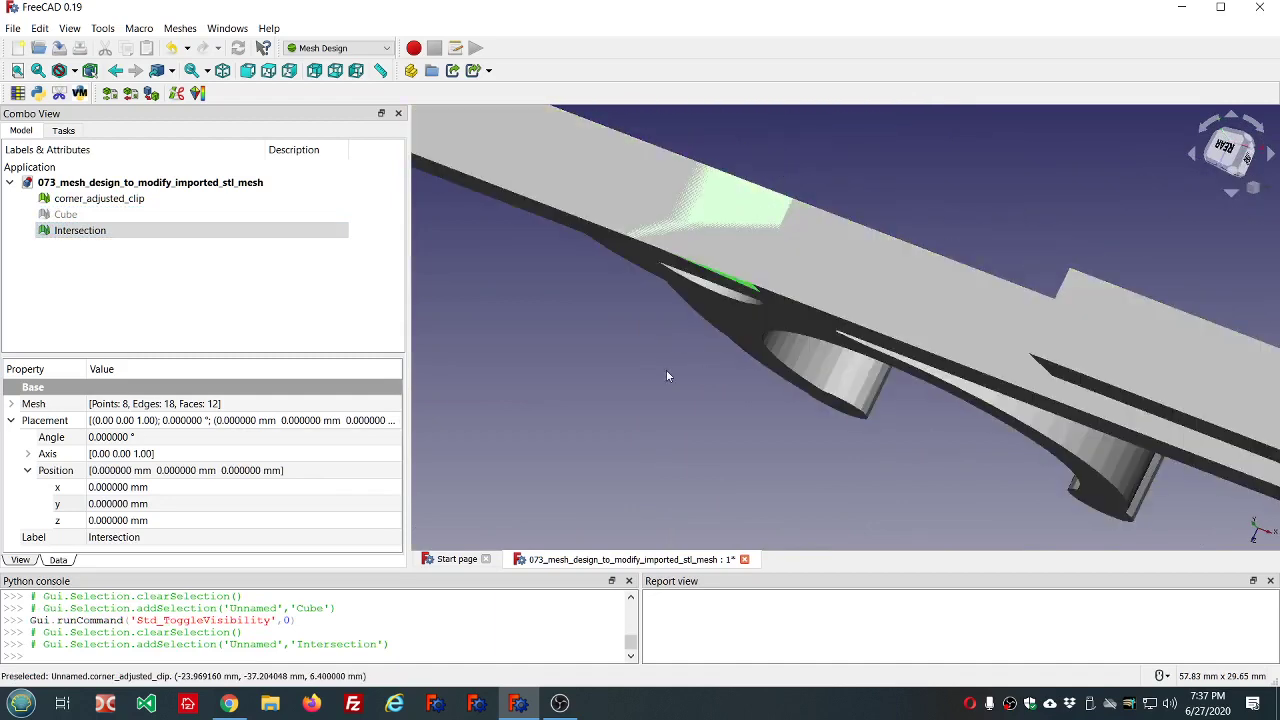
middle_click_drag(666, 369, 823, 309)
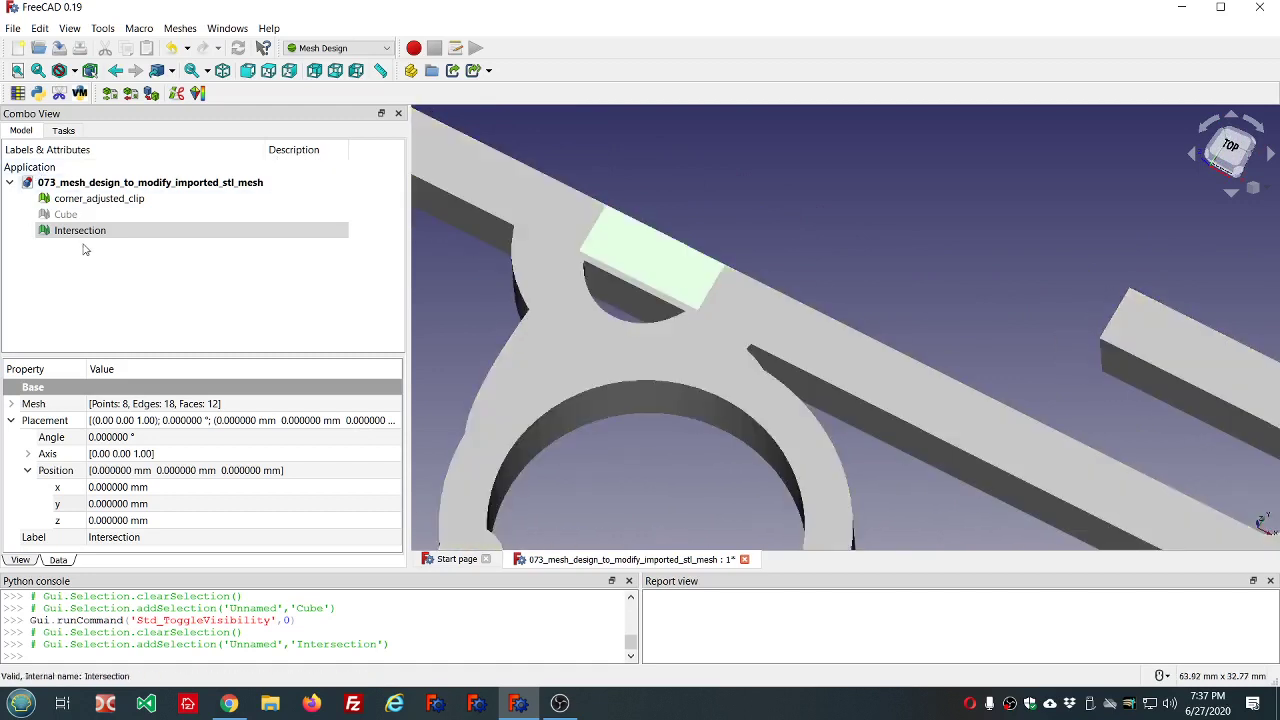
left_click(175, 503)
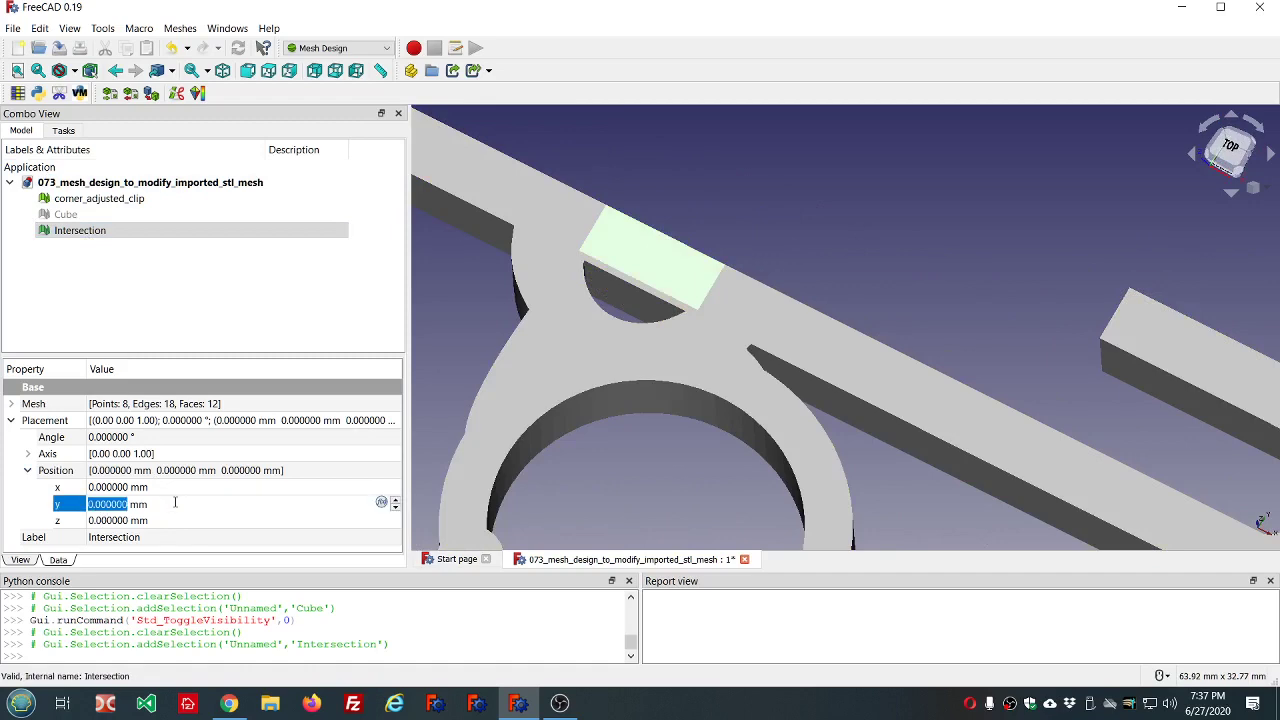
scroll(175, 503, "down", 3)
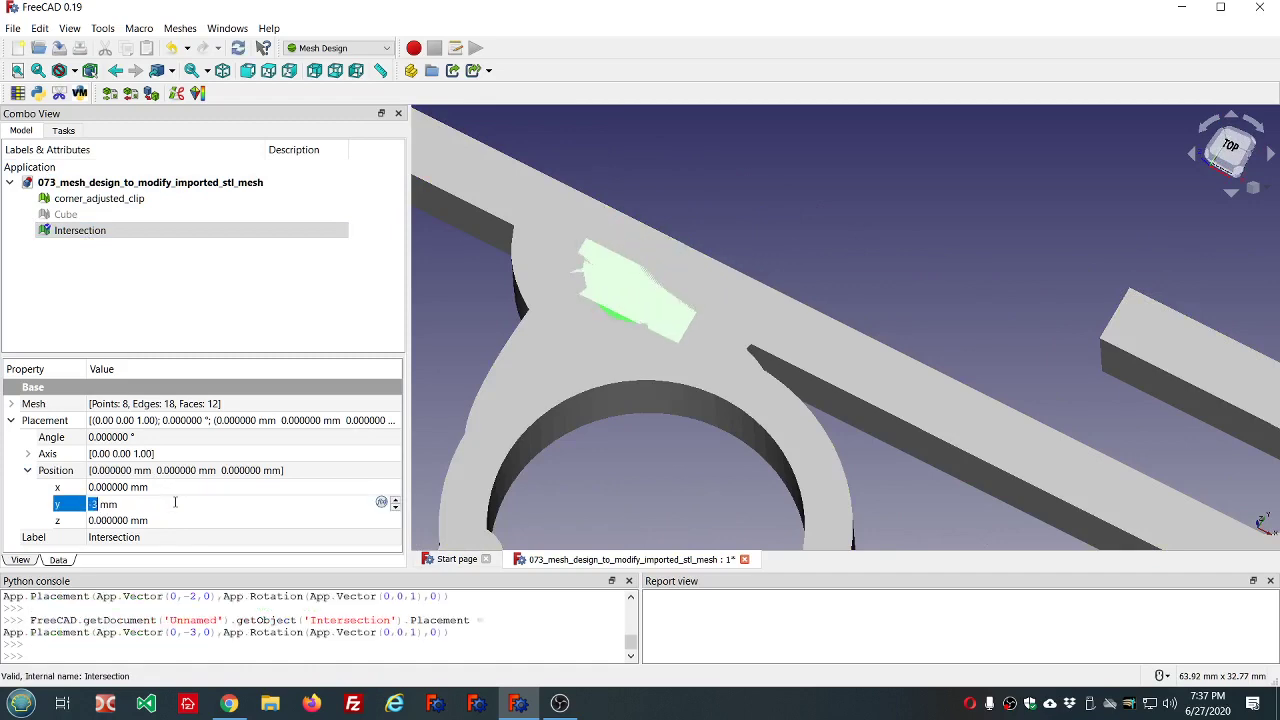
scroll(175, 503, "down", 1)
middle_click_drag(744, 214, 713, 258)
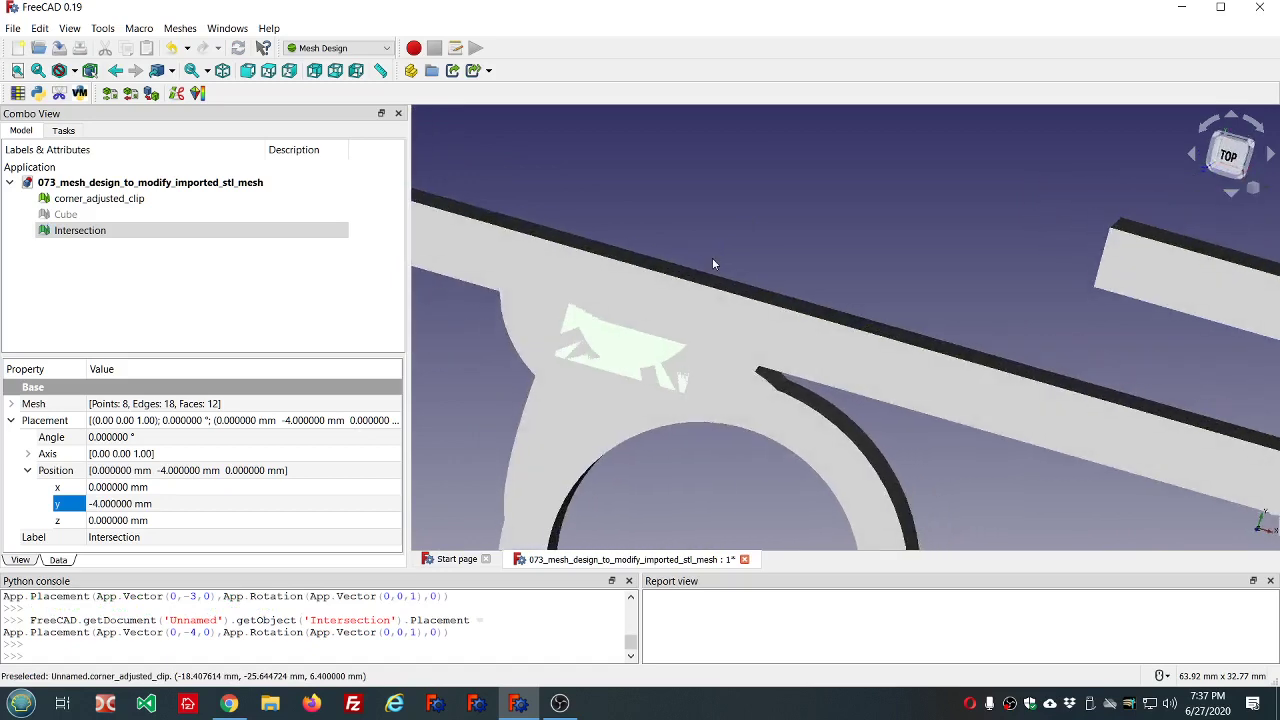
left_click(139, 275)
Step: Create a Boolean Union of corner_adjusted_clip and the Intersection mesh
left_click(99, 198)
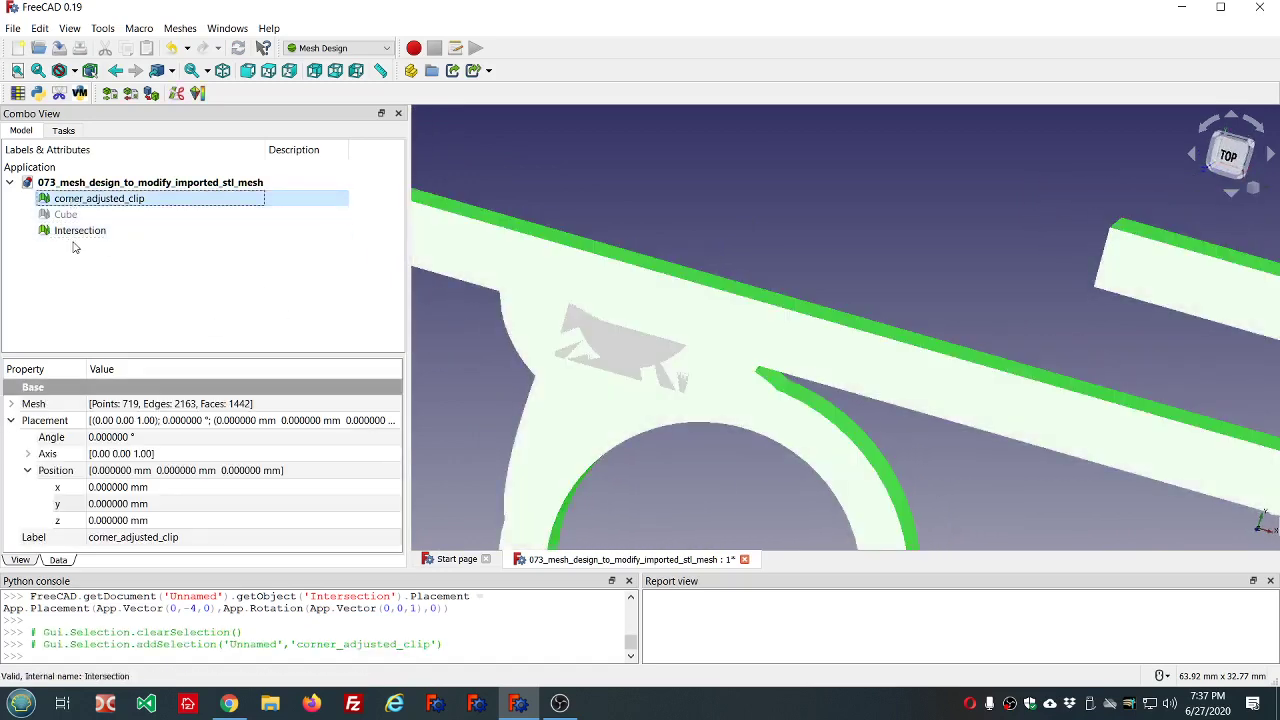
left_click(79, 230)
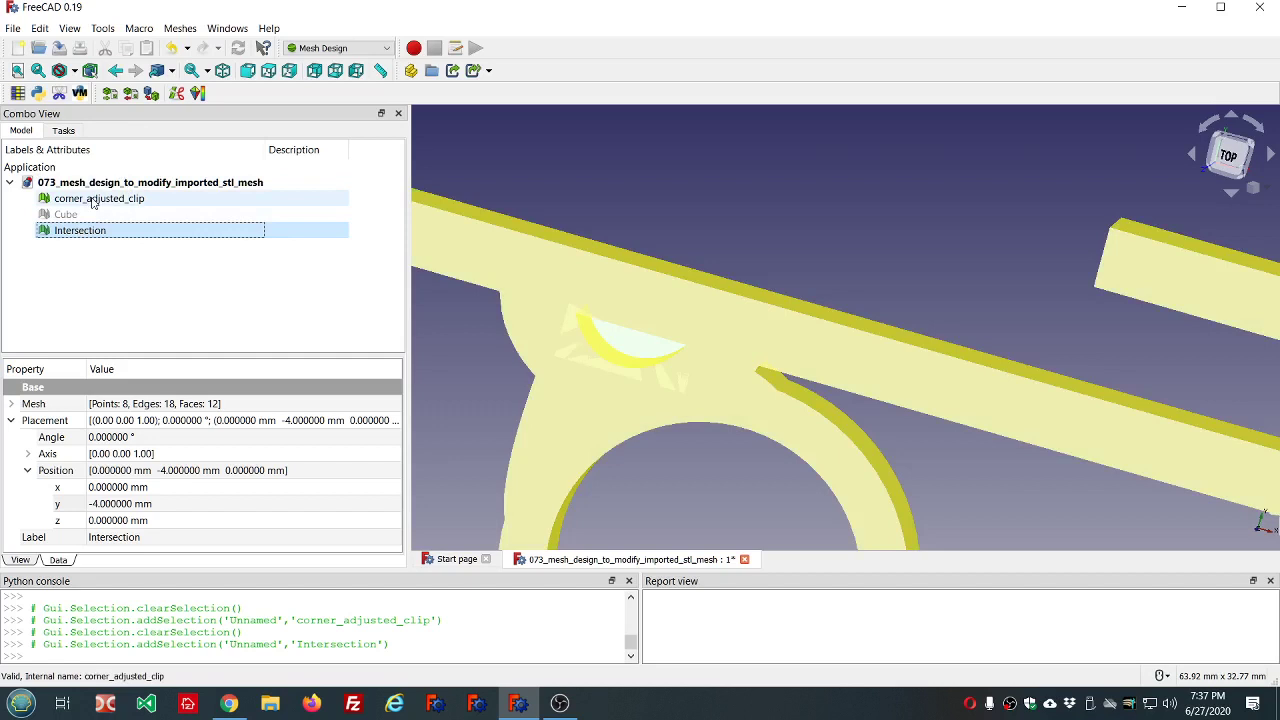
left_click(93, 200, "ctrl")
left_click(180, 28)
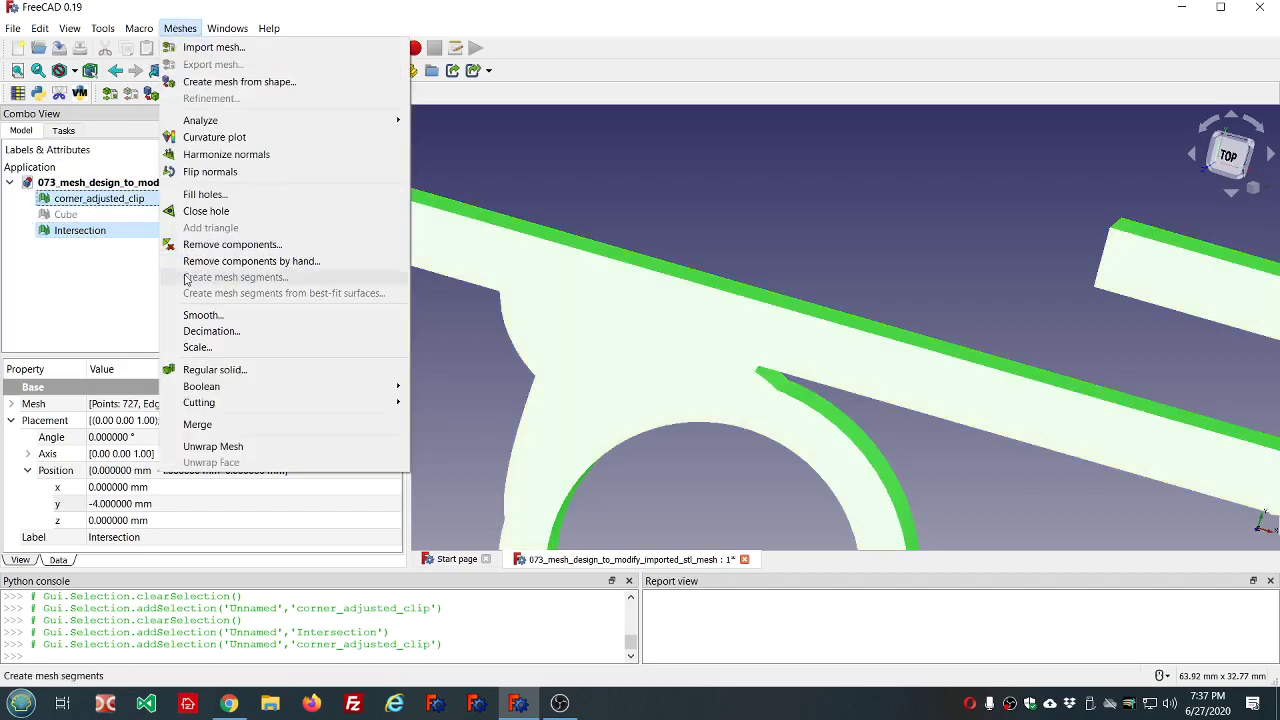
mouse_move(224, 393)
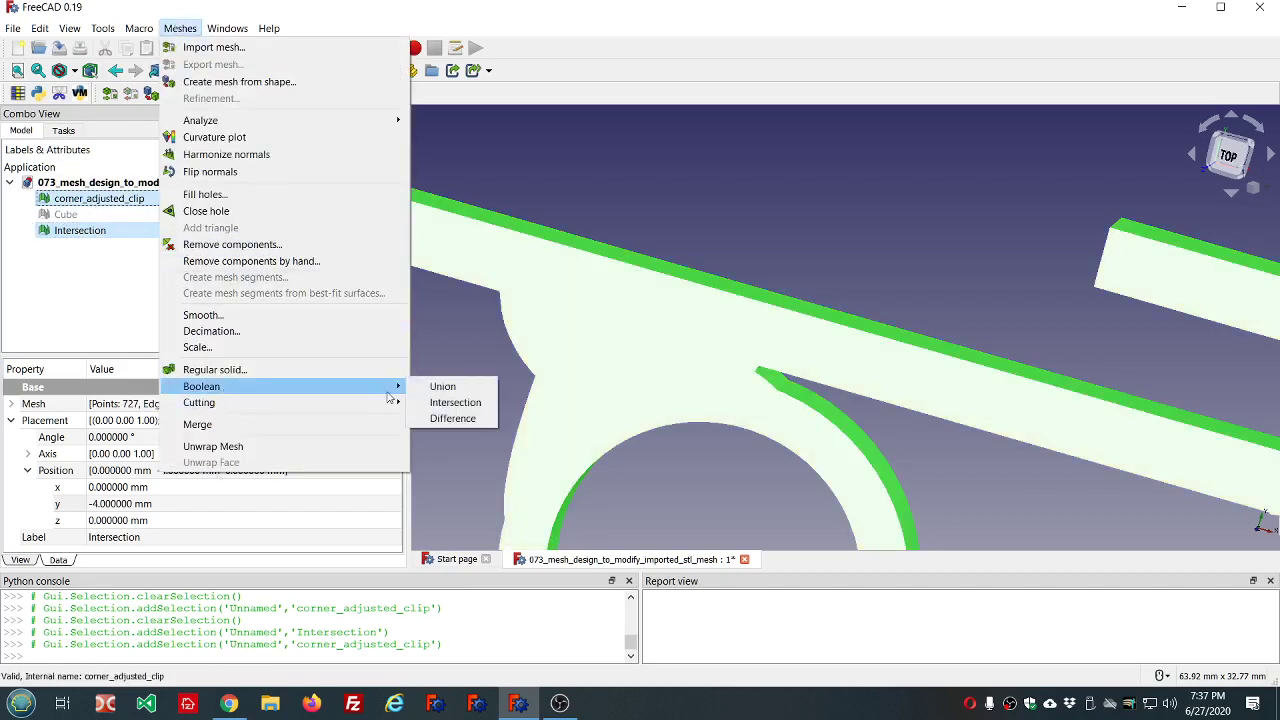
left_click(456, 388)
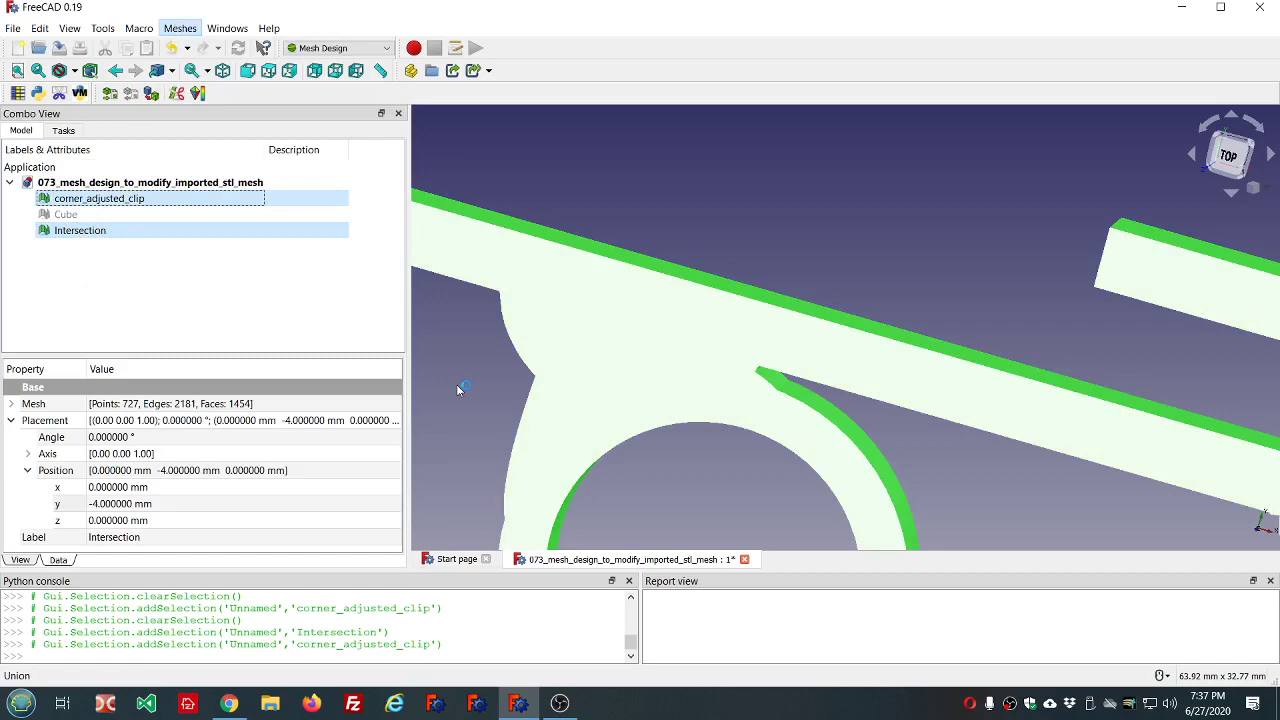
Step: Hide corner_adjusted_clip and Intersection, then rotate to a nearly flat top view
scroll(755, 313, "down", 3)
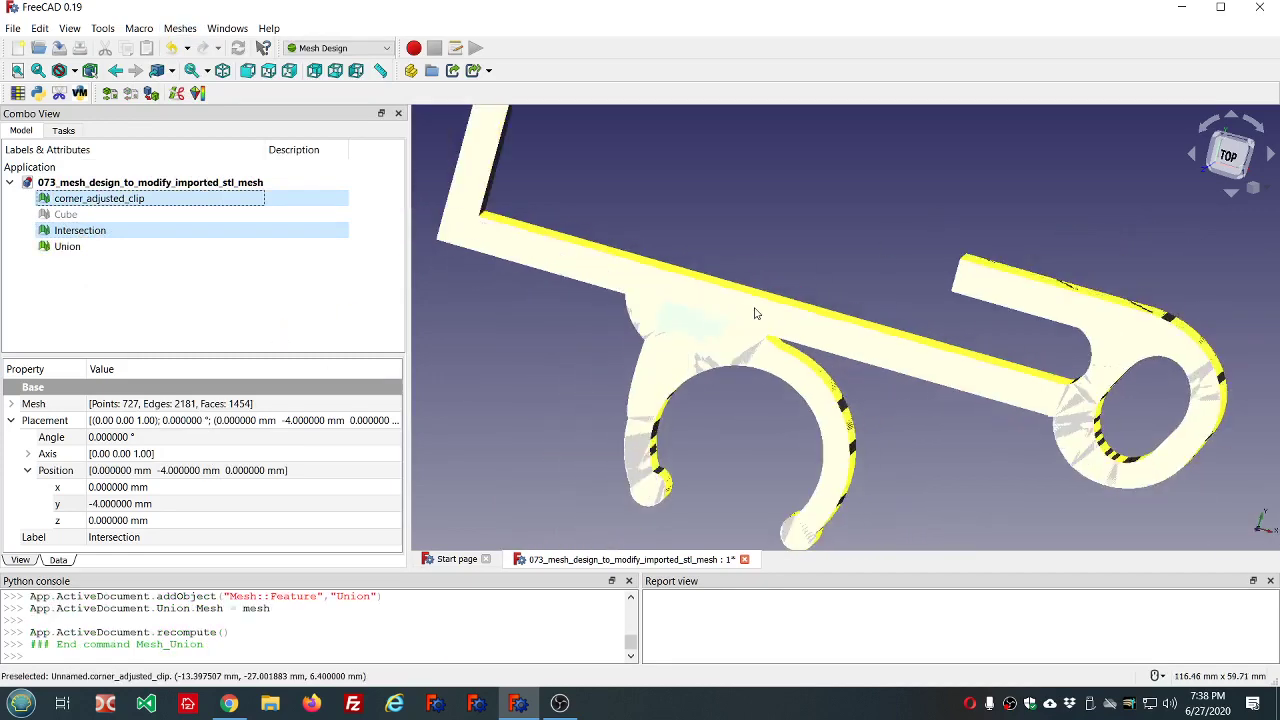
left_click(98, 200)
key("space")
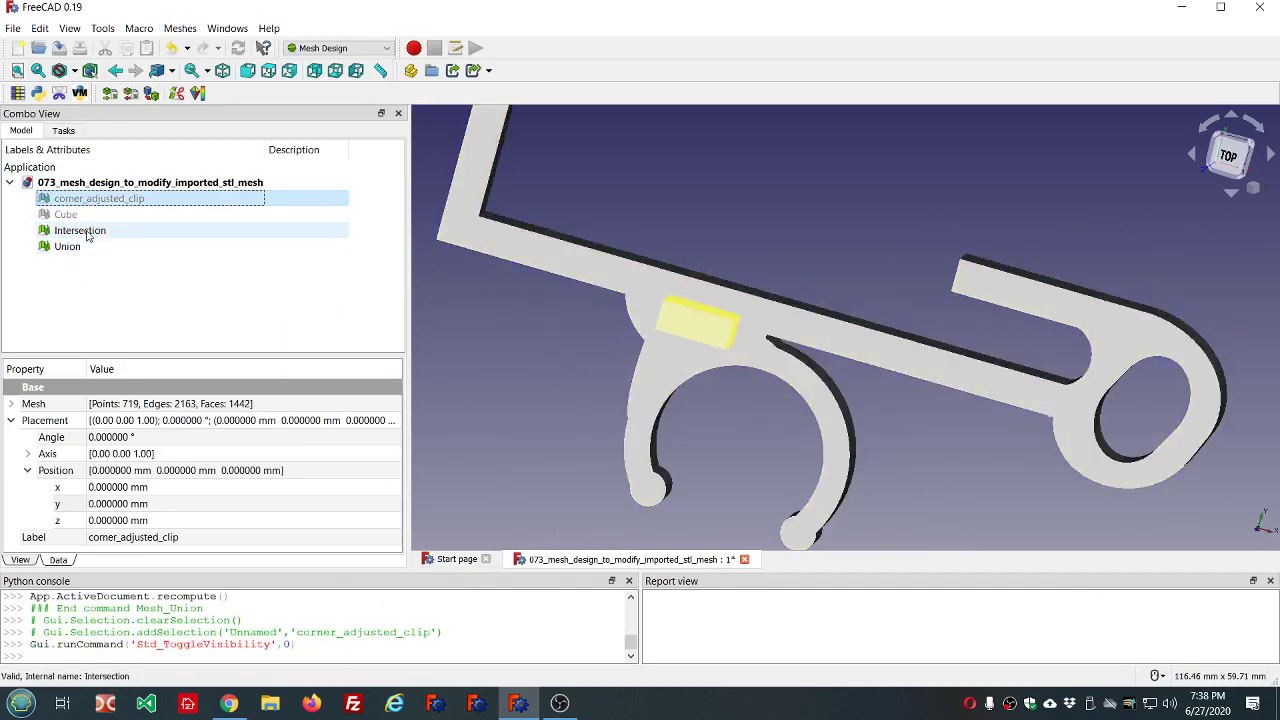
left_click(87, 232)
key("space")
scroll(605, 340, "down", 3)
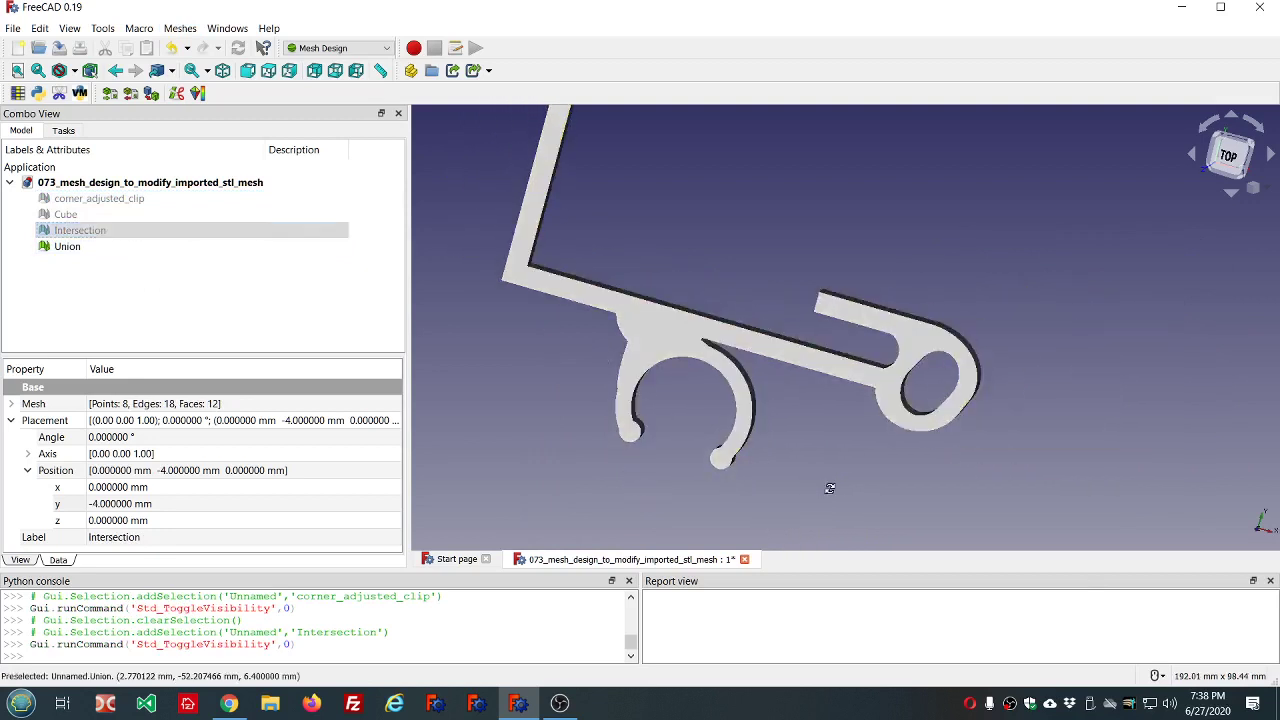
middle_click_drag(829, 488, 787, 503)
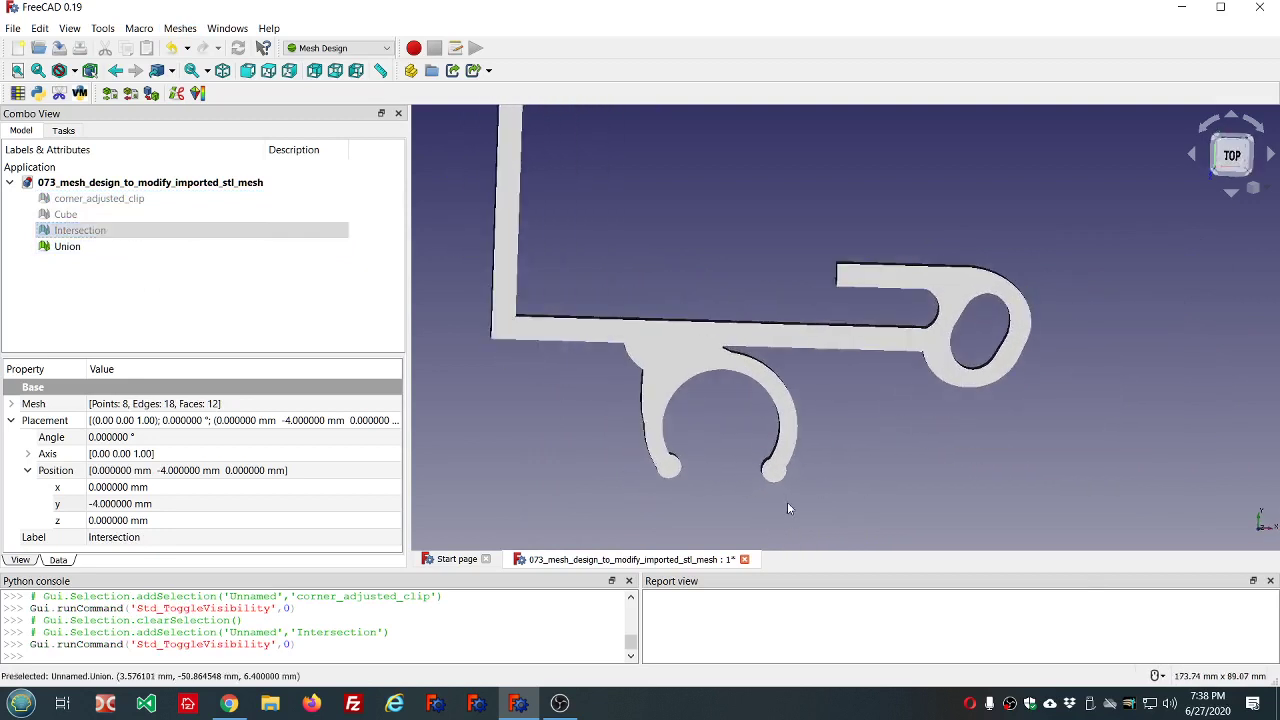
scroll(787, 502, "down", 1)
scroll(800, 473, "up", 2)
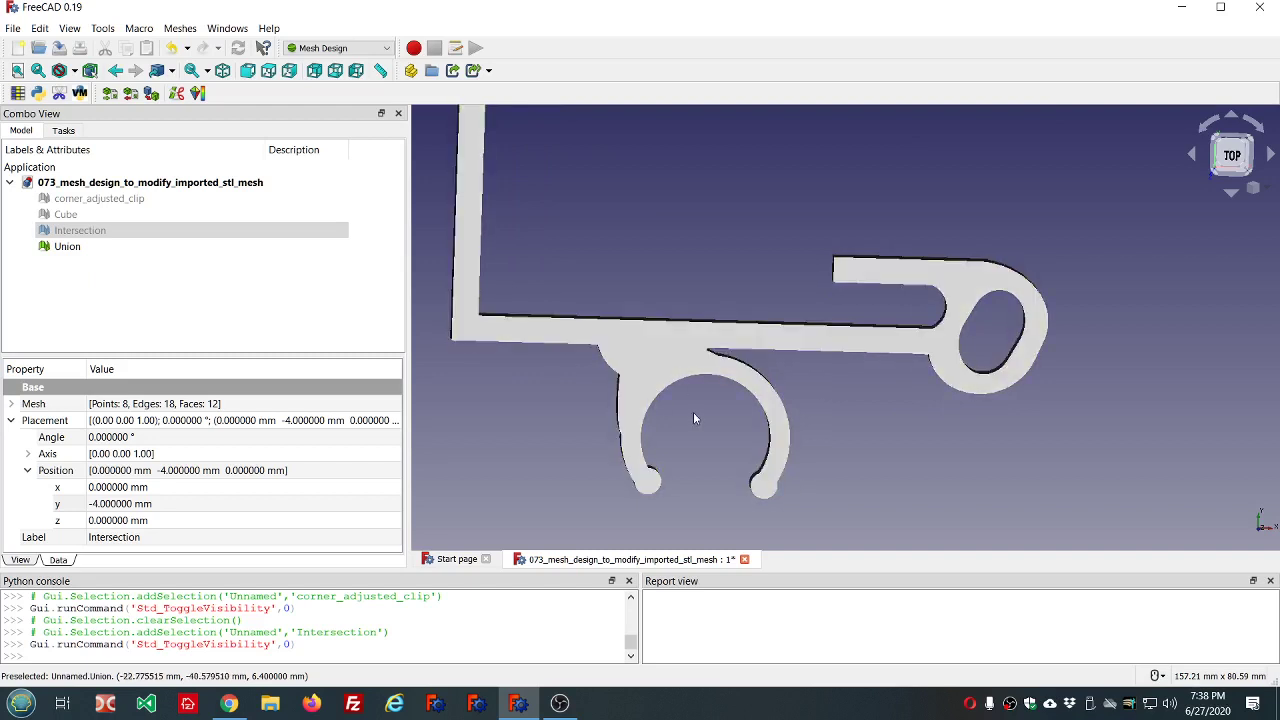
scroll(693, 418, "down", 2)
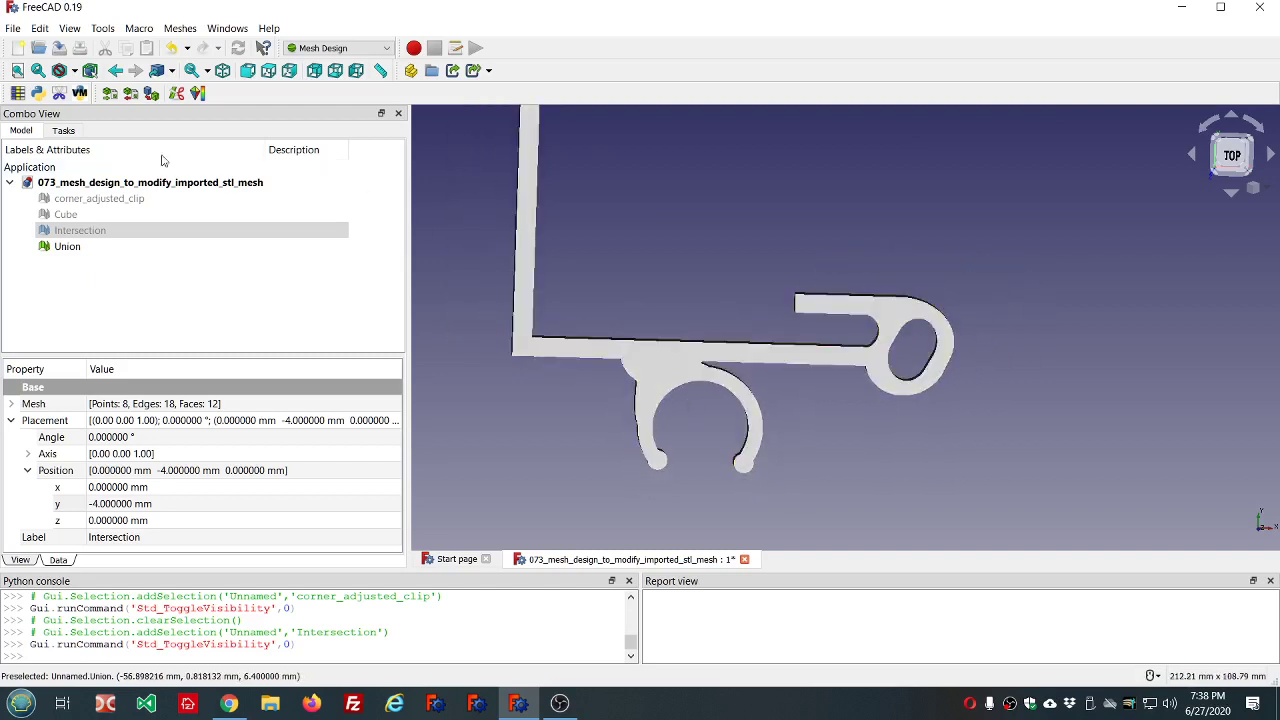
Step: Run all Evaluate and repair checks on the 1358-face Union mesh and close the results
left_click(62, 249)
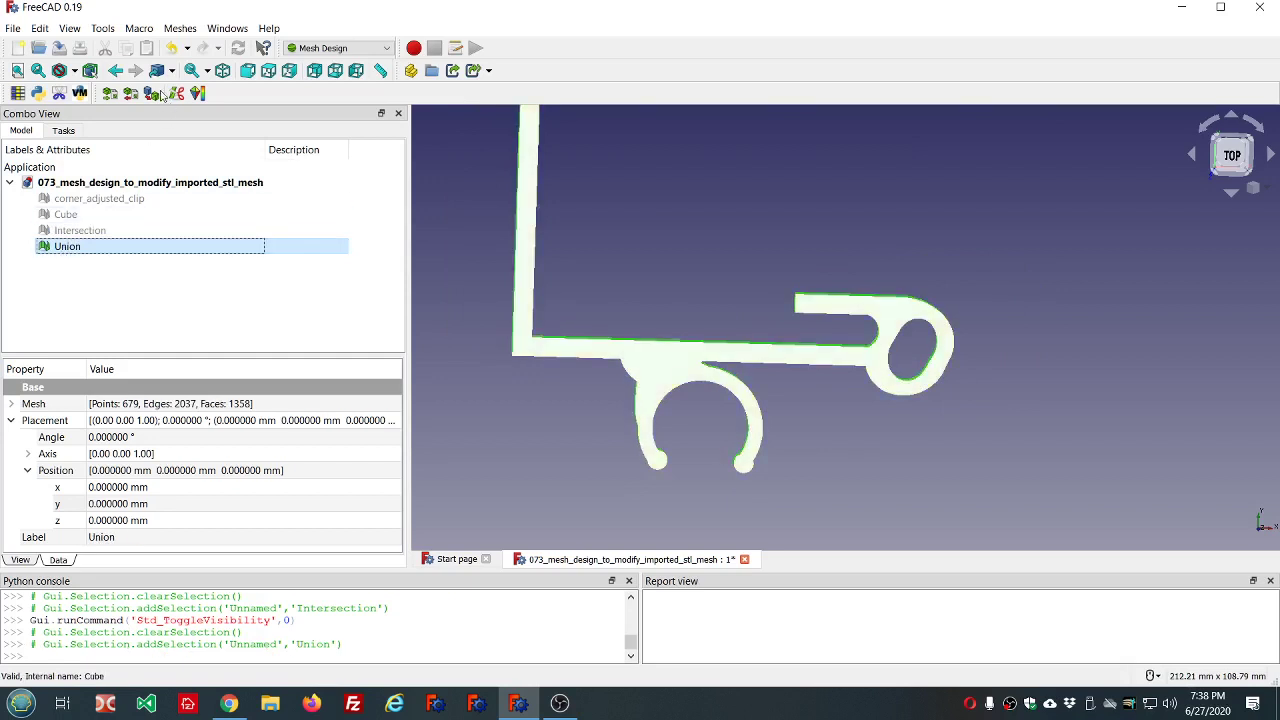
left_click(180, 28)
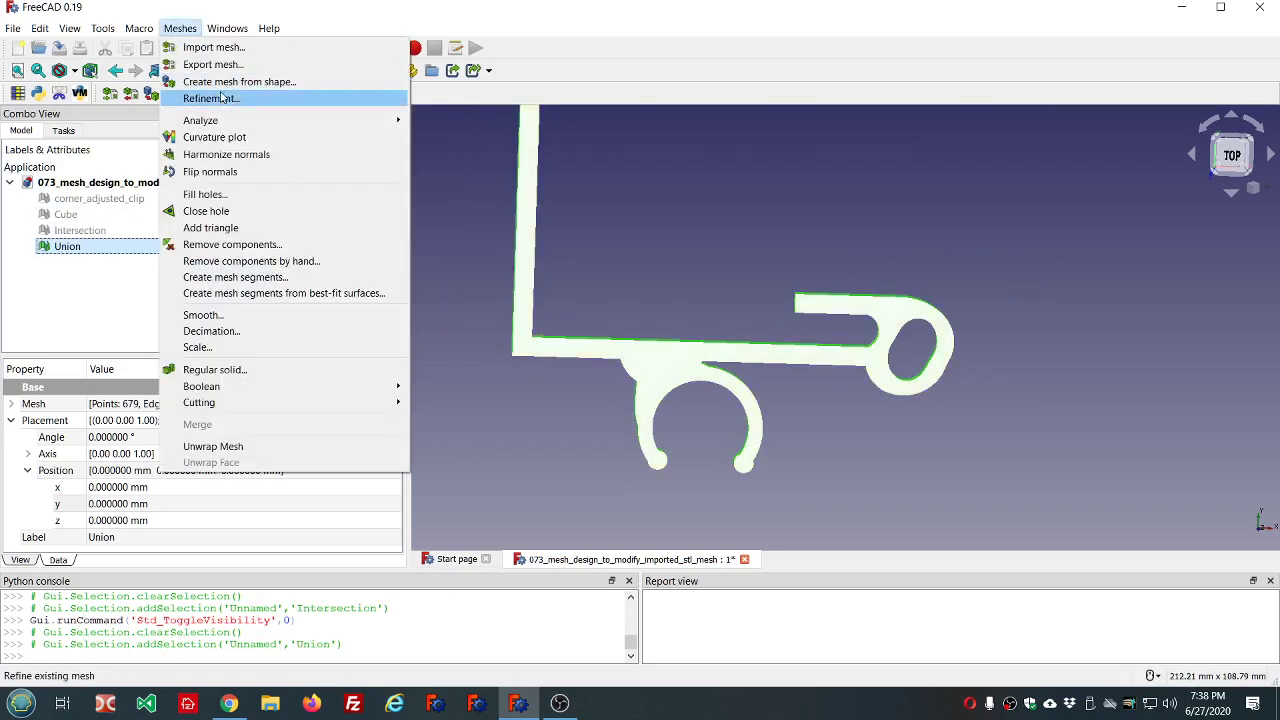
mouse_move(221, 121)
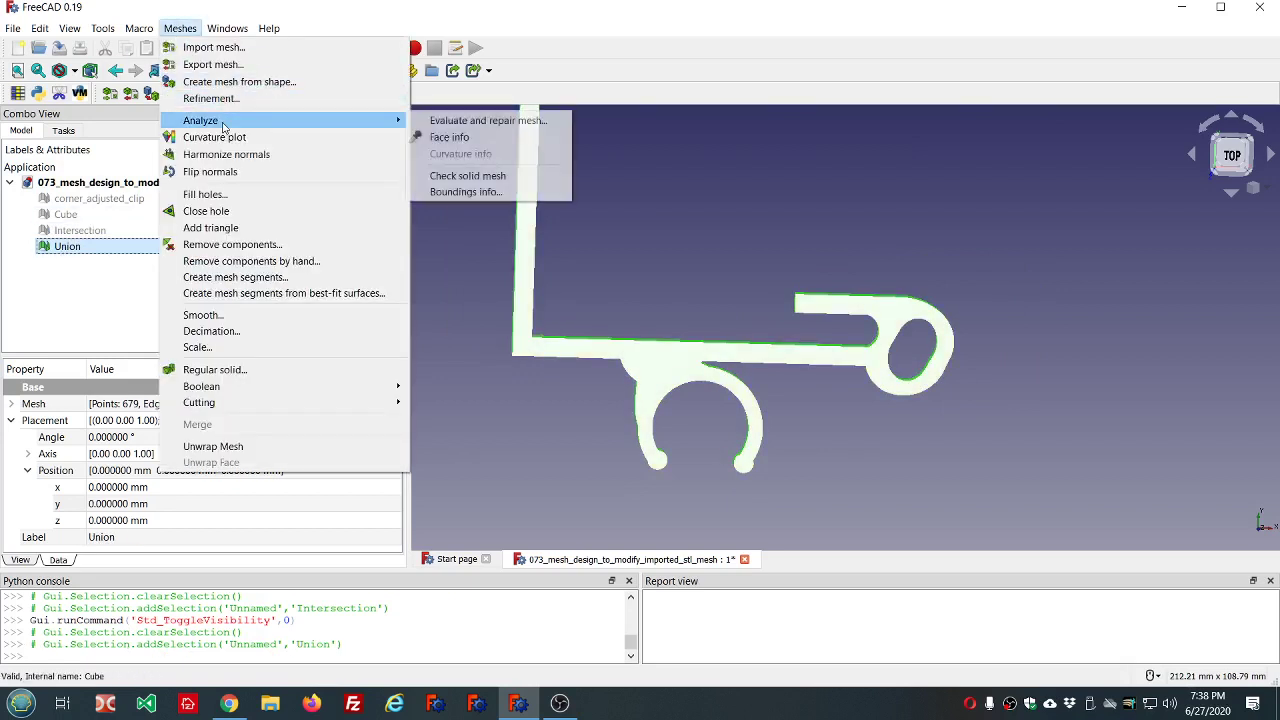
left_click(496, 121)
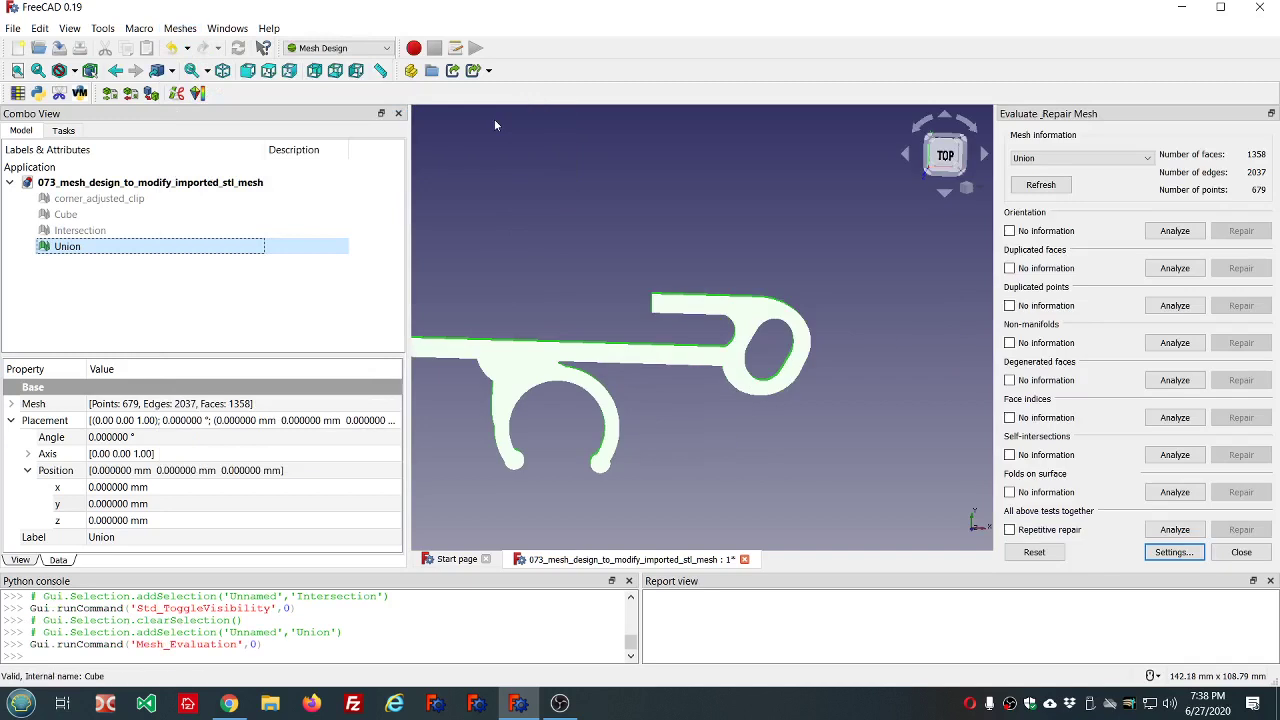
left_click(1174, 530)
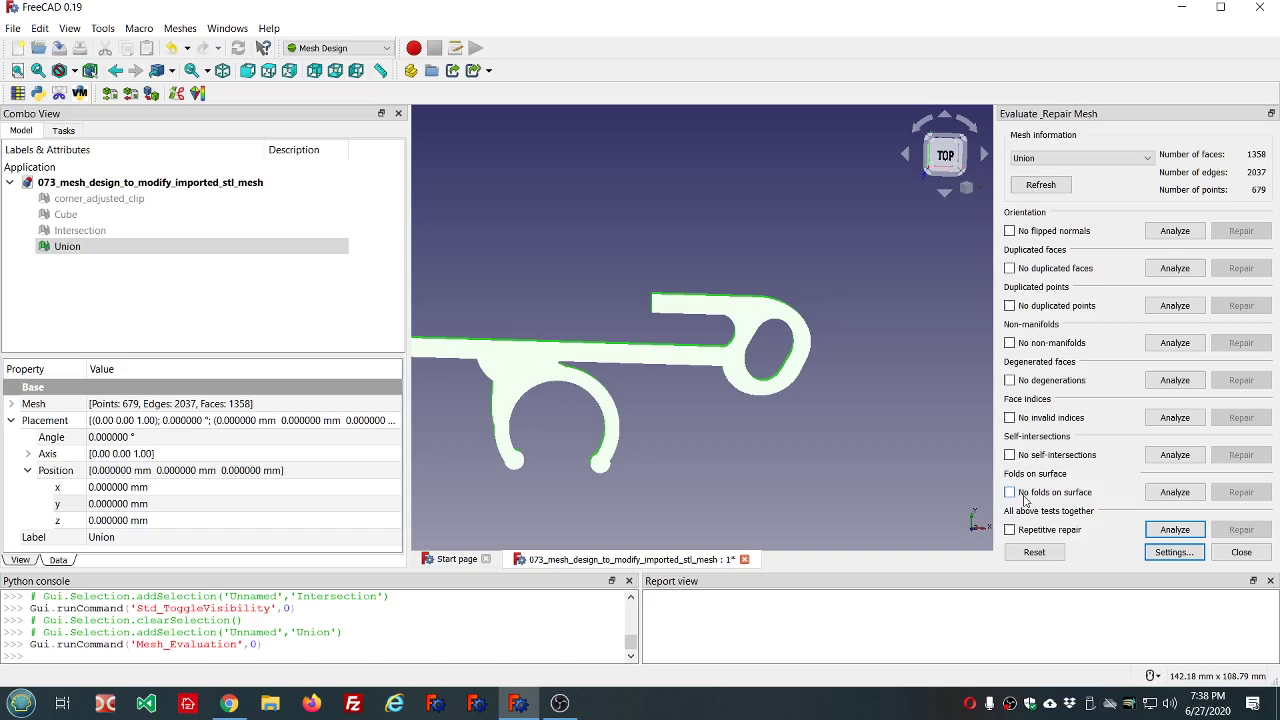
left_click(1241, 552)
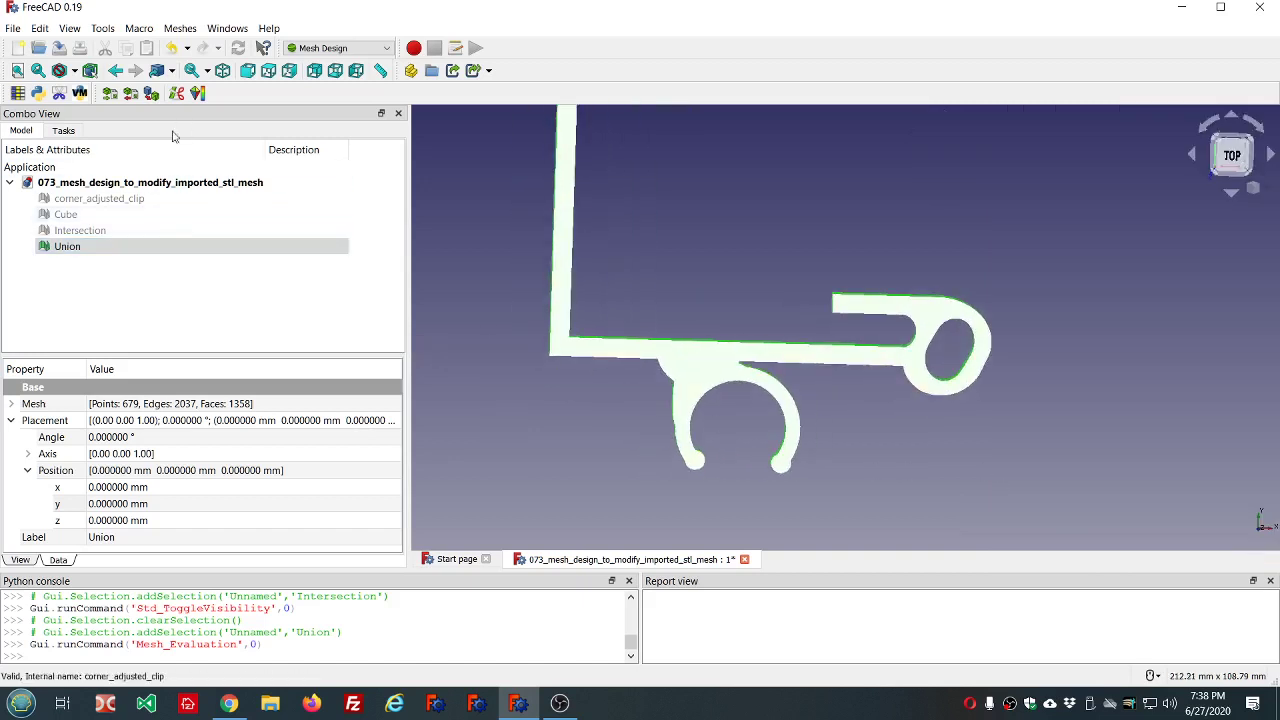
left_click(98, 33)
left_click(150, 101)
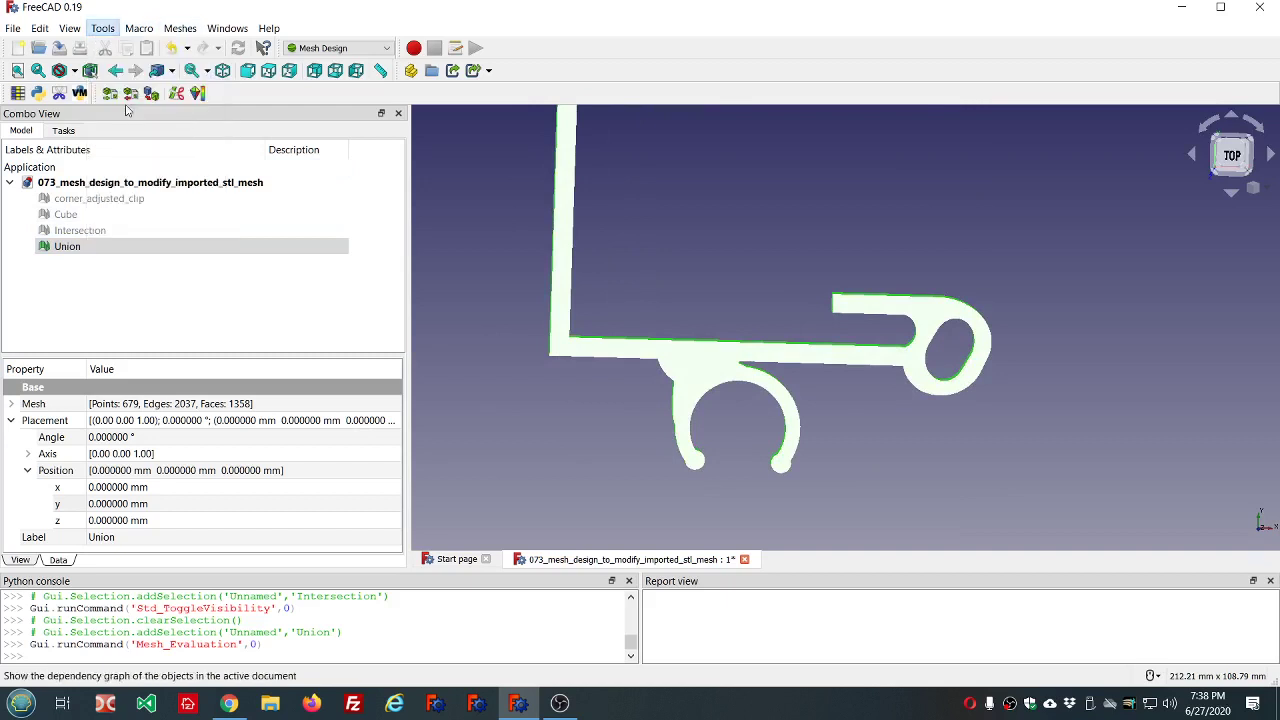
scroll(605, 263, "down", 5)
scroll(929, 343, "up", 6)
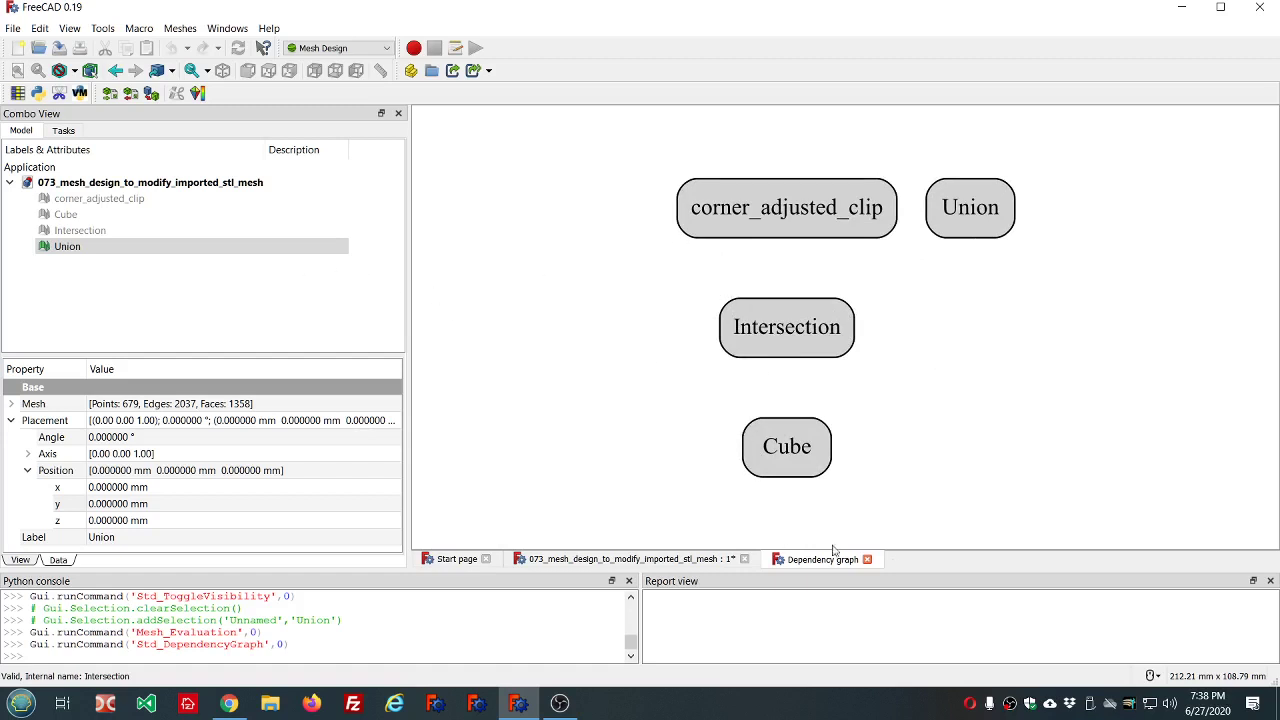
Step: Close the dependency graph and make the hidden Cube mesh visible again
left_click(867, 560)
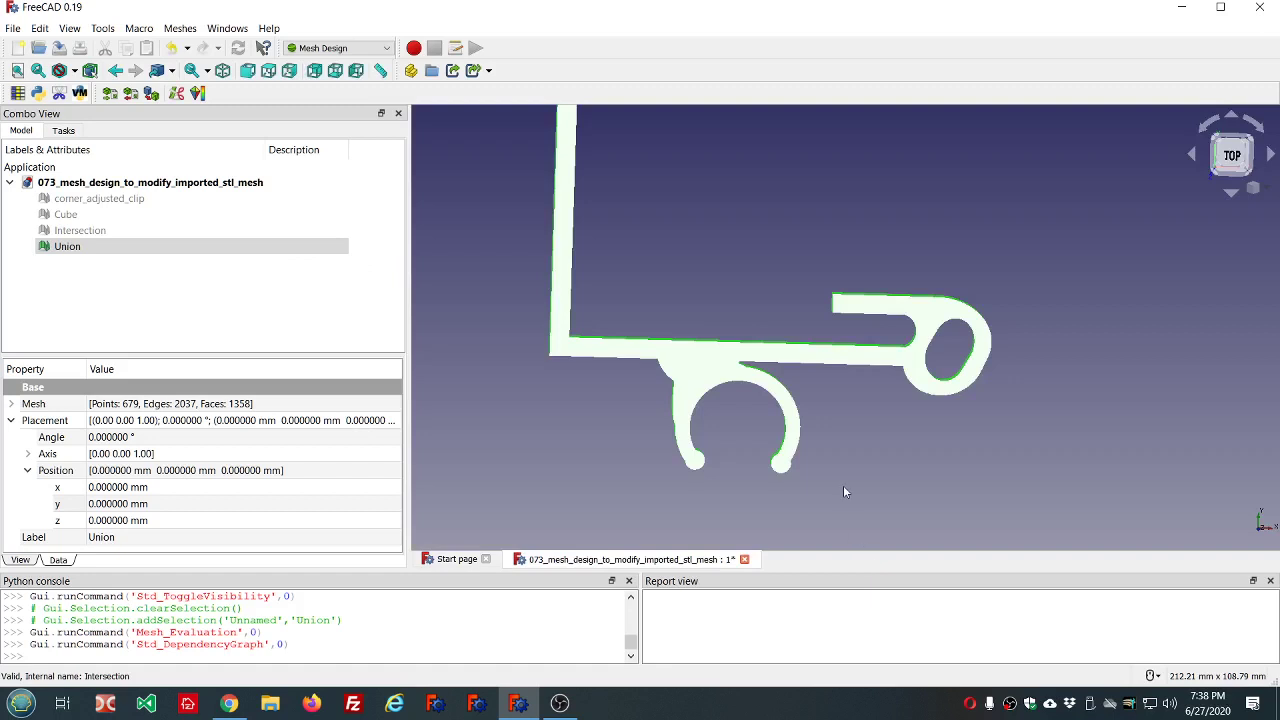
left_click(98, 216)
key("space")
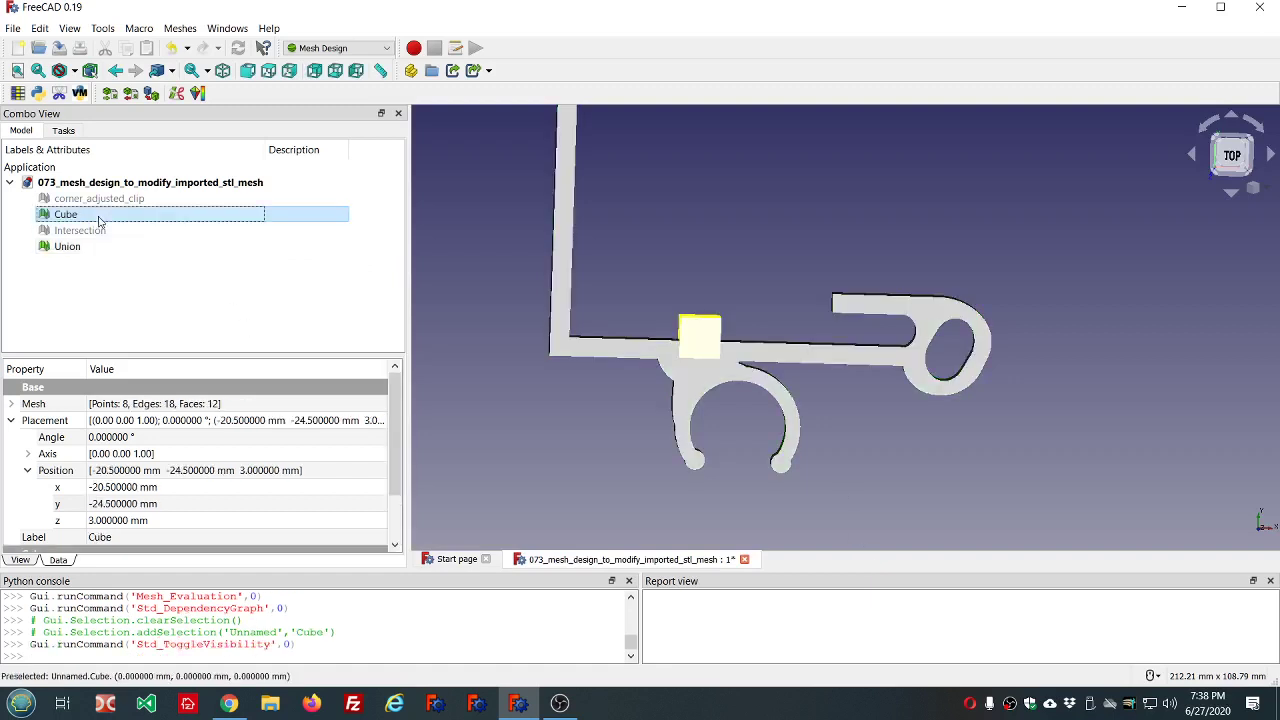
scroll(437, 229, "down", 3)
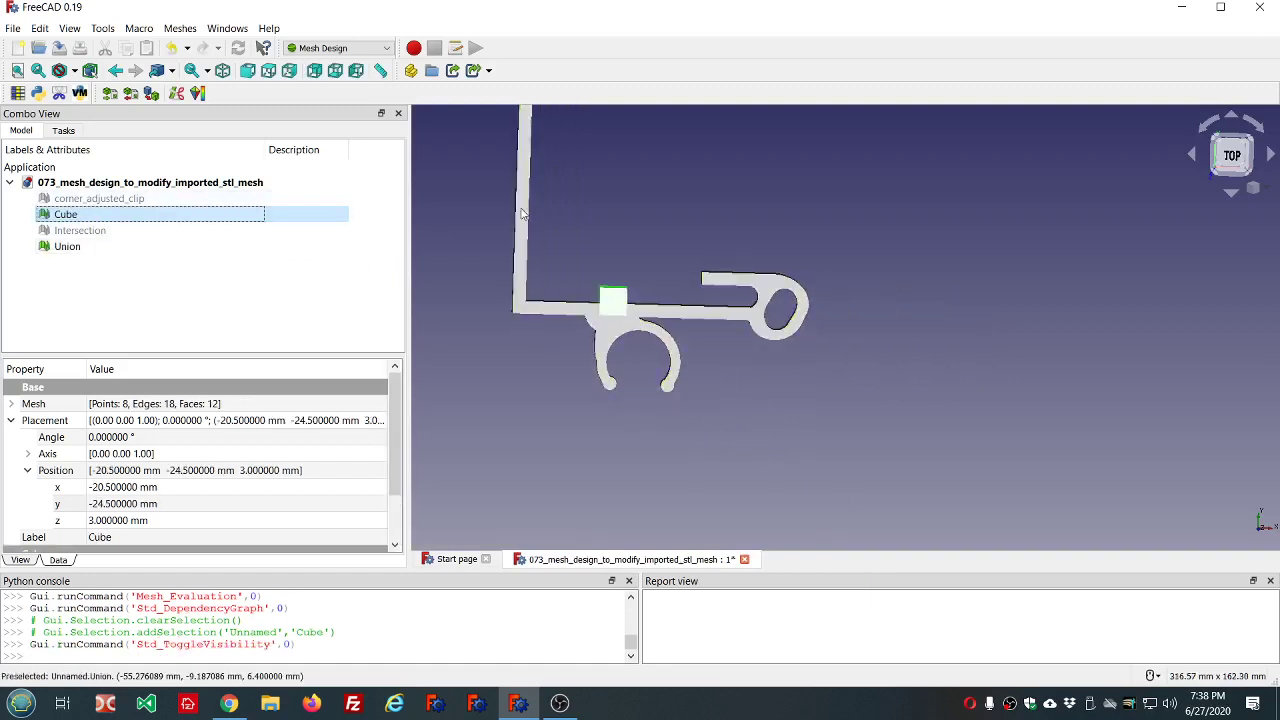
scroll(1091, 283, "down", 3)
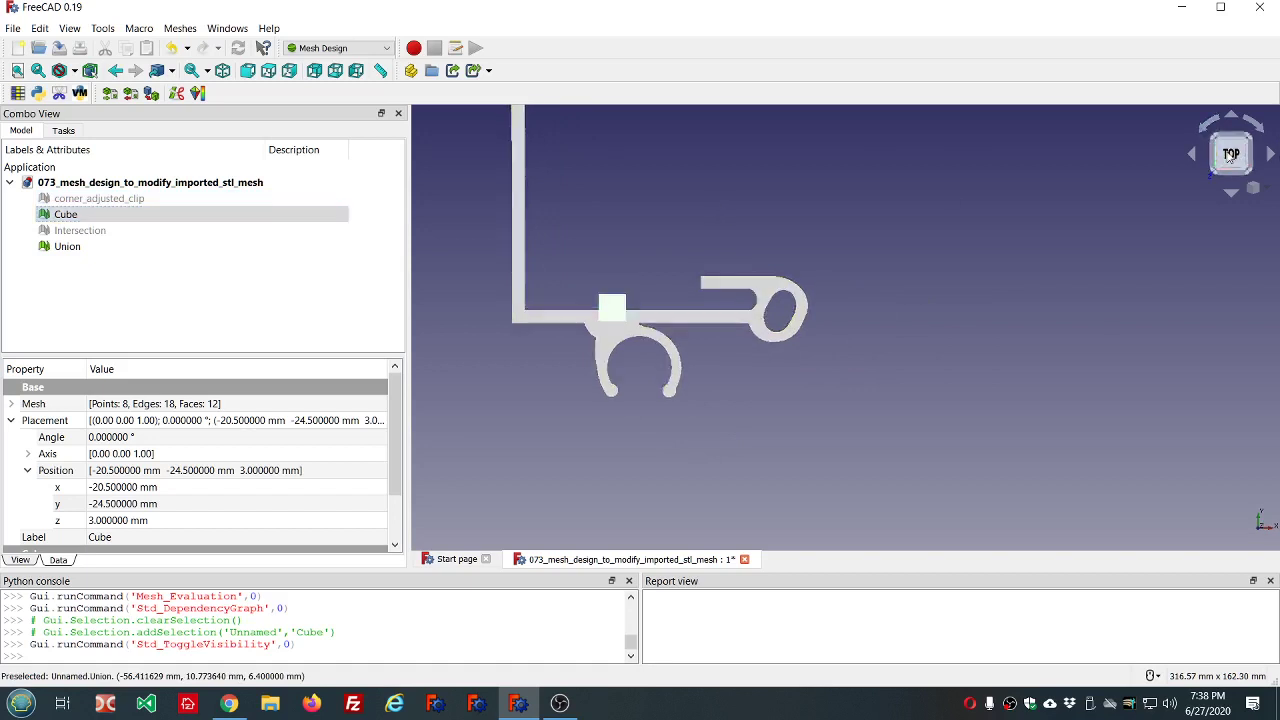
scroll(875, 198, "up", 3)
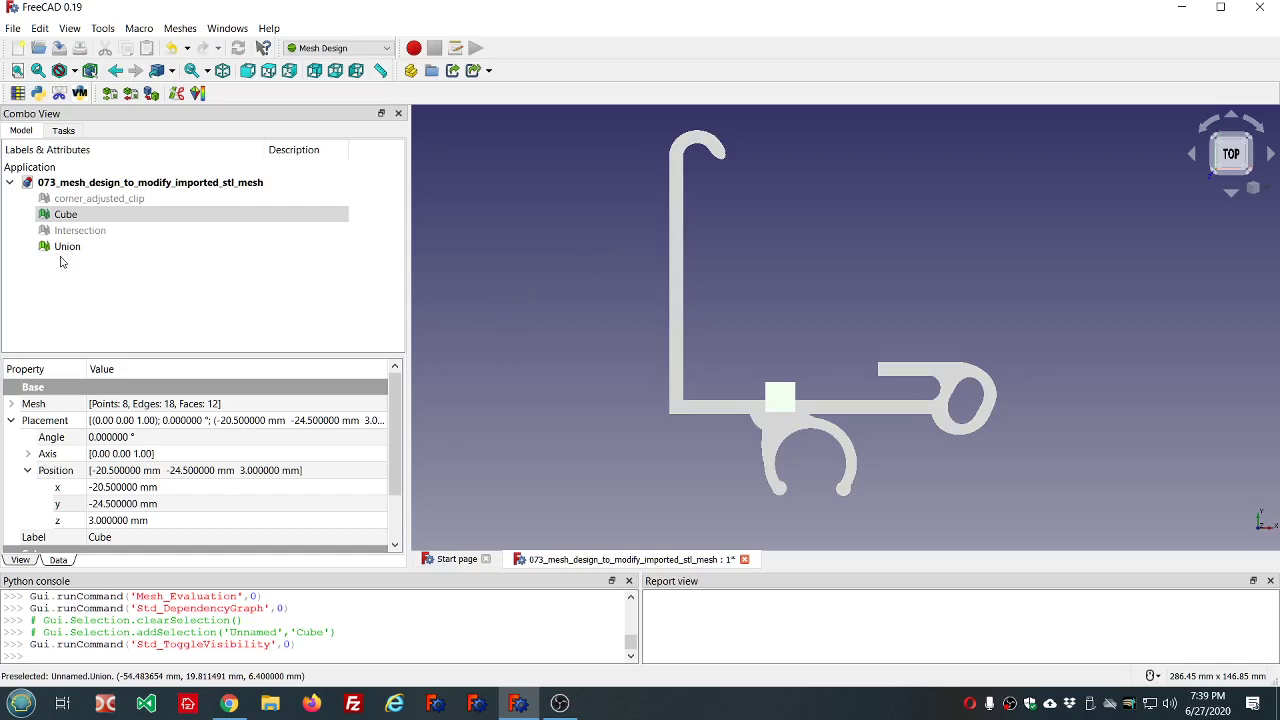
Step: Resize the Cube to 100 mm length and 100 mm width in its Data properties
left_click(11, 421)
left_click(215, 469)
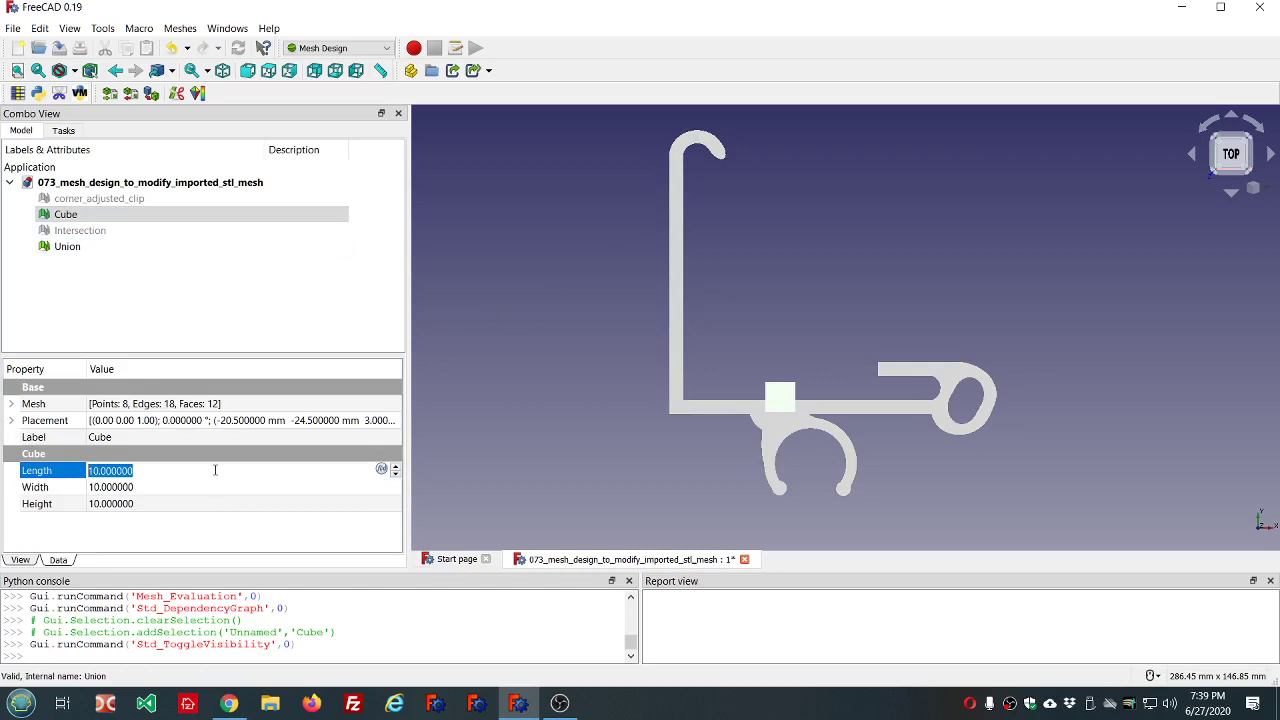
scroll(215, 469, "up", 6)
type("100")
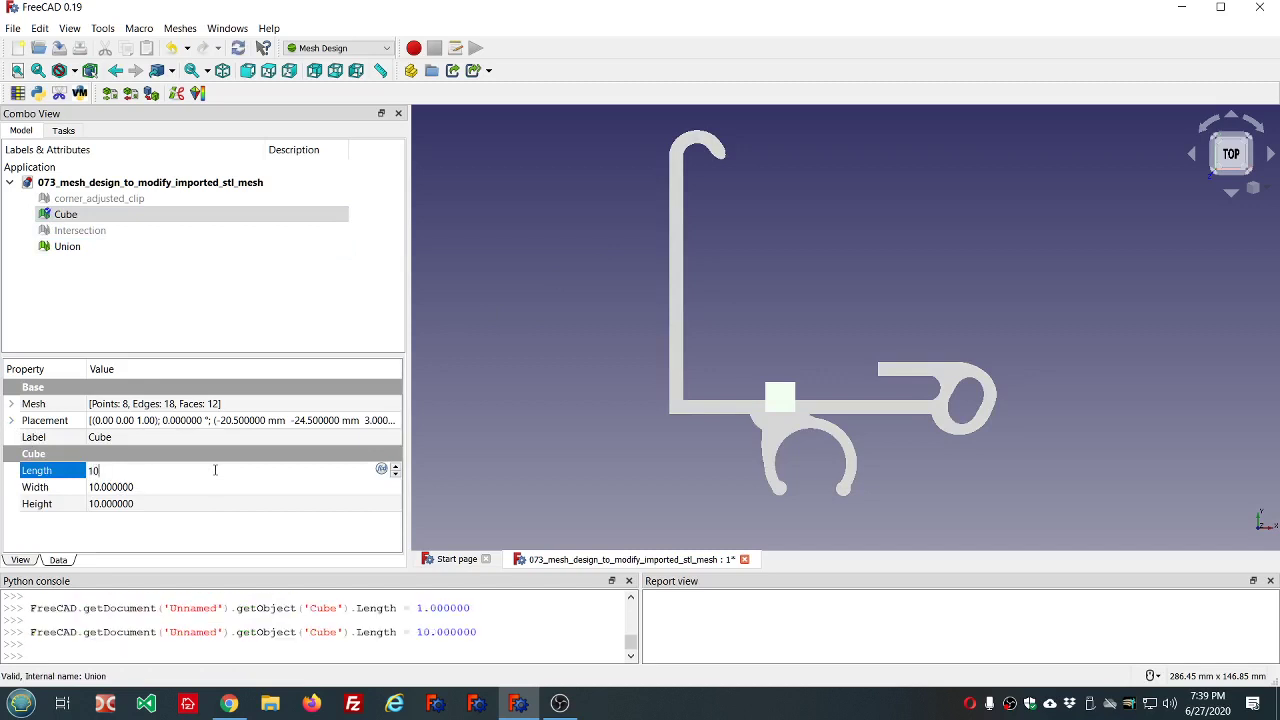
left_click(197, 487)
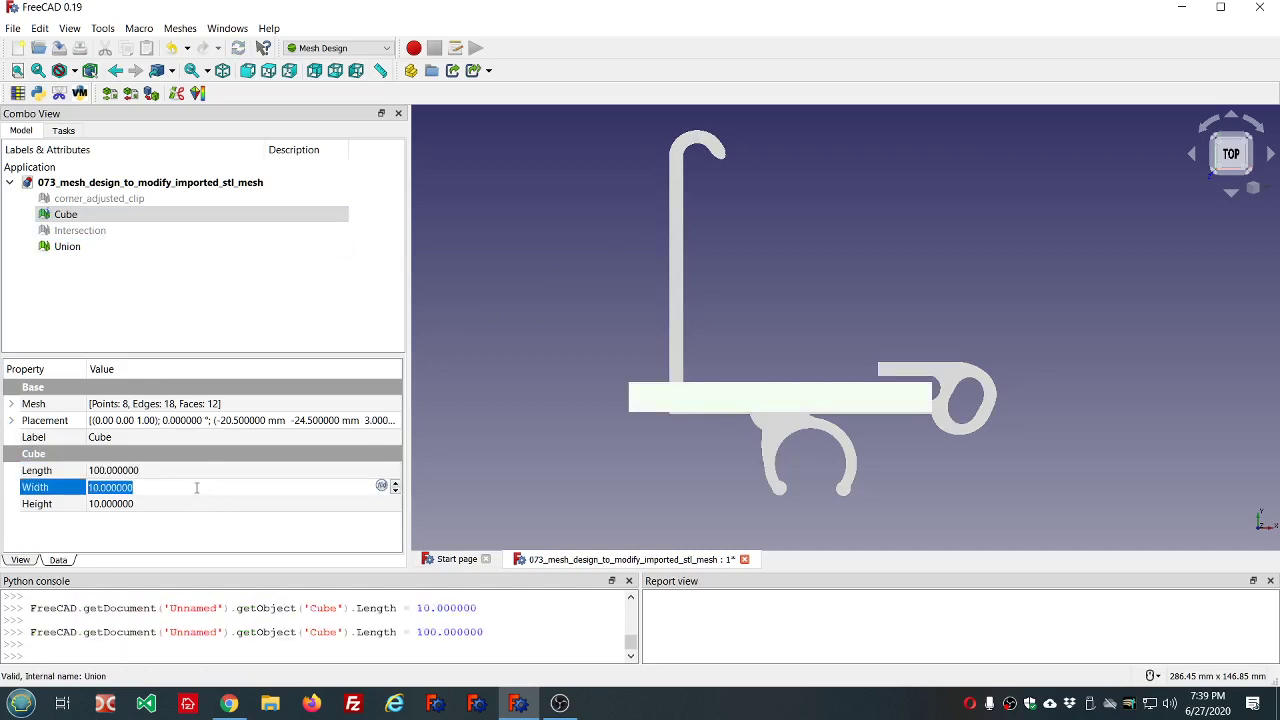
type("100")
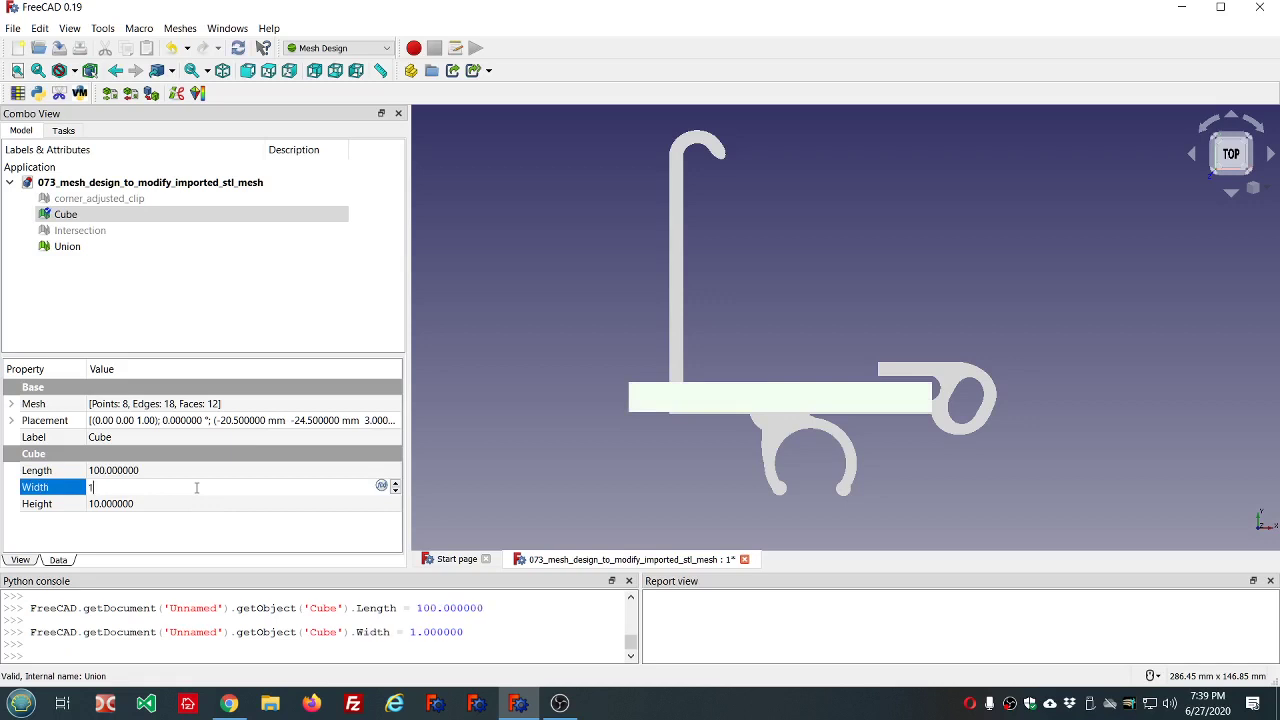
left_click(510, 512)
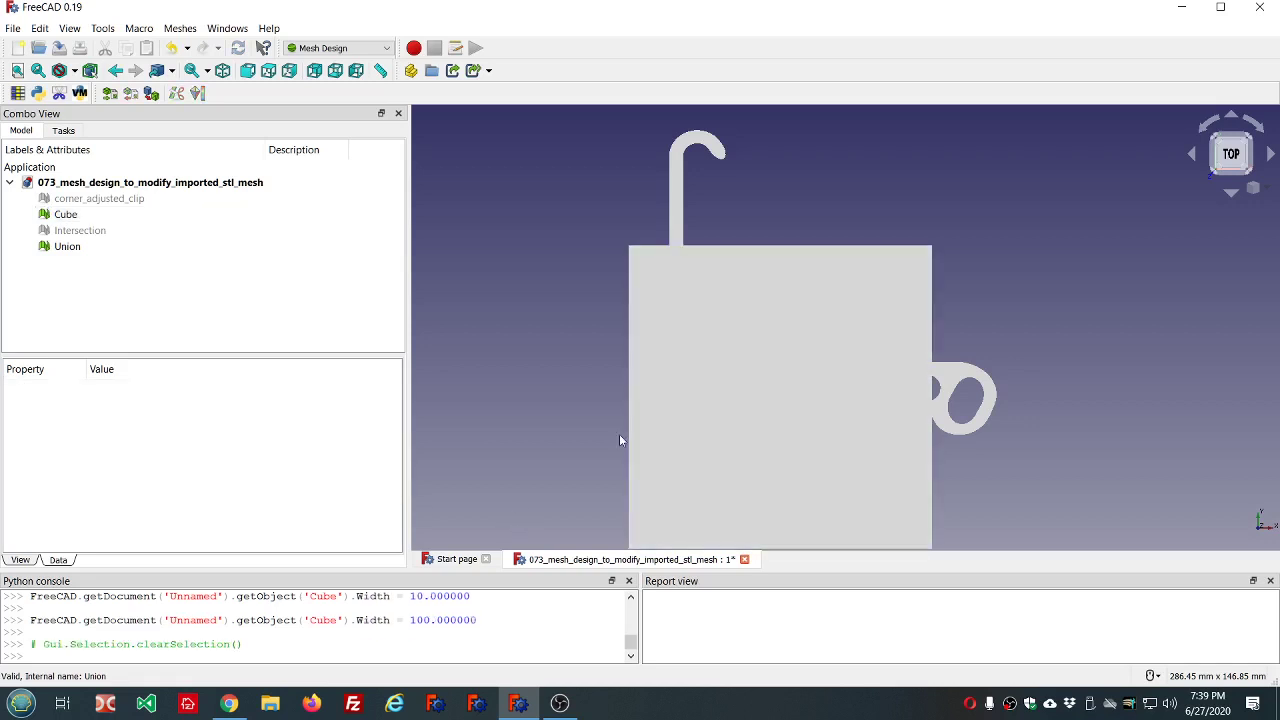
scroll(619, 434, "down", 3)
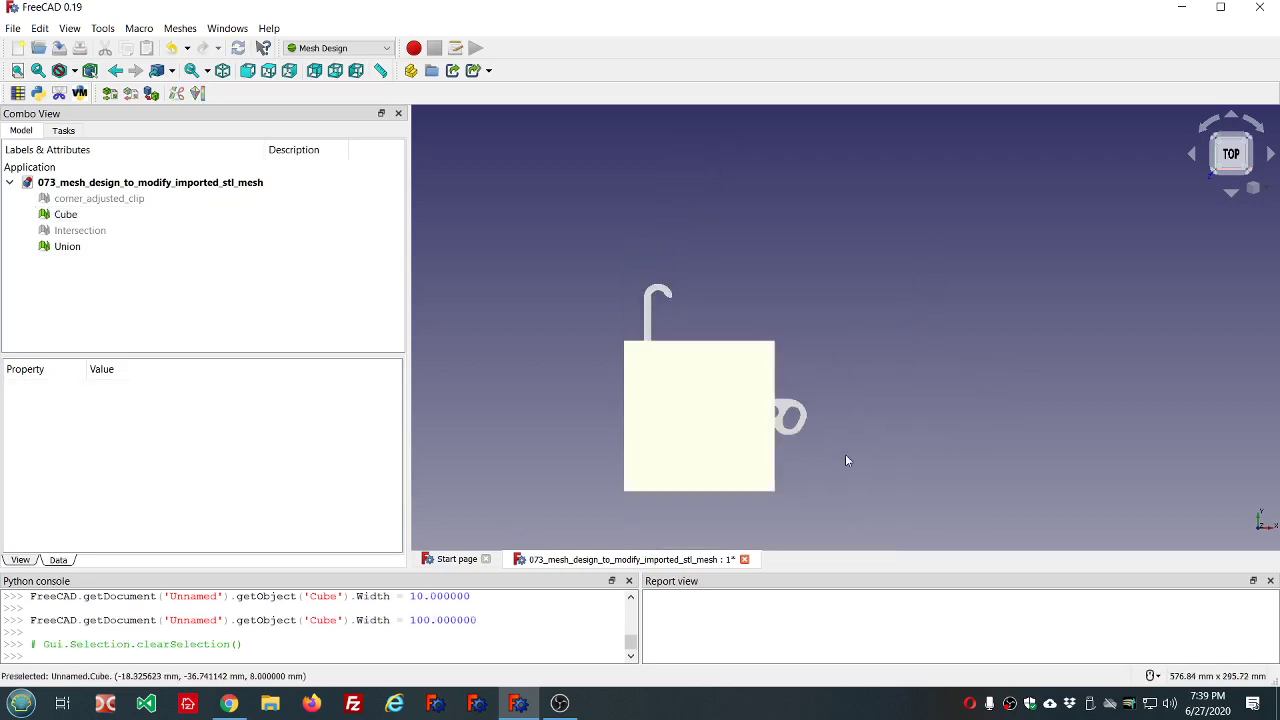
Step: Start a Transform on the Cube with a 1 mm translation increment
left_click(66, 214)
right_click(76, 216)
left_click(118, 228)
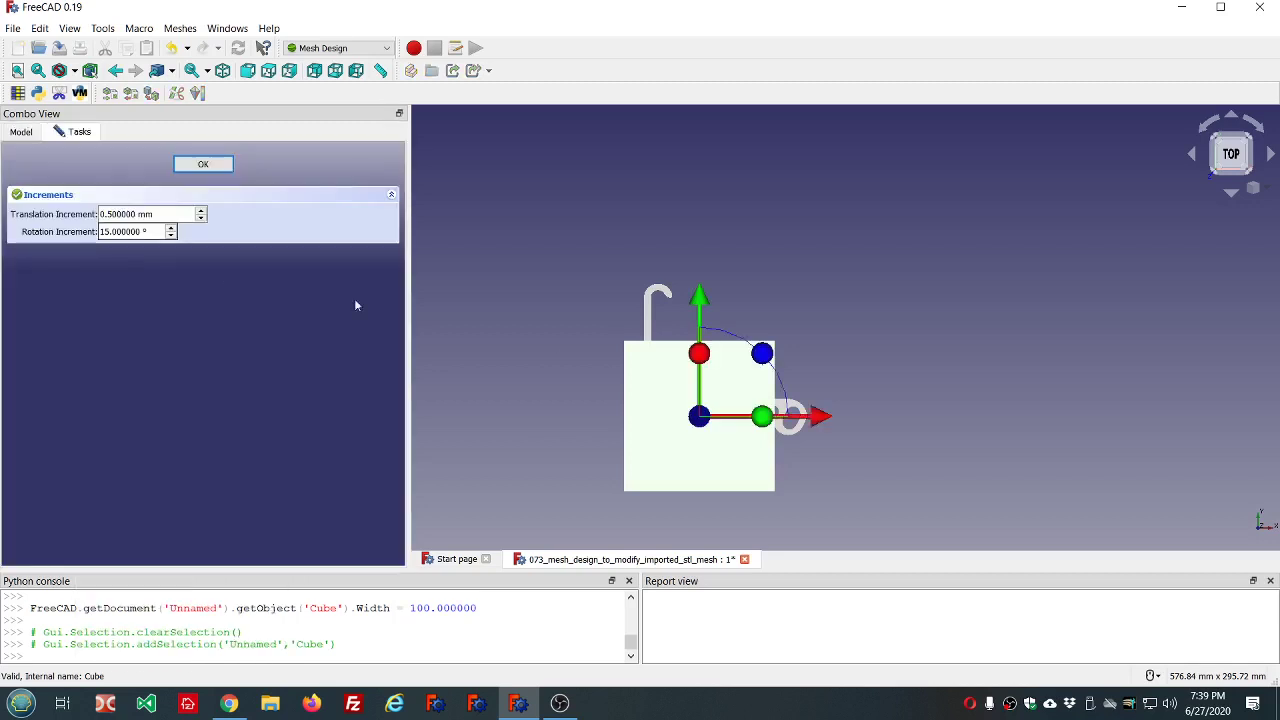
left_click(130, 231)
key("BackSpace")
key("BackSpace")
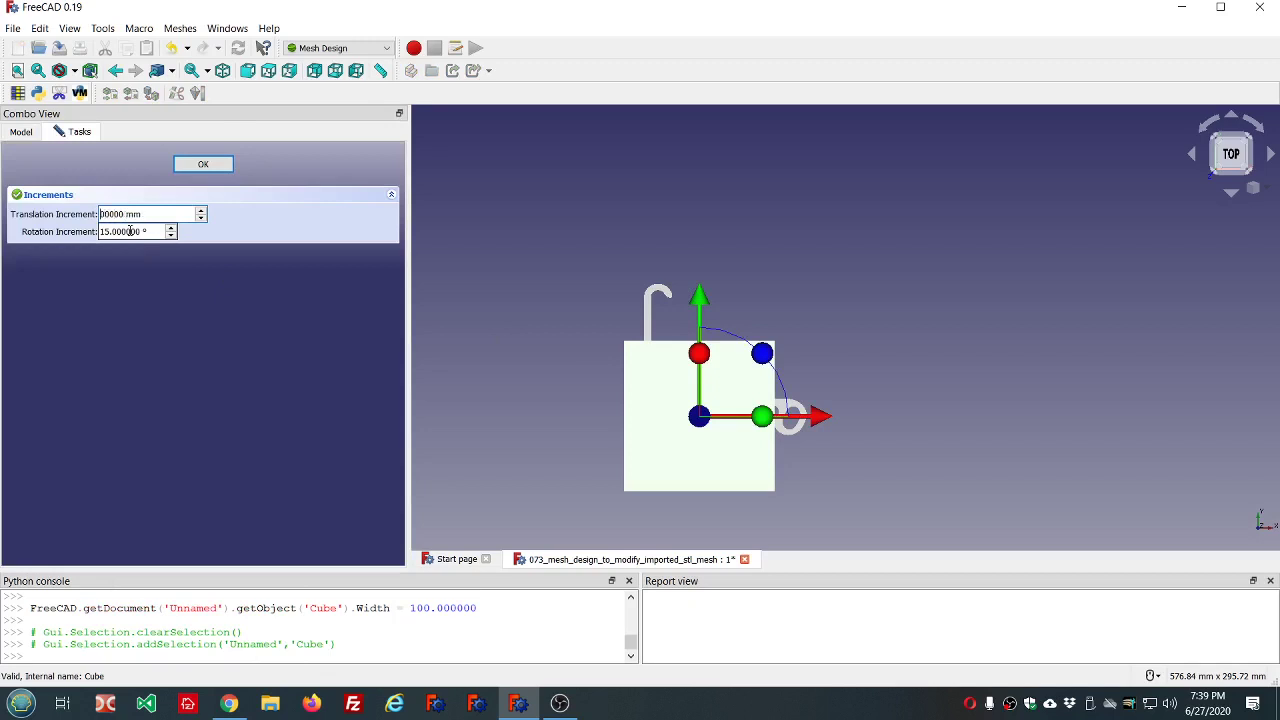
type("1.")
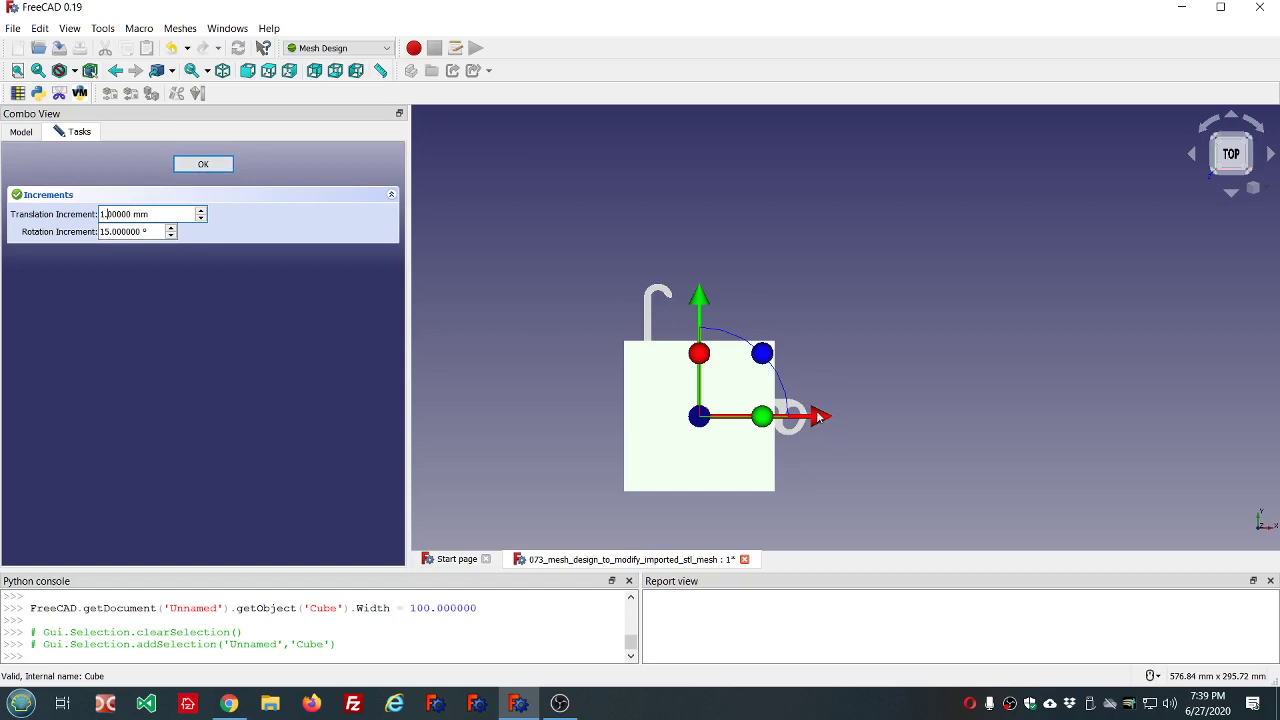
Step: Drag the Cube about 21 mm along X and 8 mm along Y, then confirm the placement
left_click_drag(818, 418, 788, 421)
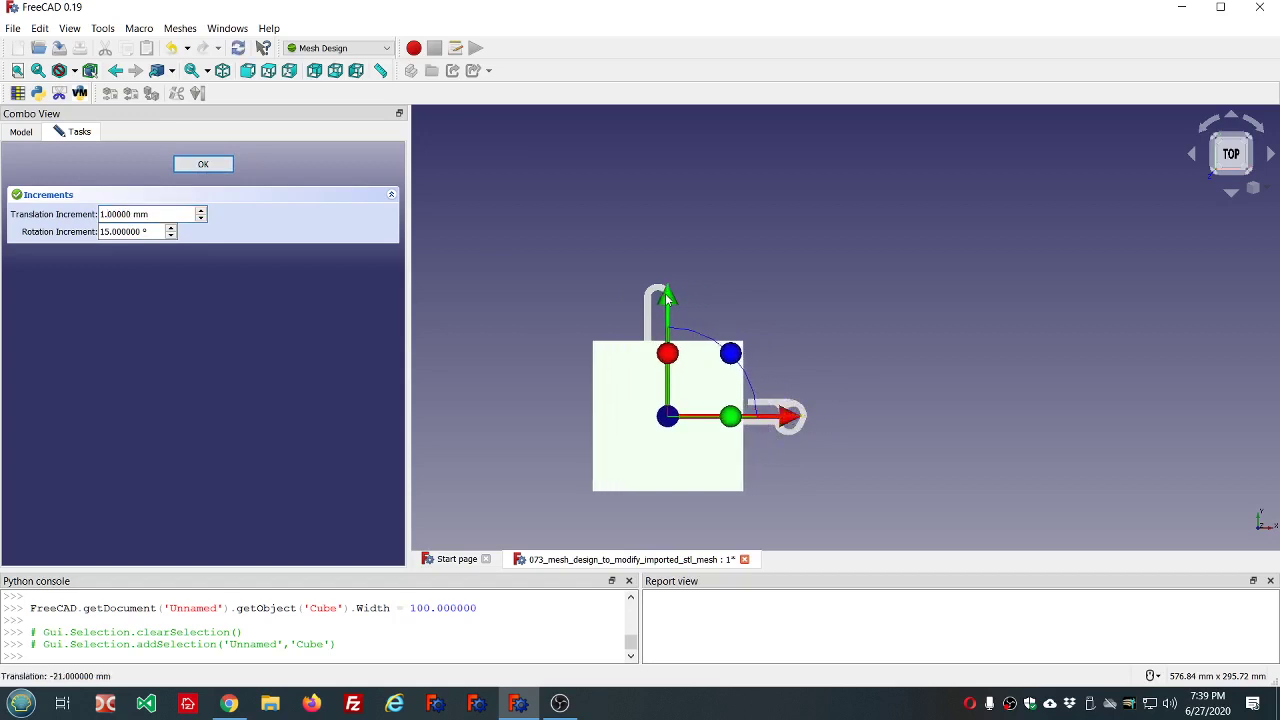
left_click_drag(668, 298, 667, 287)
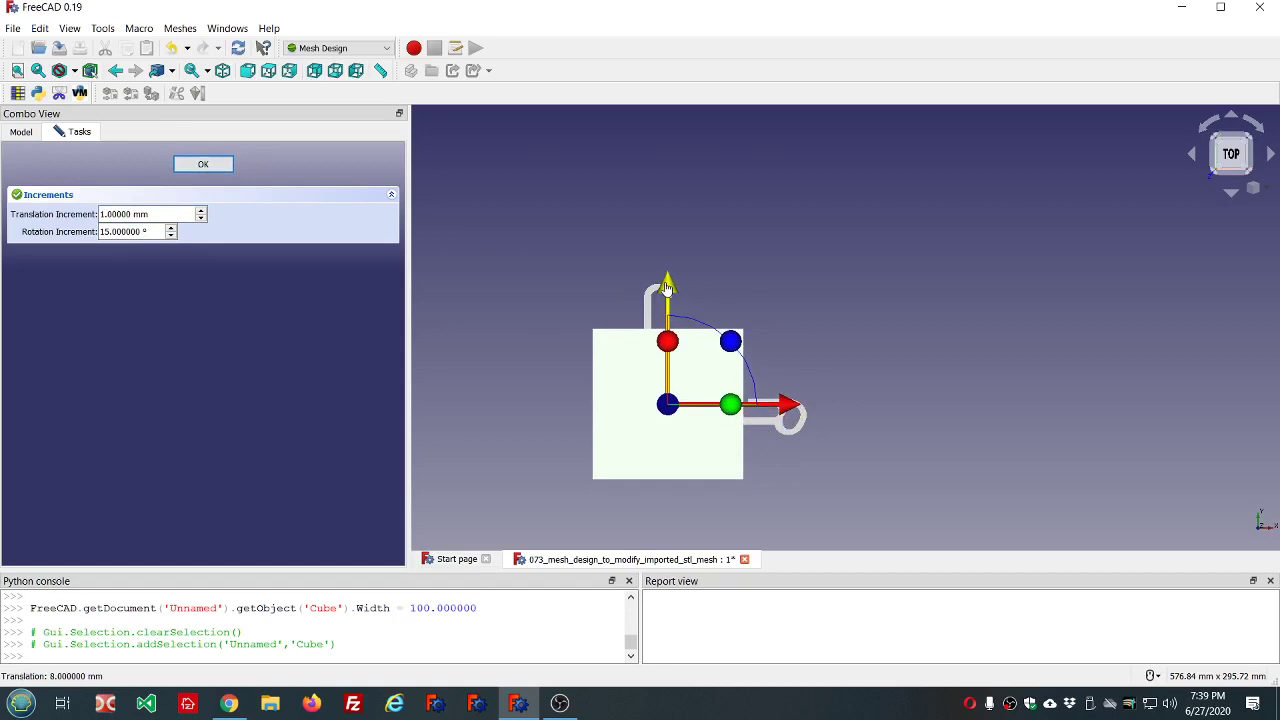
left_click_drag(667, 287, 667, 287)
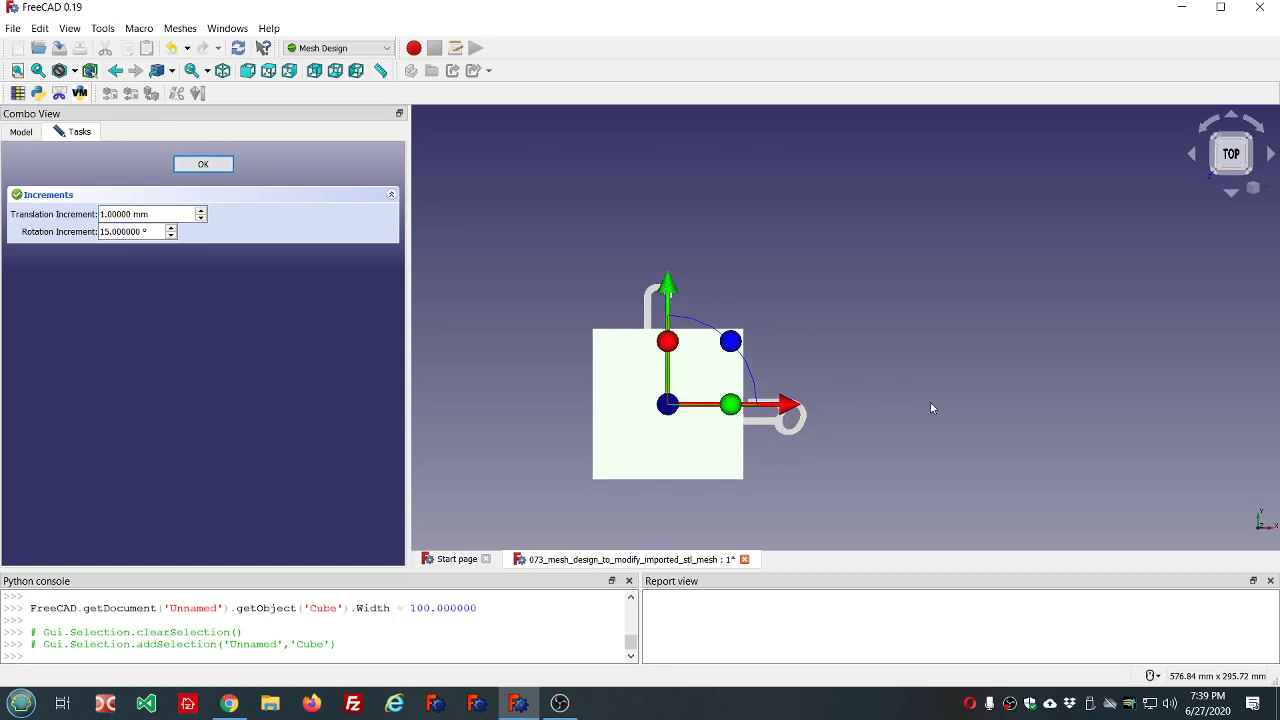
middle_click_drag(933, 406, 910, 446)
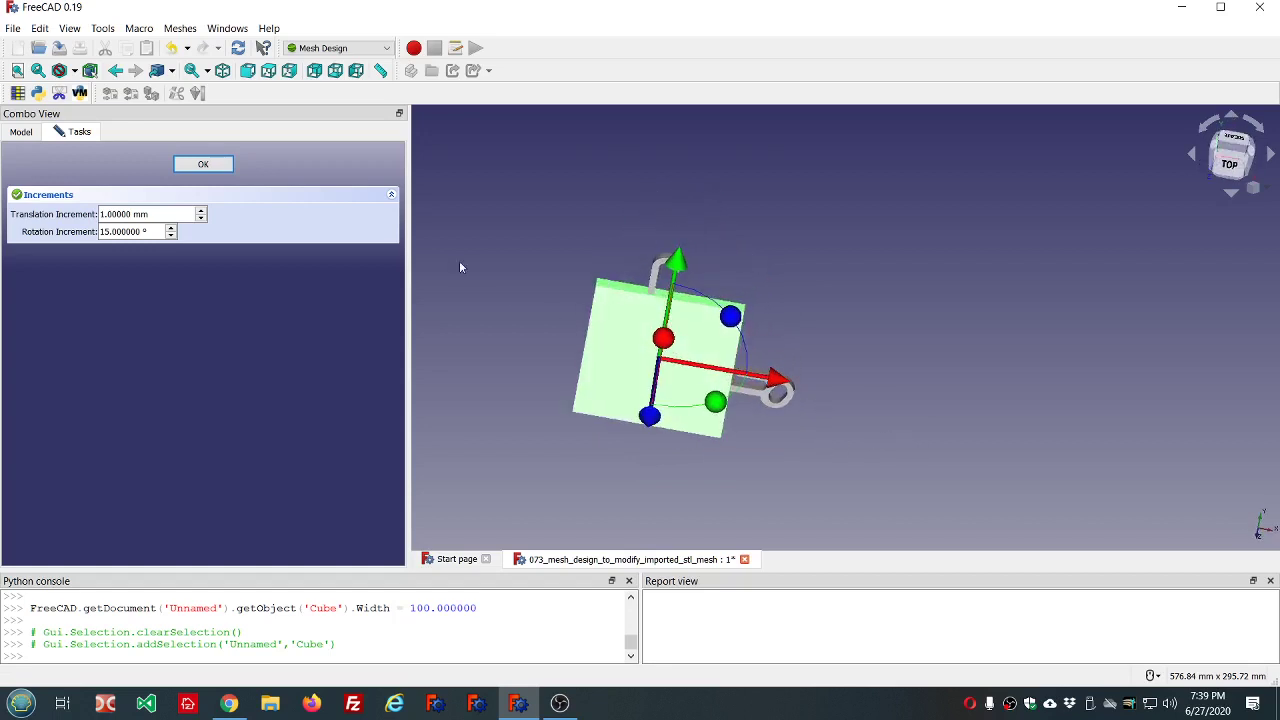
left_click(181, 166)
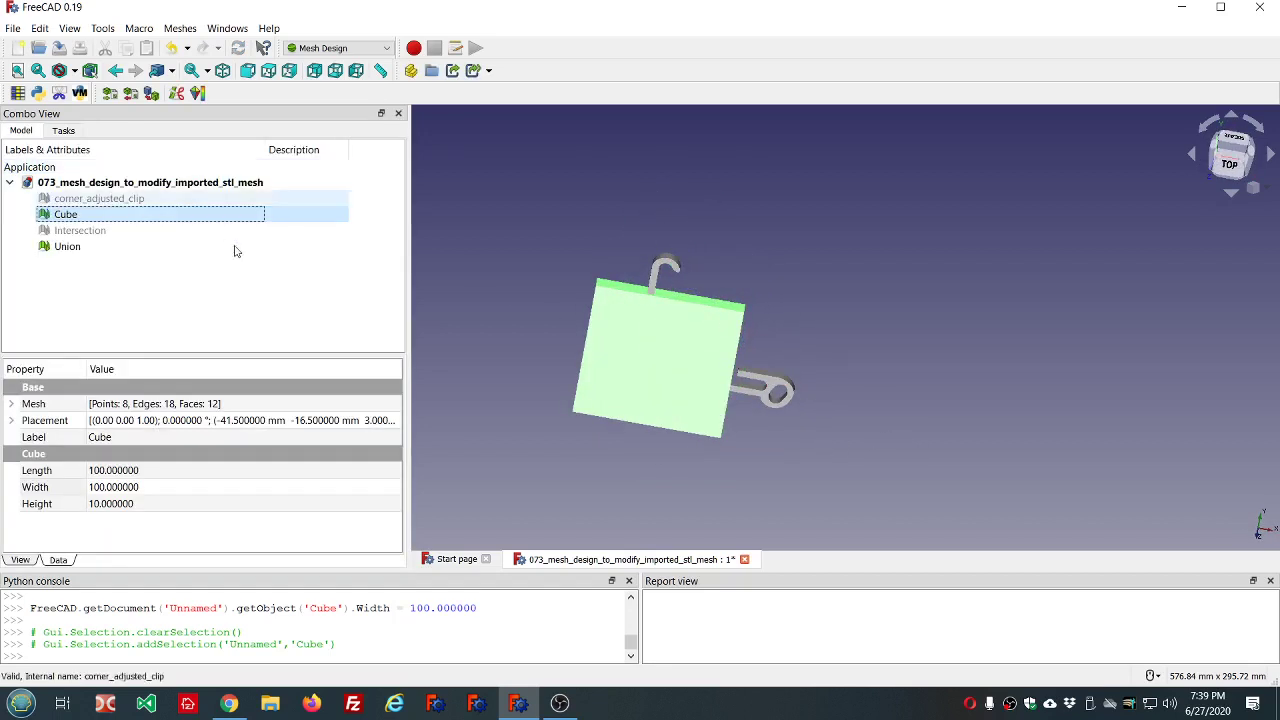
Step: Intersect the Cube with the Union mesh to create Intersection001
left_click(70, 247, "ctrl")
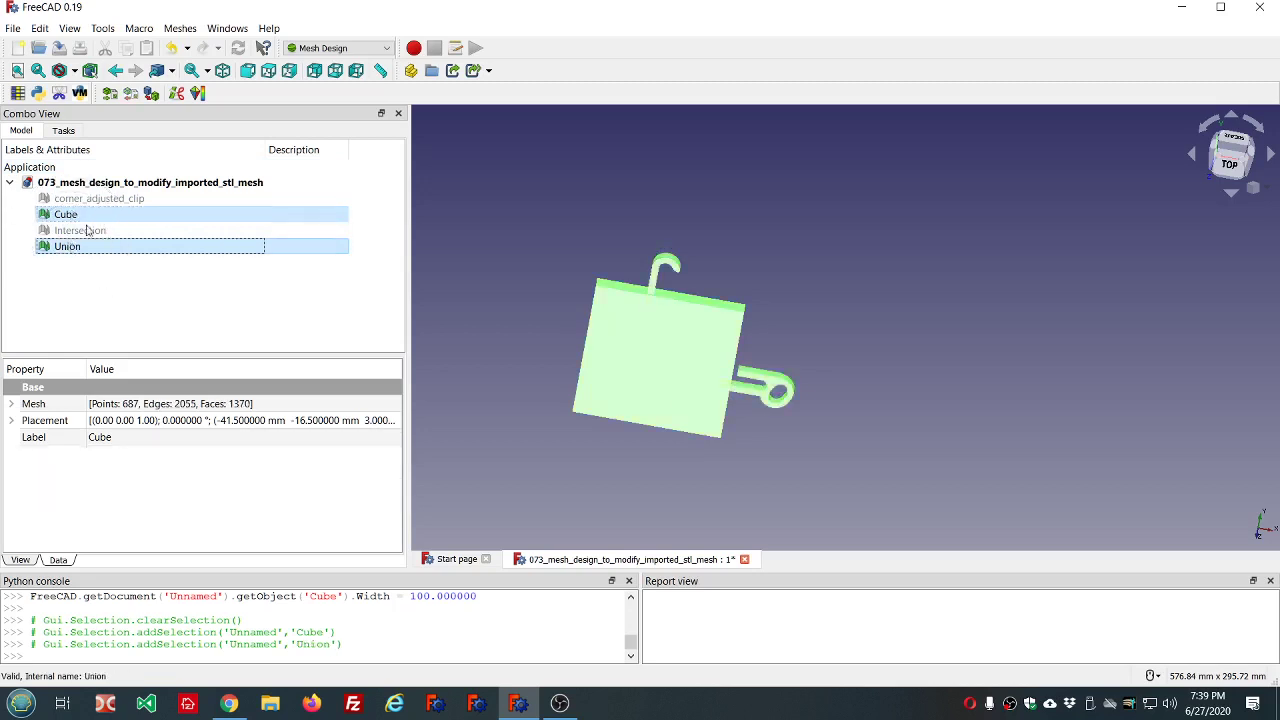
left_click(139, 29)
mouse_move(180, 28)
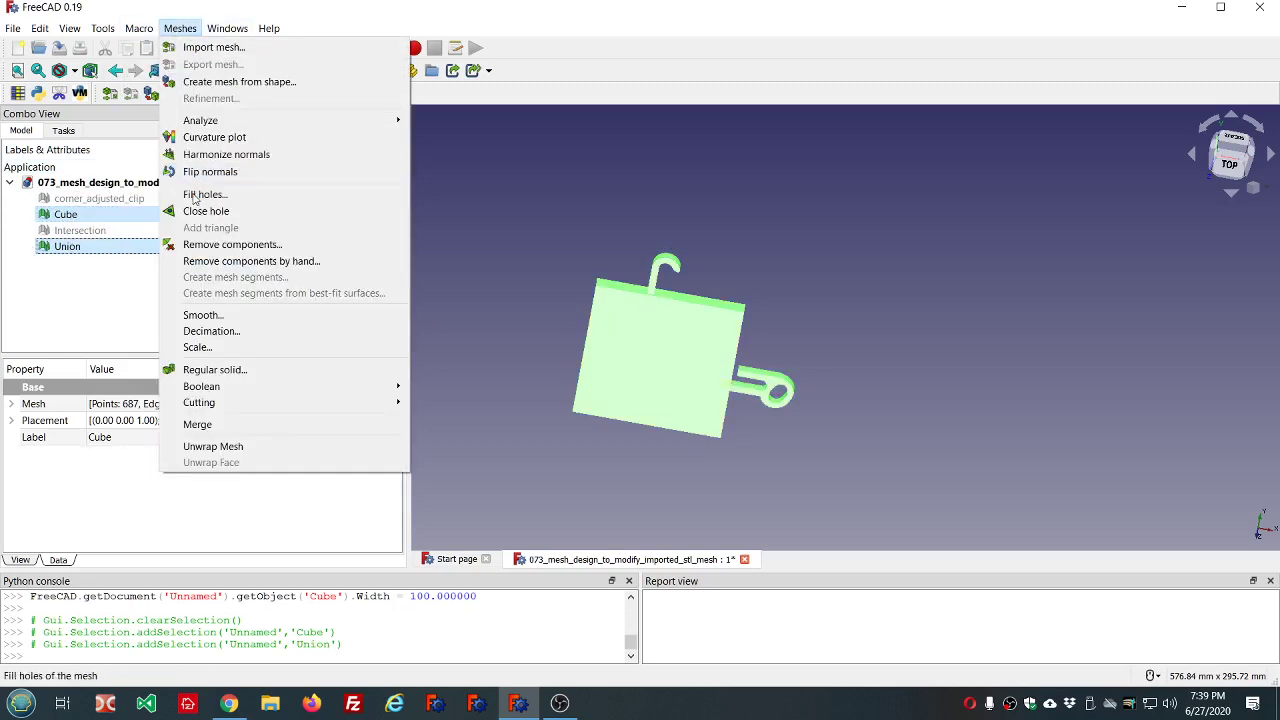
mouse_move(193, 388)
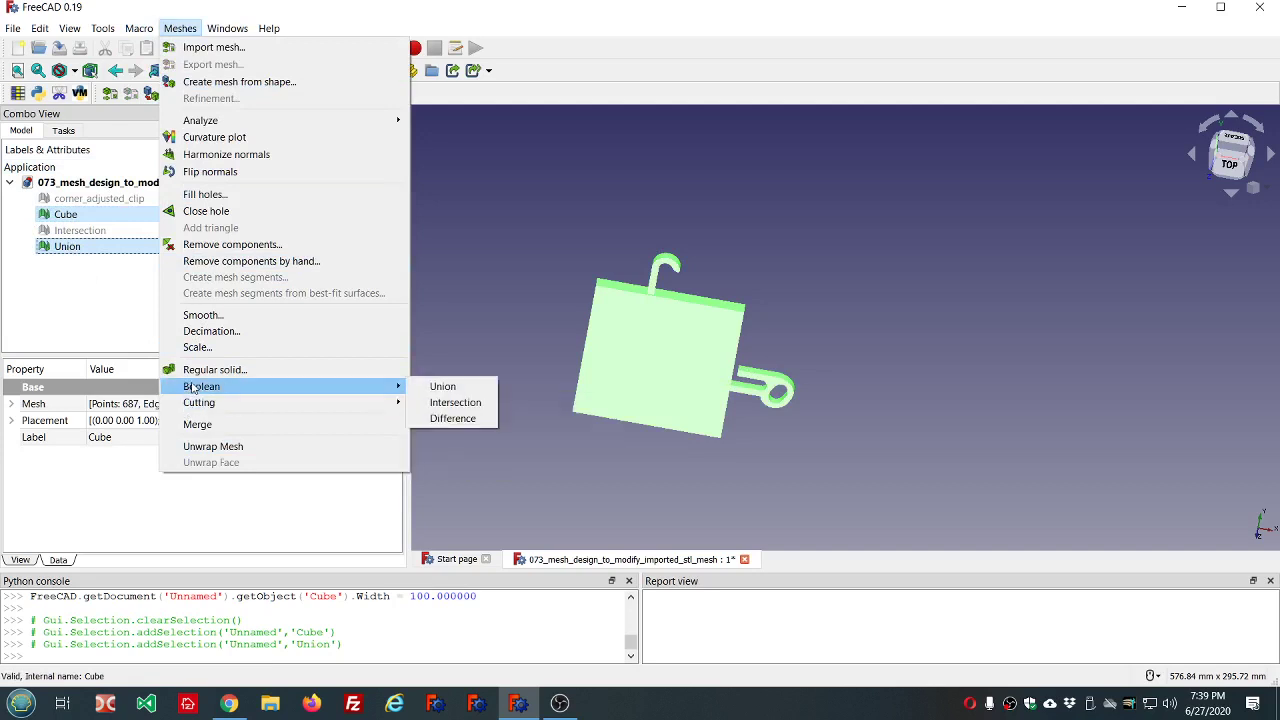
left_click(463, 403)
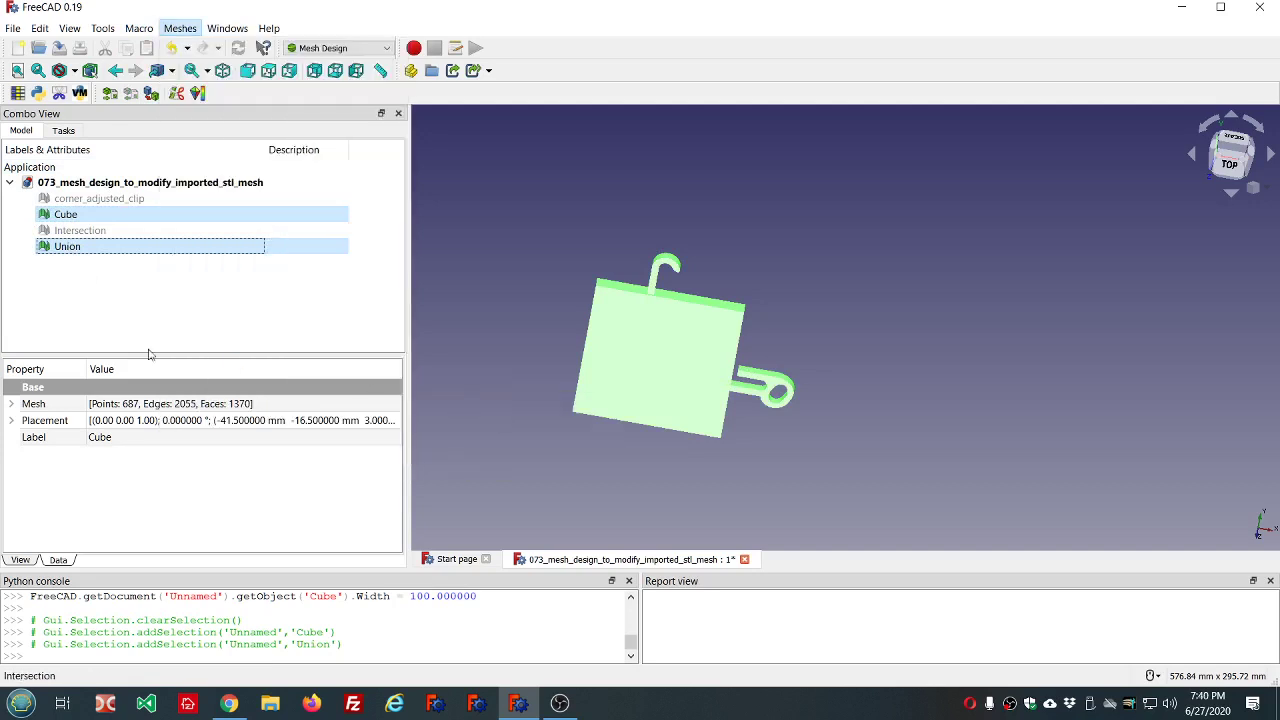
Step: Hide the Cube and toggle Intersection001's visibility to check the clip's thickness
left_click(85, 254)
left_click(78, 216)
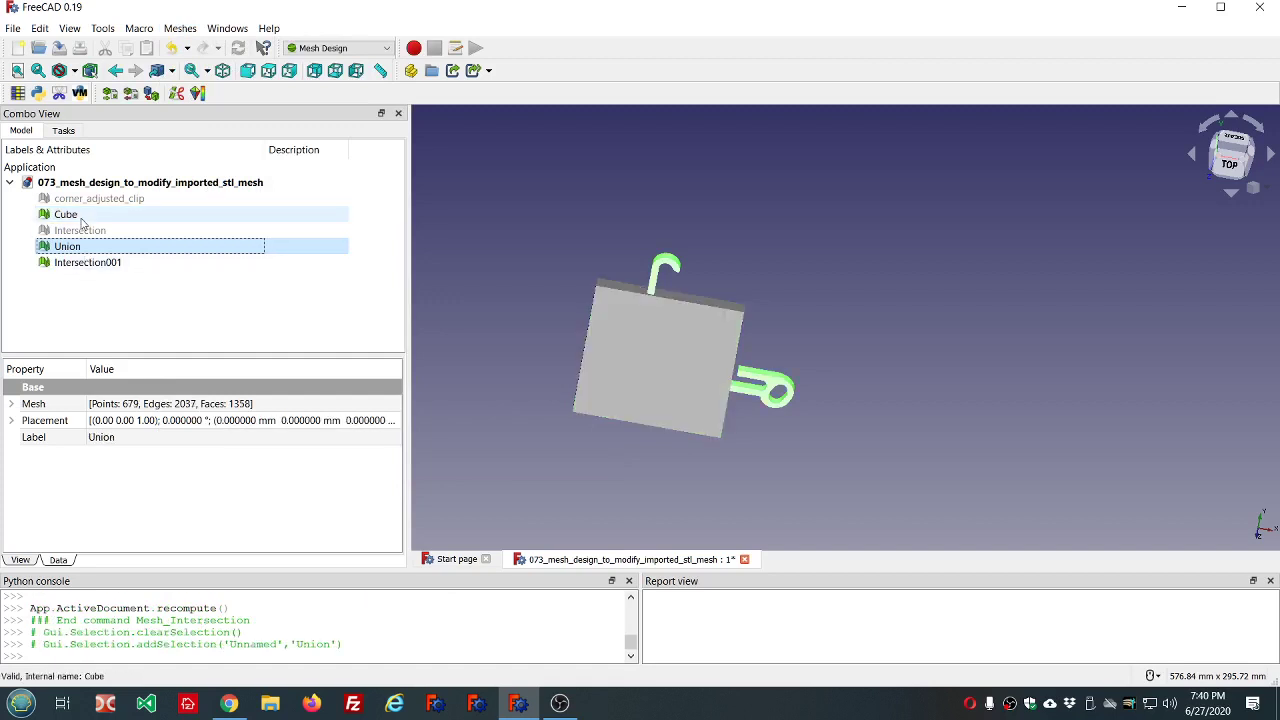
key("space")
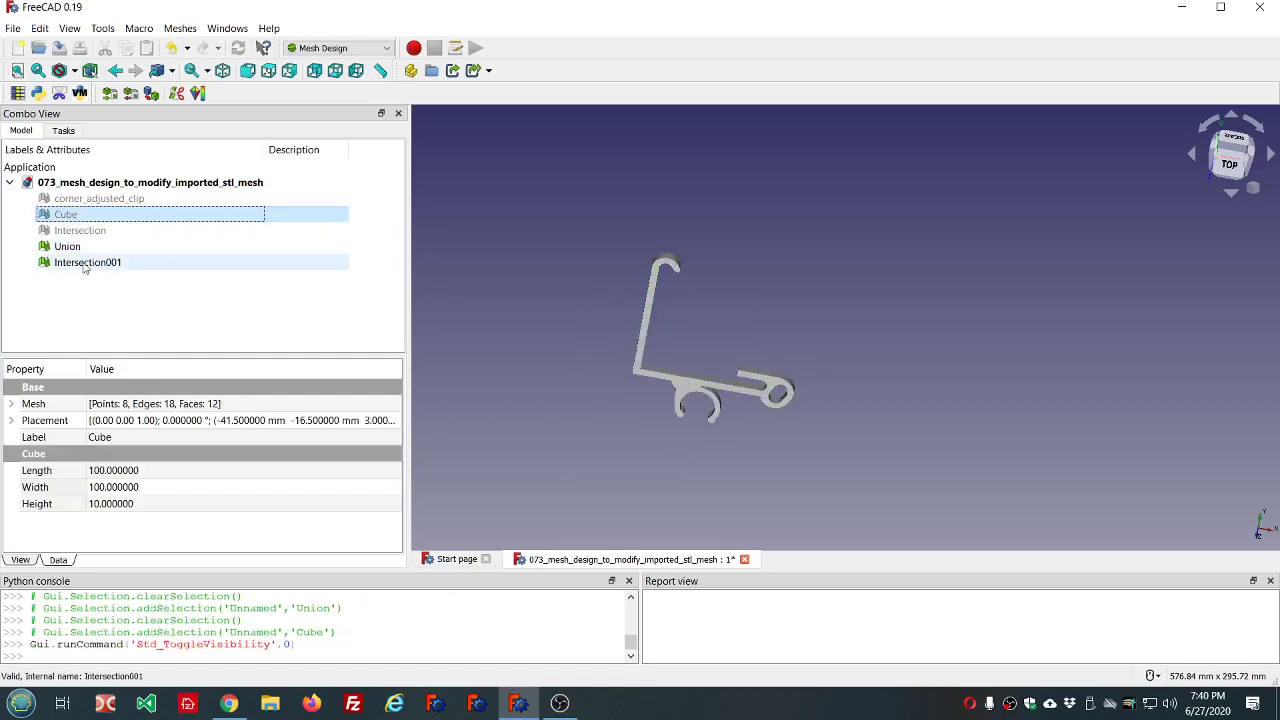
left_click(87, 263)
scroll(749, 439, "up", 5)
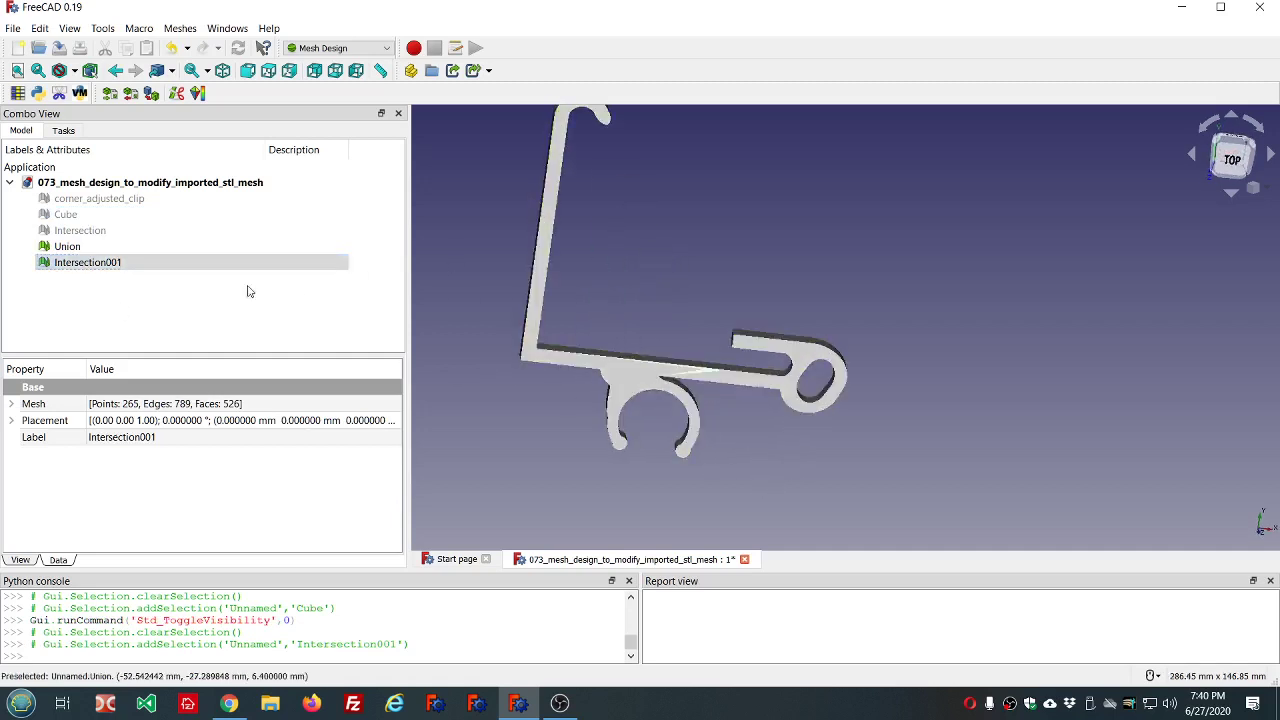
left_click(75, 263)
key("space")
key("space")
key("space")
key("space")
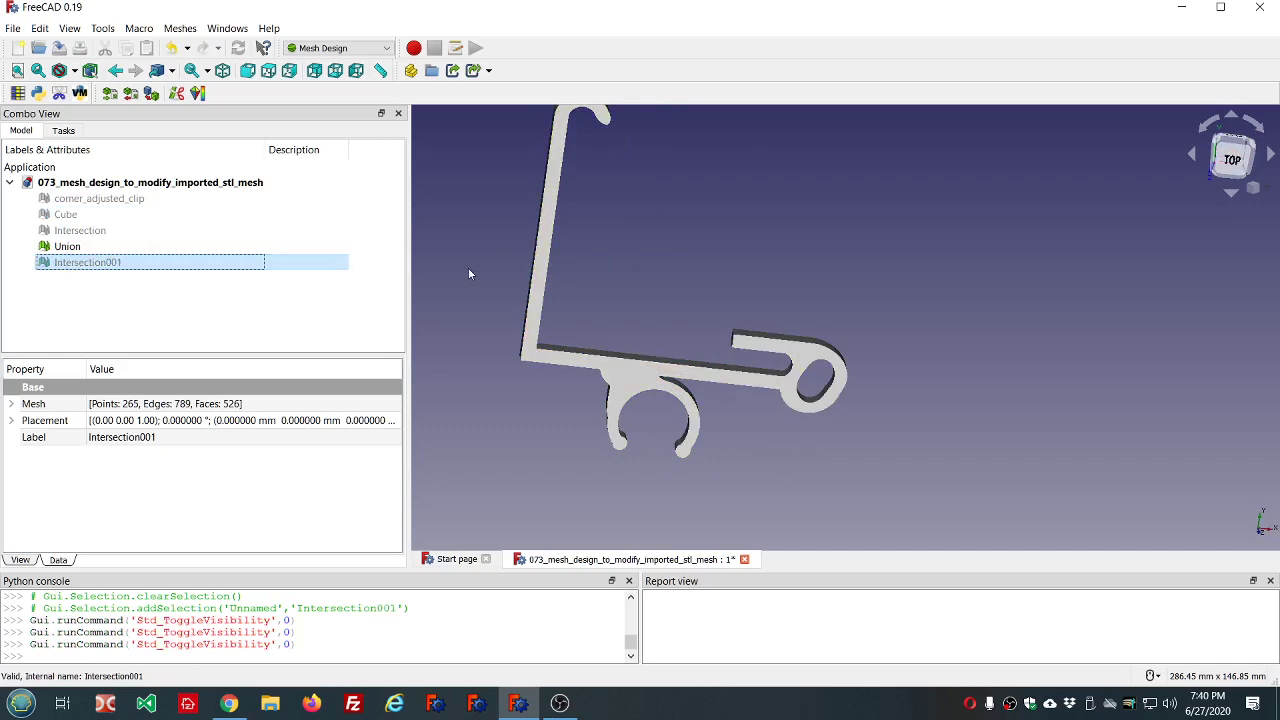
middle_click_drag(469, 273, 523, 289)
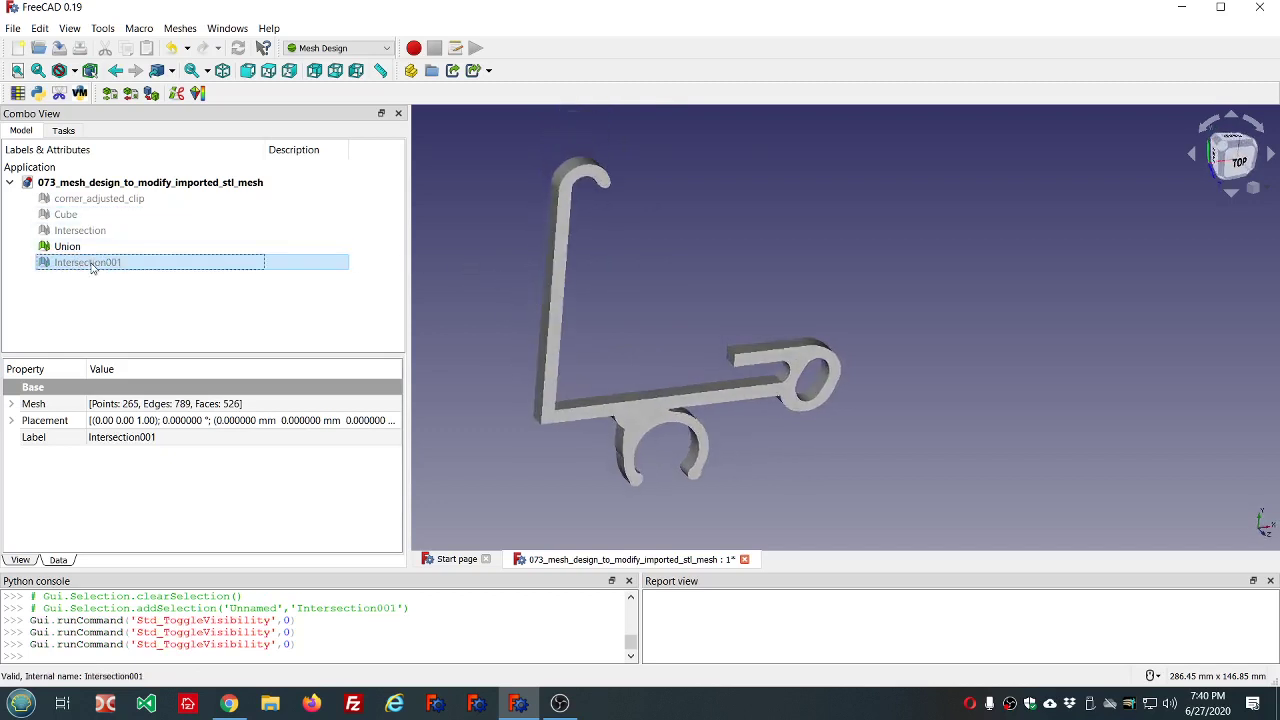
key("space")
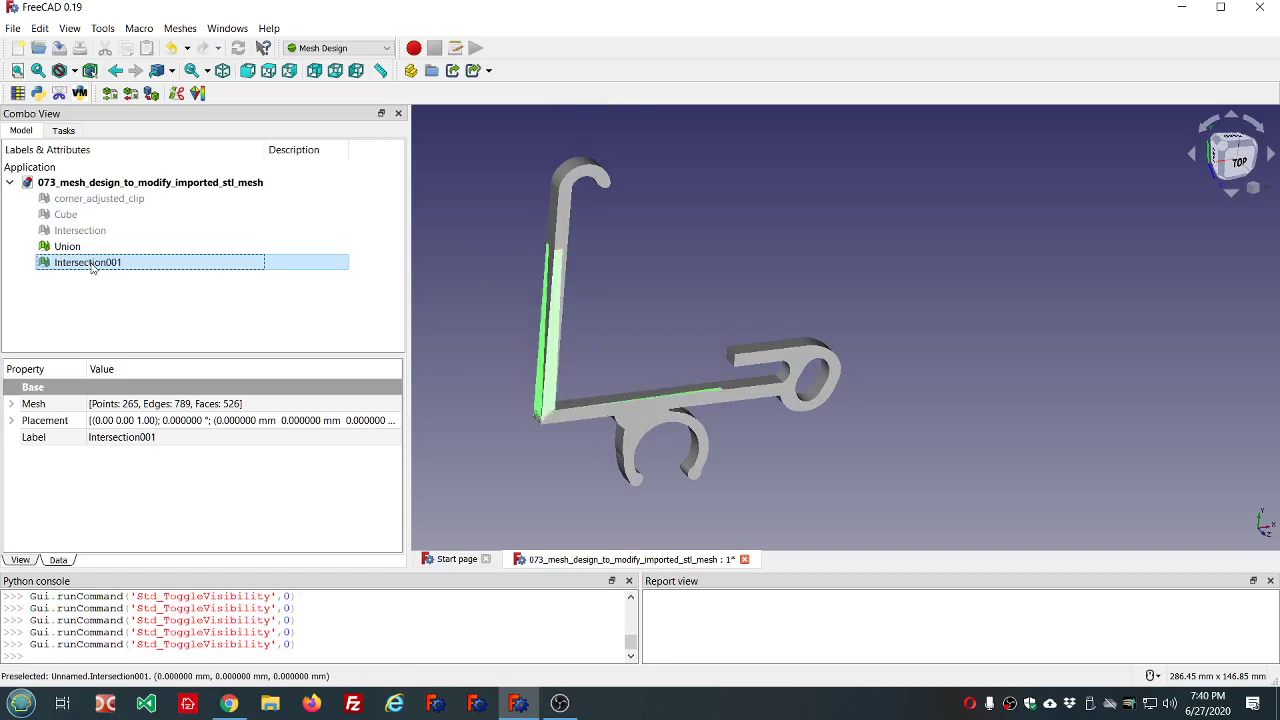
Step: Show the Union mesh again, view the part from above, and select Intersection001
left_click(86, 234)
left_click(80, 248)
key("space")
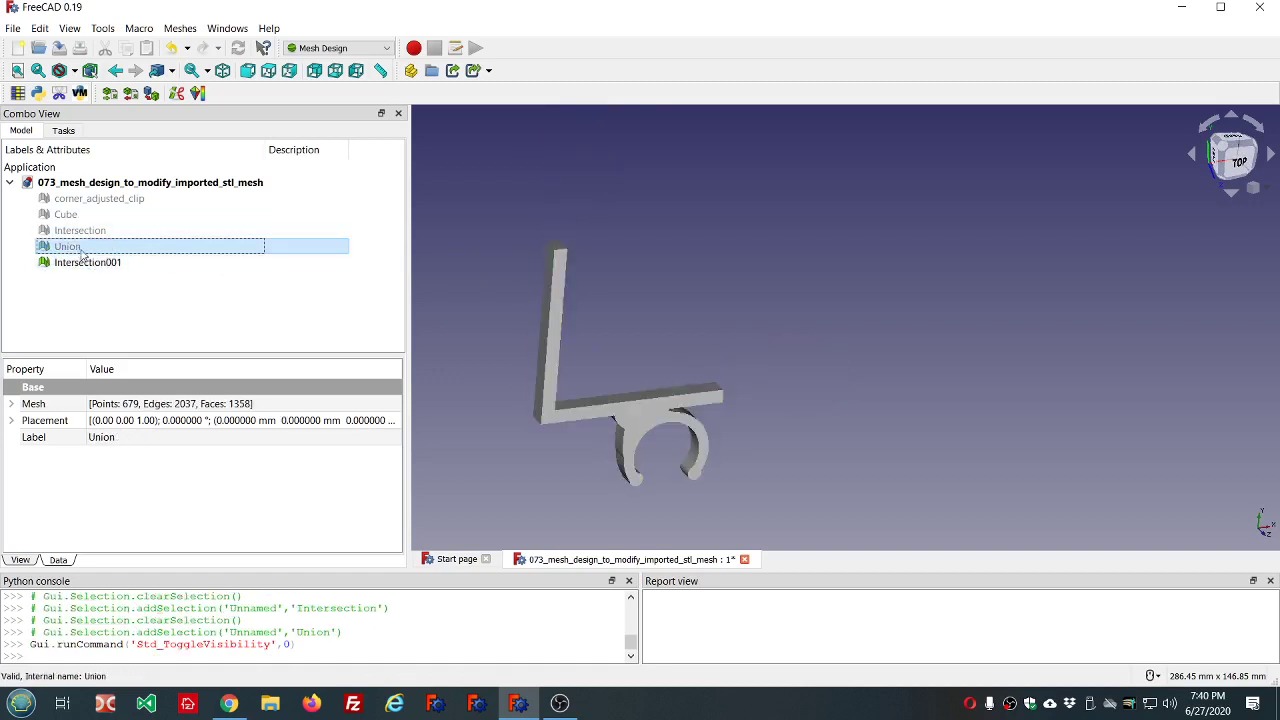
key("space")
key("space")
key("space")
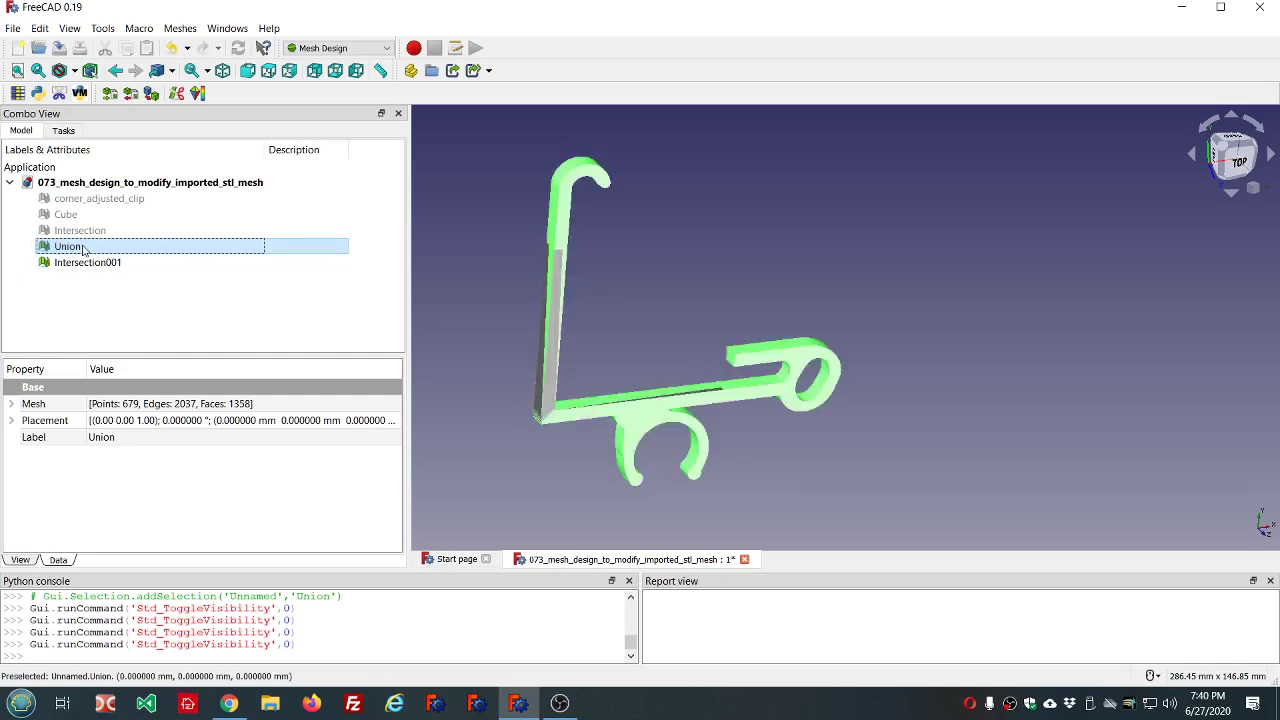
middle_click_drag(654, 215, 561, 216)
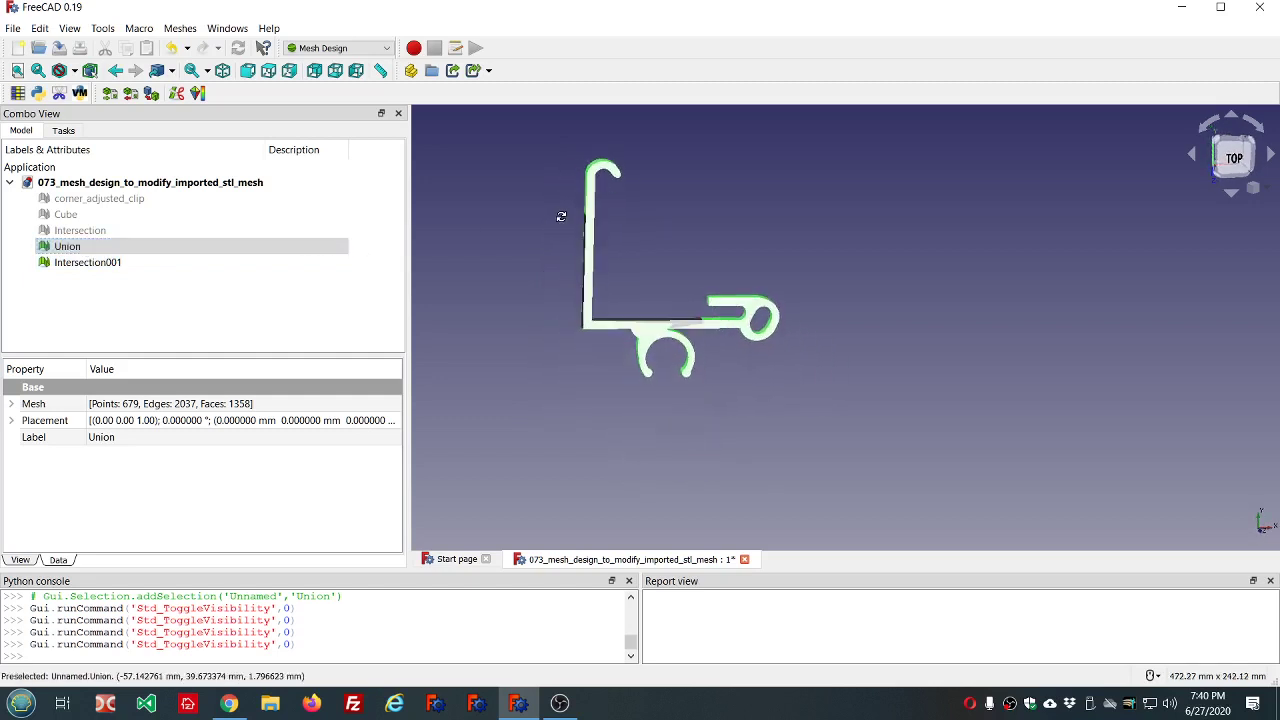
left_click(75, 262)
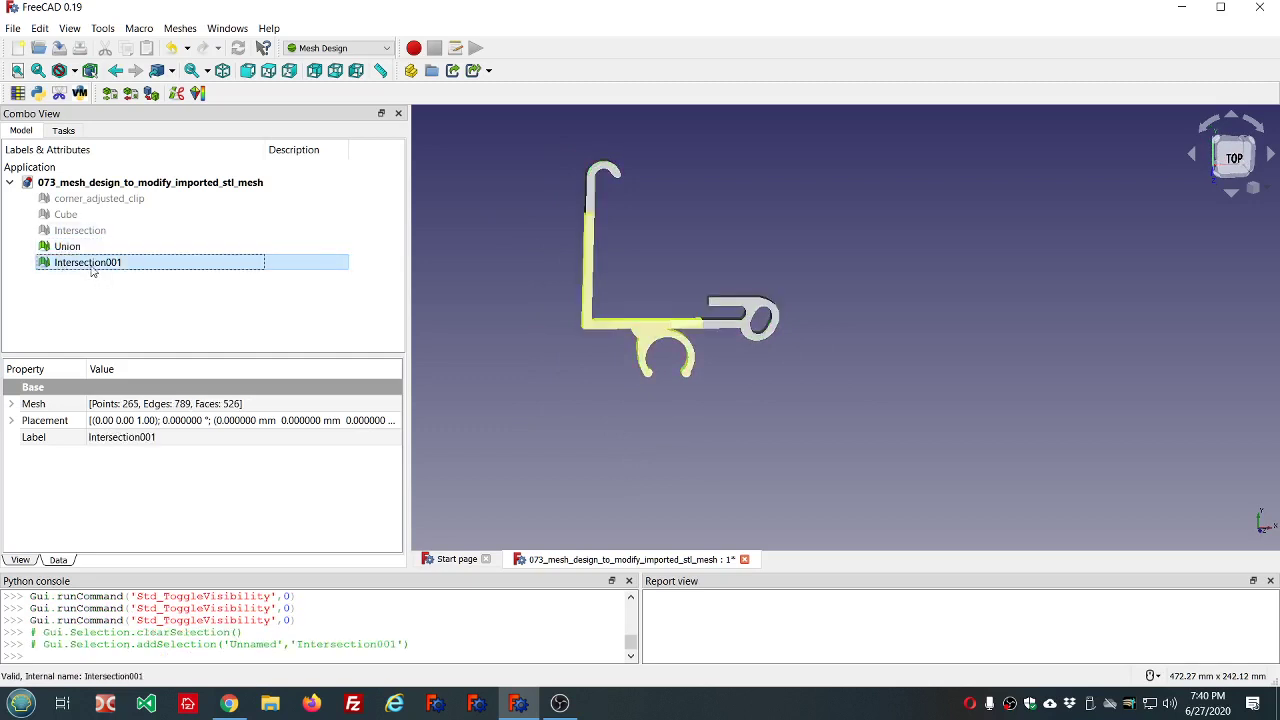
Step: Transform Intersection001 and rotate it 180° with the dragger rings
right_click(92, 270)
left_click(130, 277)
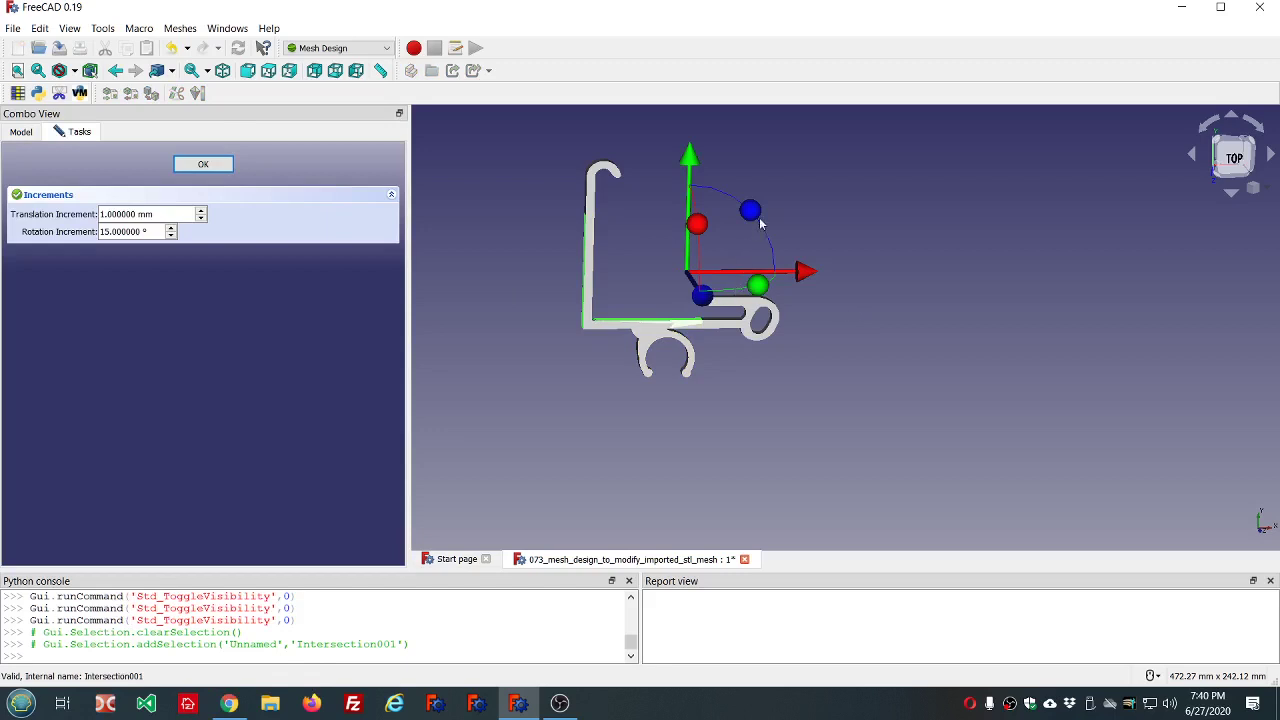
left_click_drag(760, 213, 802, 415)
middle_click_drag(802, 400, 696, 344)
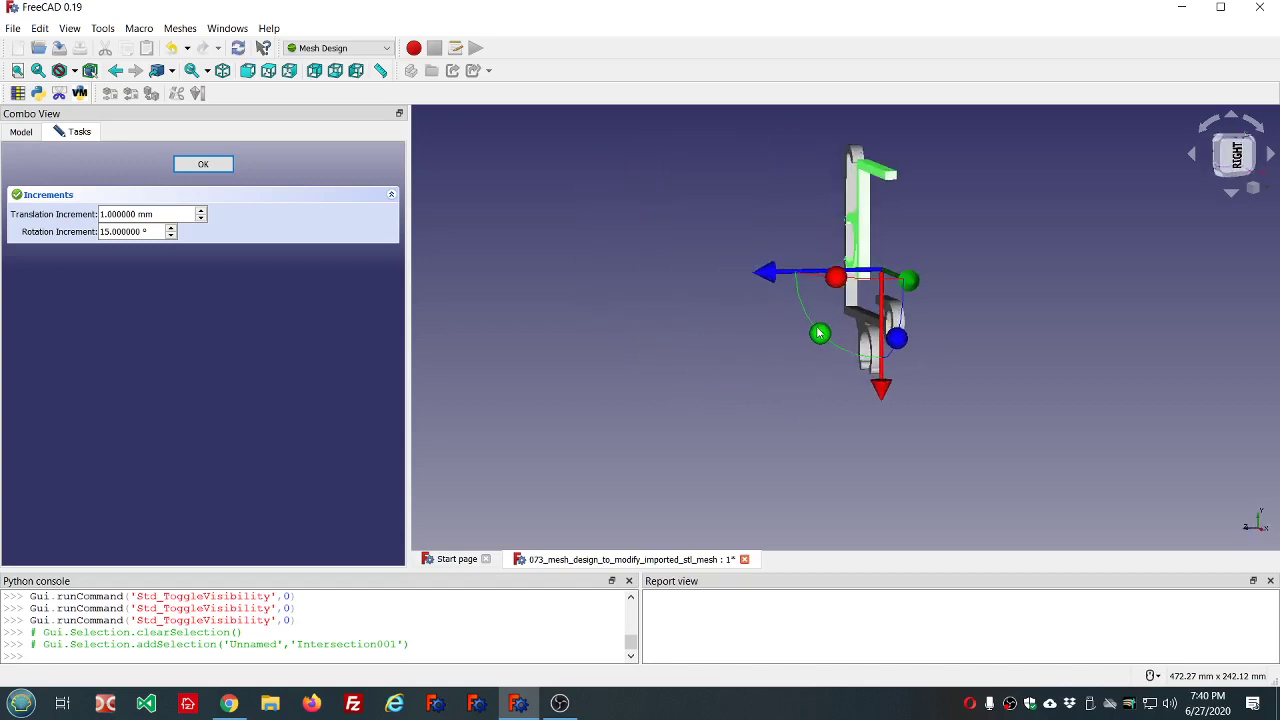
left_click_drag(818, 333, 957, 214)
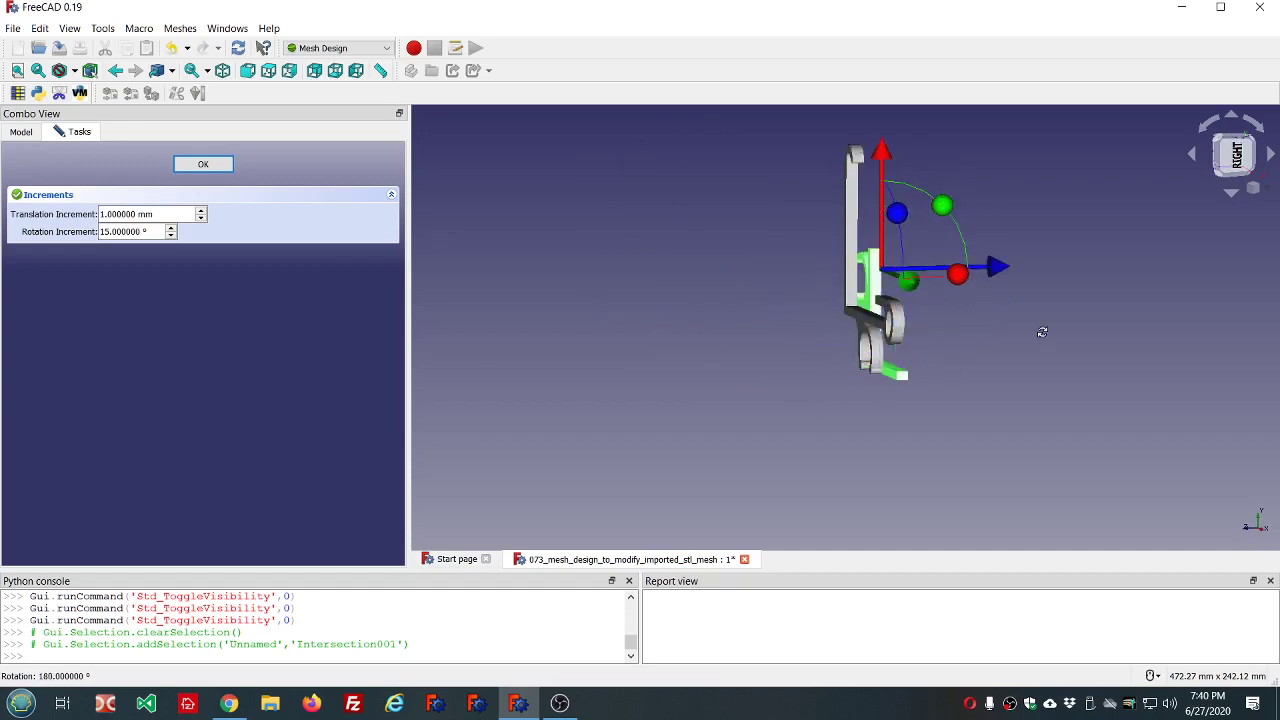
middle_click_drag(1034, 334, 1007, 332)
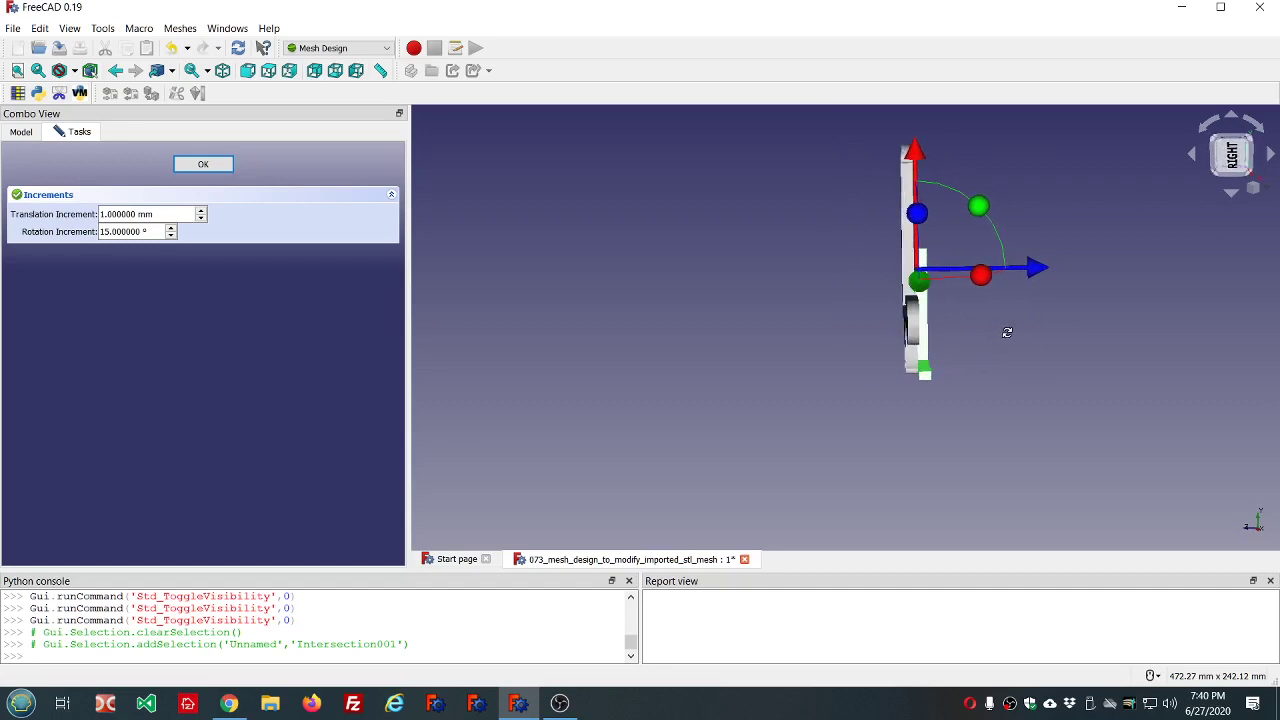
Step: Drag Intersection001 about -7, -27 and 27 mm along the three axes
left_click_drag(1034, 271, 1015, 270)
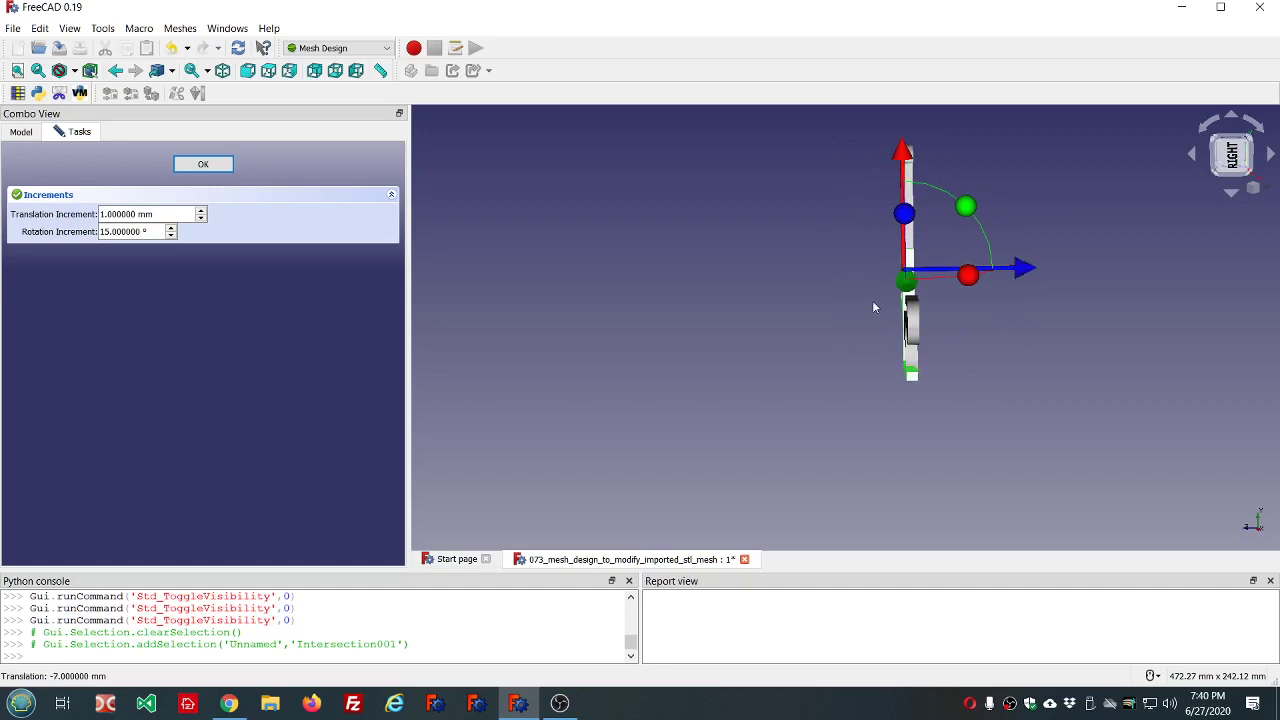
middle_click_drag(877, 309, 1062, 315)
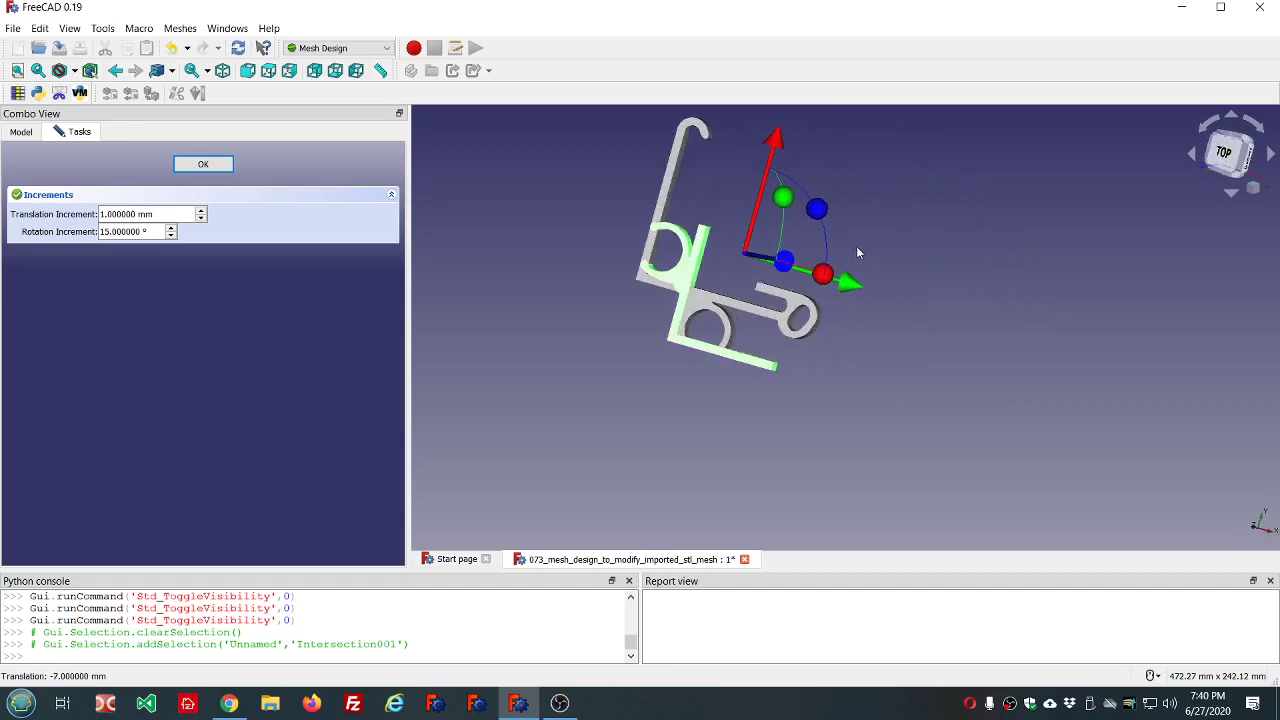
left_click_drag(853, 283, 814, 276)
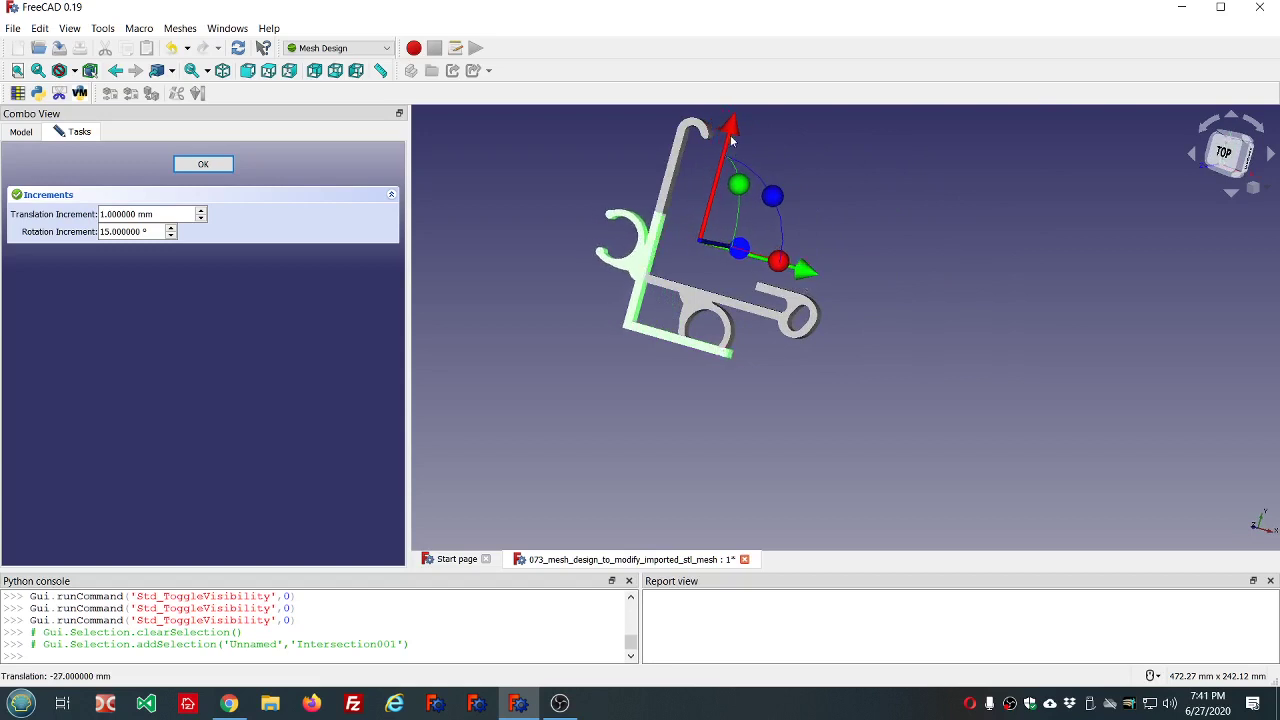
left_click_drag(730, 135, 750, 86)
middle_click_drag(697, 249, 714, 266)
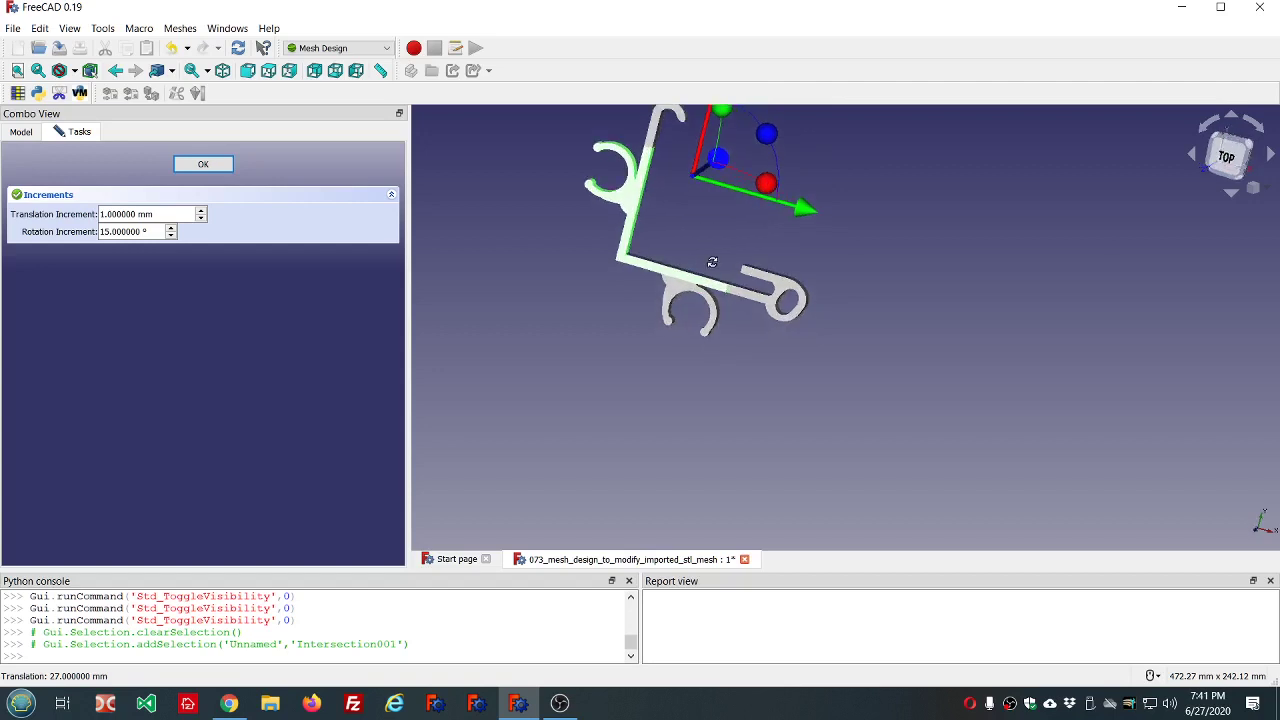
scroll(636, 148, "up", 10)
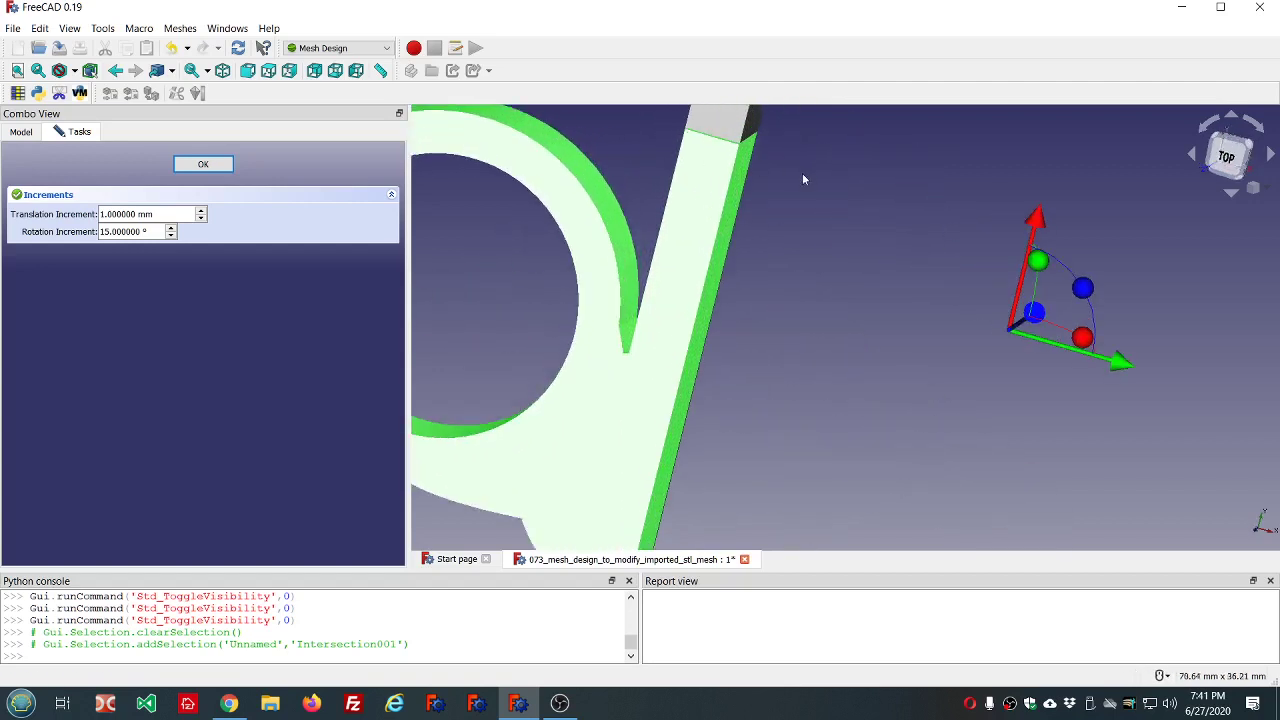
middle_click_drag(803, 177, 767, 252)
scroll(766, 251, "down", 5)
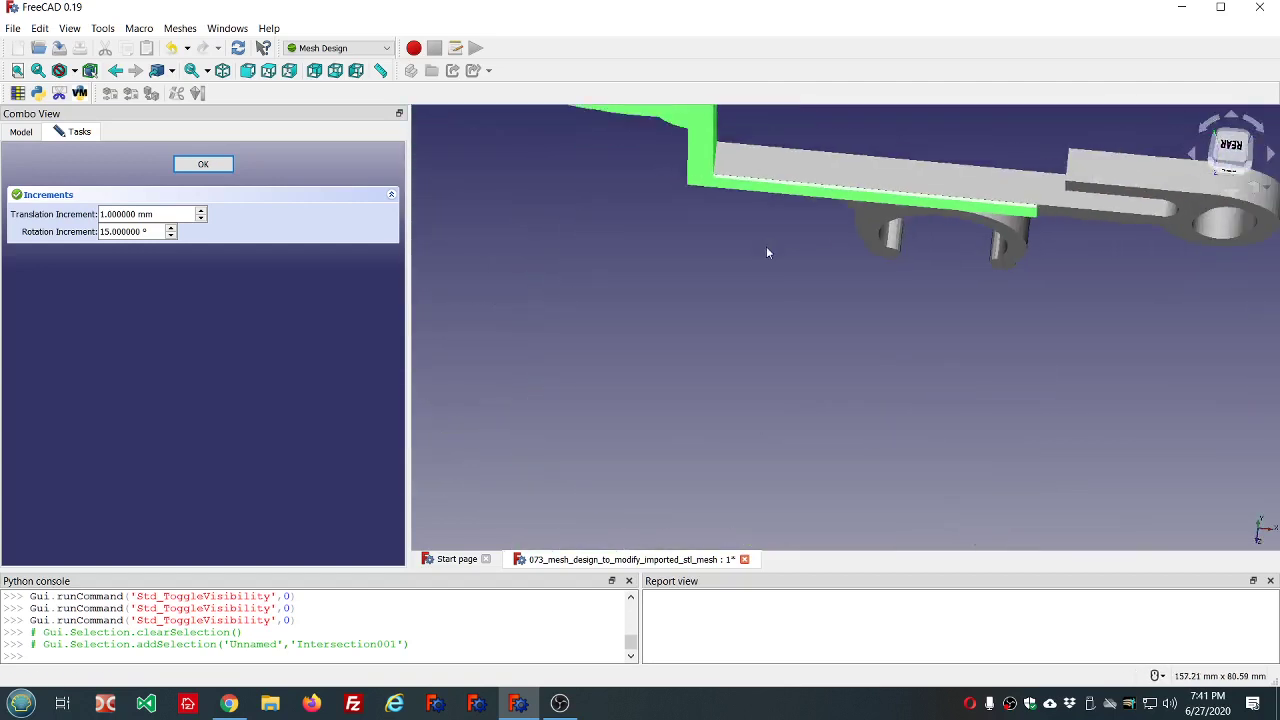
scroll(968, 193, "up", 7)
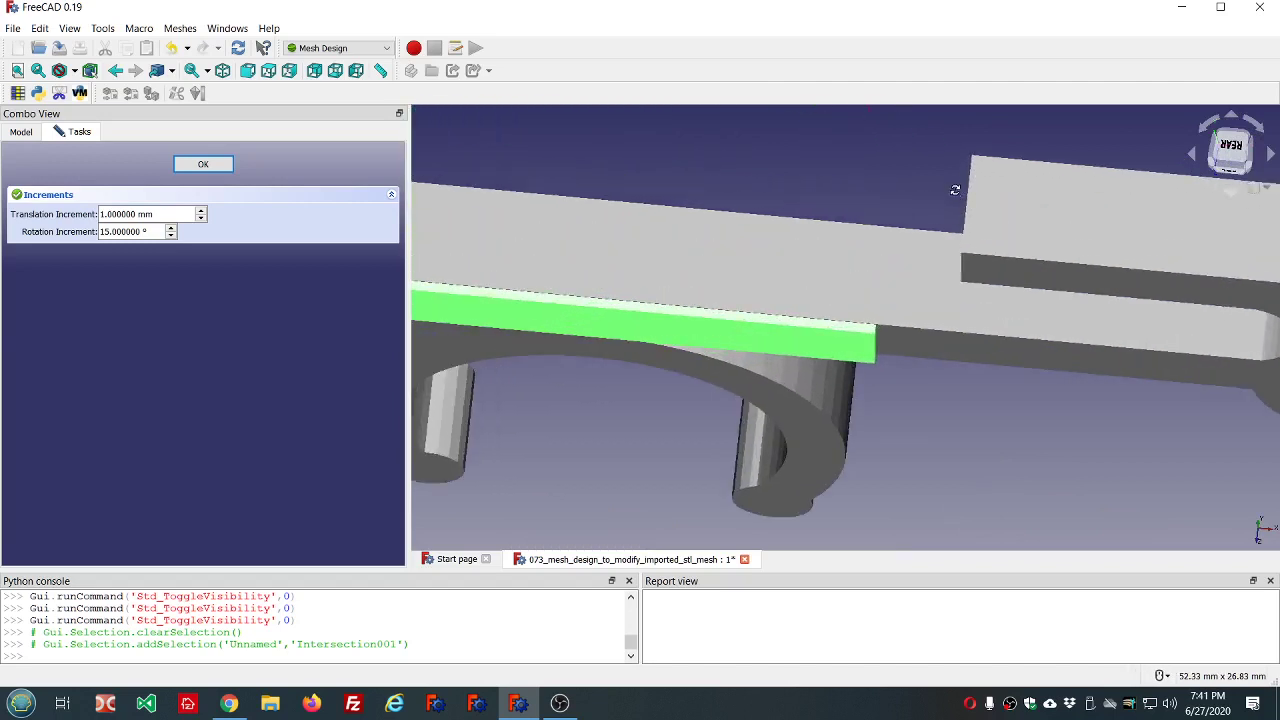
scroll(948, 201, "down", 6)
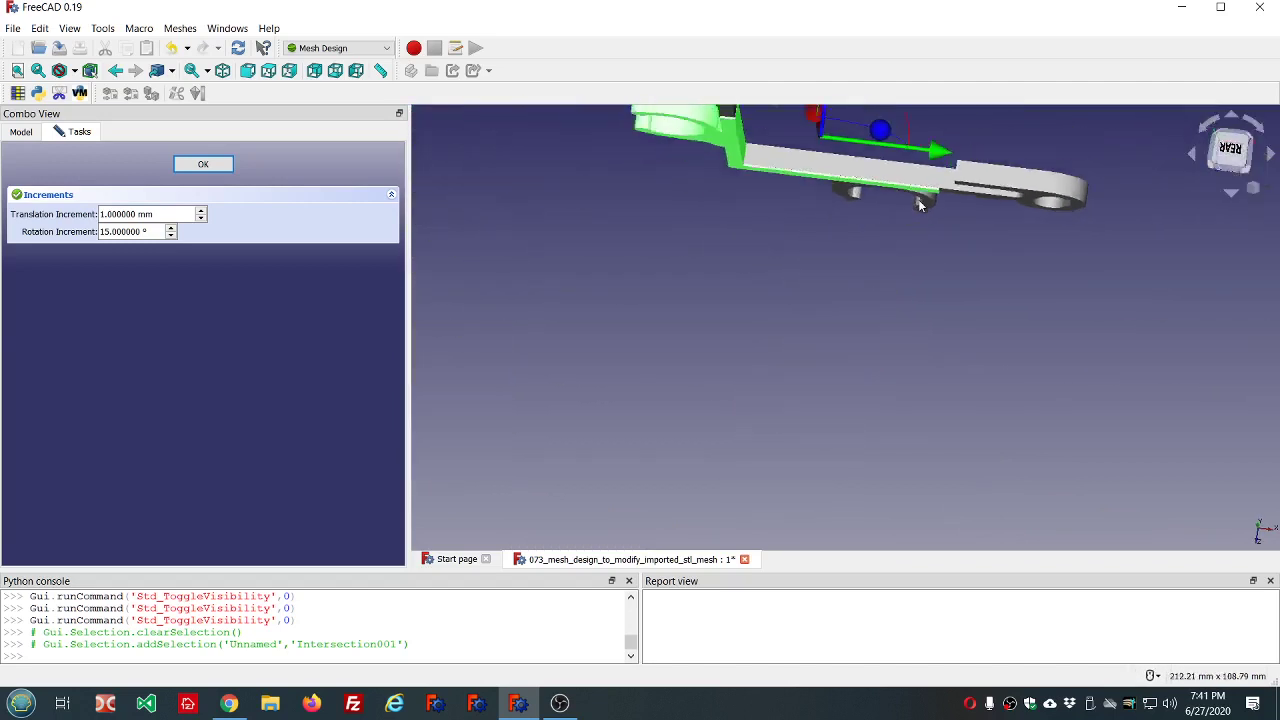
middle_click_drag(921, 204, 1005, 115)
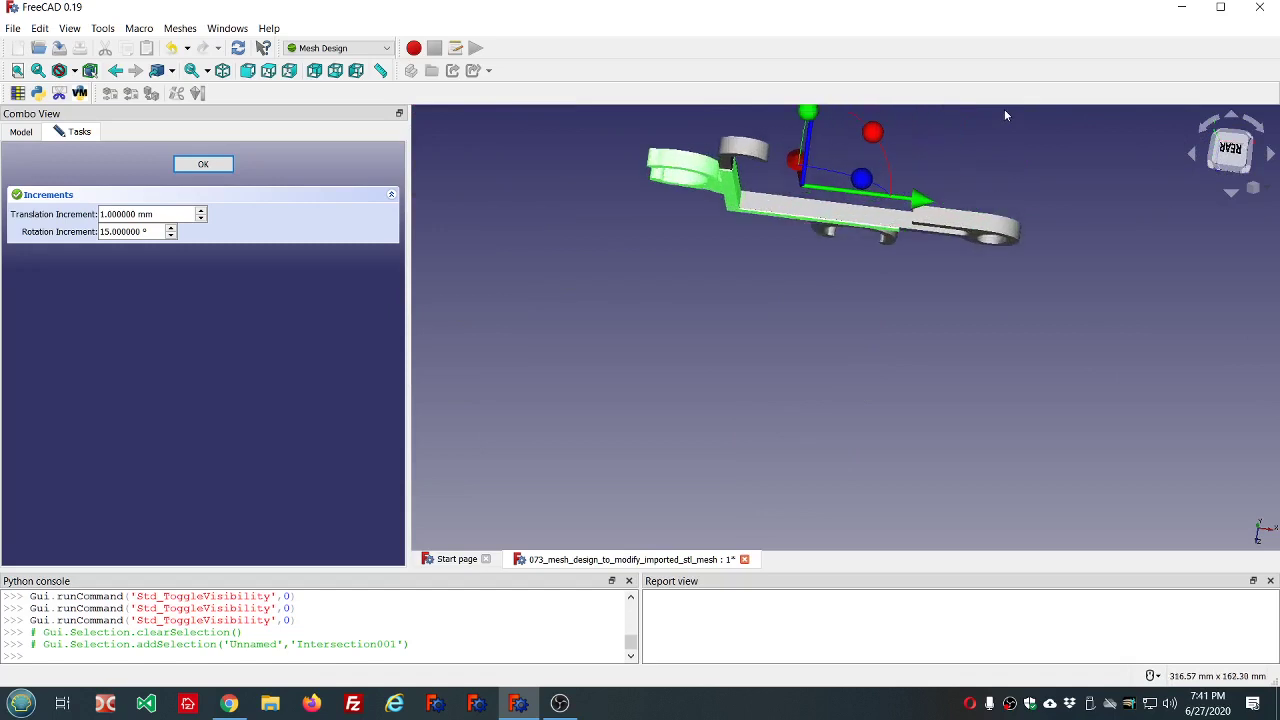
Step: Finish the transform and expand Intersection001's placement angle, axis and position values
left_click(203, 164)
scroll(700, 262, "down", 4)
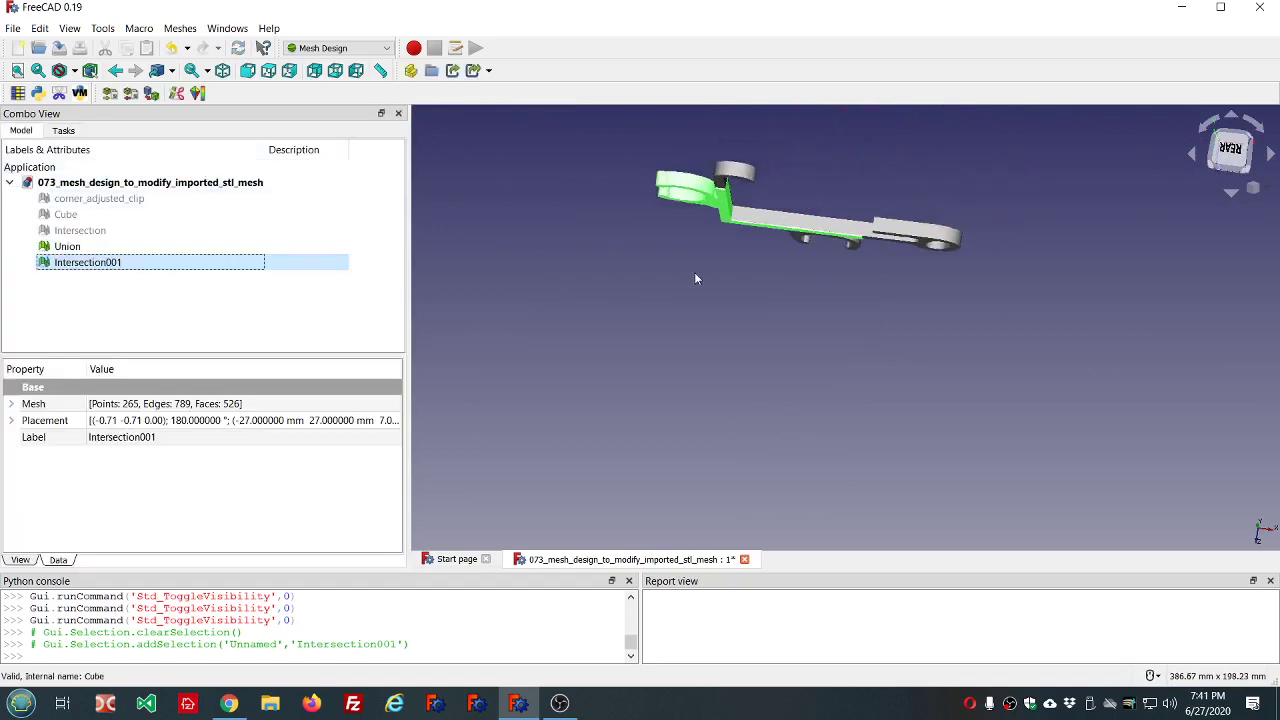
scroll(797, 244, "up", 7)
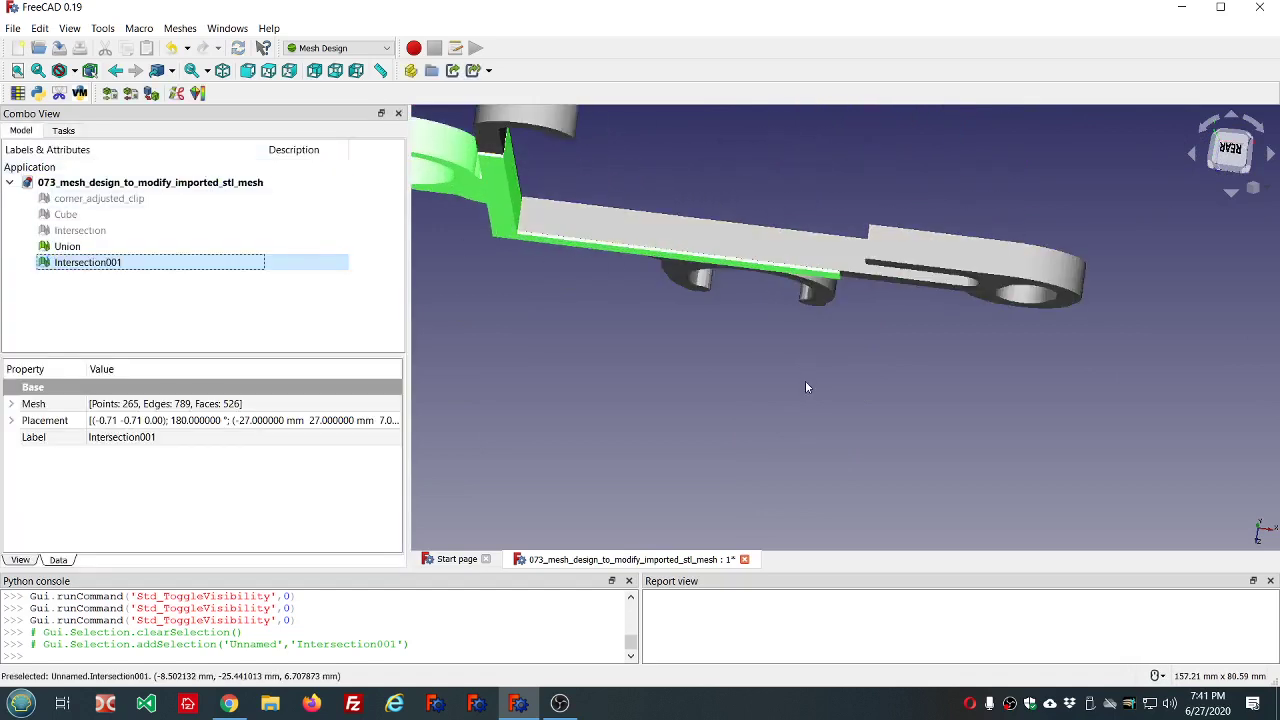
mouse_move(804, 388)
middle_mouse_down()
mouse_move(820, 408)
mouse_move(809, 380)
middle_mouse_up()
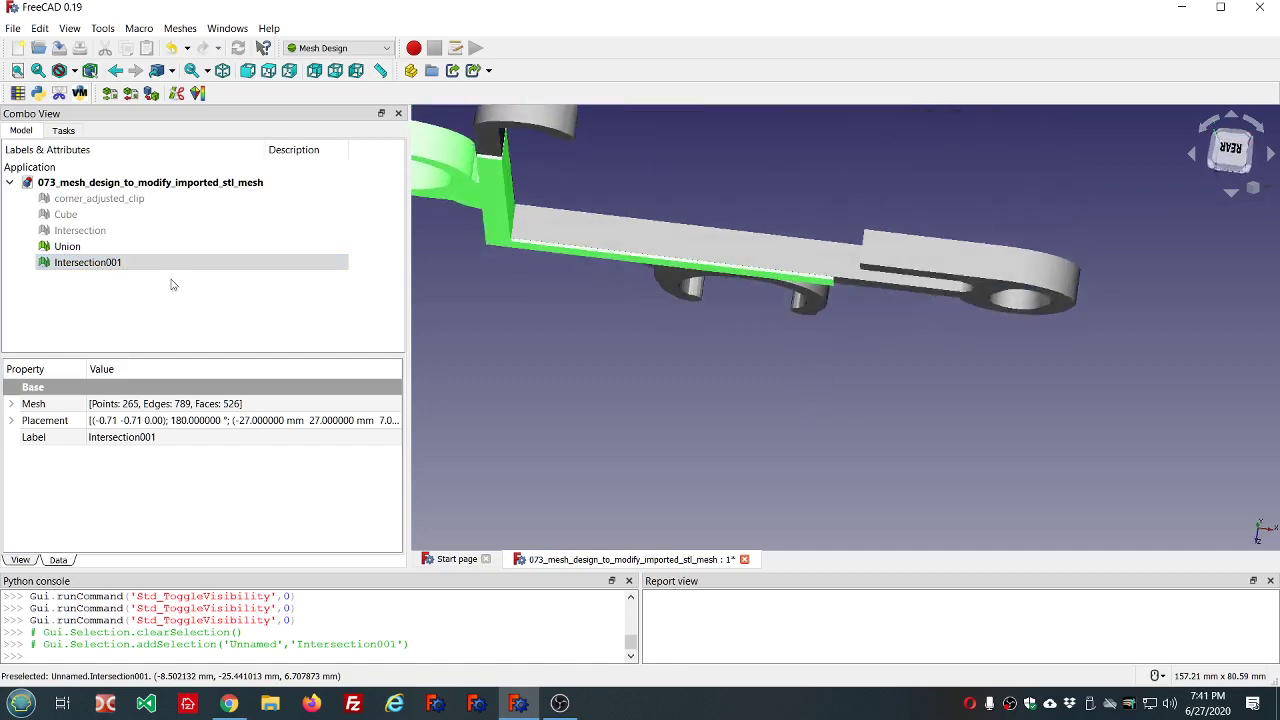
left_click(11, 420)
left_click(34, 485)
left_click(27, 471)
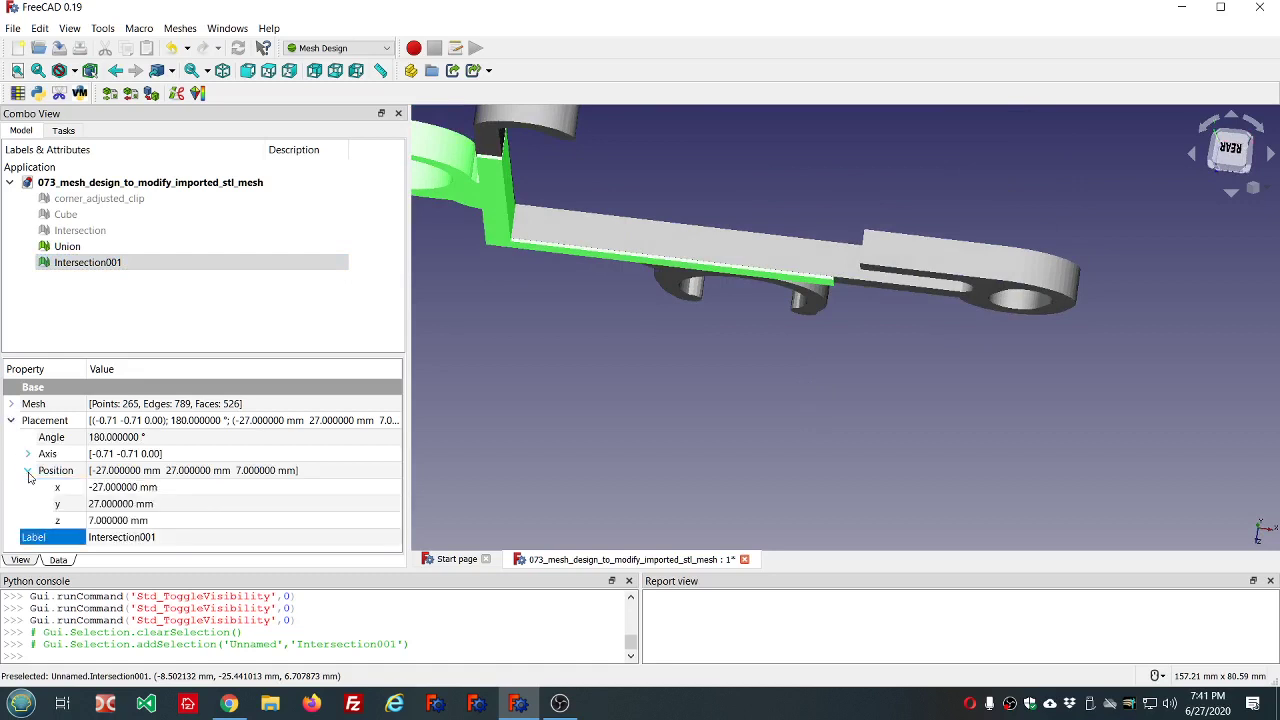
Step: Try z positions of 8 mm and then 6.5 mm for Intersection001
left_click(190, 521)
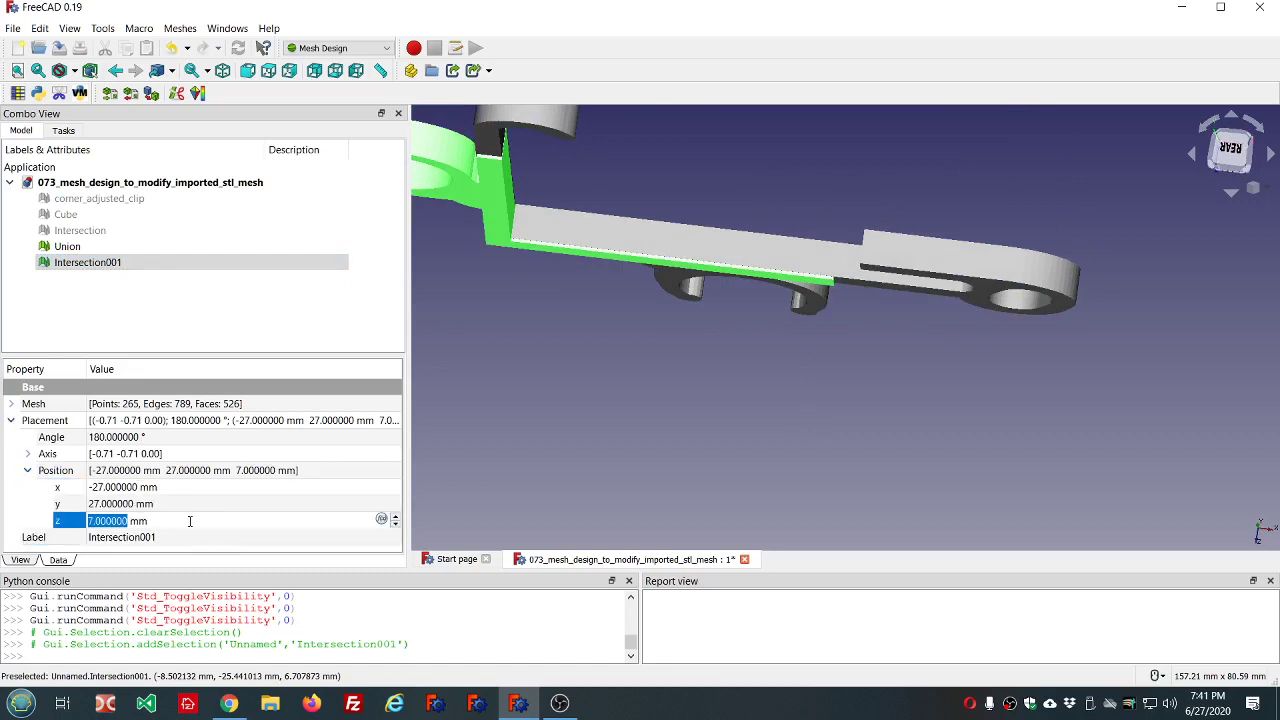
type("8")
scroll(190, 521, "down", 2)
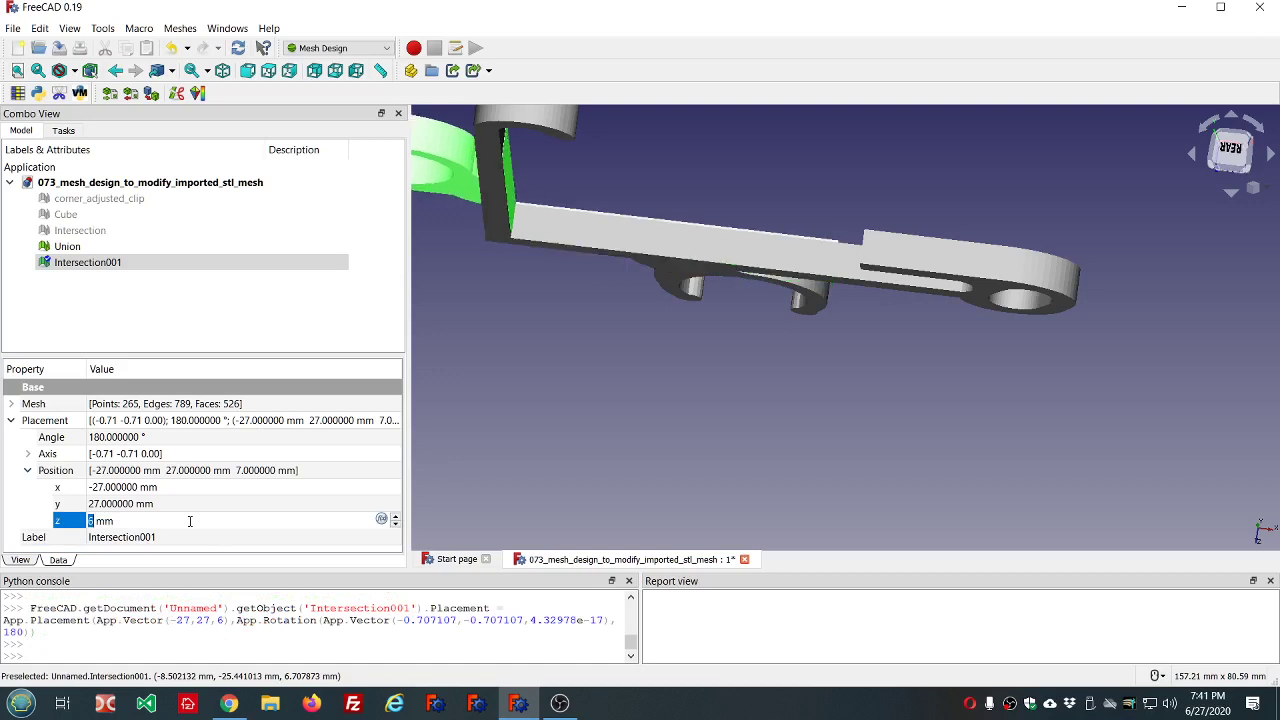
scroll(190, 521, "up", 1)
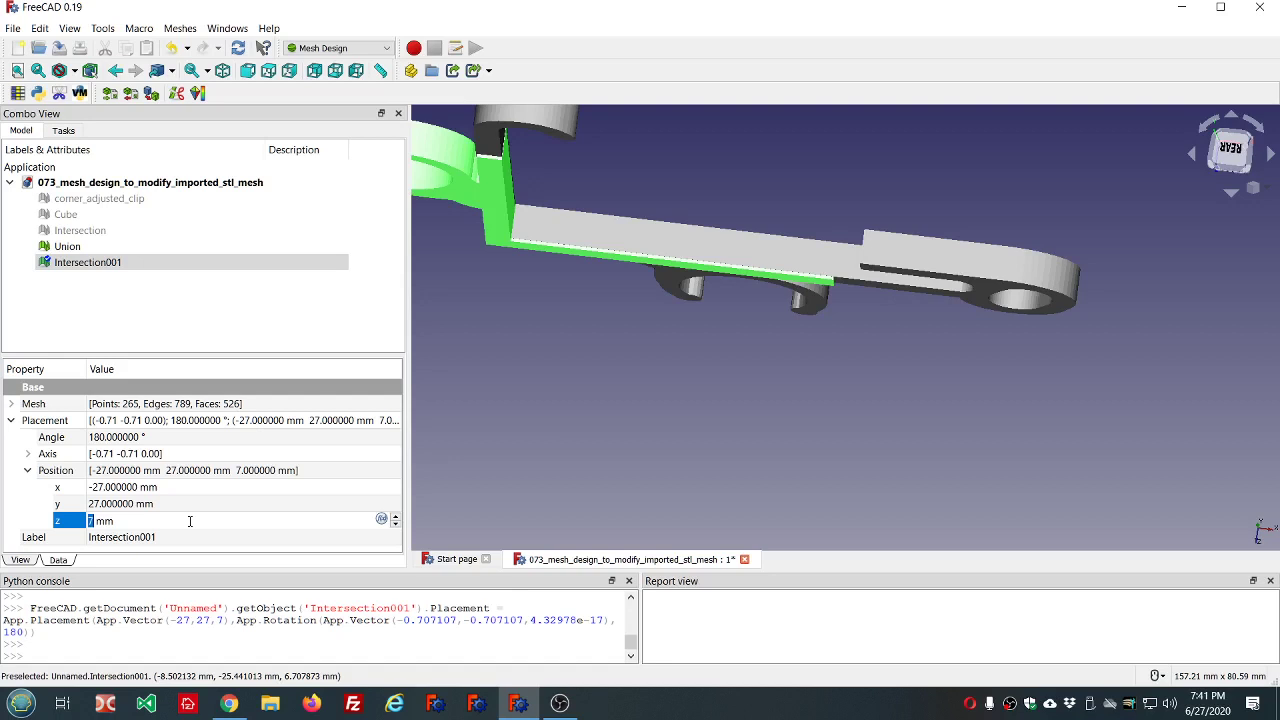
type("6.5")
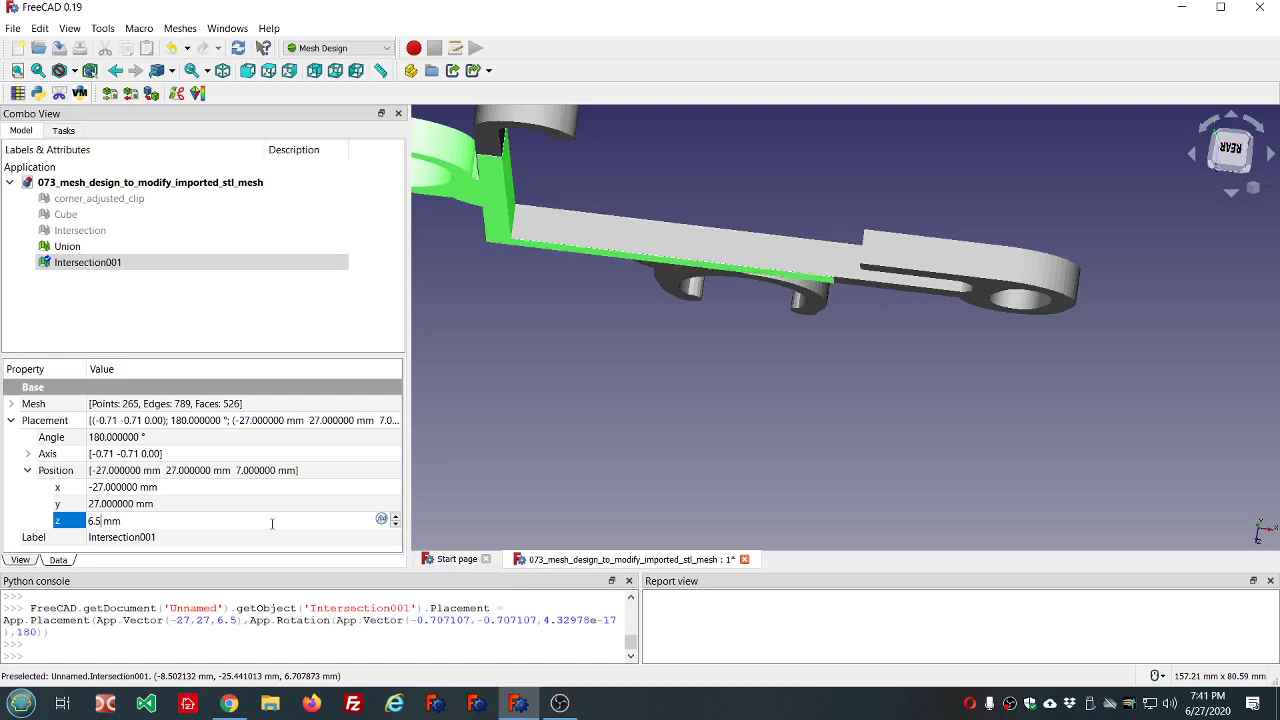
scroll(727, 373, "up", 5)
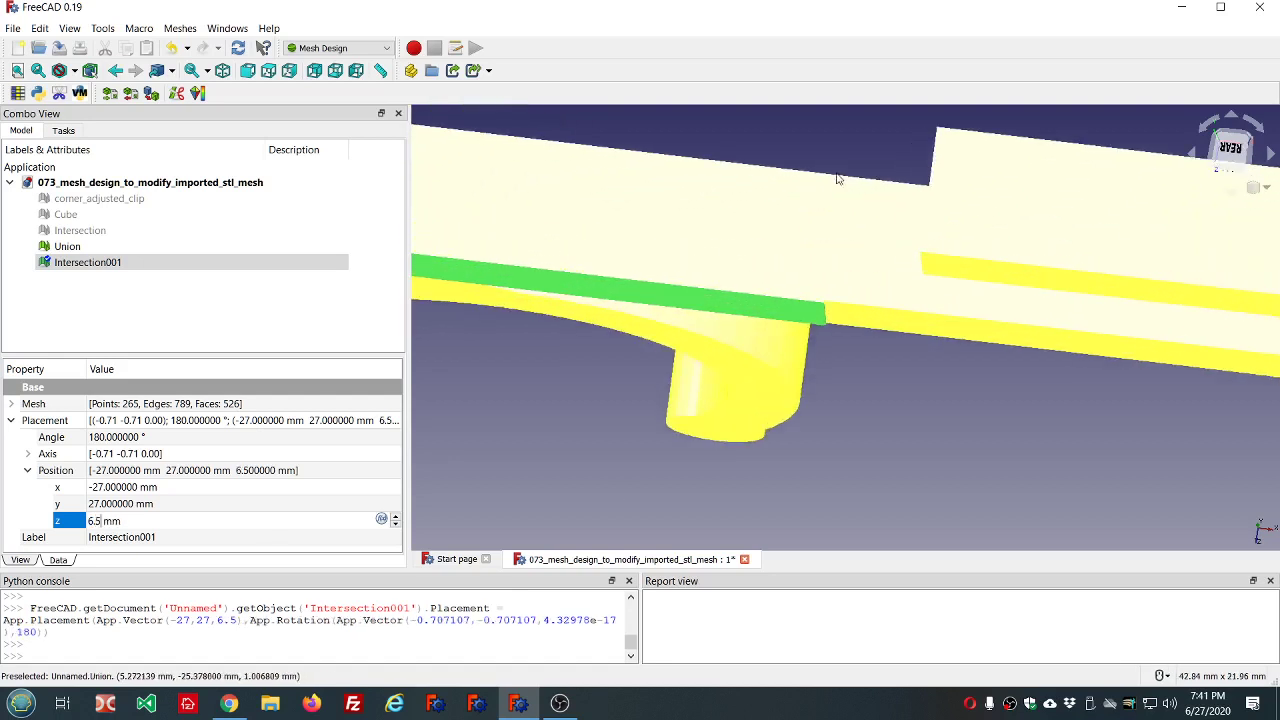
scroll(847, 140, "down", 5)
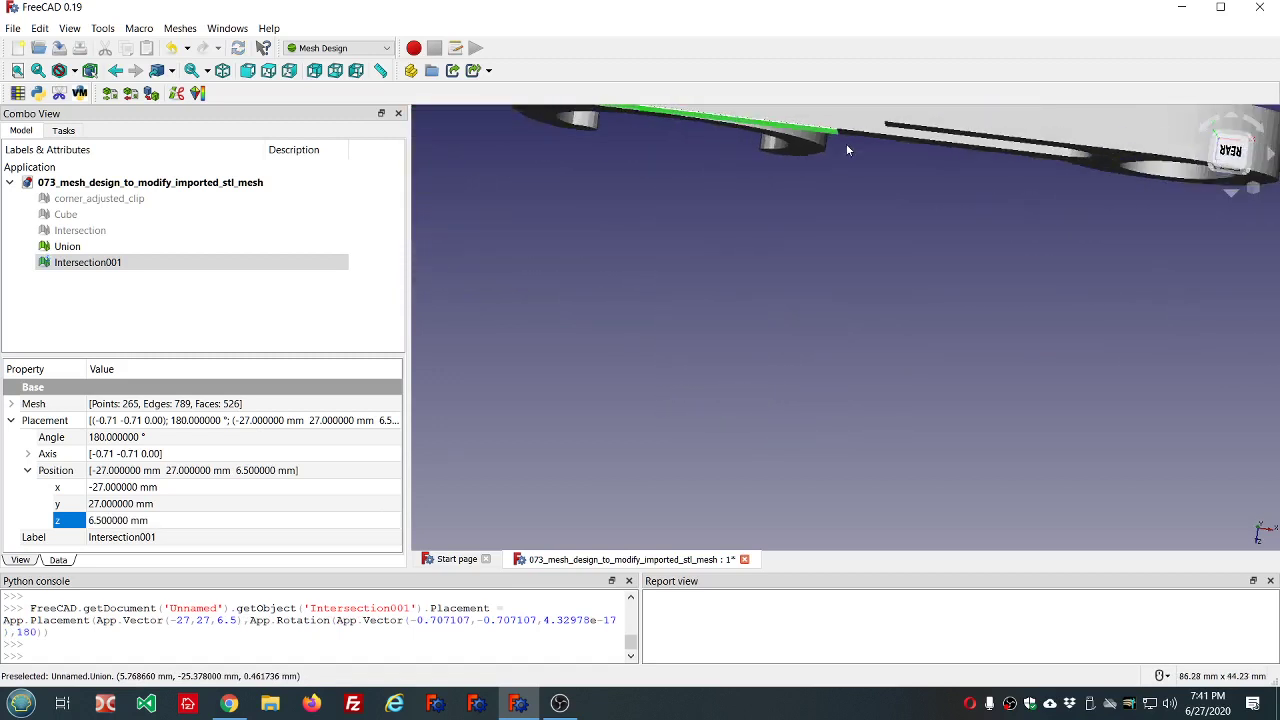
scroll(848, 118, "up", 5)
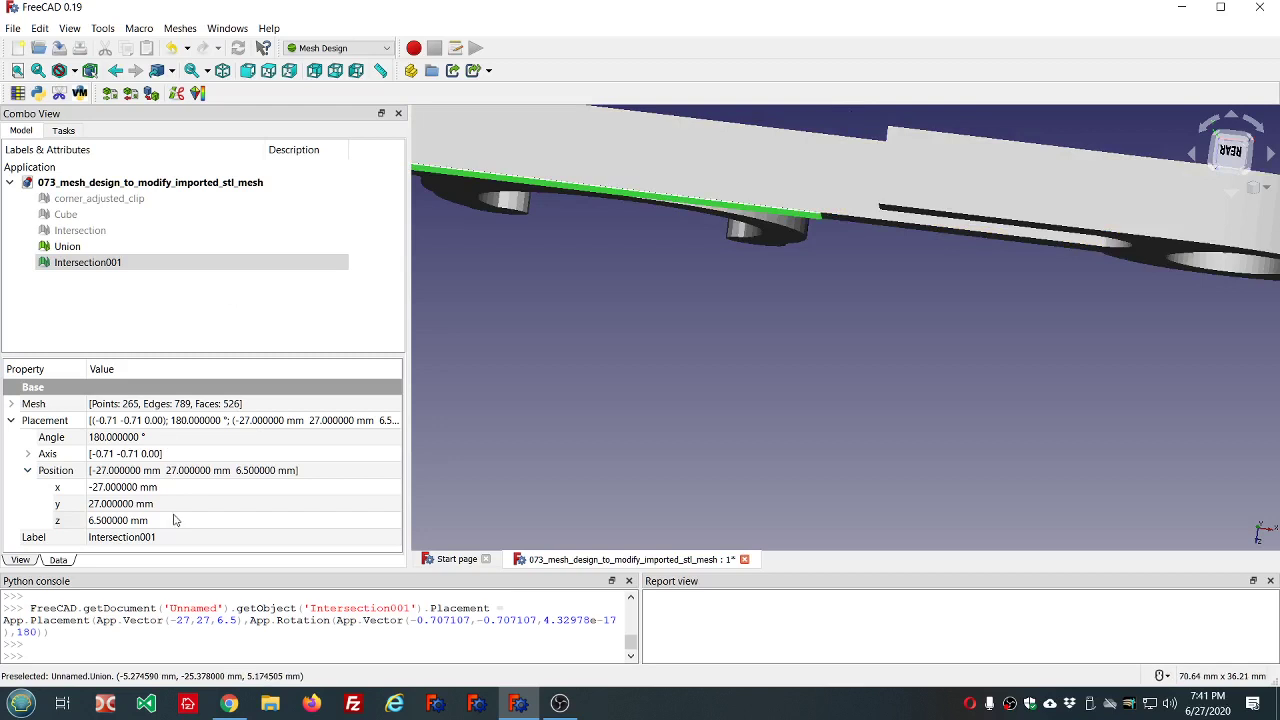
Step: Set Intersection001's z position to 6.4 mm and inspect the fit from below
left_click(173, 520)
type("6")
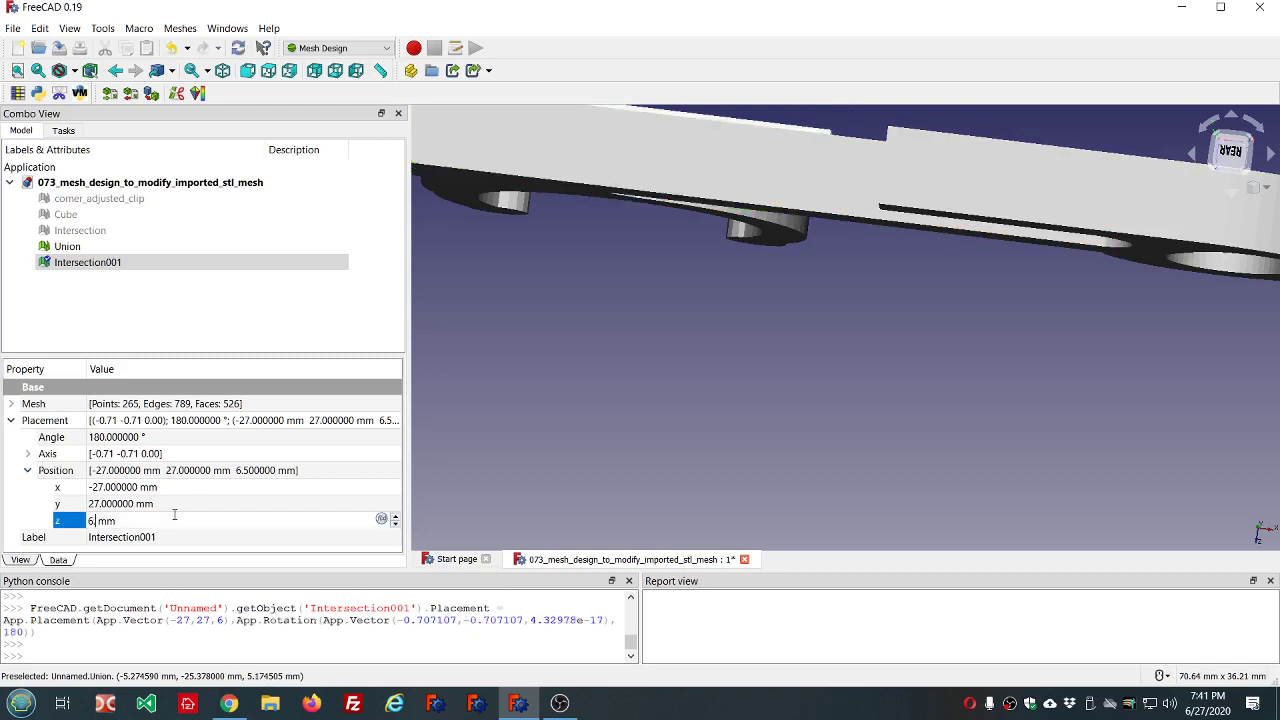
type(".4")
scroll(593, 497, "down", 2)
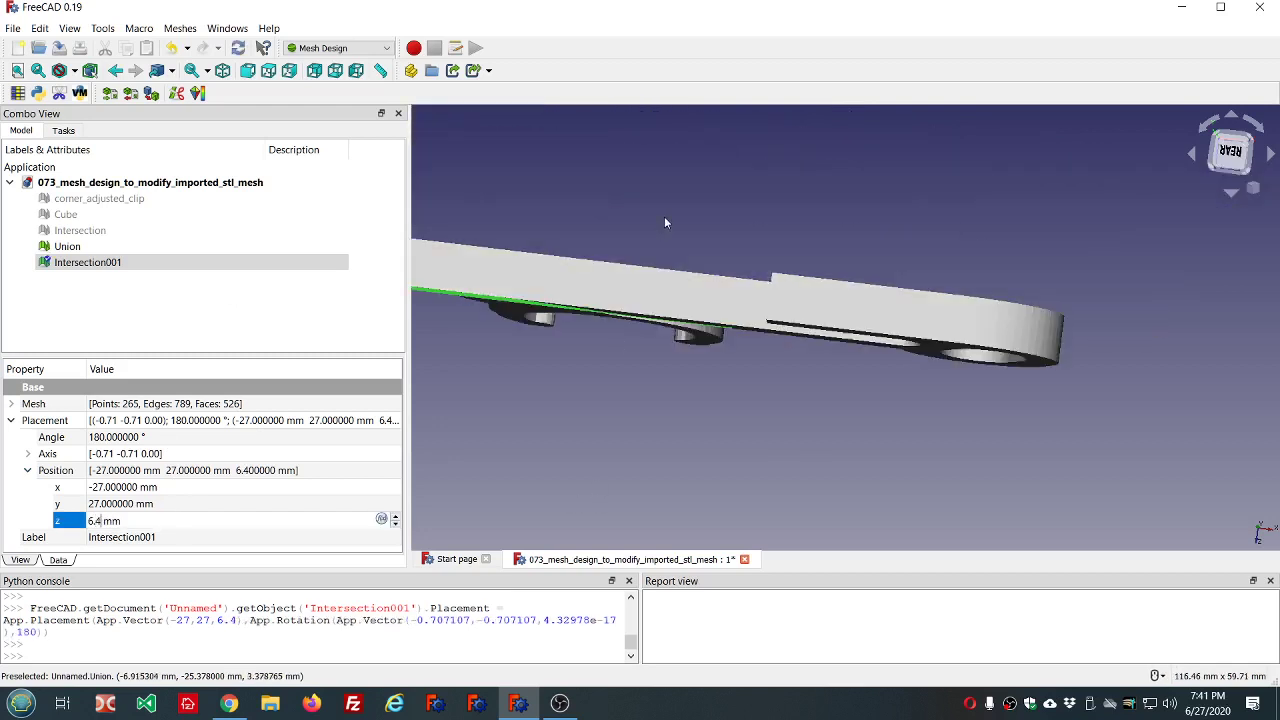
middle_click_drag(664, 216, 711, 328)
scroll(662, 199, "up", 4)
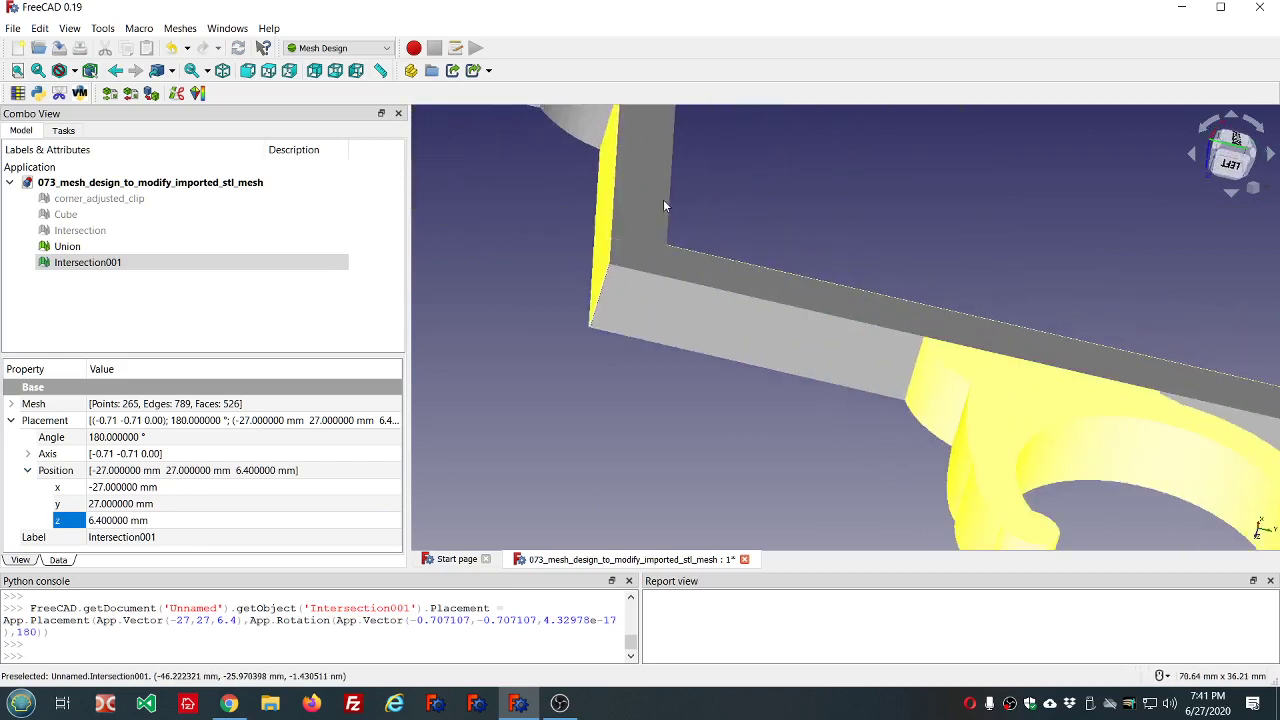
scroll(770, 211, "down", 2)
middle_click_drag(848, 188, 798, 237)
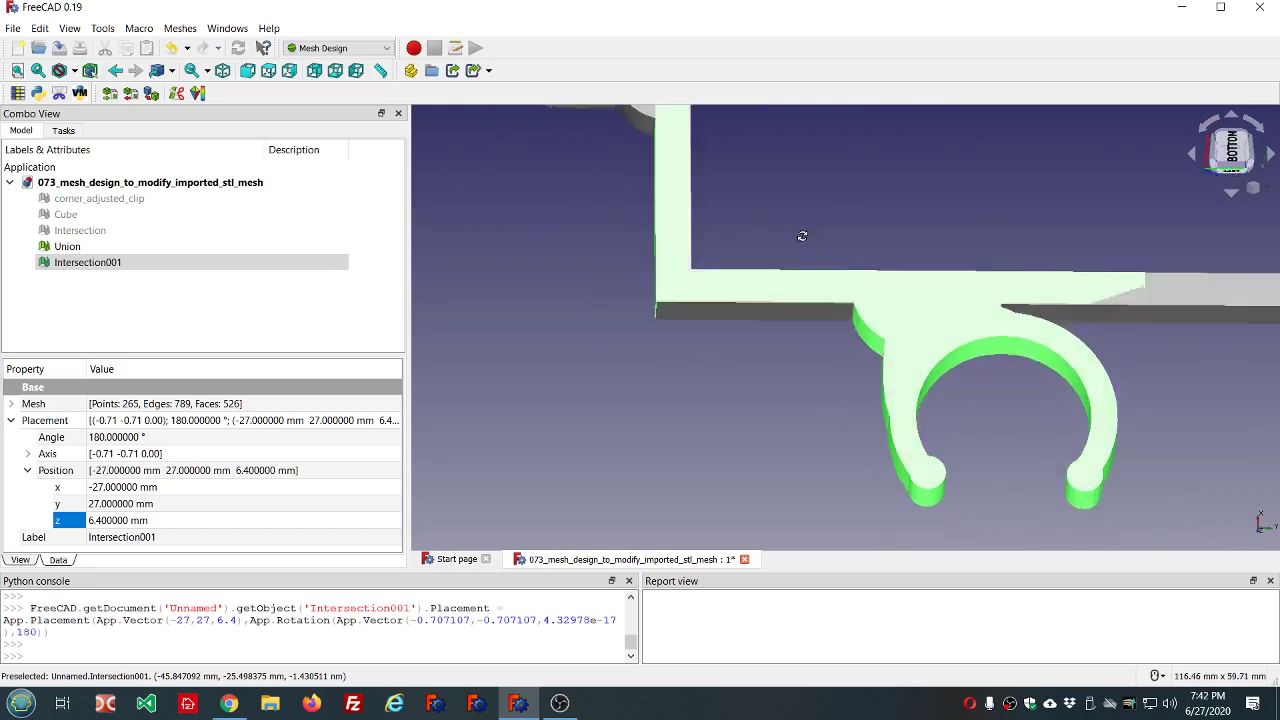
scroll(798, 237, "down", 4)
scroll(868, 135, "down", 2)
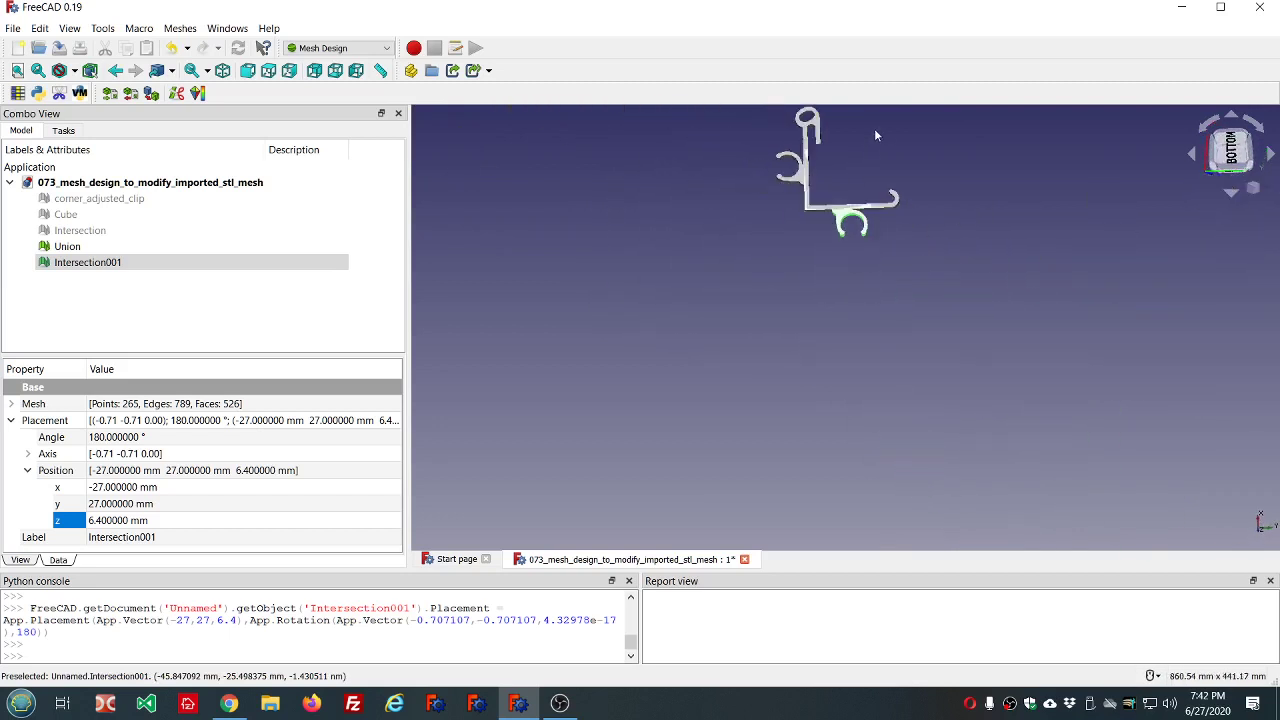
scroll(880, 124, "up", 4)
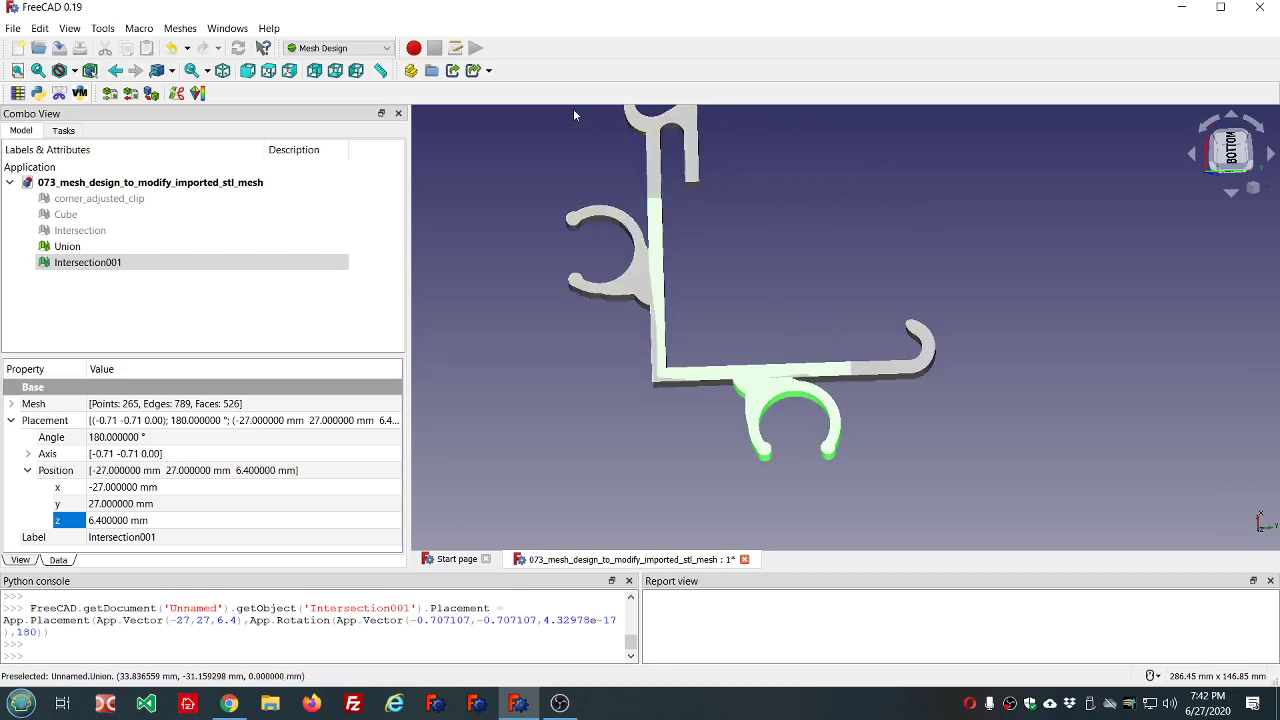
Step: Switch to Top view and Boolean-union Union with Intersection001 into Union001
left_click(268, 71)
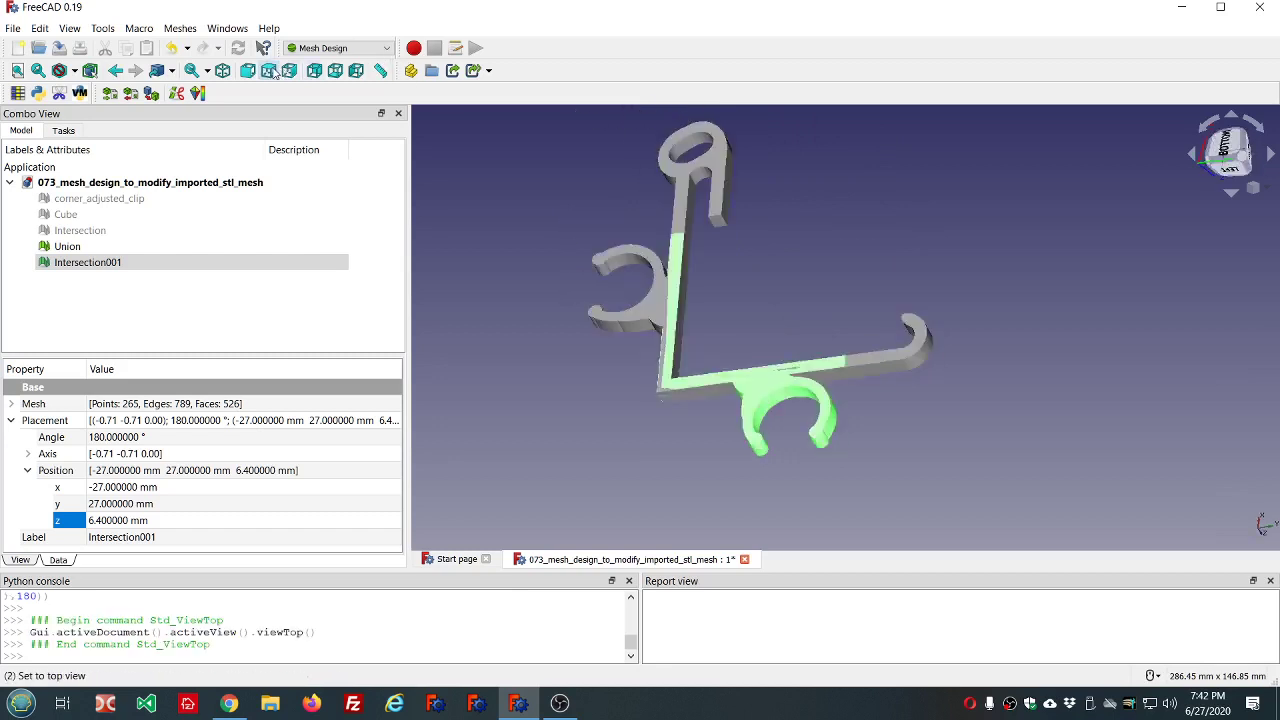
scroll(510, 207, "down", 2)
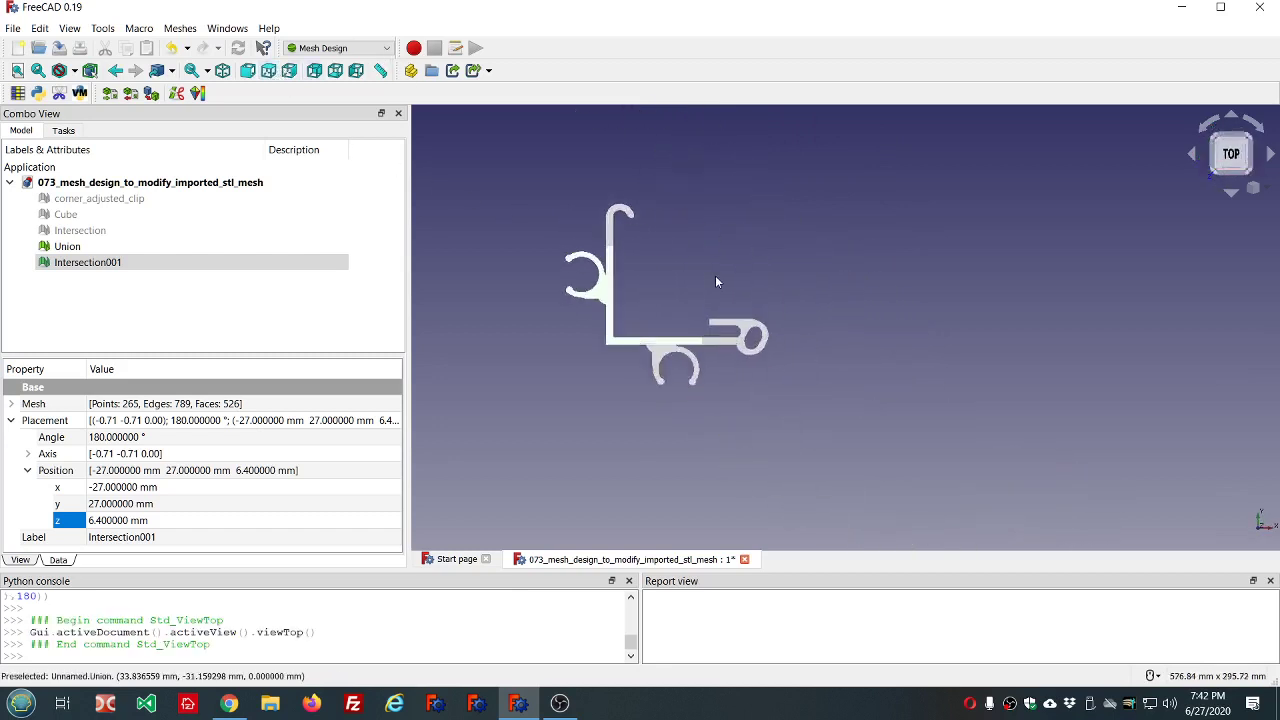
scroll(715, 282, "up", 3)
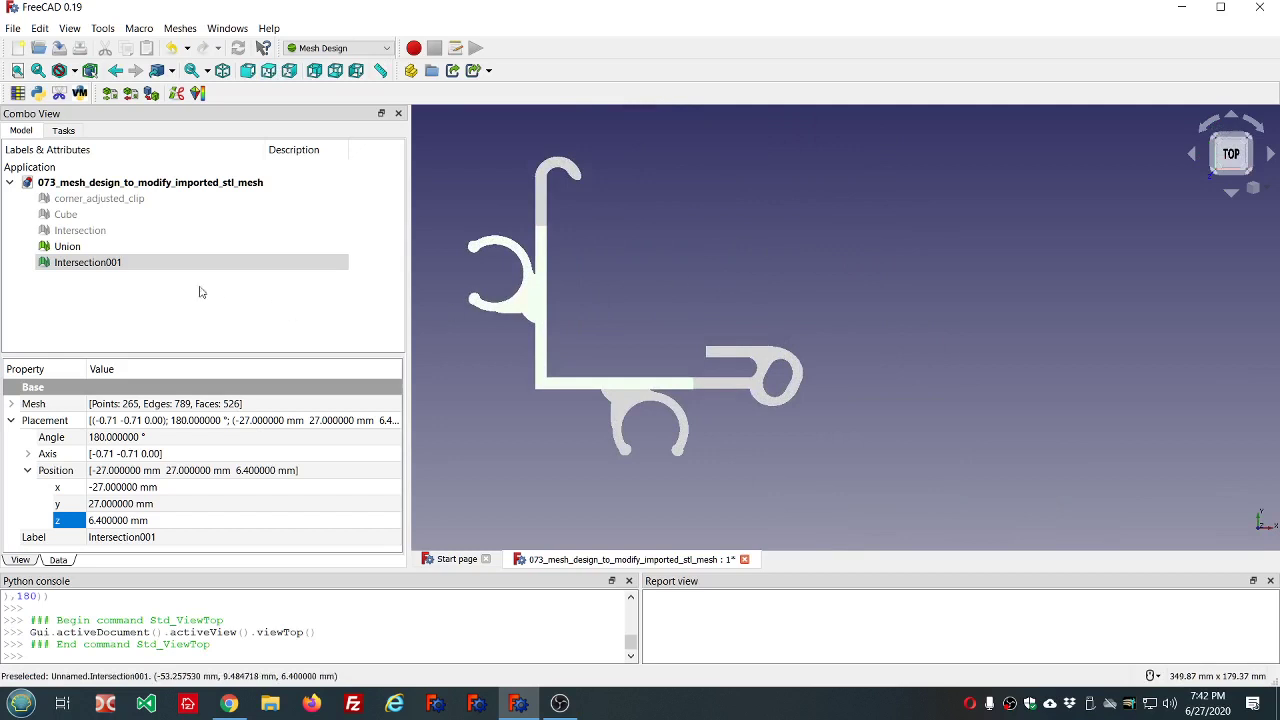
left_click(78, 248)
left_click(86, 262, "ctrl")
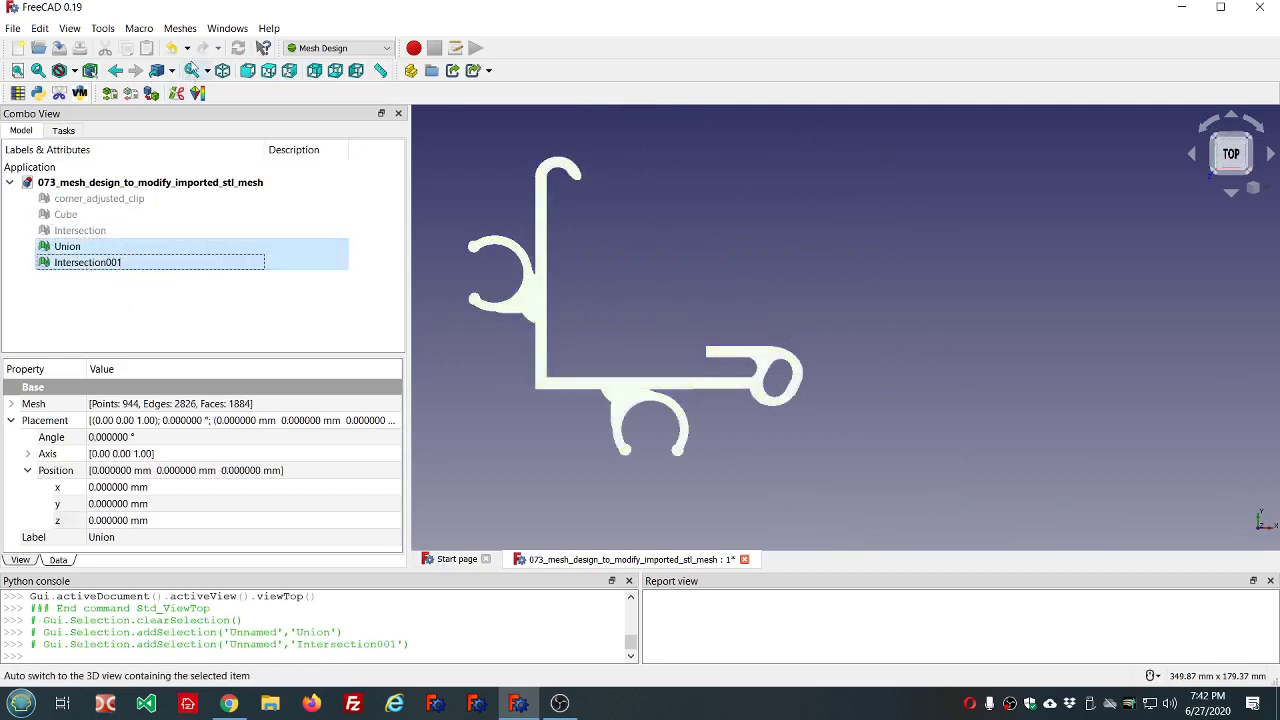
left_click(181, 28)
mouse_move(330, 387)
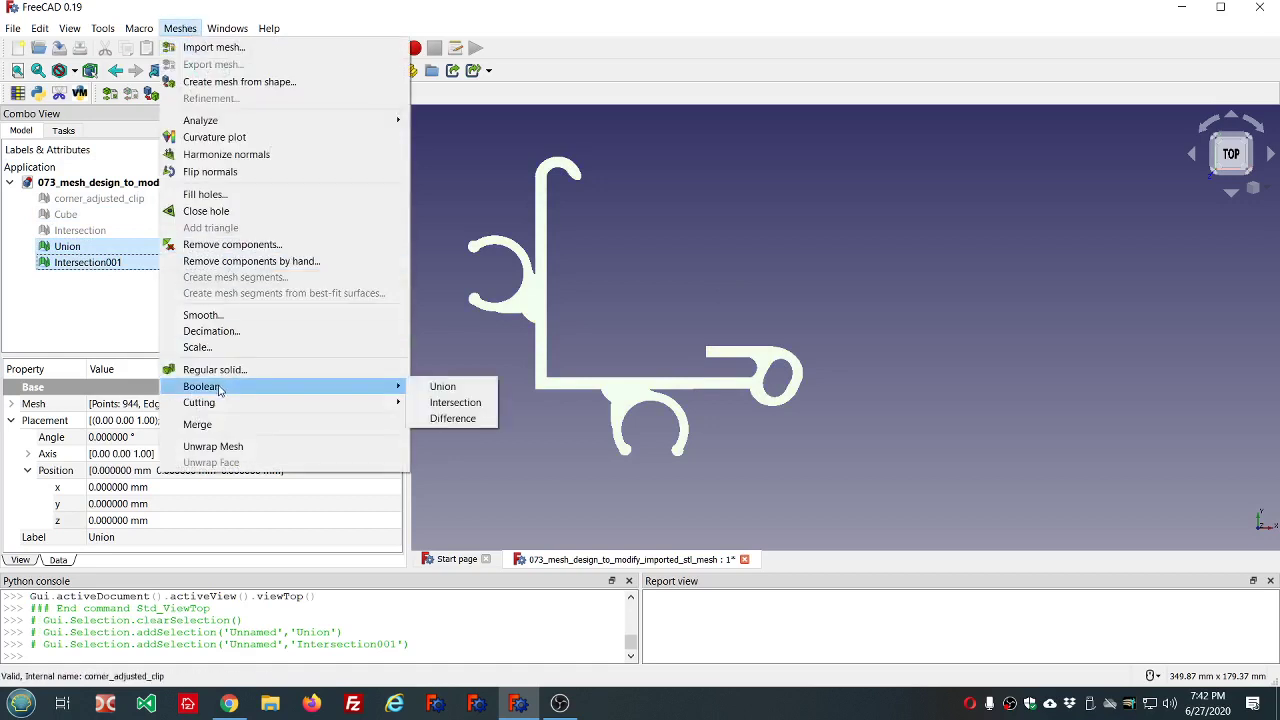
left_click(443, 387)
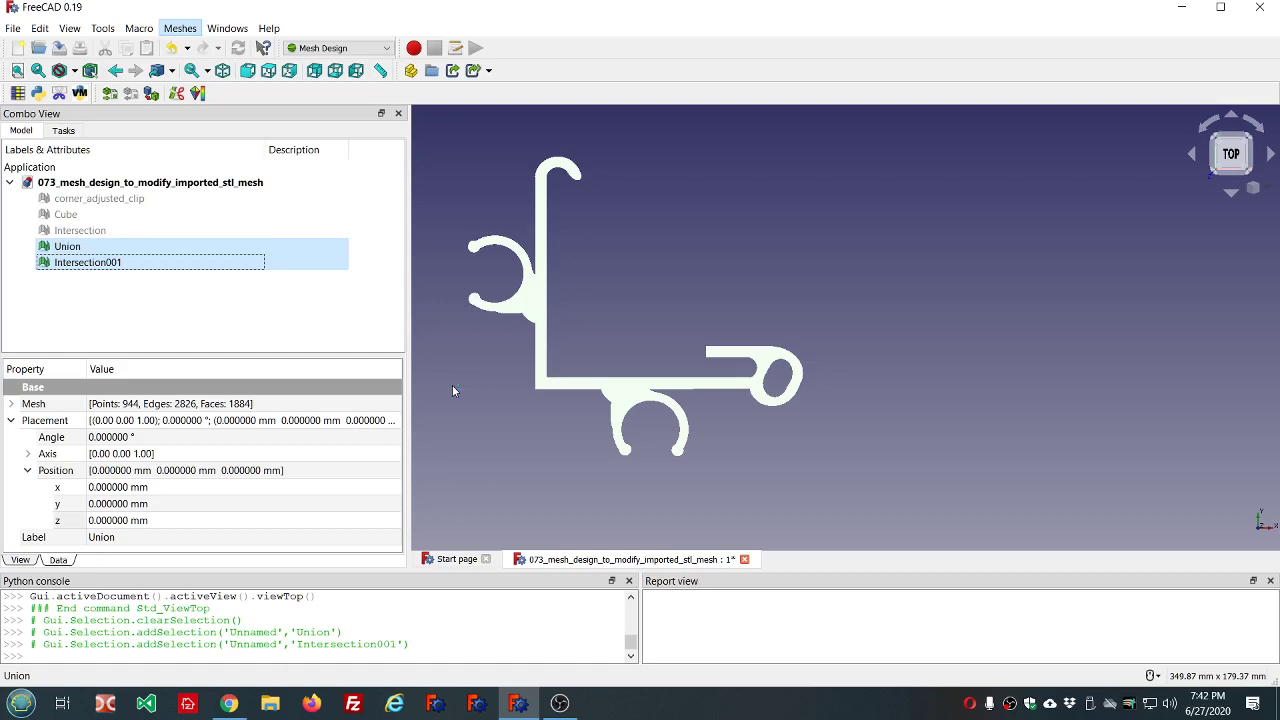
Step: Hide the Intersection001 and Union source meshes
left_click(86, 263)
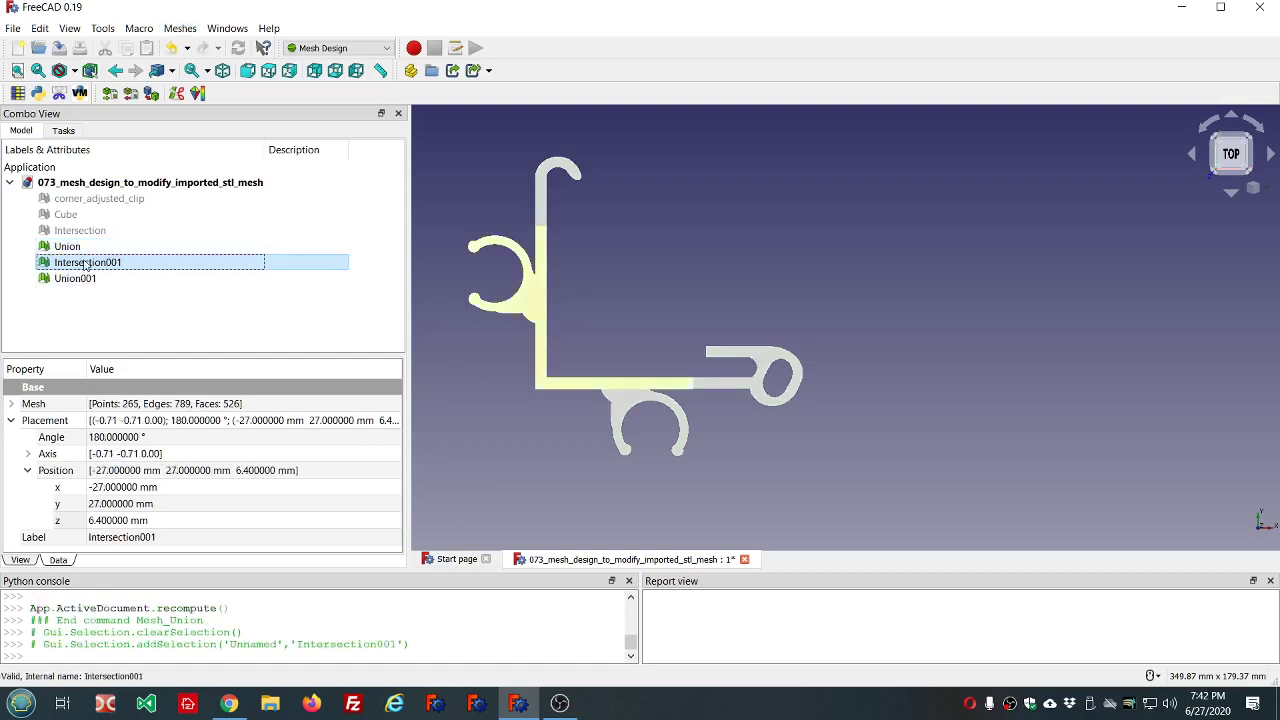
key("space")
left_click(67, 247)
key("space")
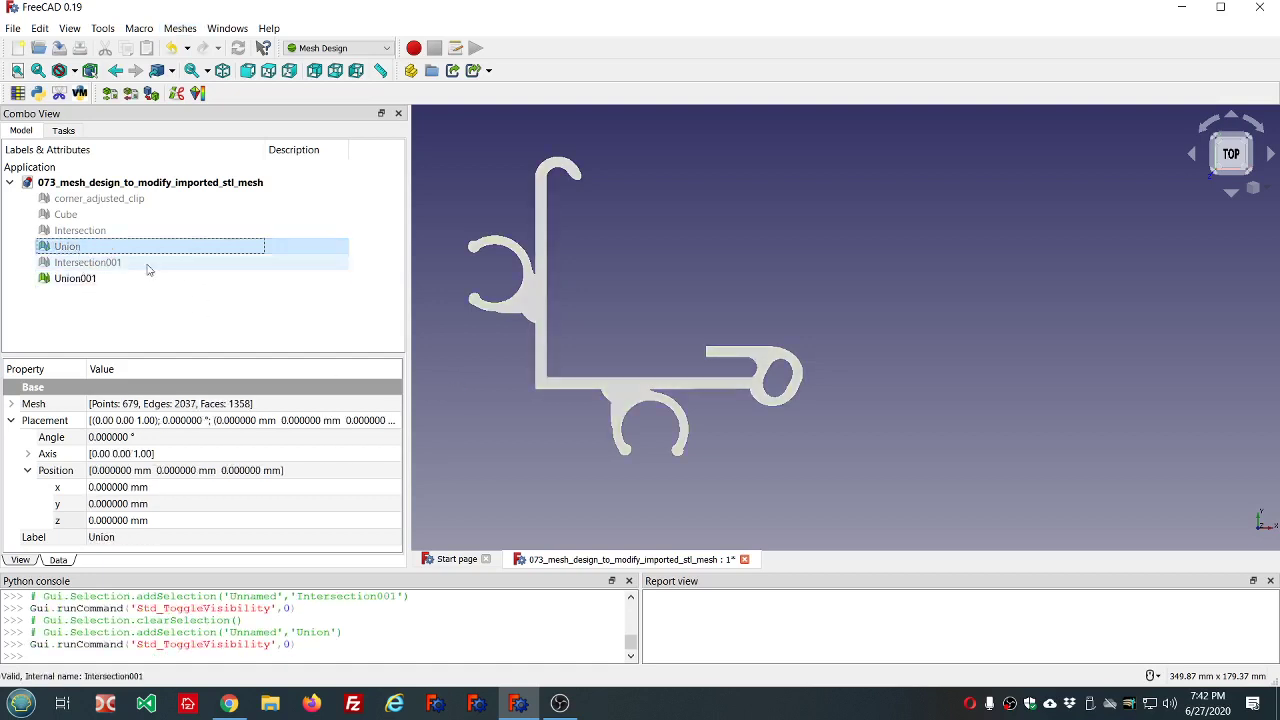
scroll(622, 360, "down", 2)
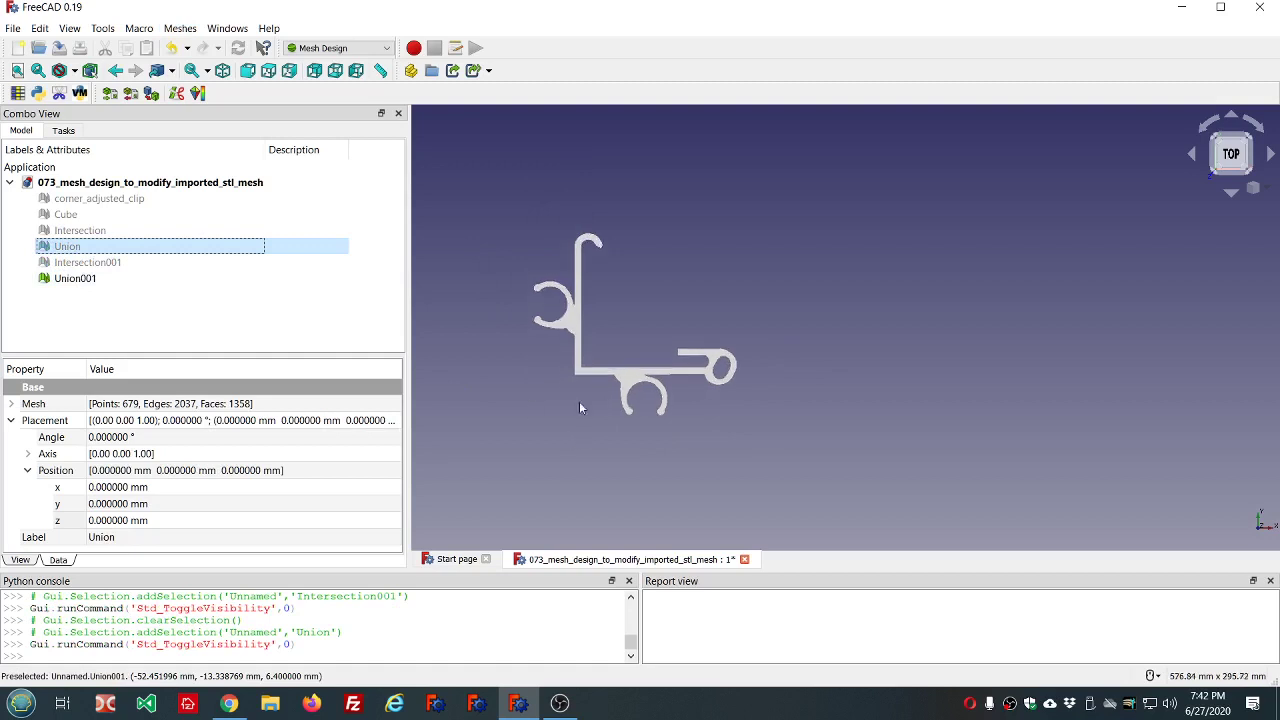
scroll(580, 407, "up", 2)
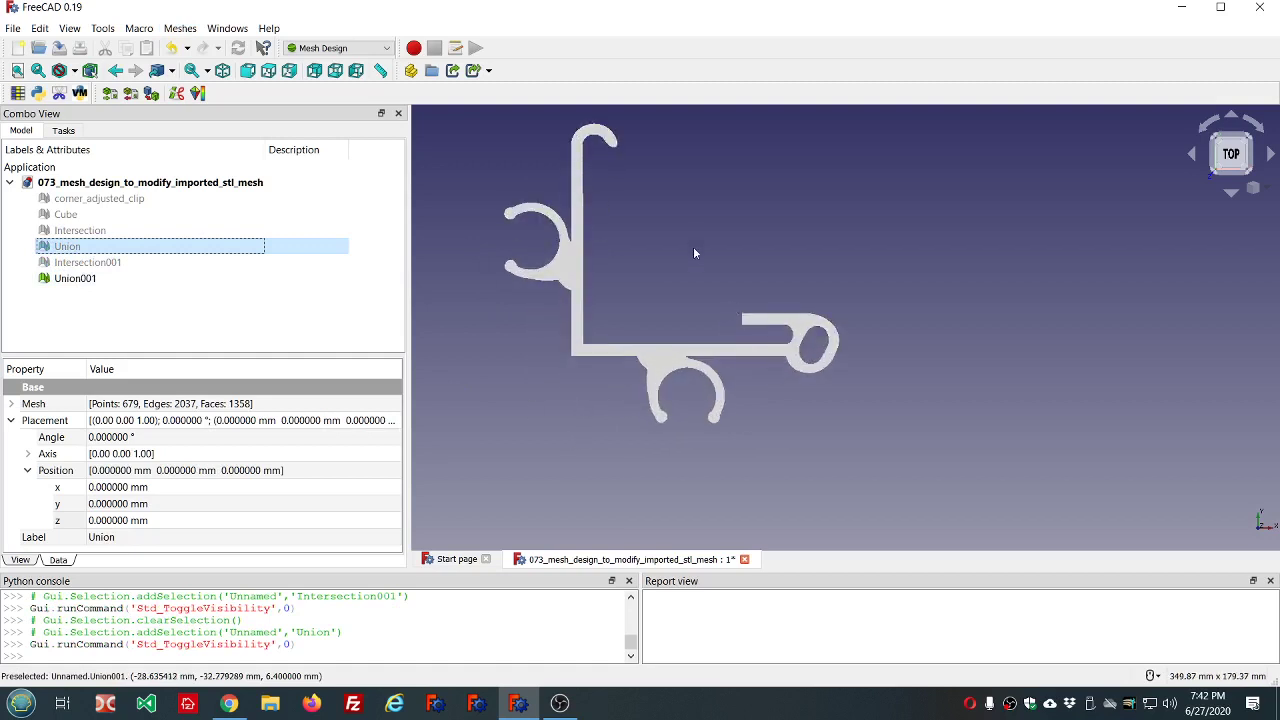
scroll(694, 253, "up", 1)
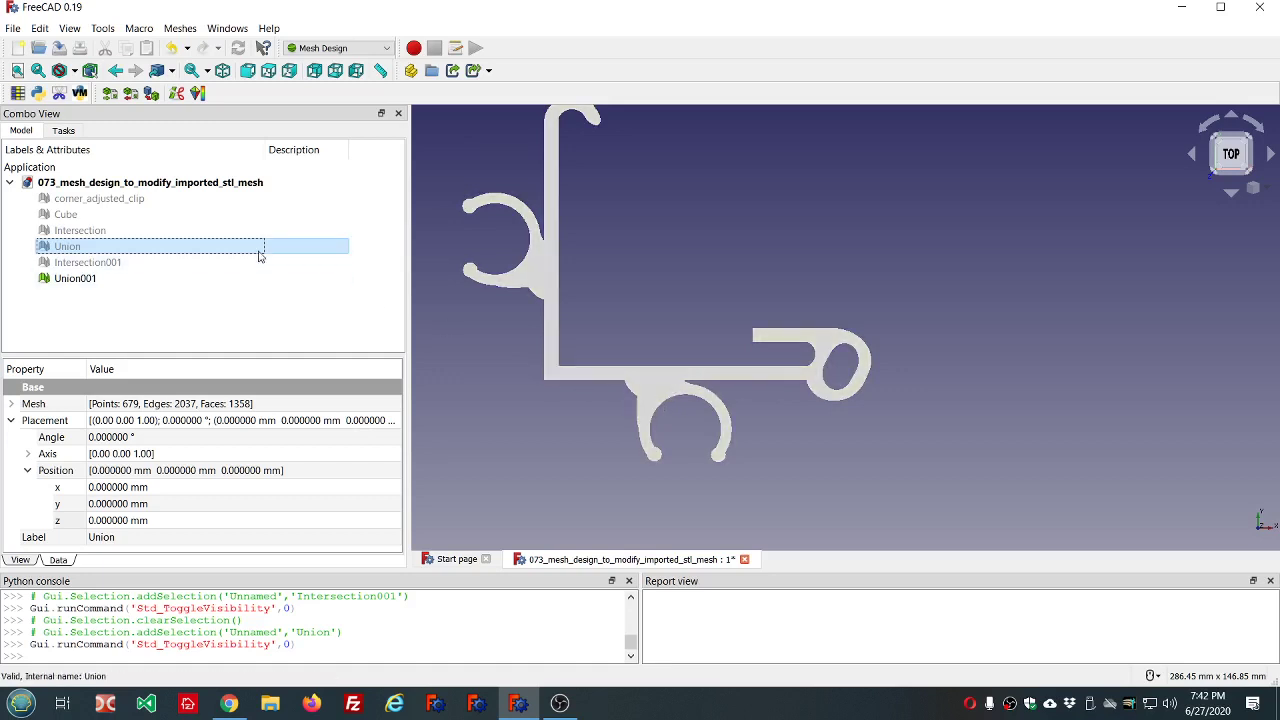
Step: Run all Evaluate and repair mesh checks on Union001, then close the panel
left_click(91, 281)
left_click(172, 27)
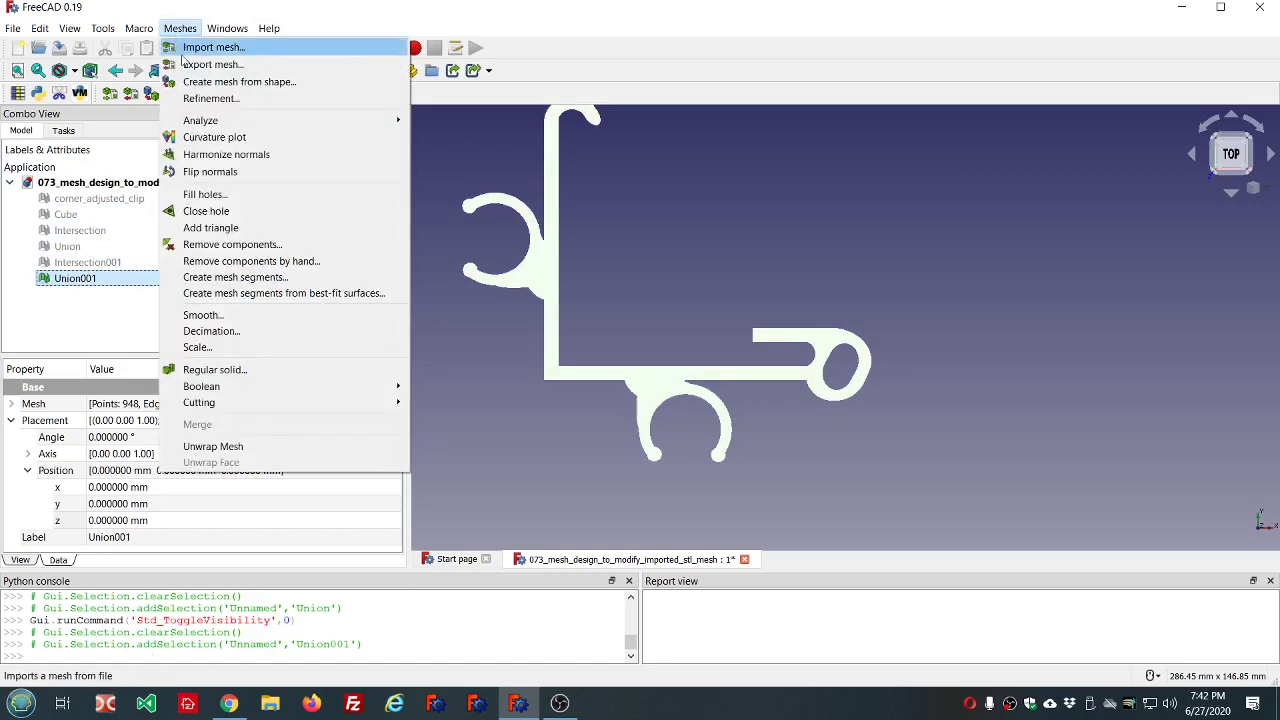
mouse_move(330, 121)
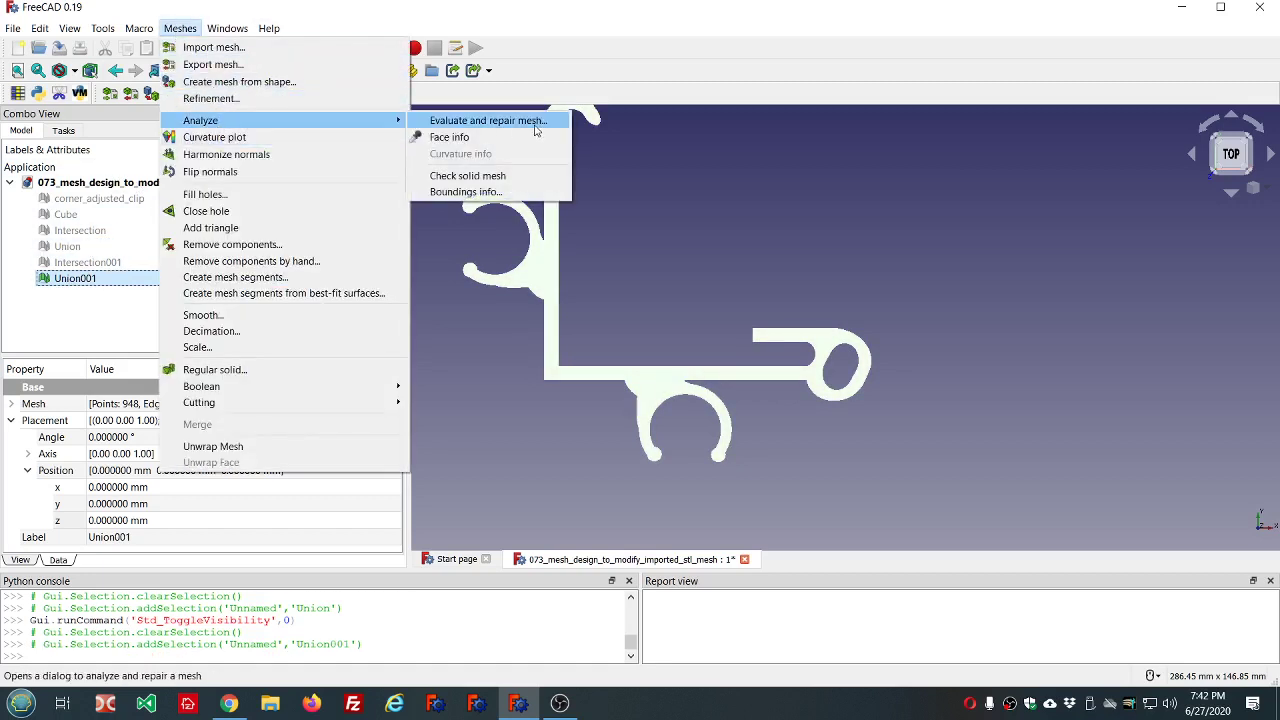
left_click(487, 121)
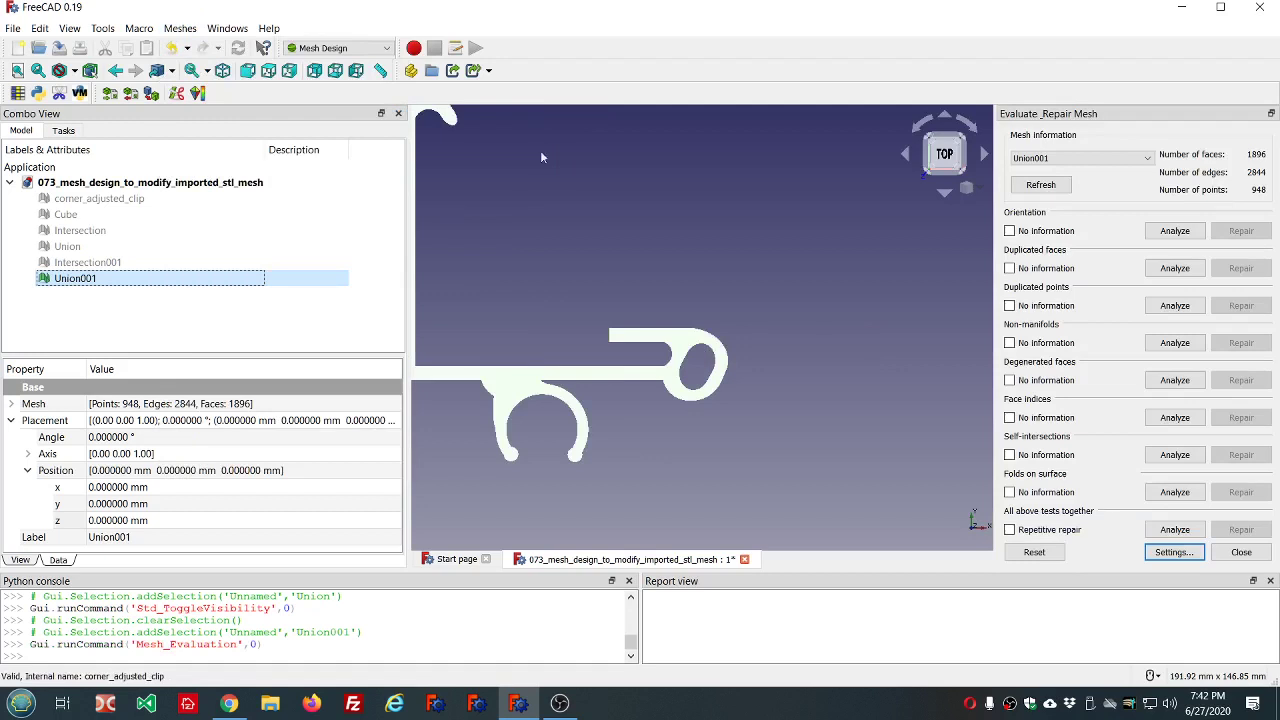
left_click(1188, 531)
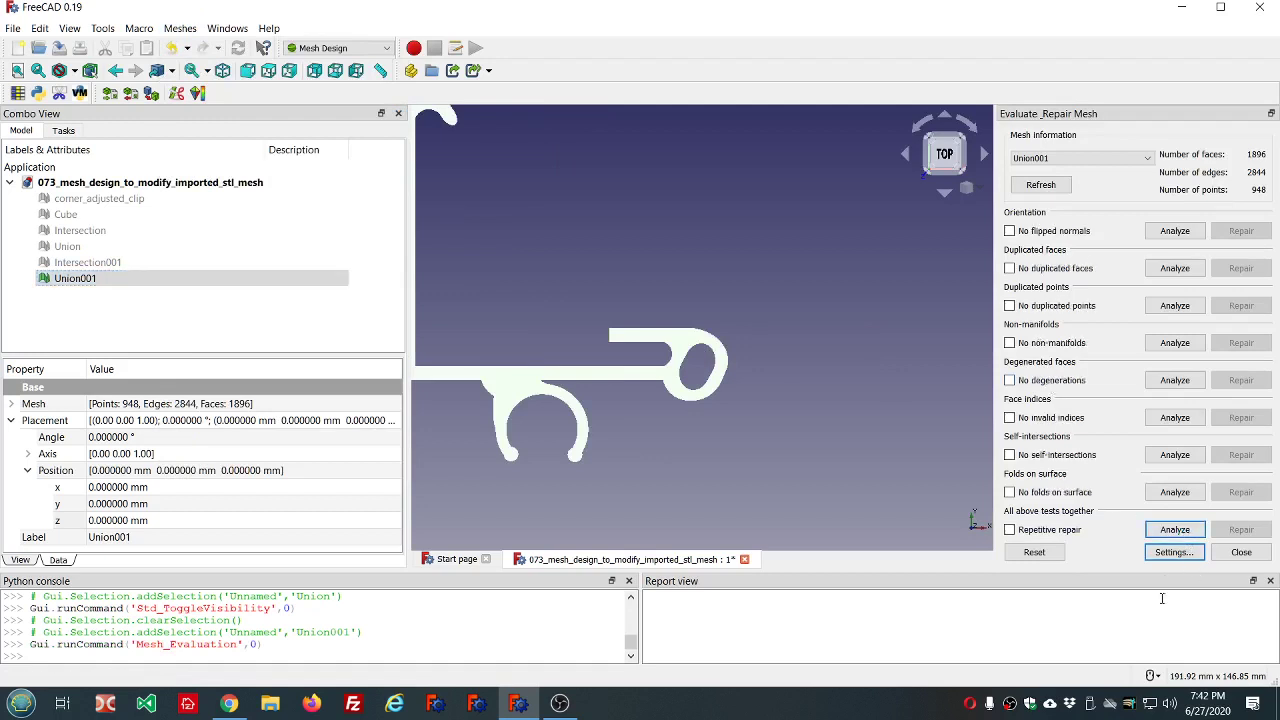
left_click(1238, 553)
Step: Orbit and zoom to inspect the merged Union001 clip from an angle
scroll(927, 492, "down", 2)
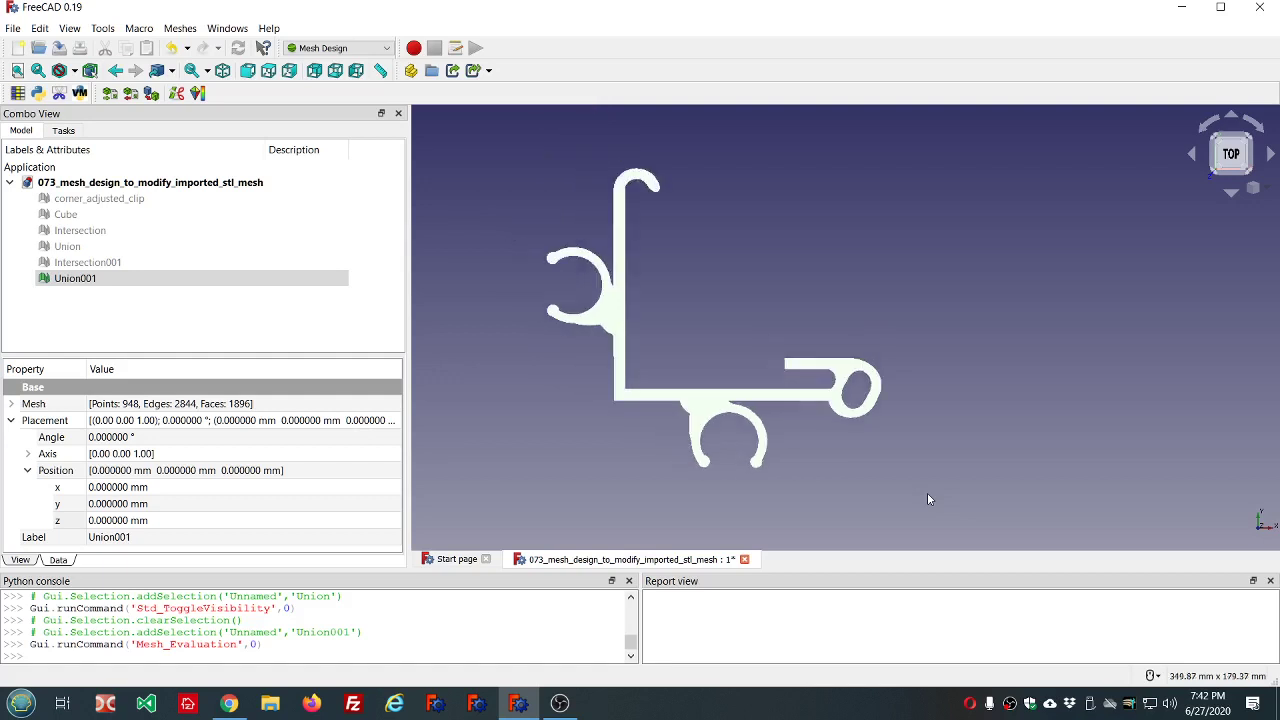
scroll(902, 382, "up", 2)
scroll(730, 441, "up", 2)
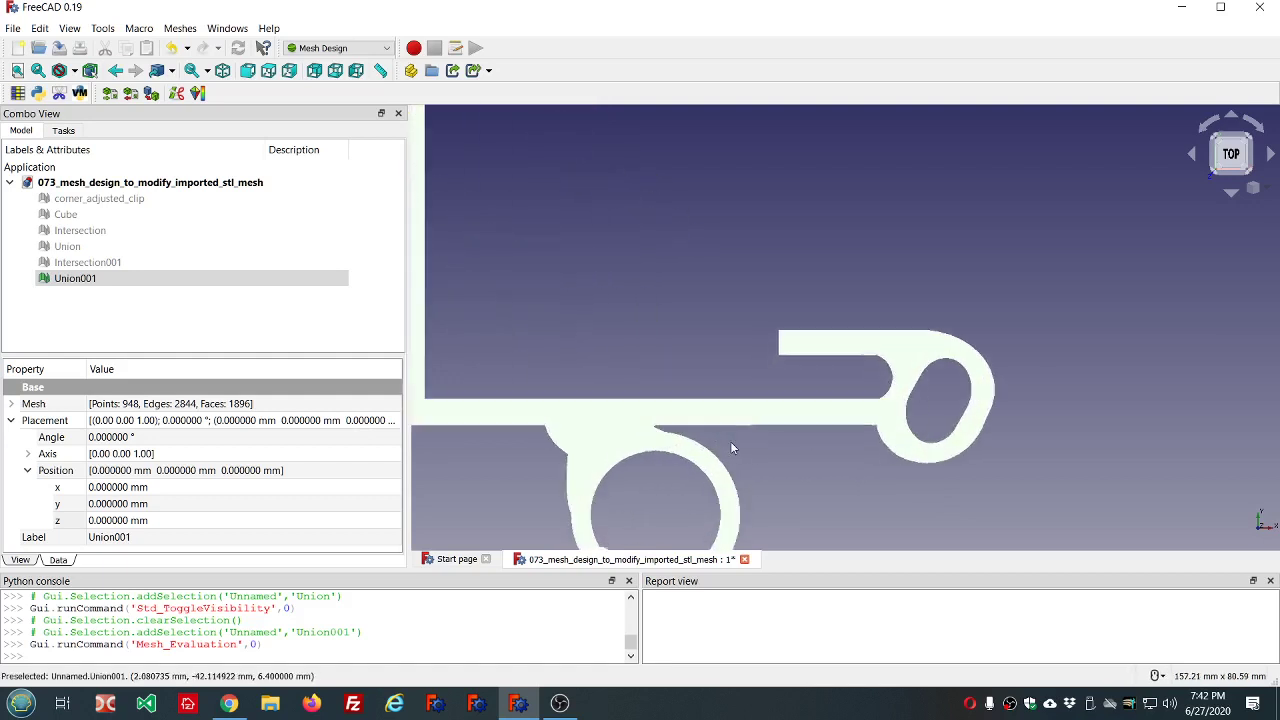
mouse_move(730, 441)
middle_mouse_down()
mouse_move(785, 426)
mouse_move(734, 371)
mouse_move(743, 294)
mouse_move(765, 506)
mouse_move(791, 496)
mouse_move(769, 502)
middle_mouse_up()
scroll(769, 502, "down", 3)
scroll(769, 502, "down", 5)
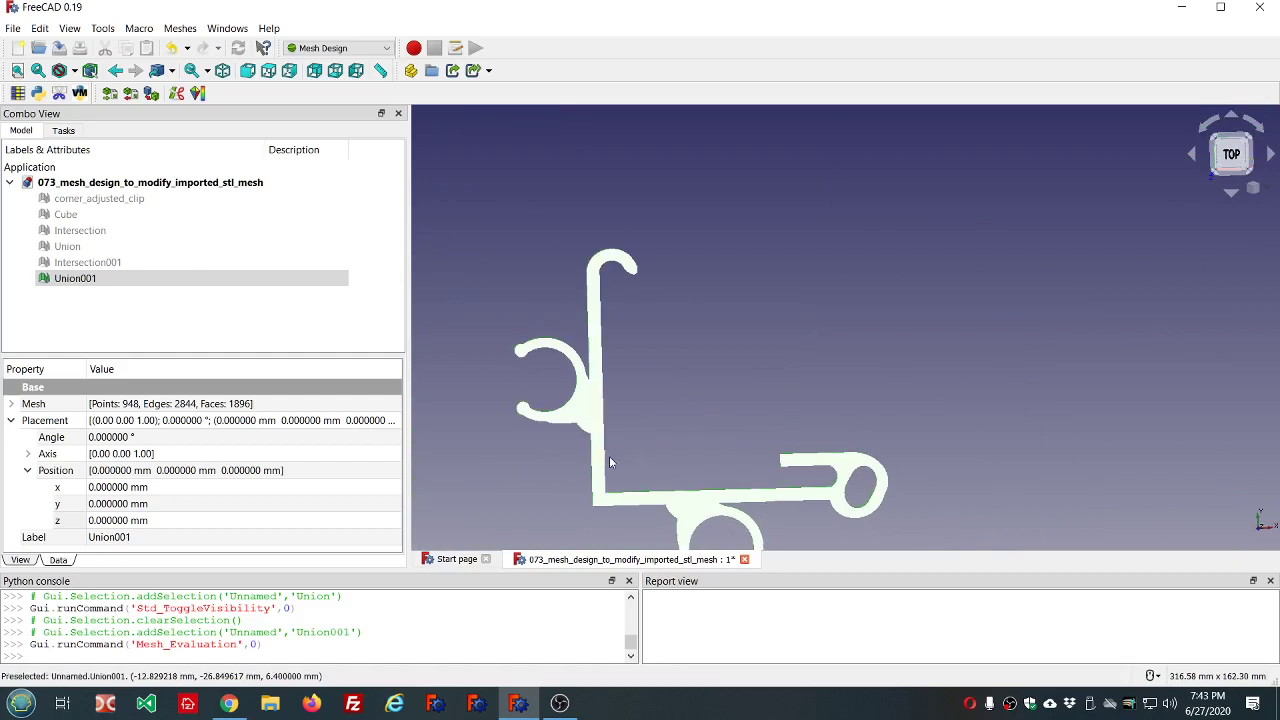
scroll(772, 518, "up", 5)
scroll(784, 500, "up", 5)
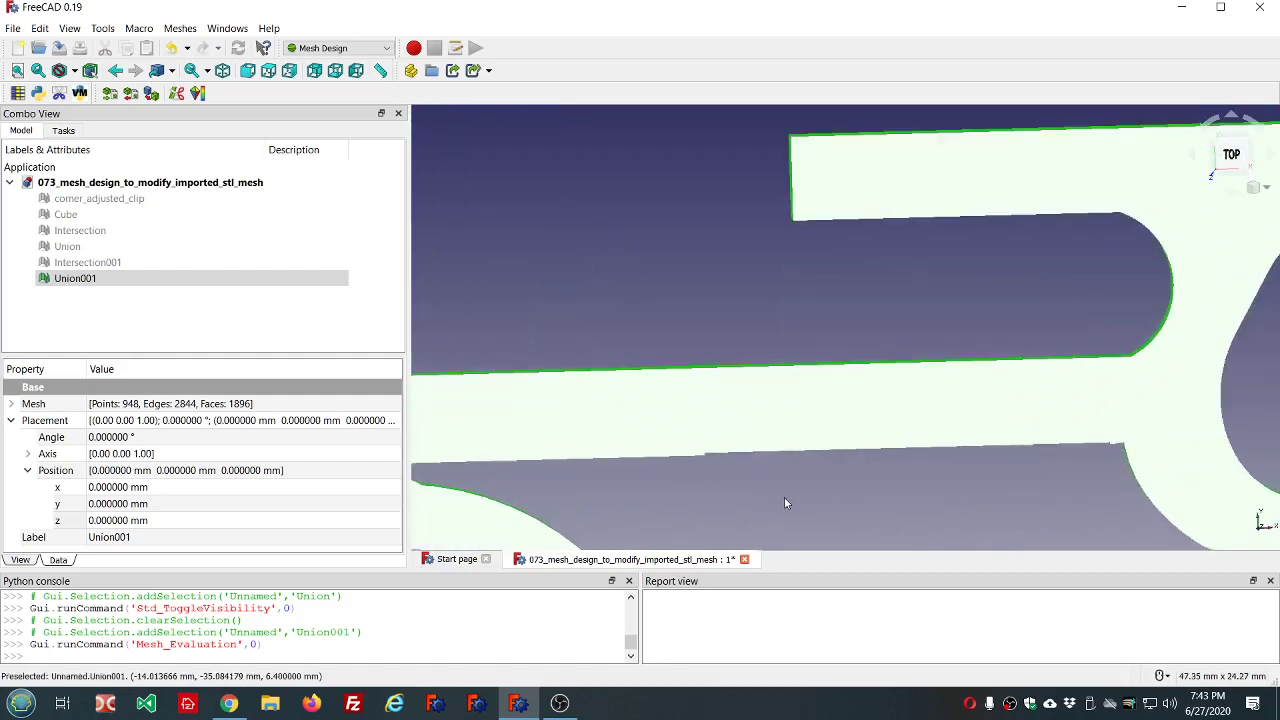
middle_click_drag(714, 466, 723, 455)
Step: Delete Union001 and make Intersection001 and the Union mesh visible again
left_click(106, 280)
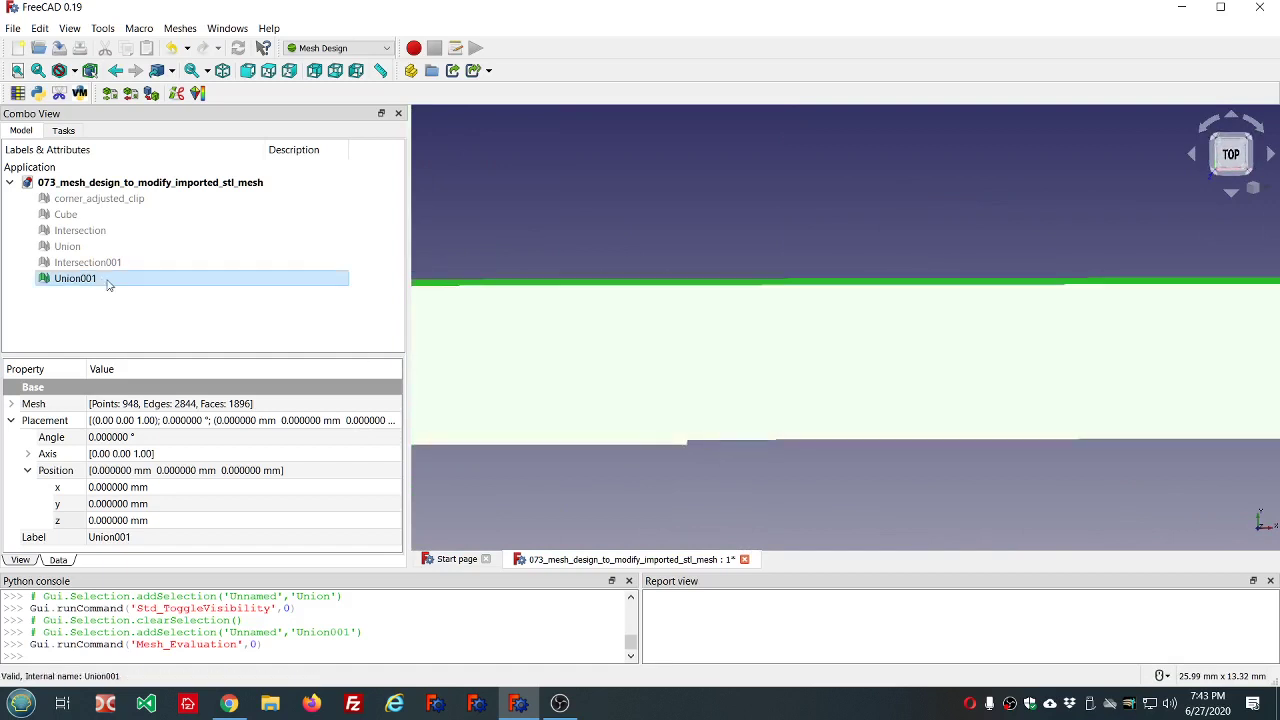
key("Delete")
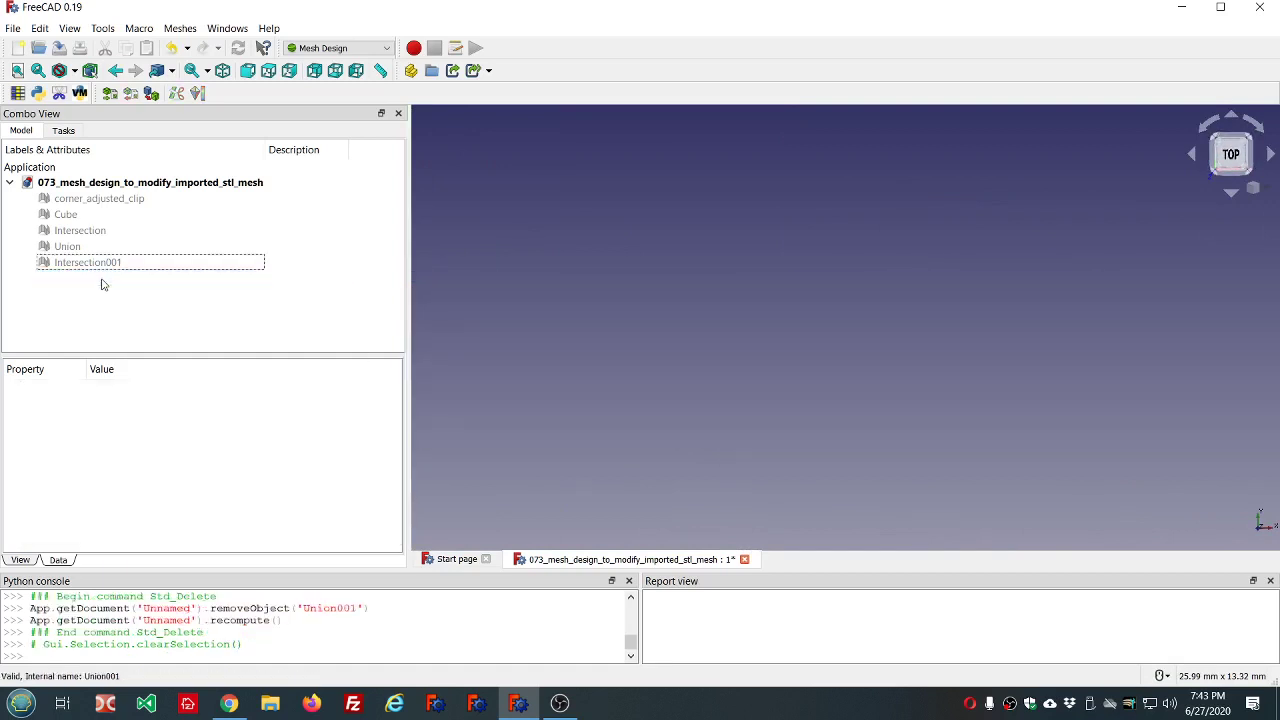
left_click(95, 263)
key("space")
left_click(90, 248)
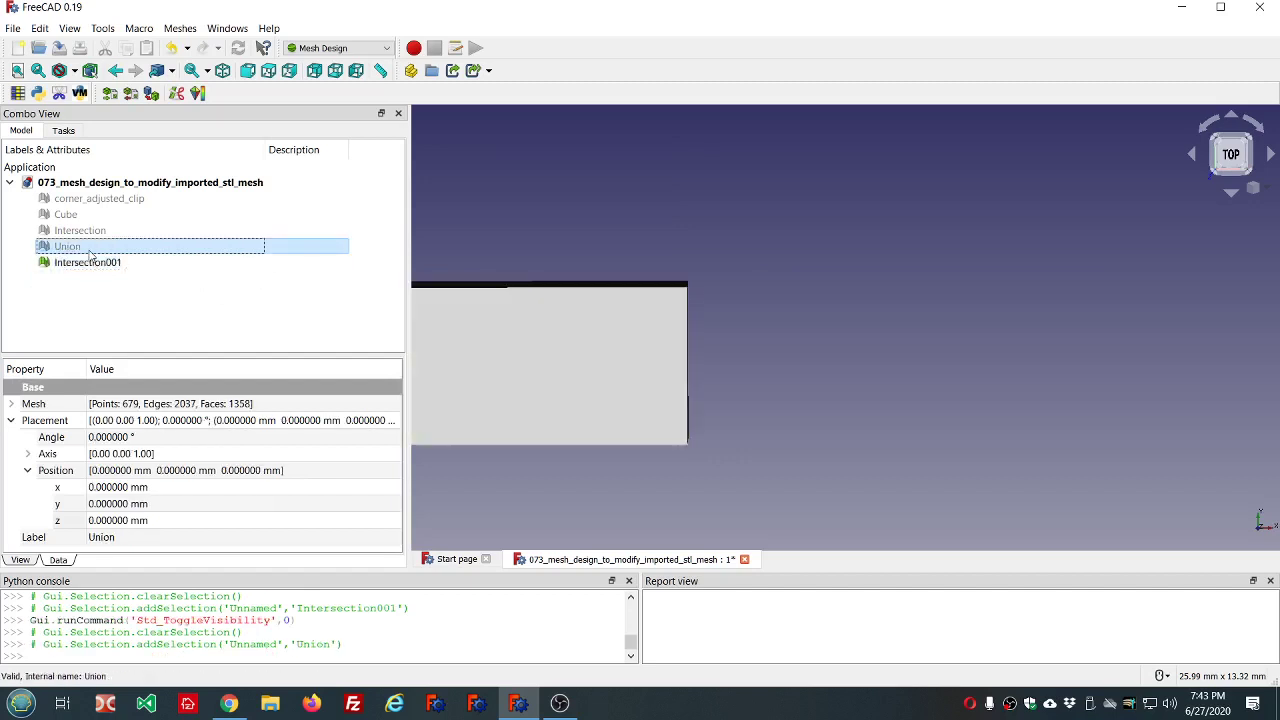
key("space")
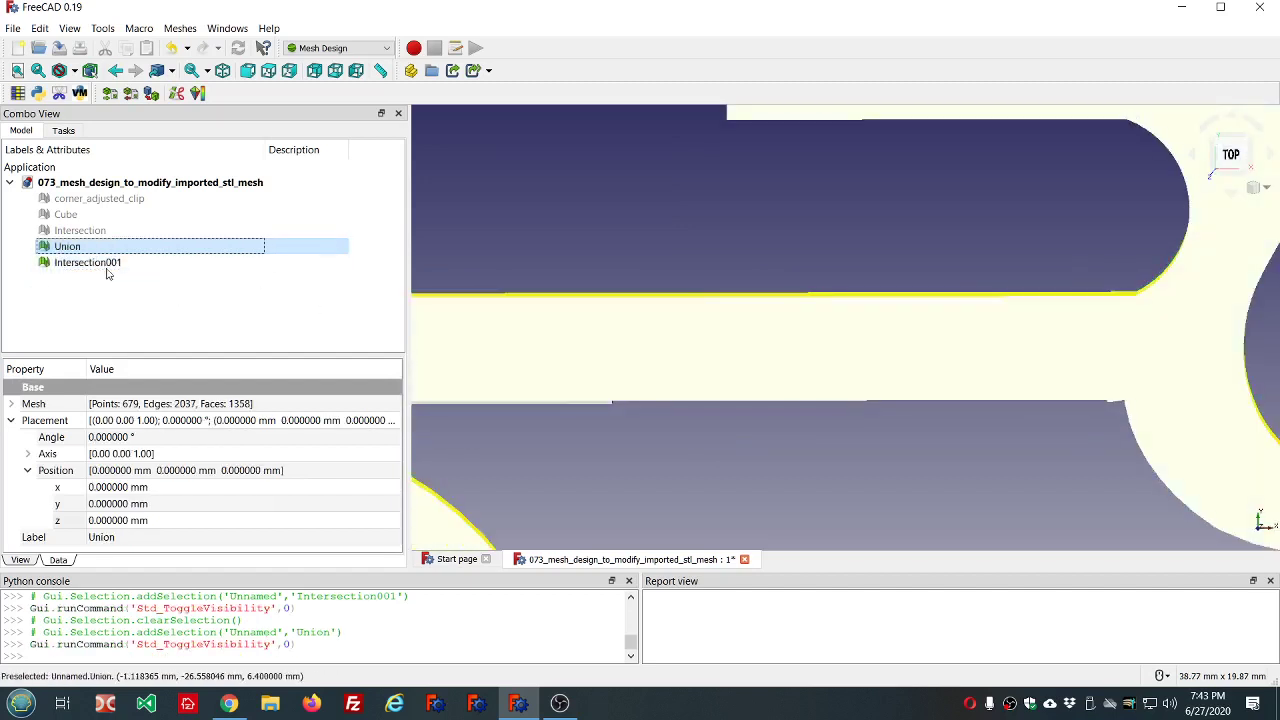
Step: Select Intersection001 and apply its Placement y position of 27 mm
left_click(103, 266)
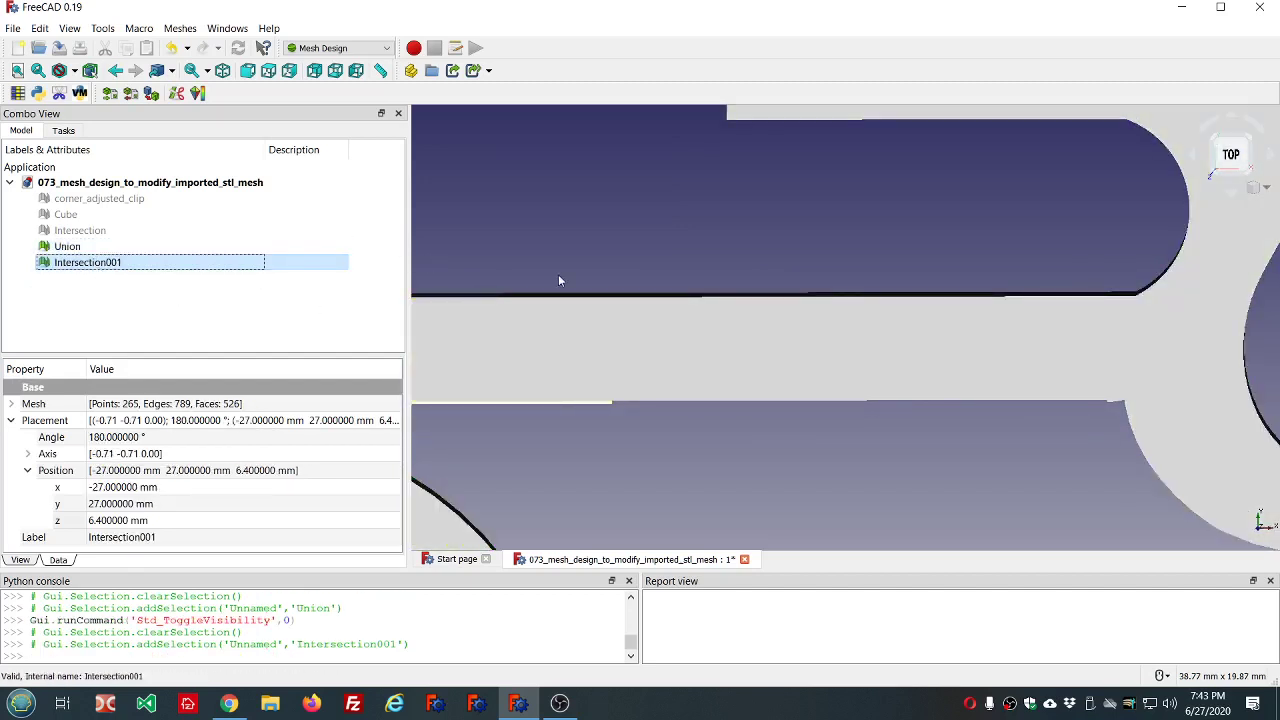
scroll(601, 302, "up", 2)
scroll(599, 299, "up", 1)
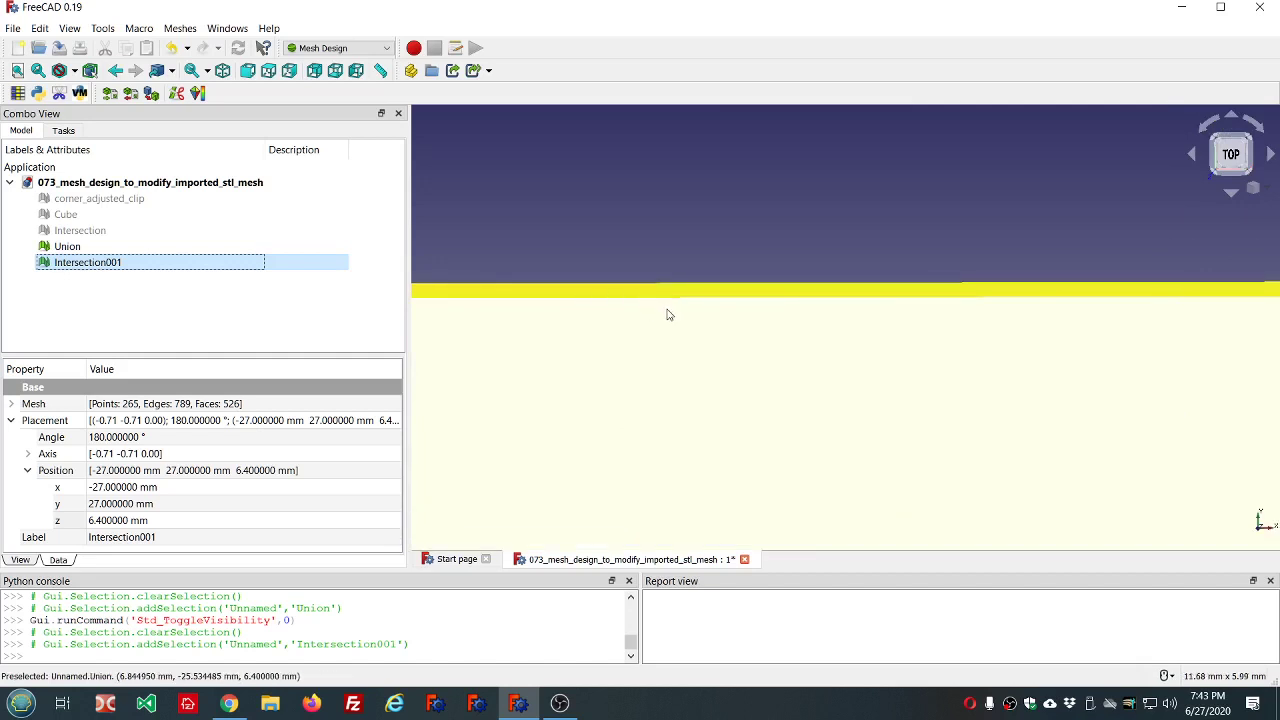
scroll(706, 320, "down", 1)
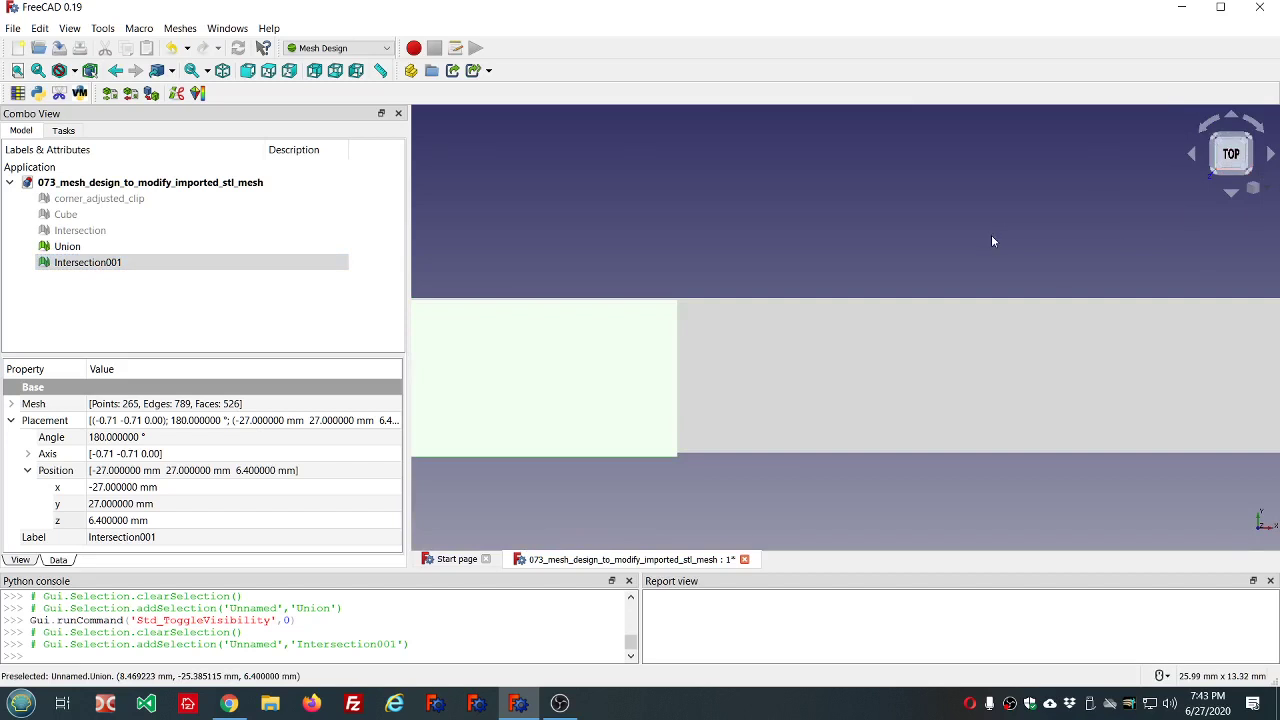
scroll(714, 363, "up", 1)
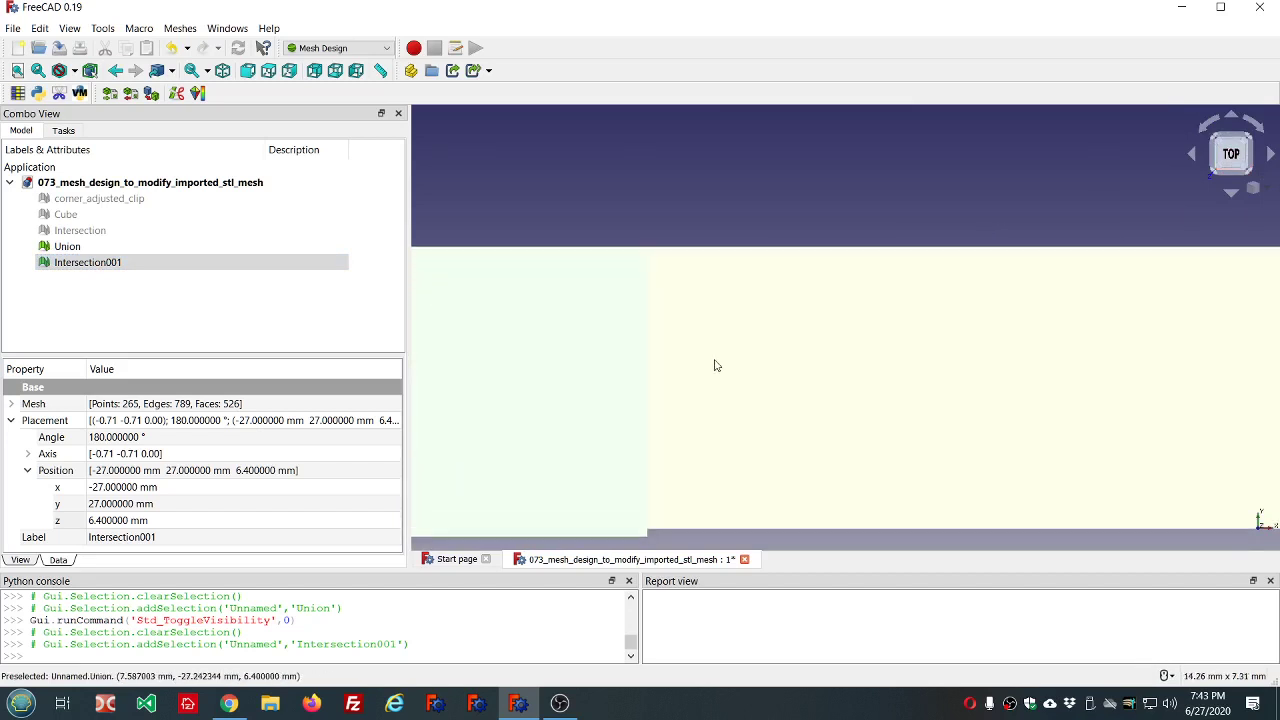
scroll(719, 190, "up", 3)
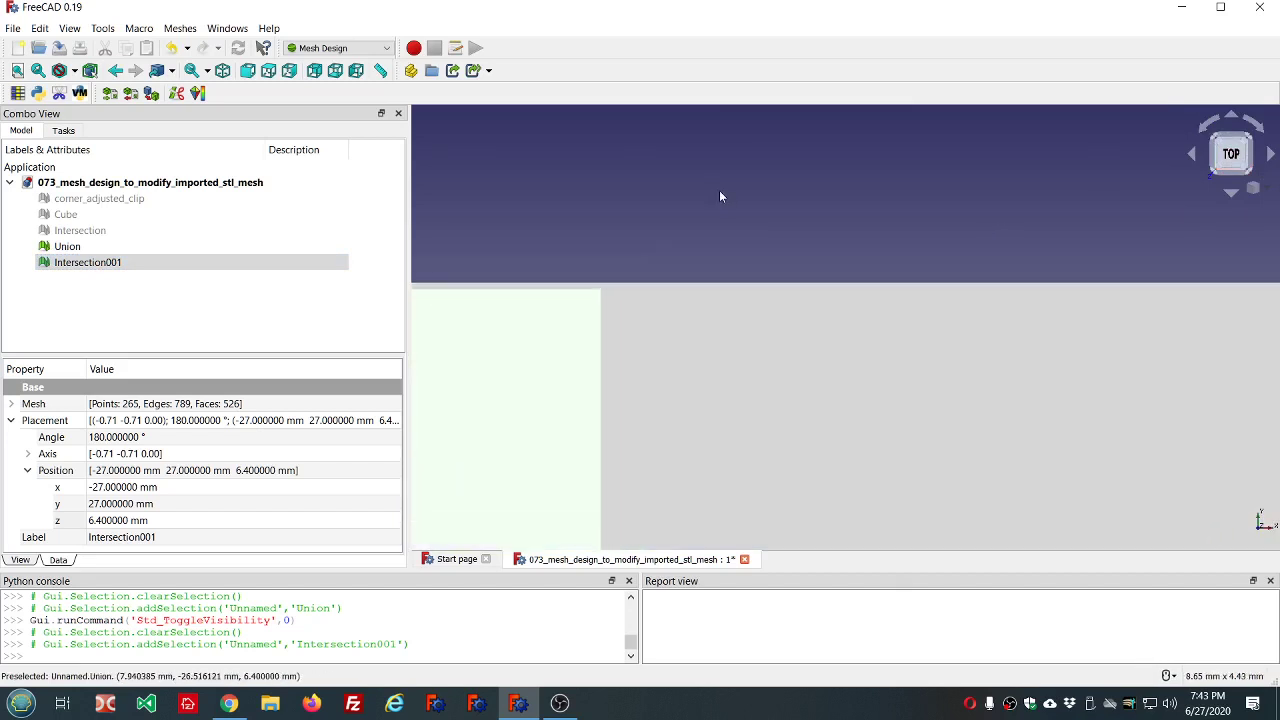
left_click(178, 505)
key("Return")
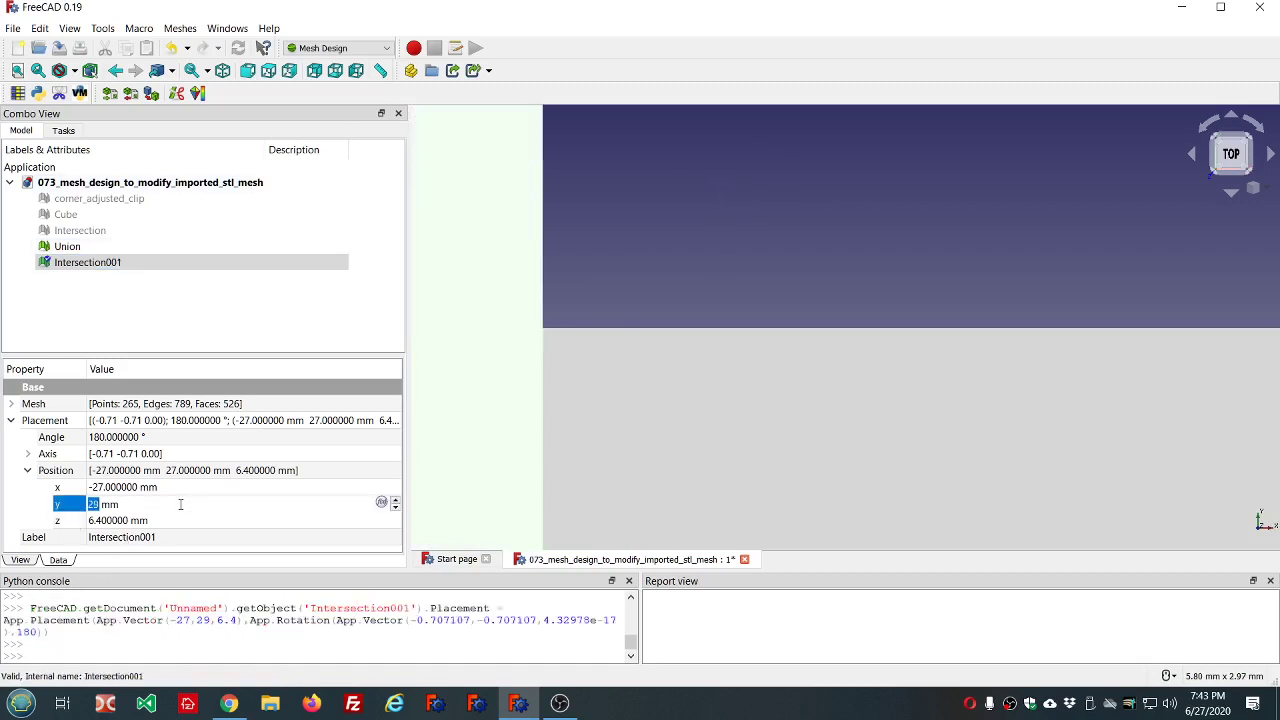
Step: Refine Intersection001's y position, trying 27.05 and 27.075 before settling on 27.06 mm
scroll(180, 504, "up", 1)
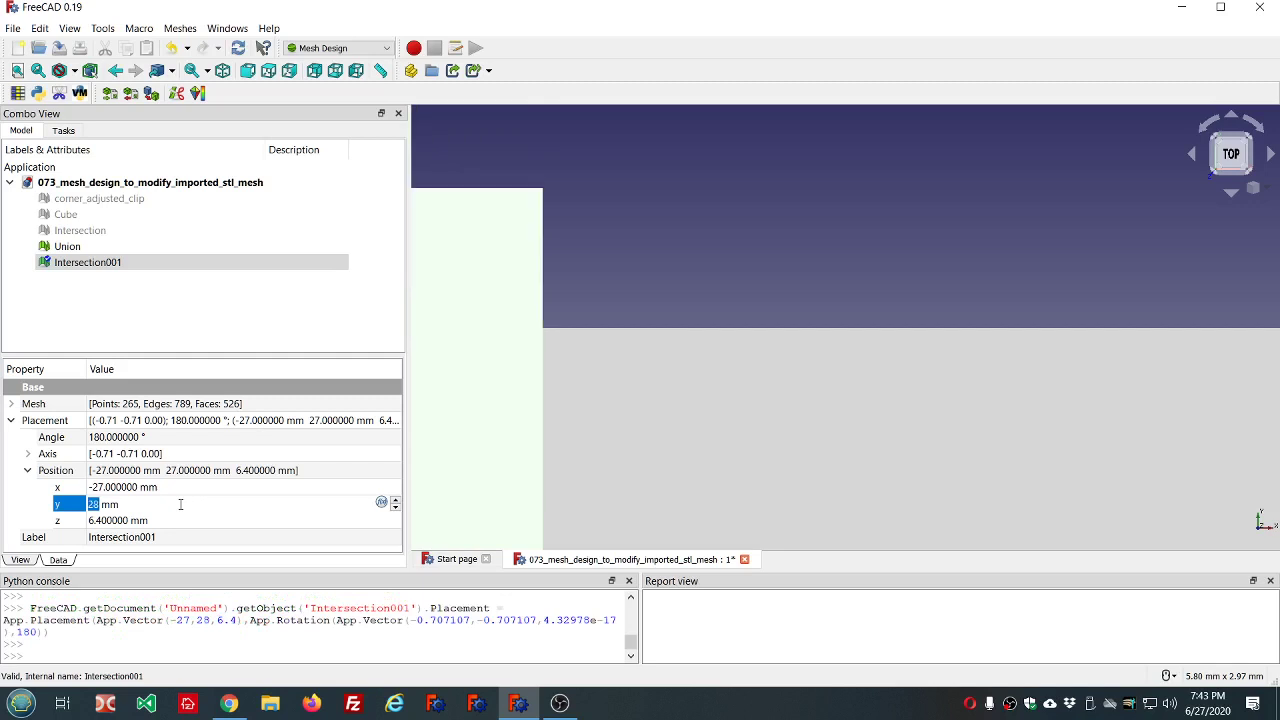
scroll(180, 504, "down", 1)
left_click(180, 504)
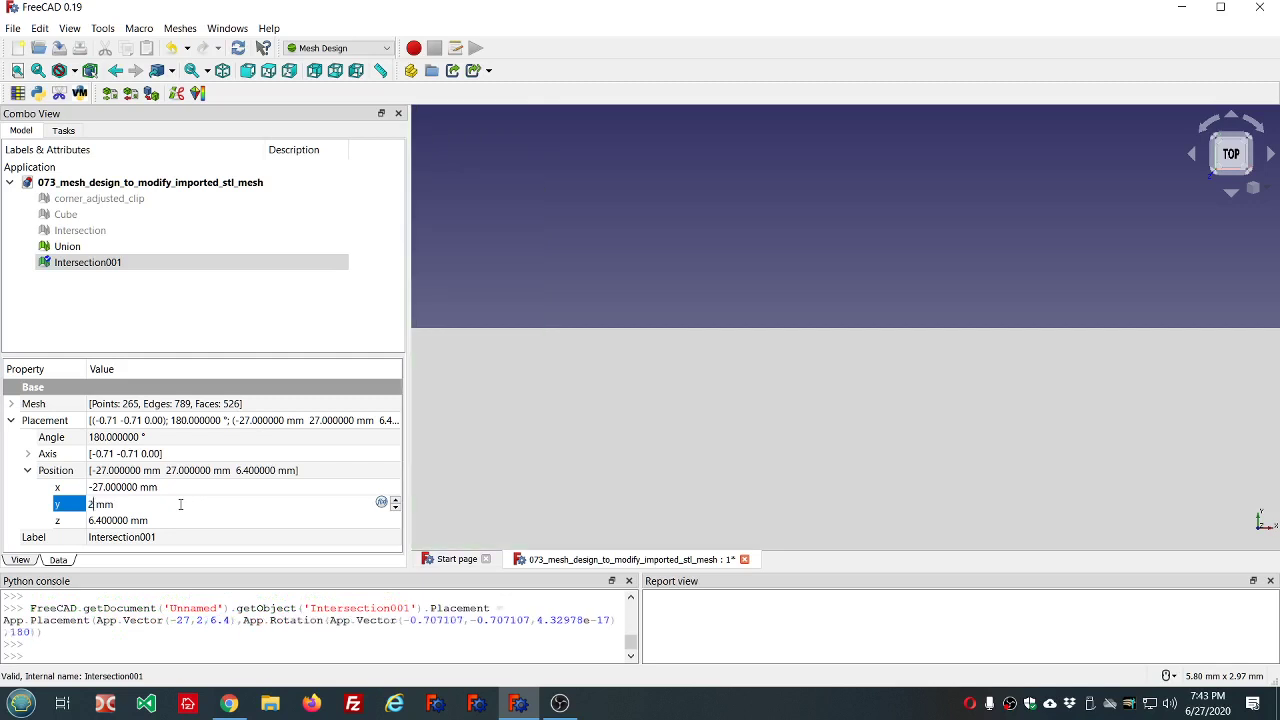
type(".1")
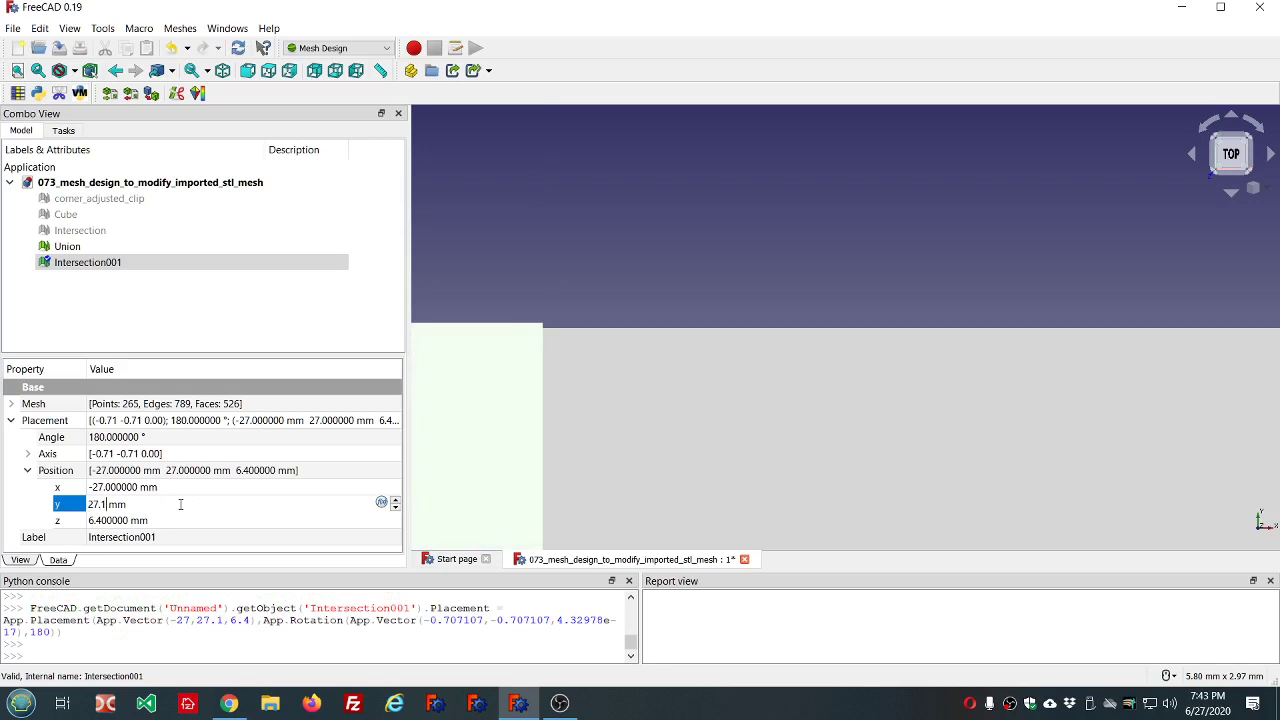
key("BackSpace")
type("0")
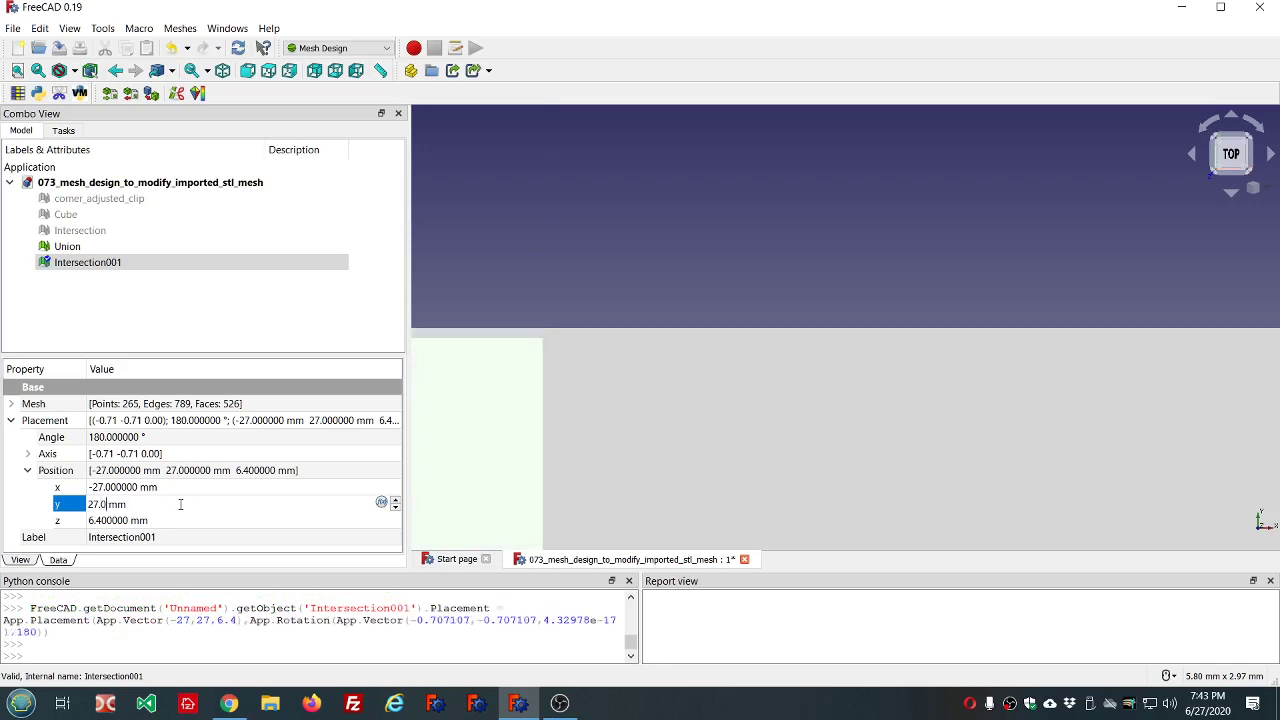
type("5")
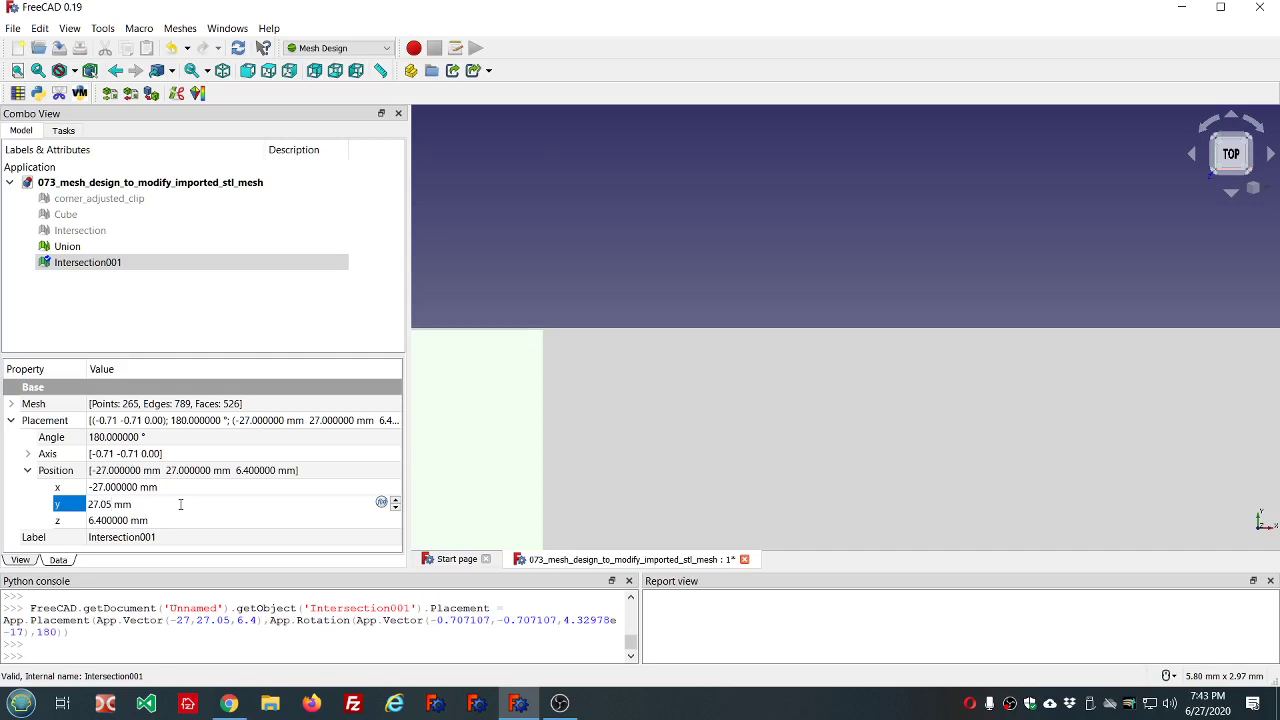
key("BackSpace")
type("75")
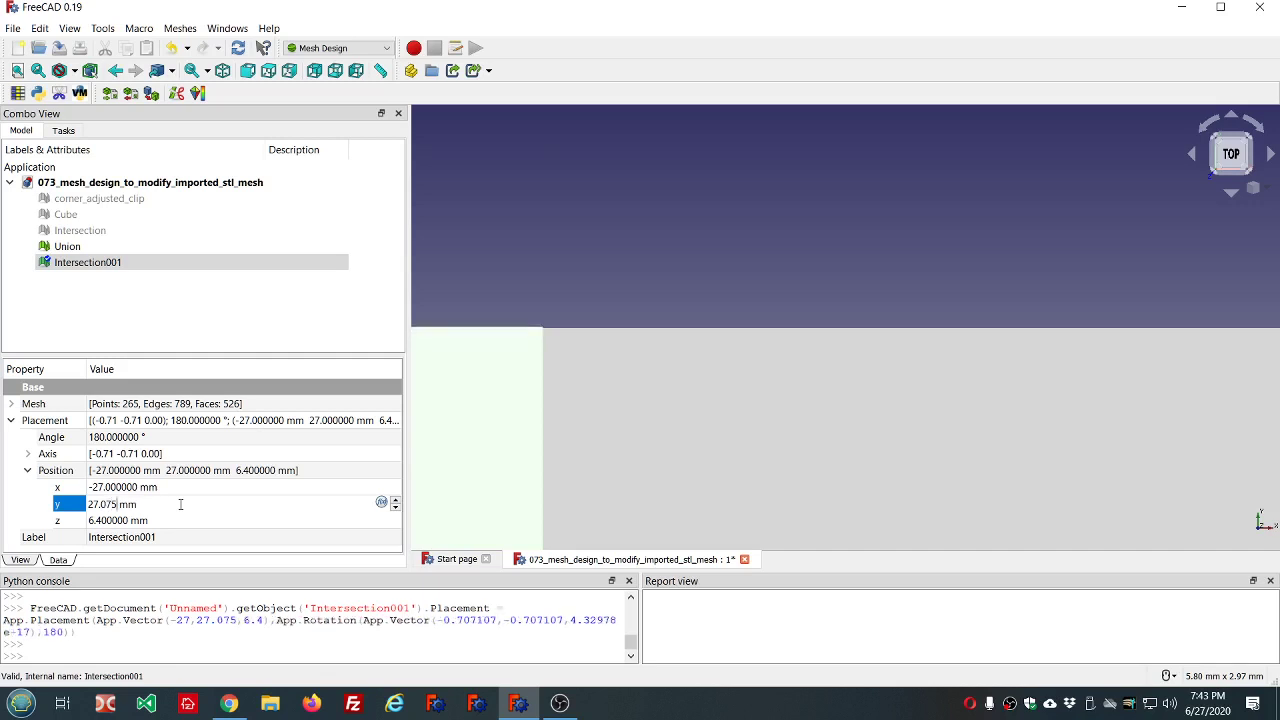
key("BackSpace")
key("BackSpace")
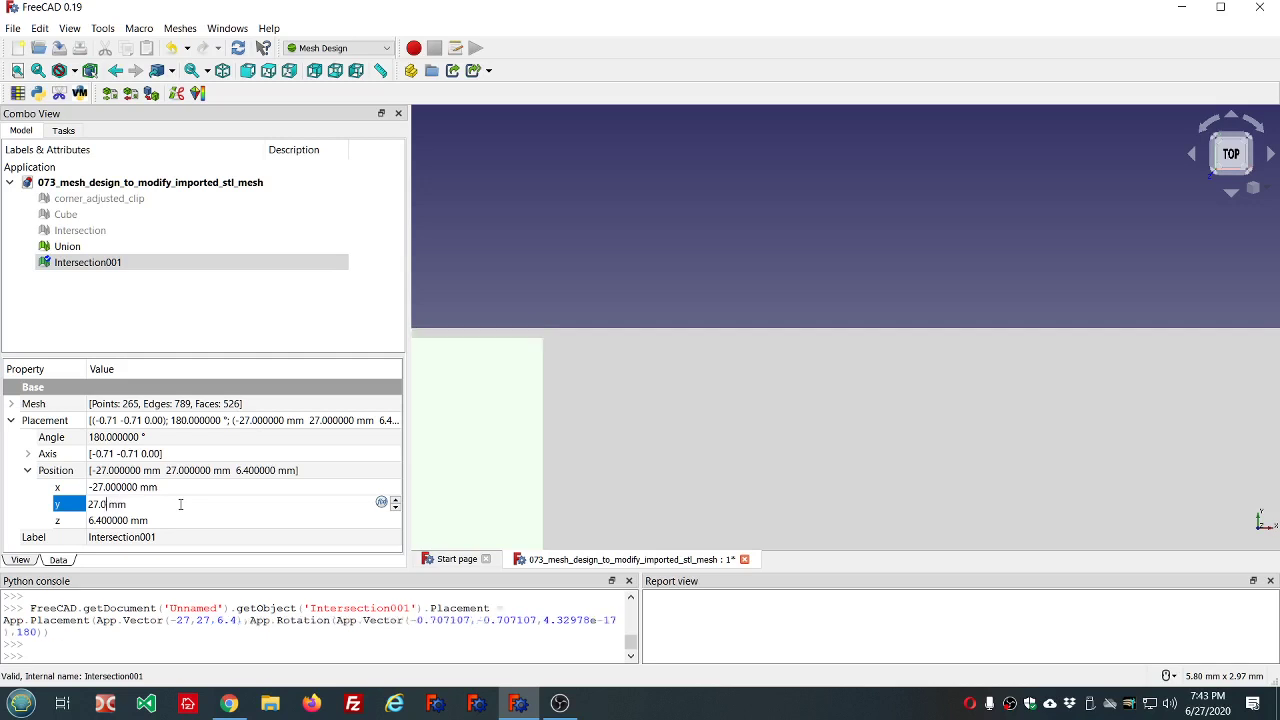
type("6")
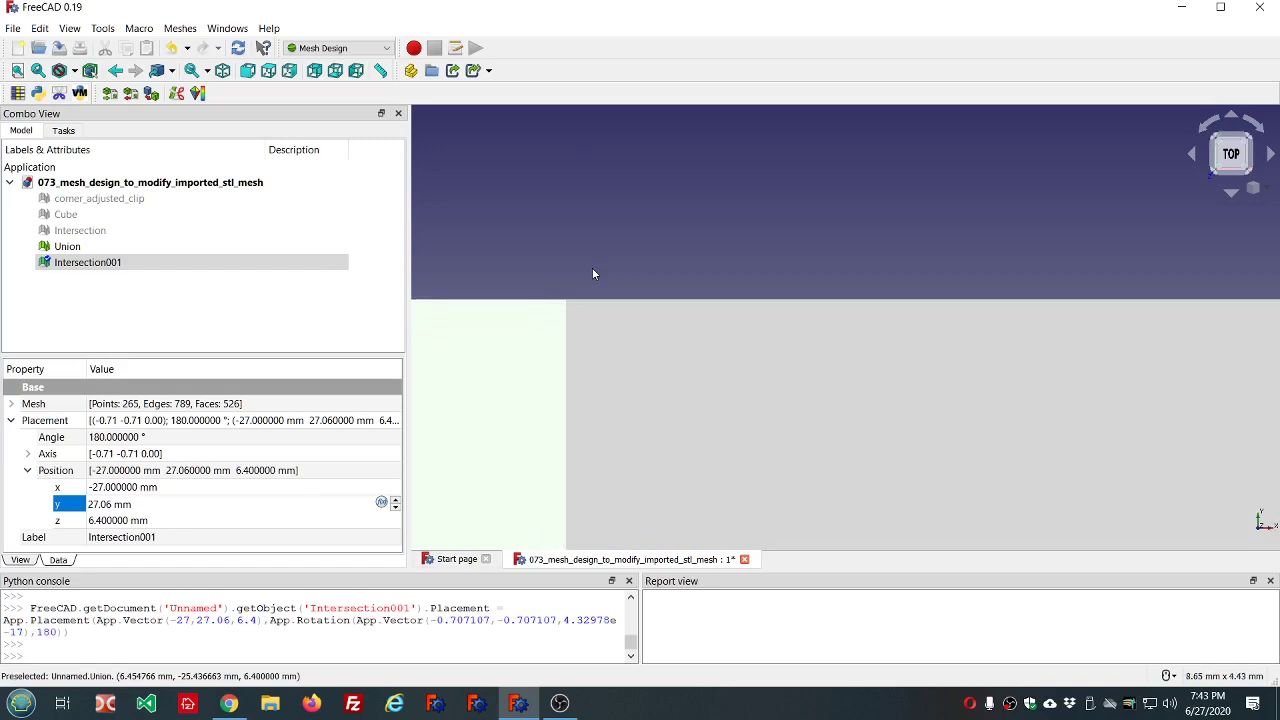
left_click(357, 323)
scroll(769, 337, "down", 3)
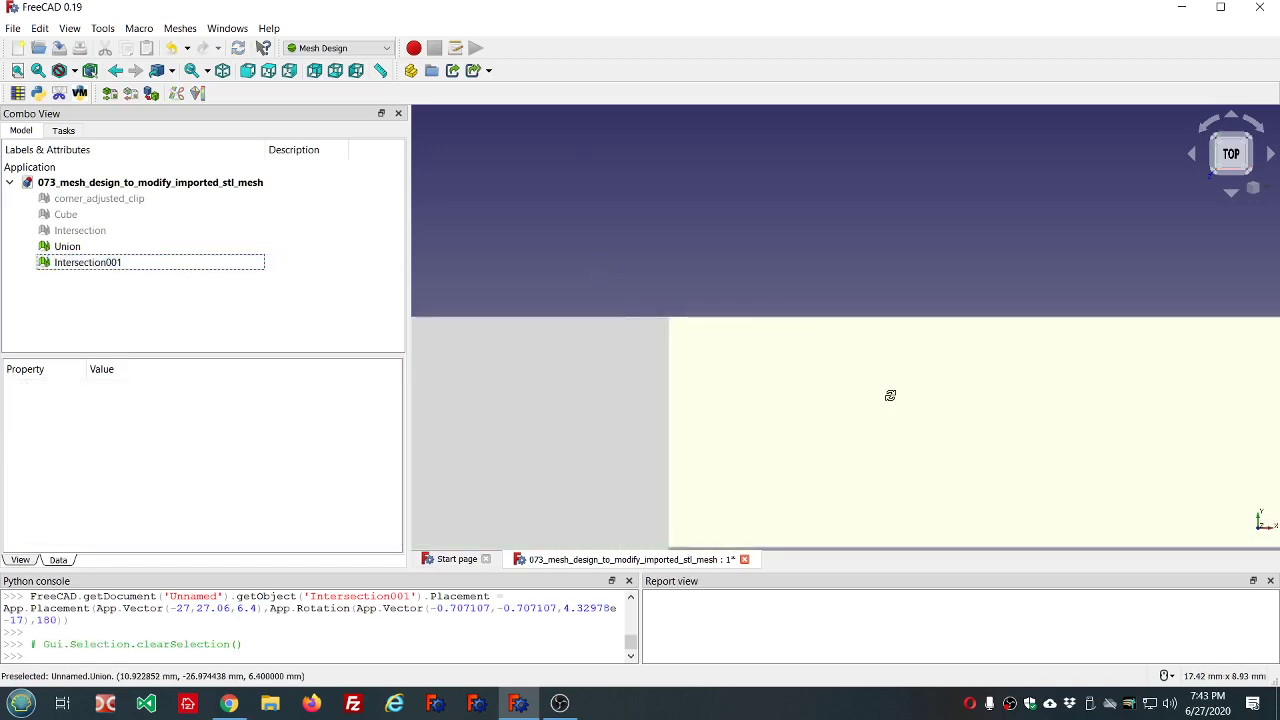
middle_click_drag(890, 395, 684, 364)
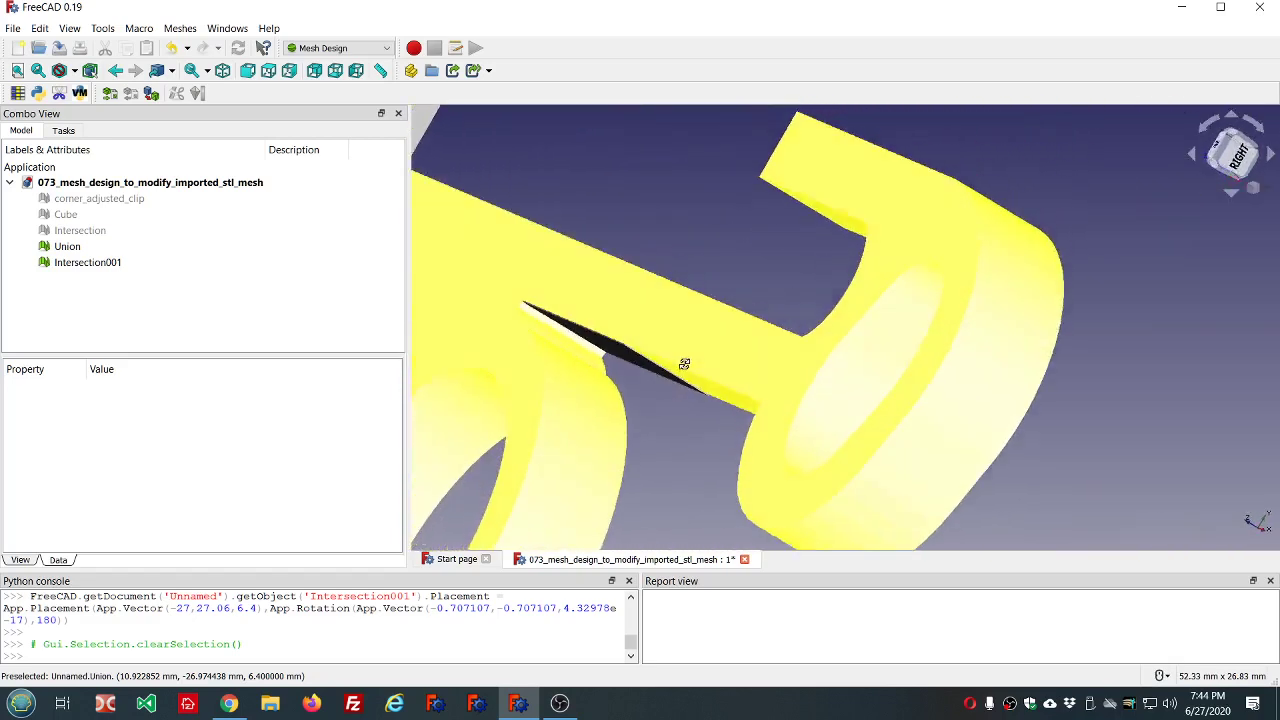
scroll(684, 364, "up", 10)
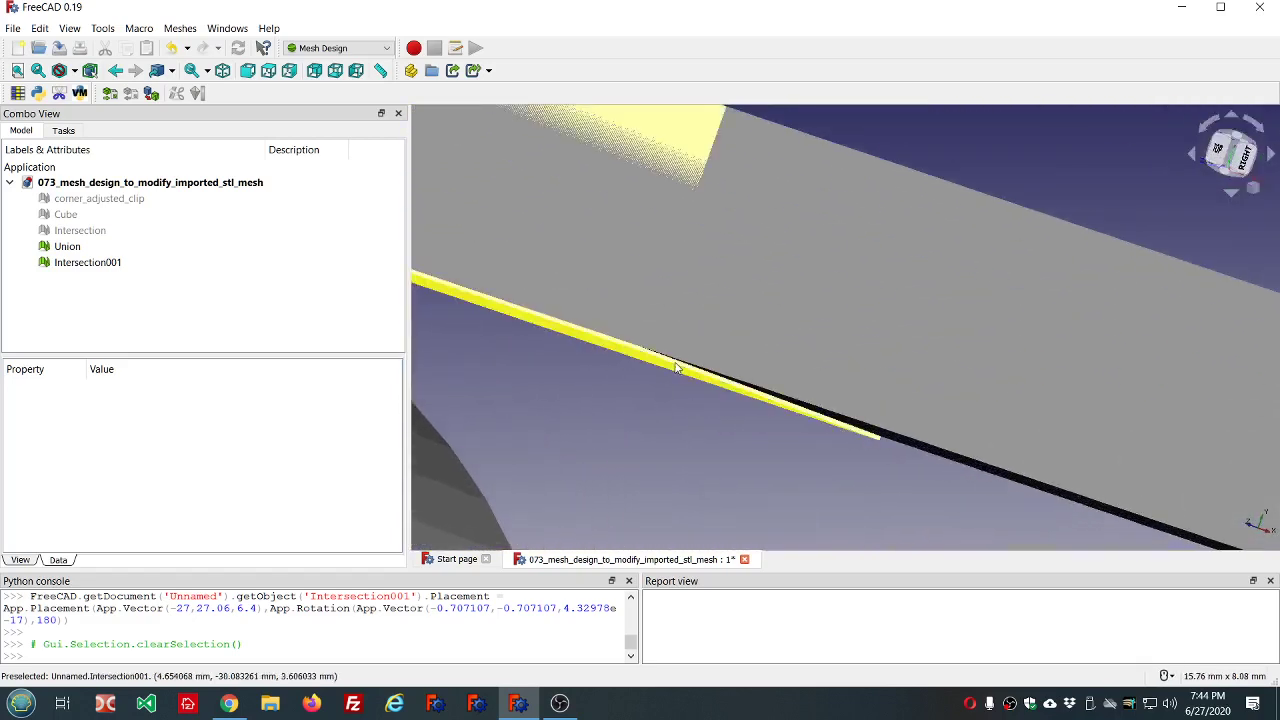
scroll(676, 367, "up", 3)
middle_click_drag(689, 337, 717, 358)
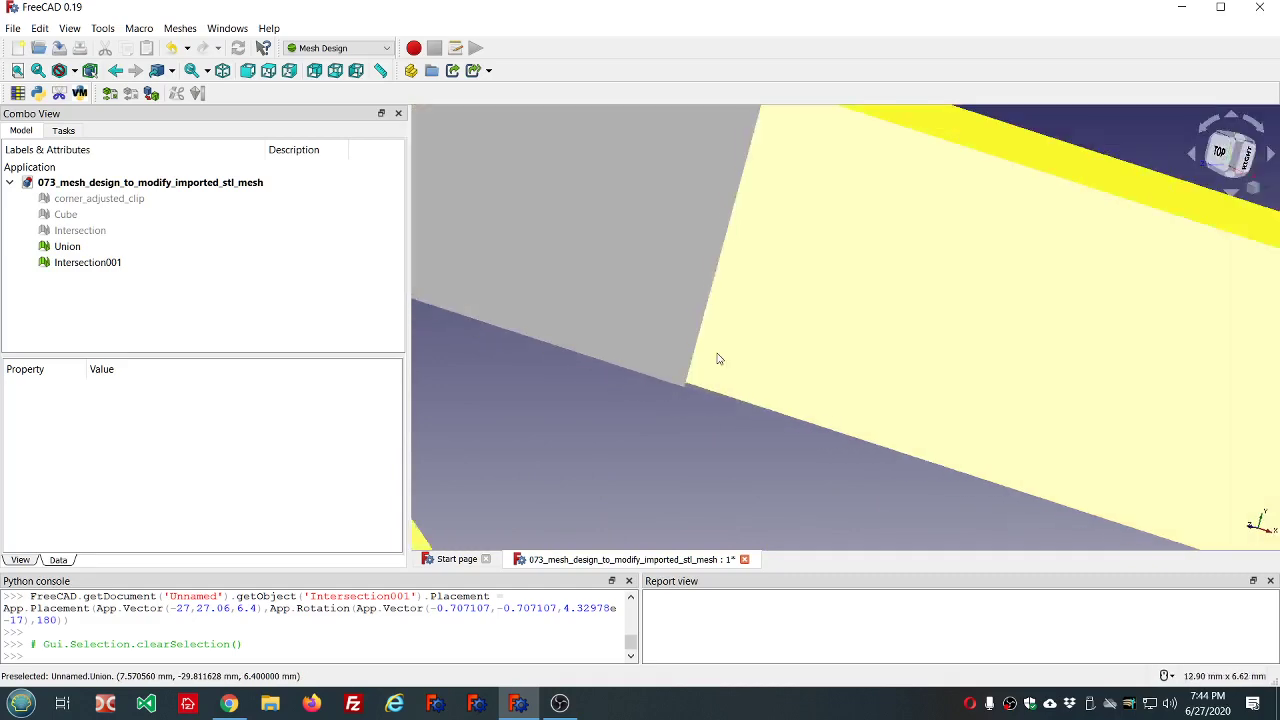
scroll(717, 358, "down", 5)
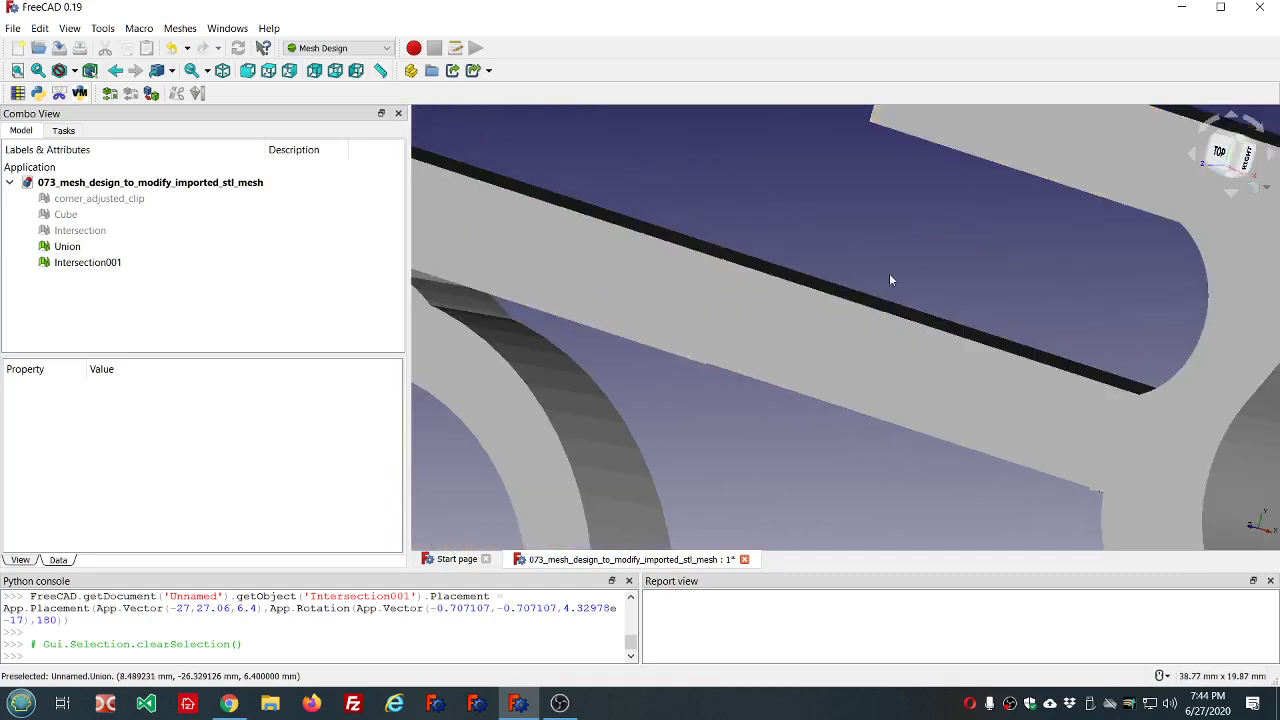
middle_click_drag(891, 280, 985, 279)
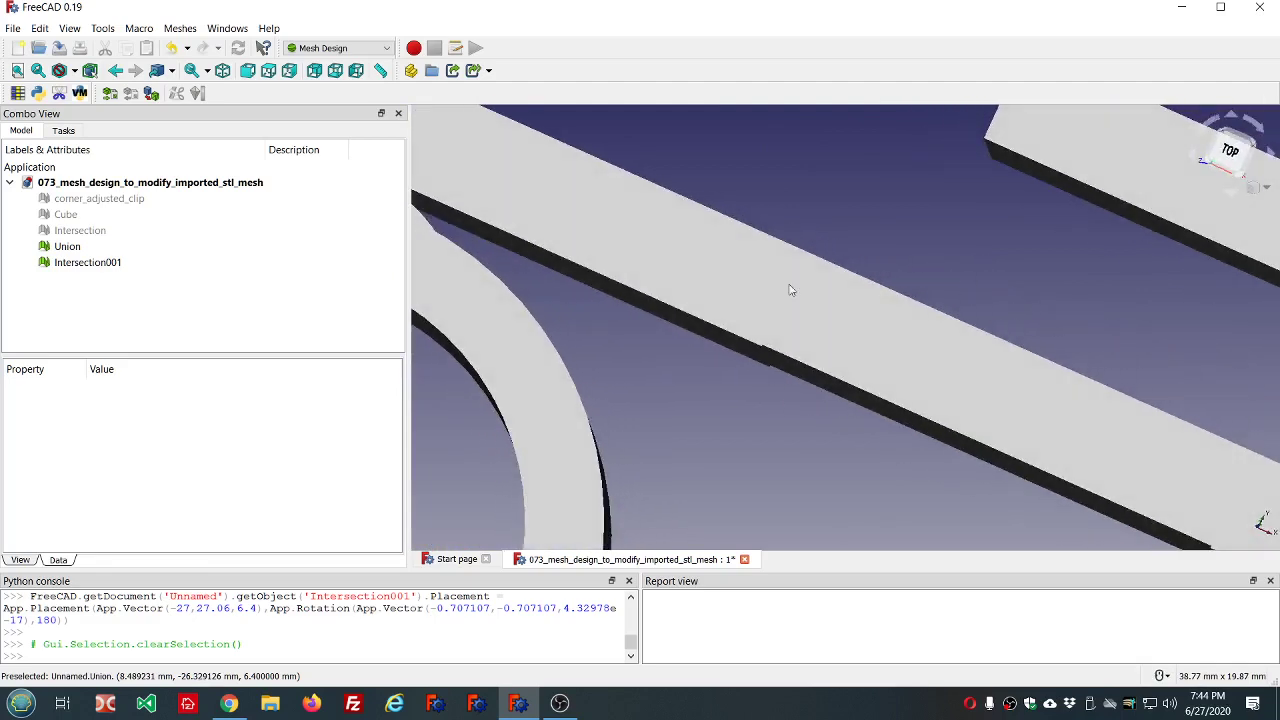
left_click(88, 262)
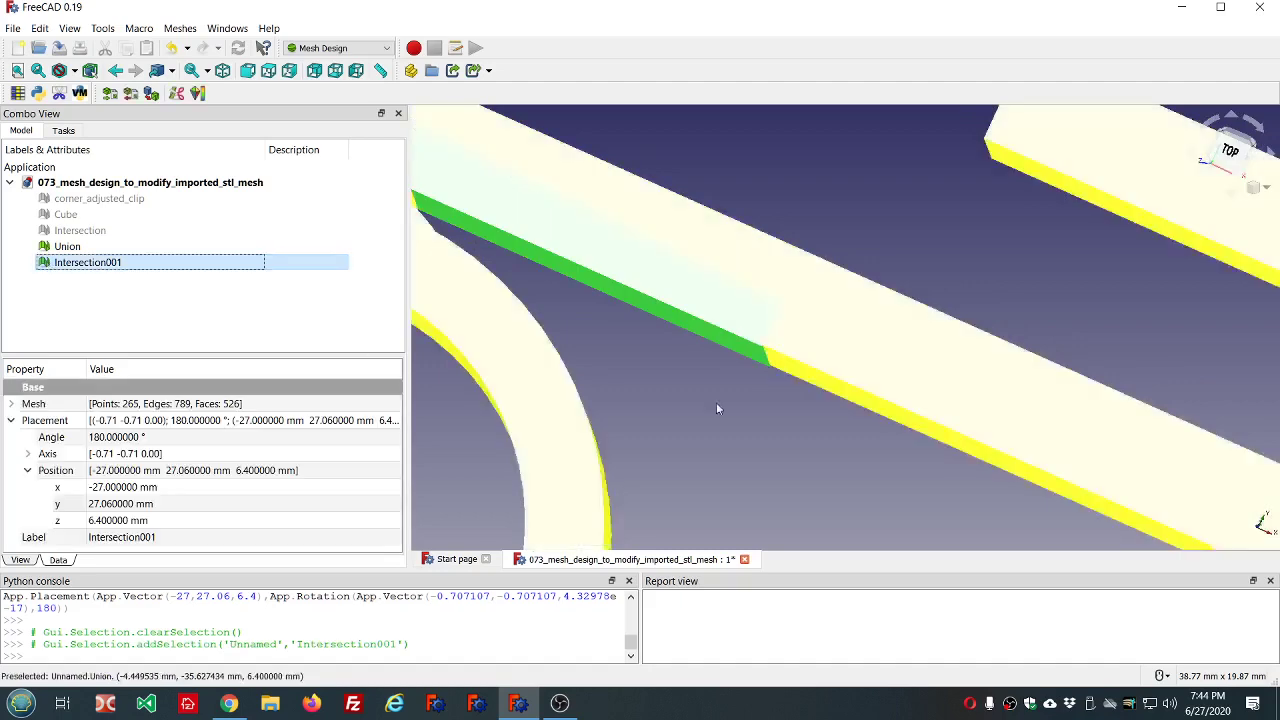
scroll(876, 445, "down", 5)
middle_click_drag(876, 445, 643, 330)
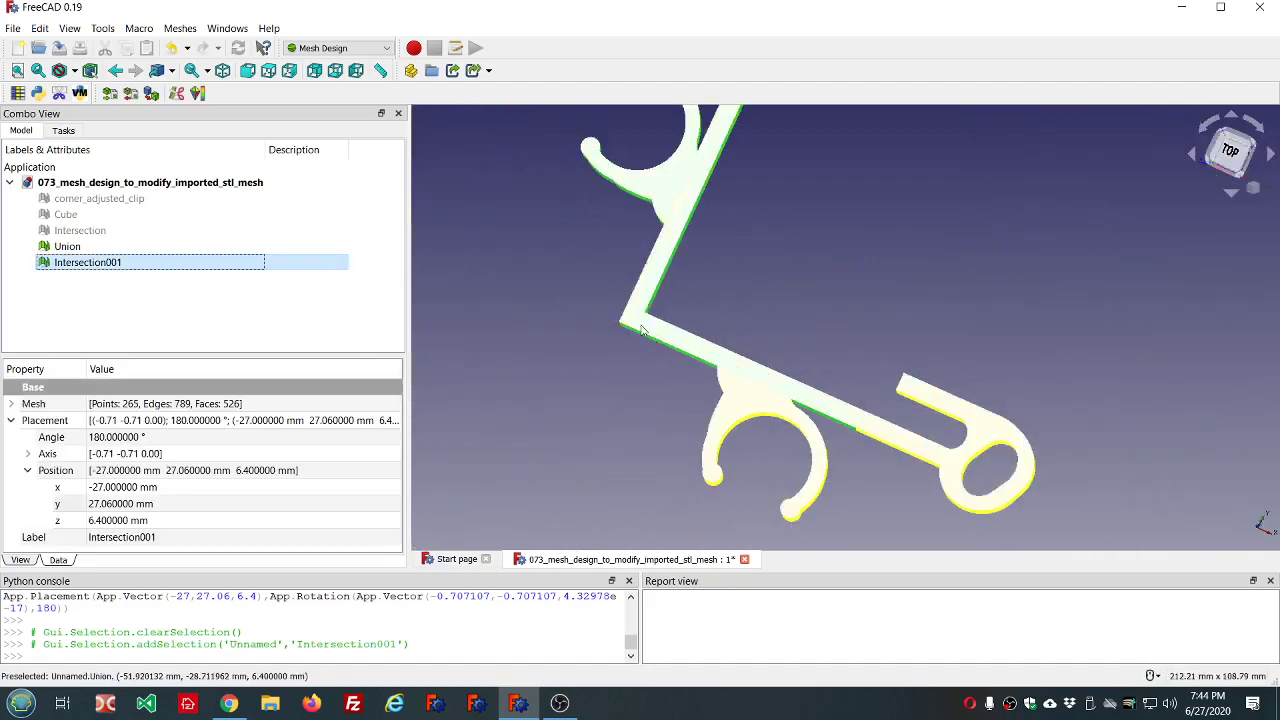
scroll(643, 330, "up", 5)
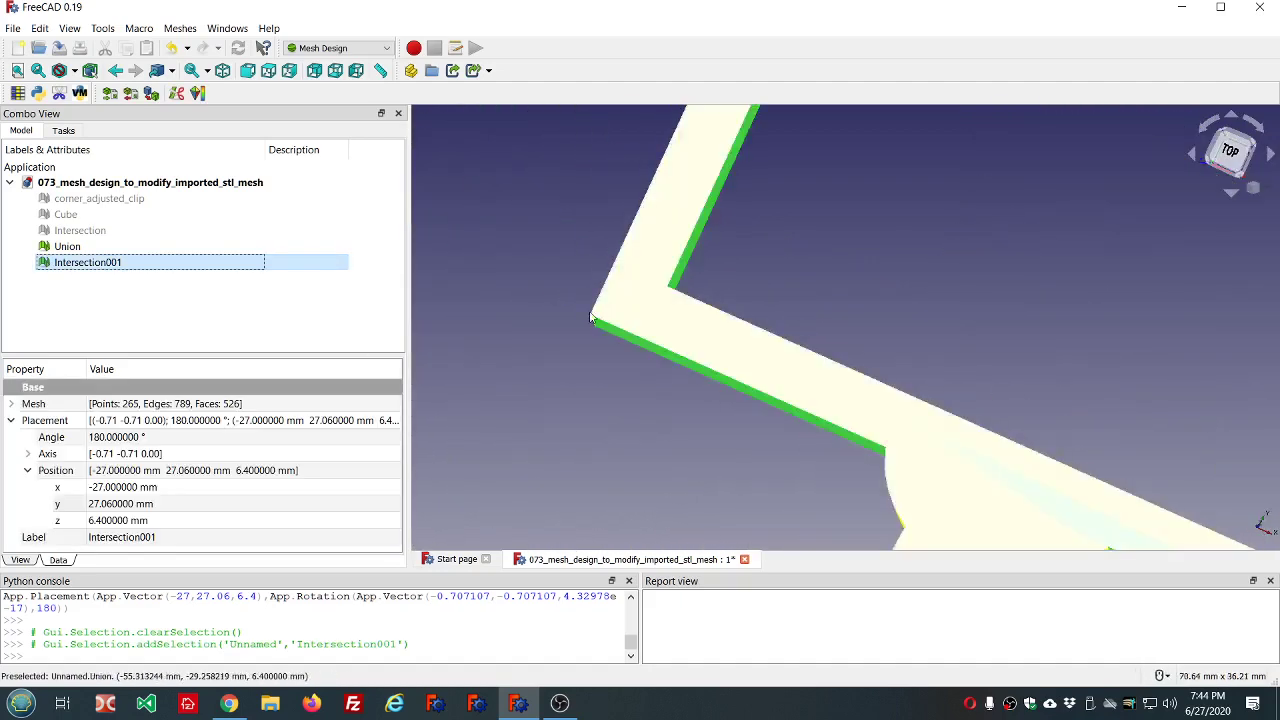
scroll(723, 265, "down", 5)
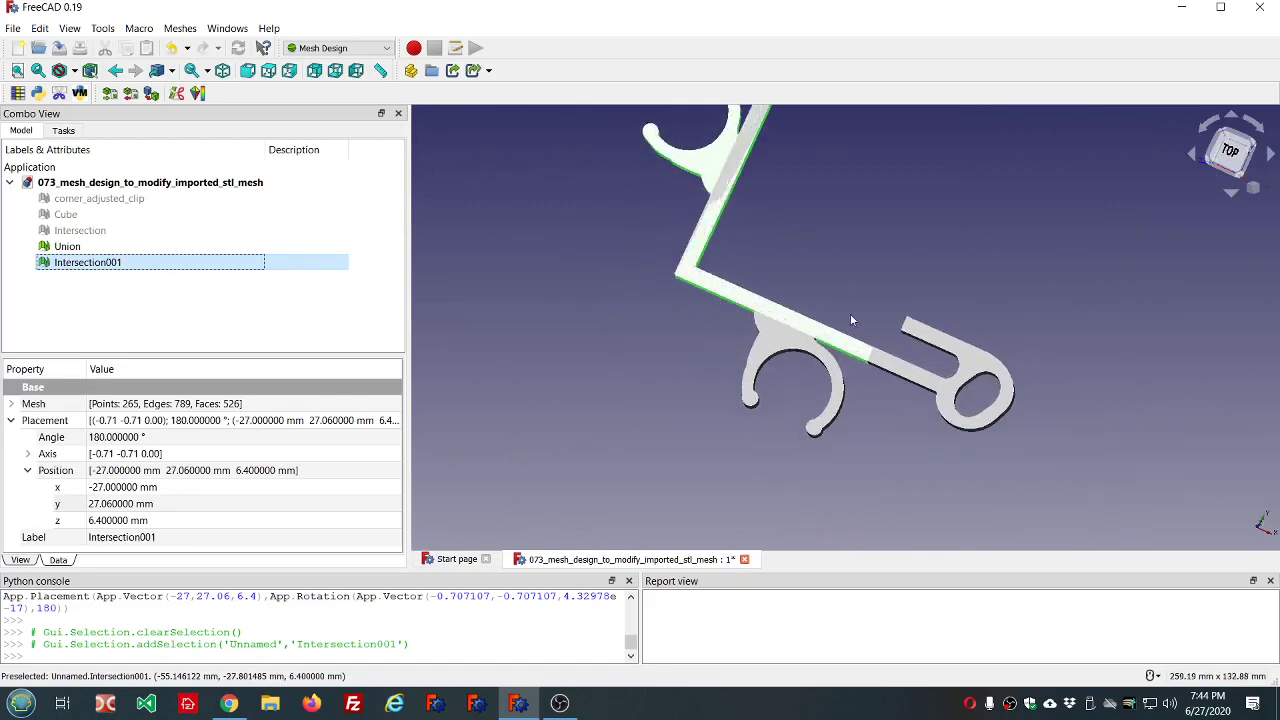
scroll(850, 313, "up", 8)
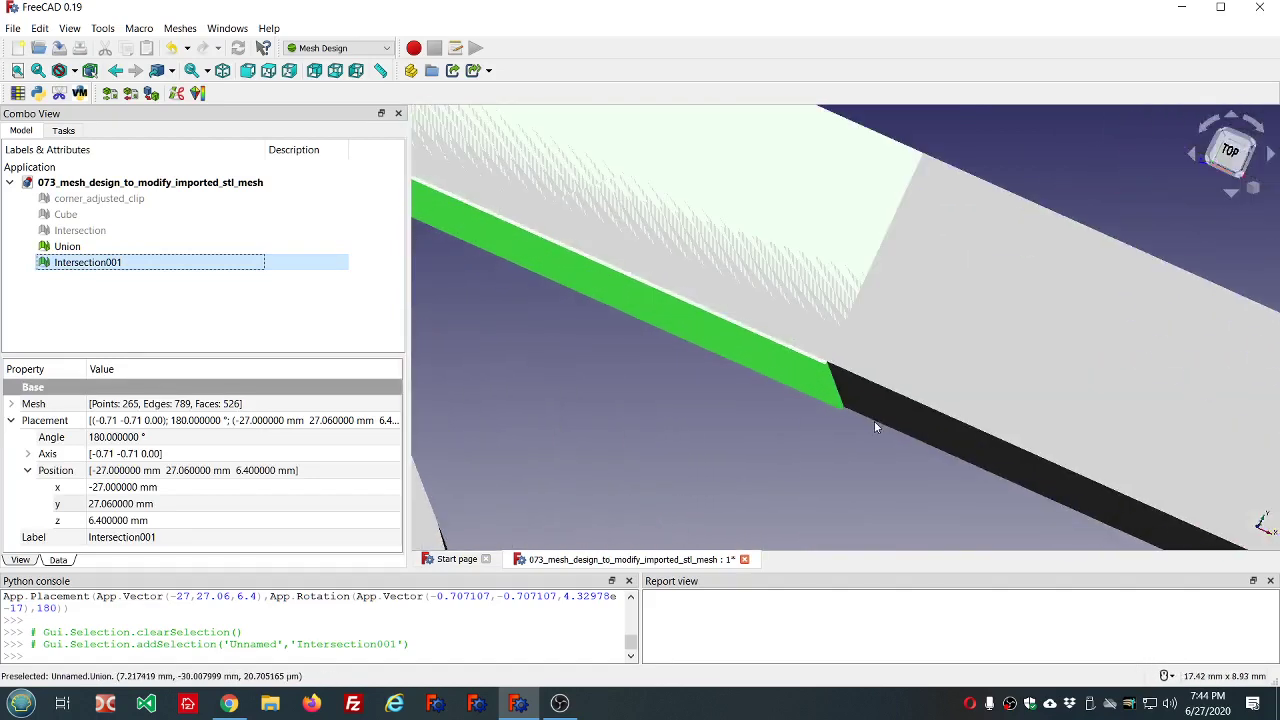
middle_click_drag(870, 447, 916, 457)
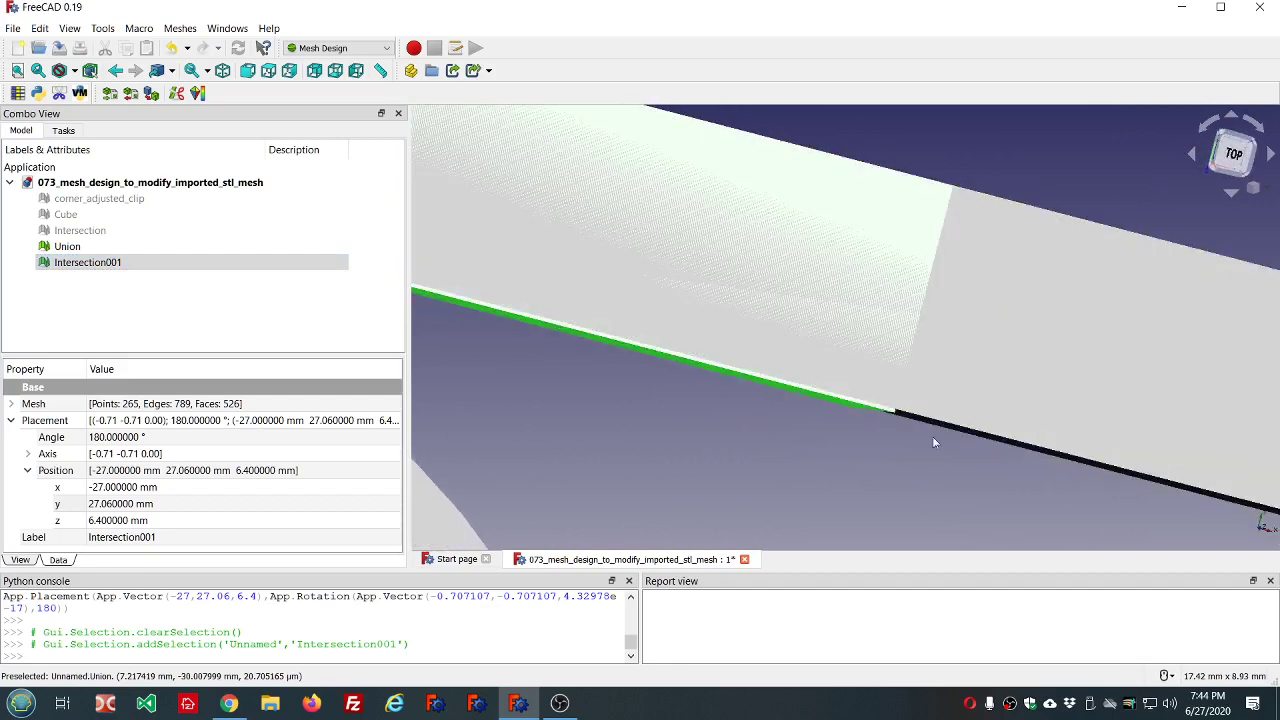
left_click(1233, 153)
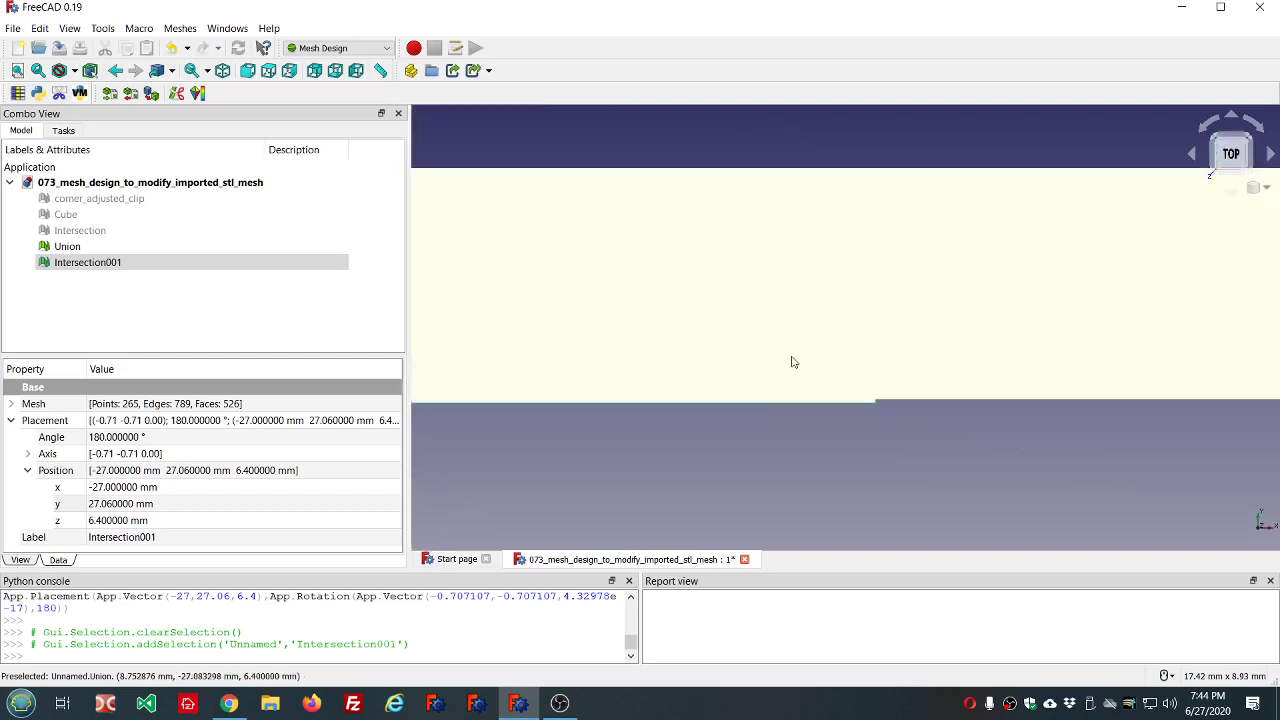
scroll(797, 365, "down", 2)
scroll(955, 320, "up", 1)
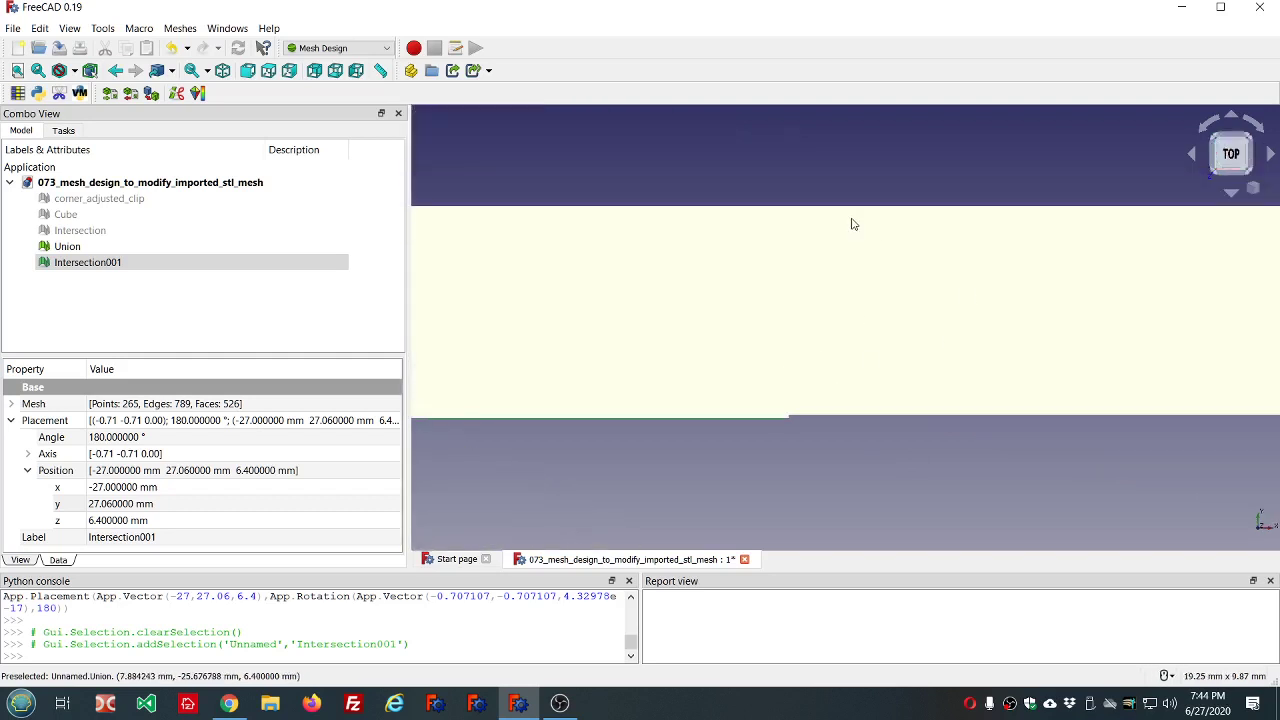
scroll(853, 224, "down", 2)
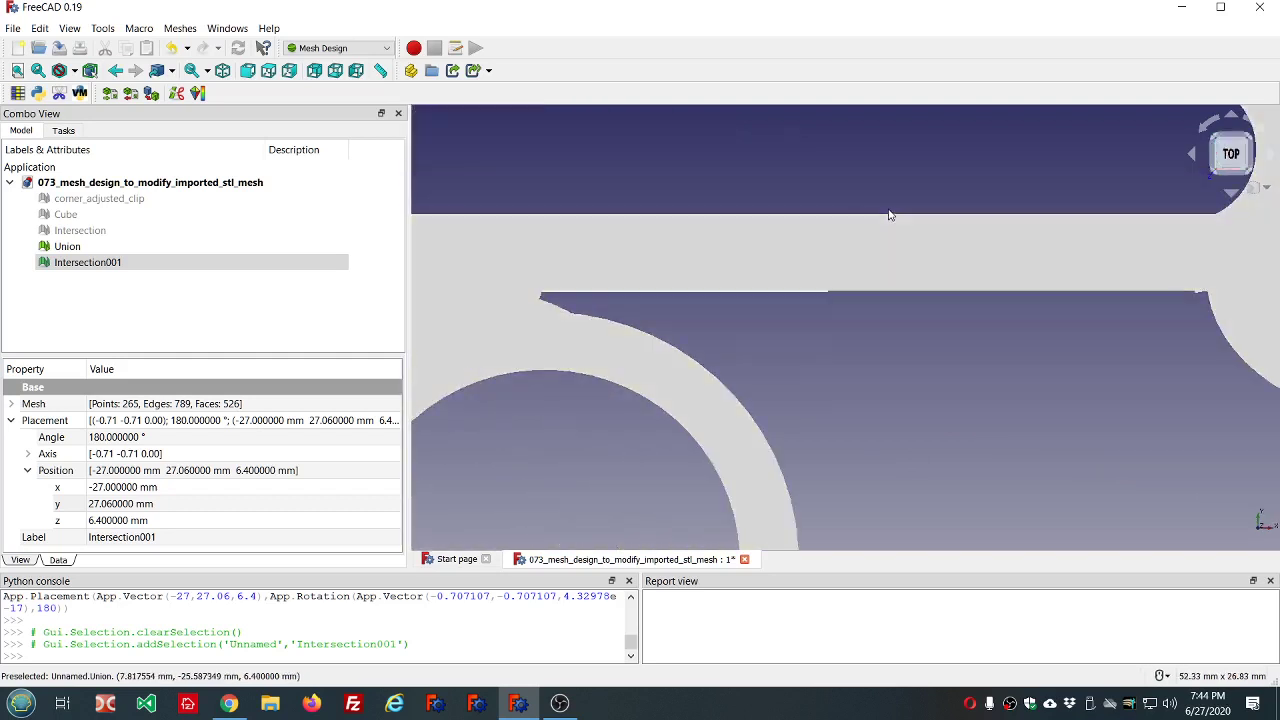
scroll(888, 215, "up", 2)
scroll(849, 345, "up", 2)
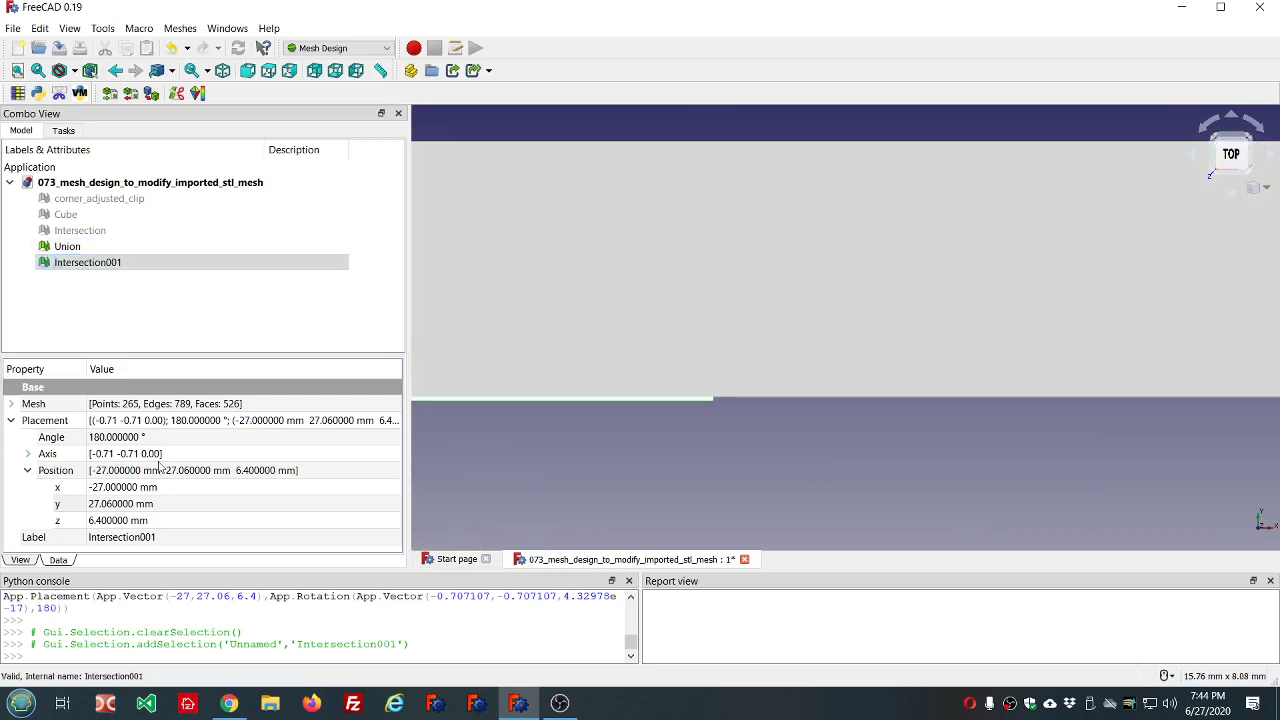
Step: Edit Intersection001's y position through 27.05 and 27.07, ending at 27.08 mm
left_click(179, 505)
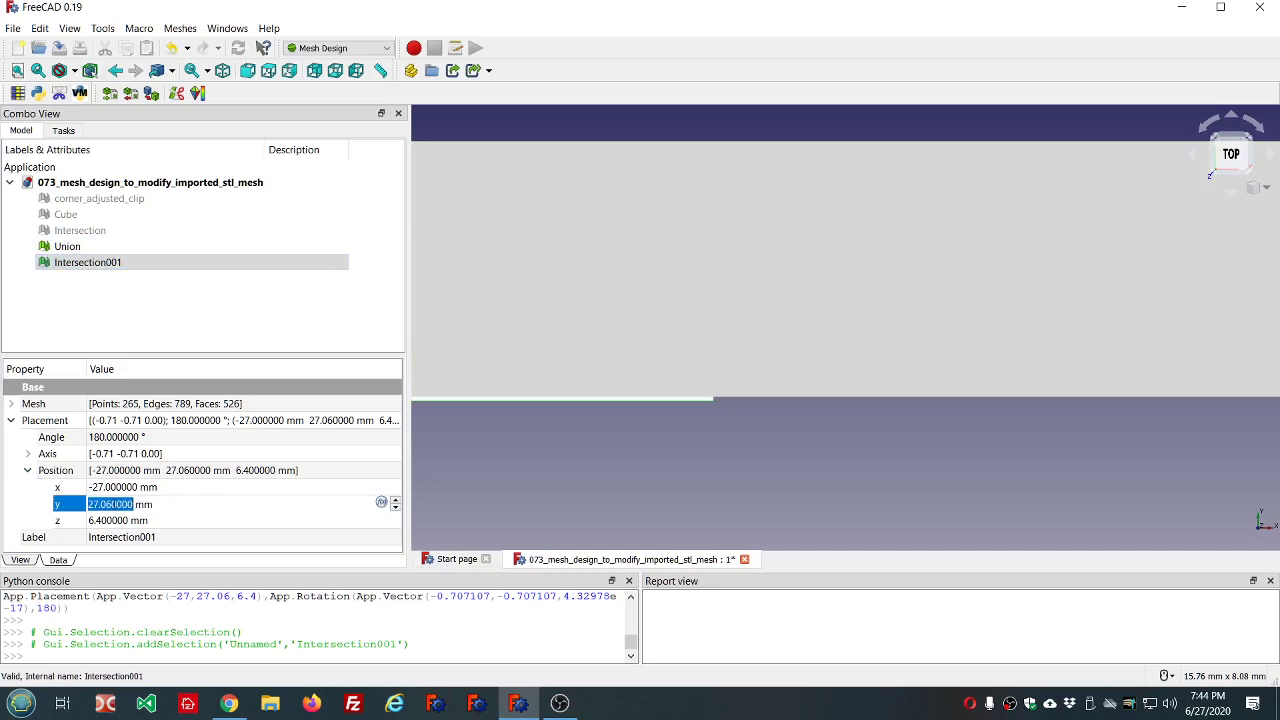
left_click(101, 504)
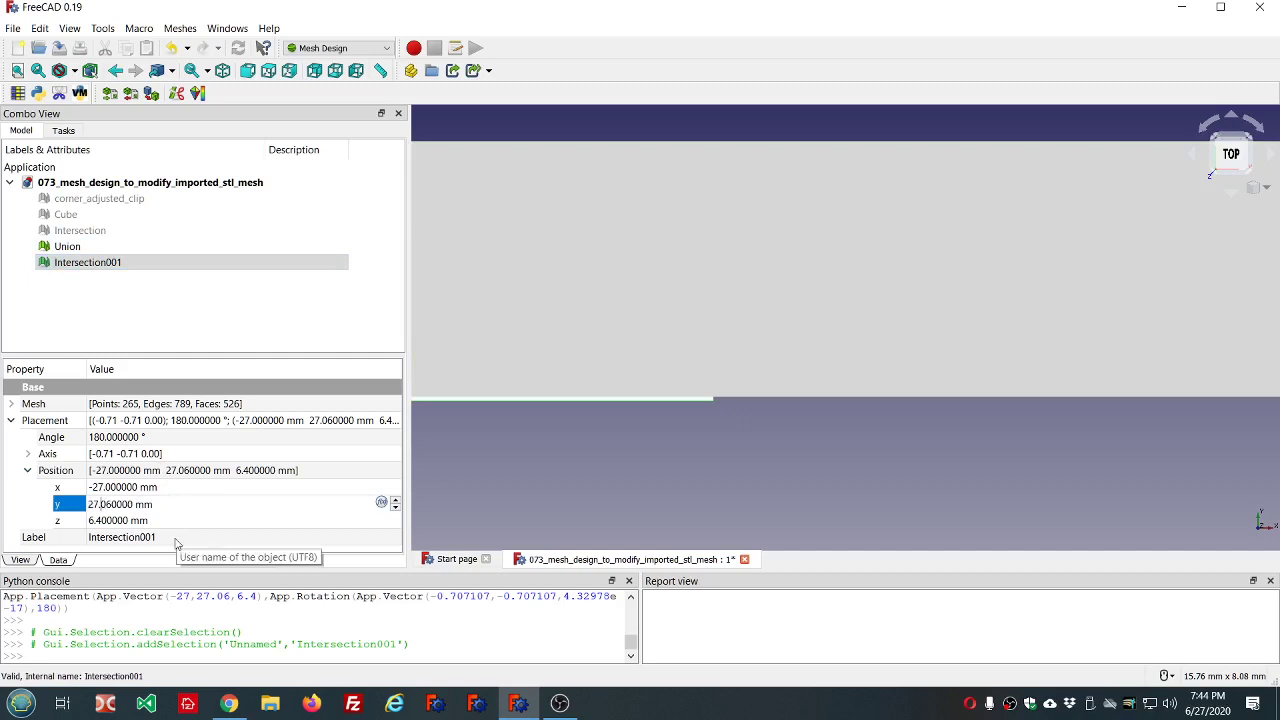
key("BackSpace")
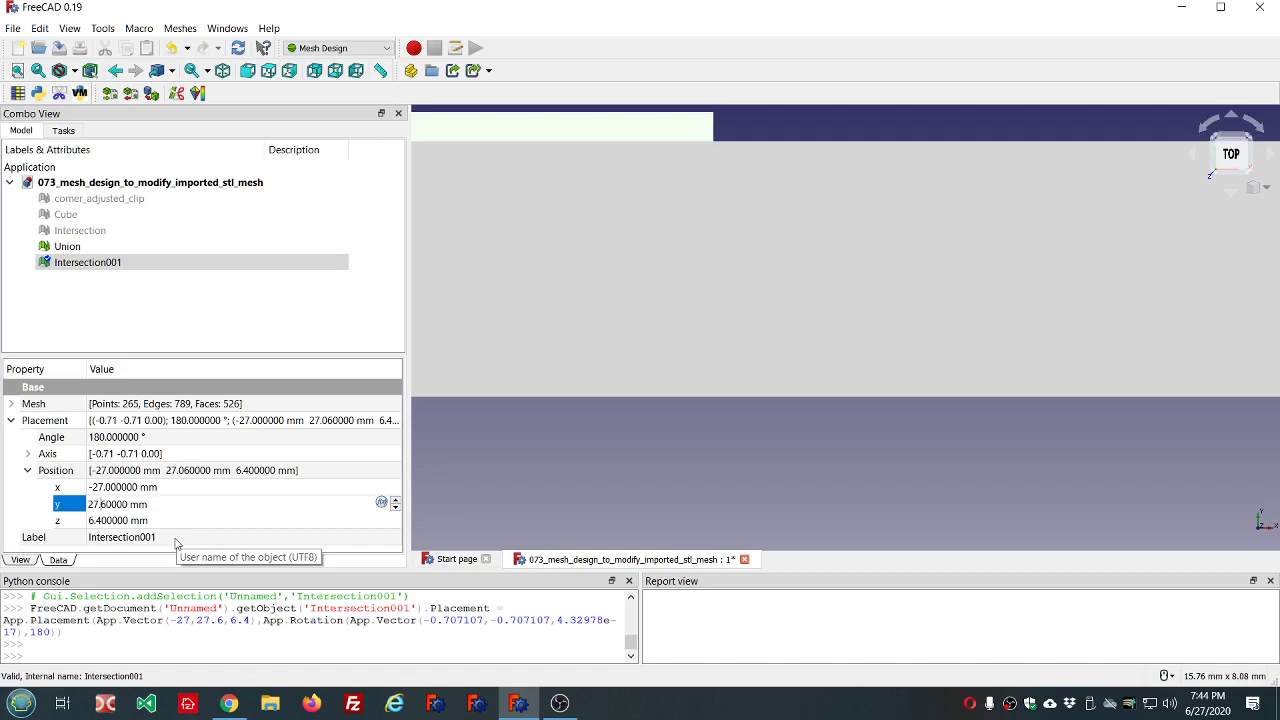
type("0")
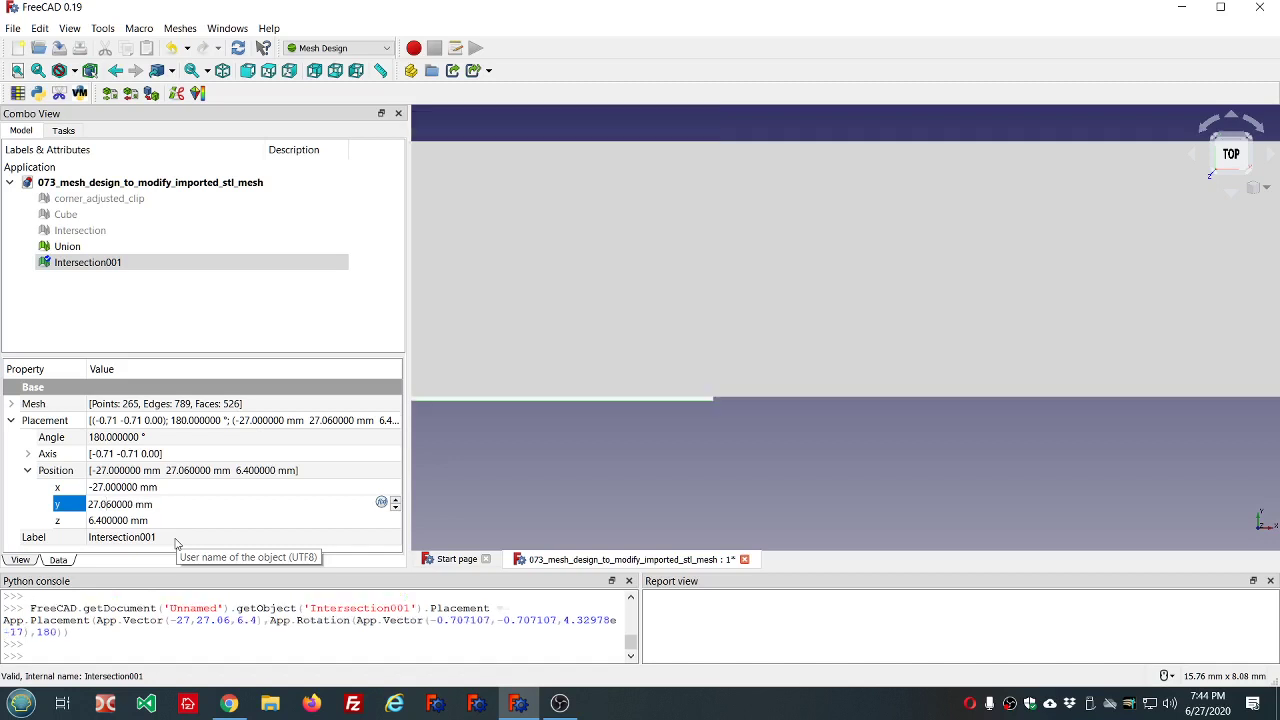
type("5")
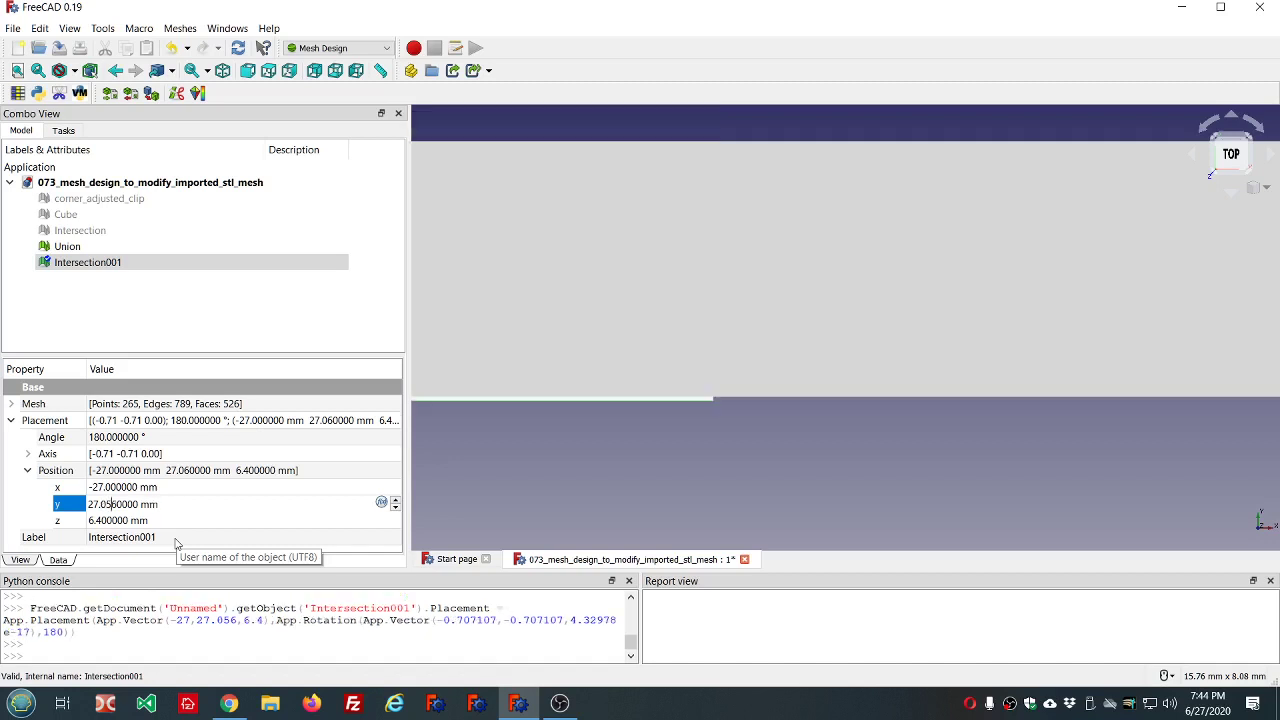
key("Delete")
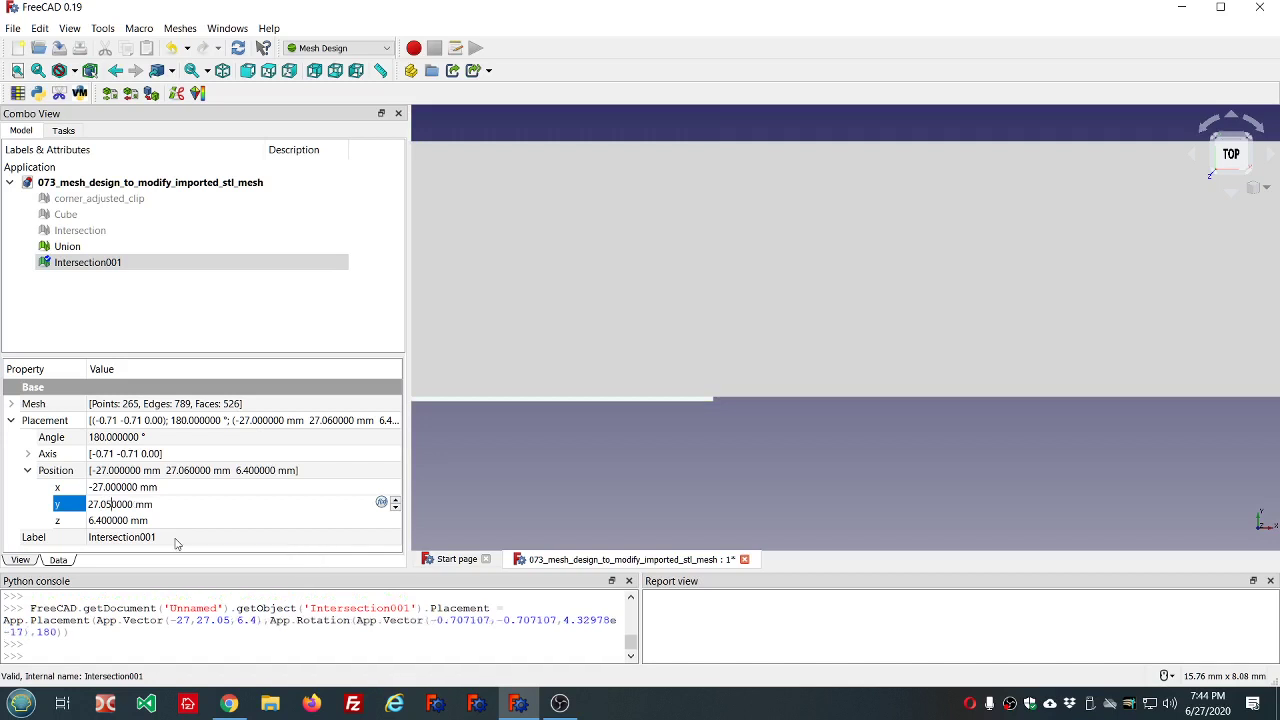
key("BackSpace")
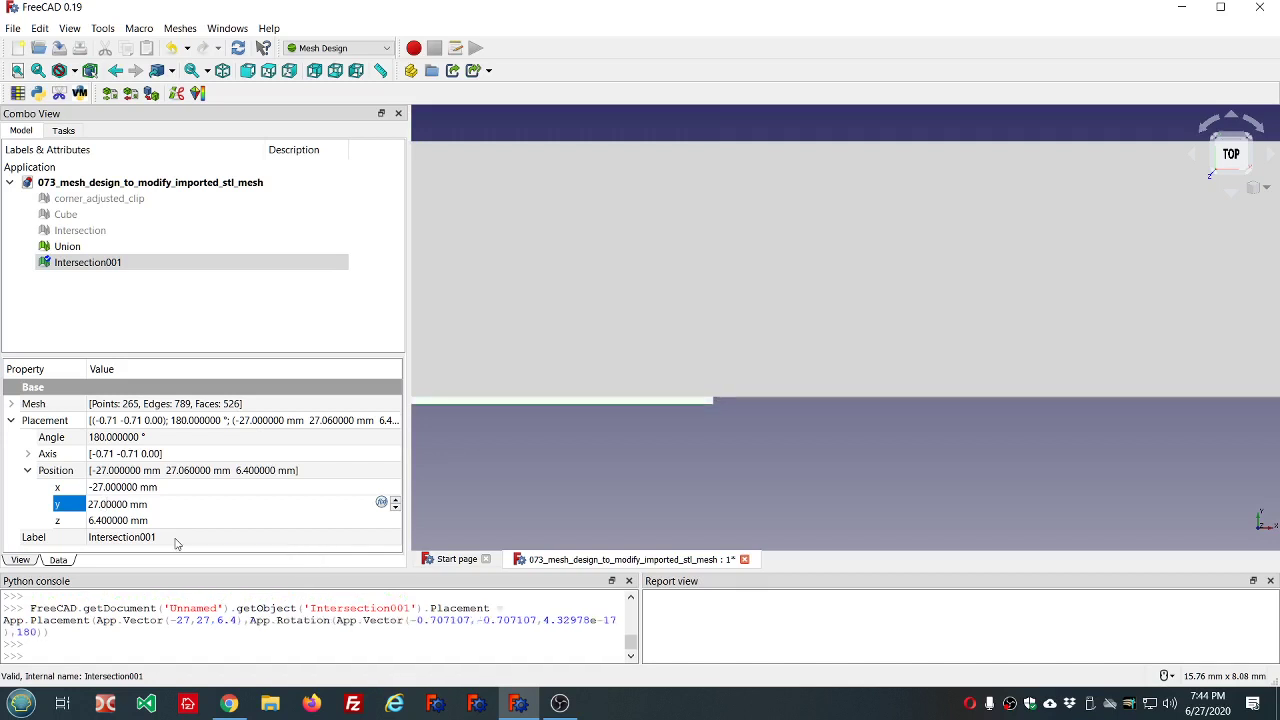
type("7")
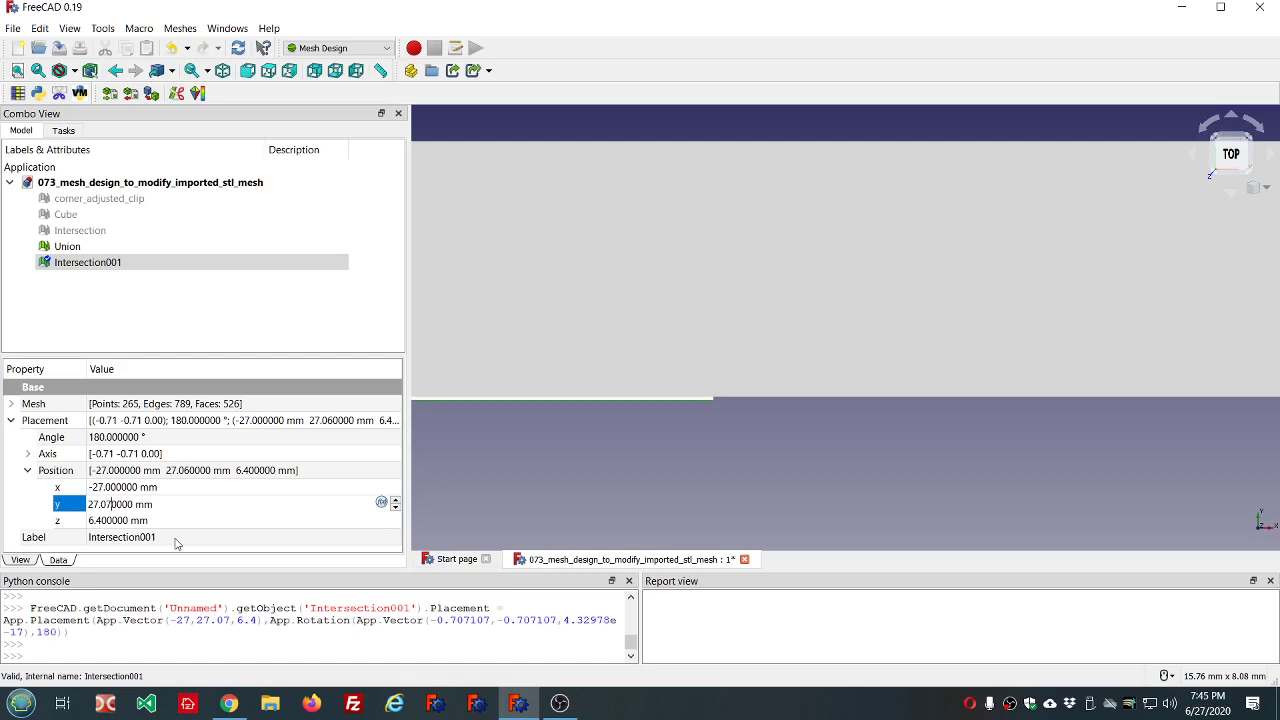
key("BackSpace")
type("8")
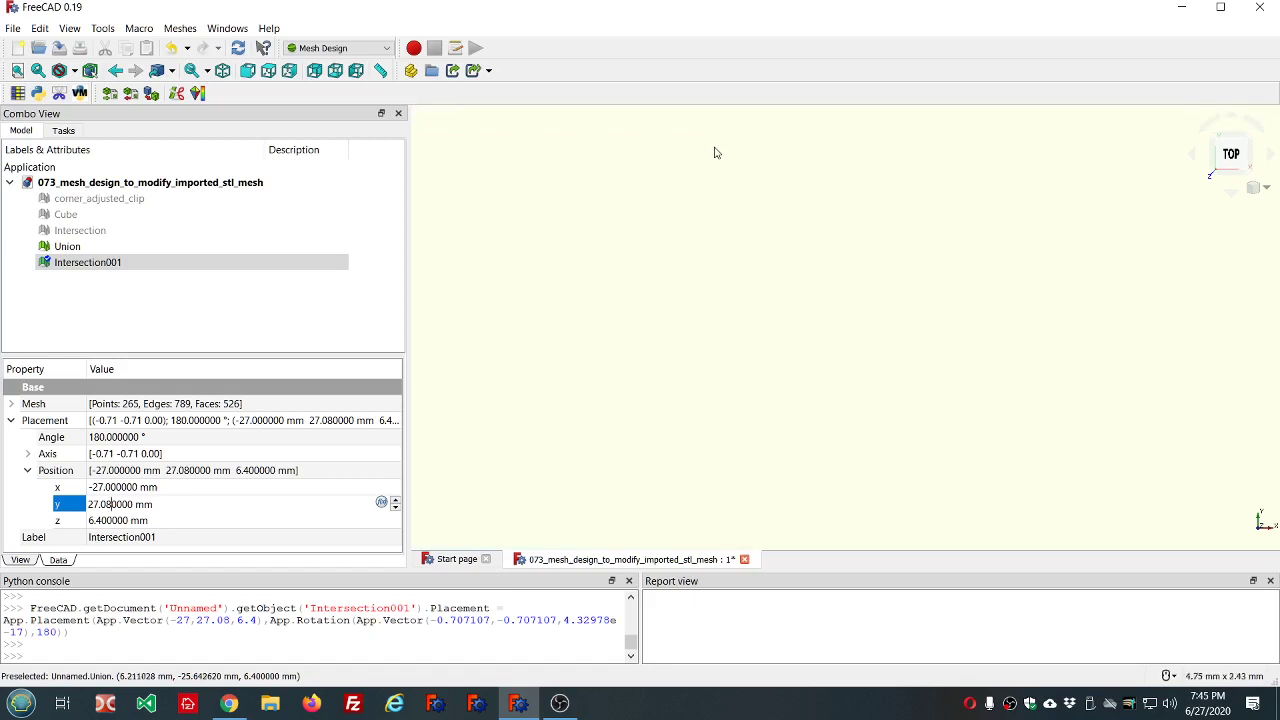
scroll(714, 150, "down", 1)
scroll(700, 209, "down", 2)
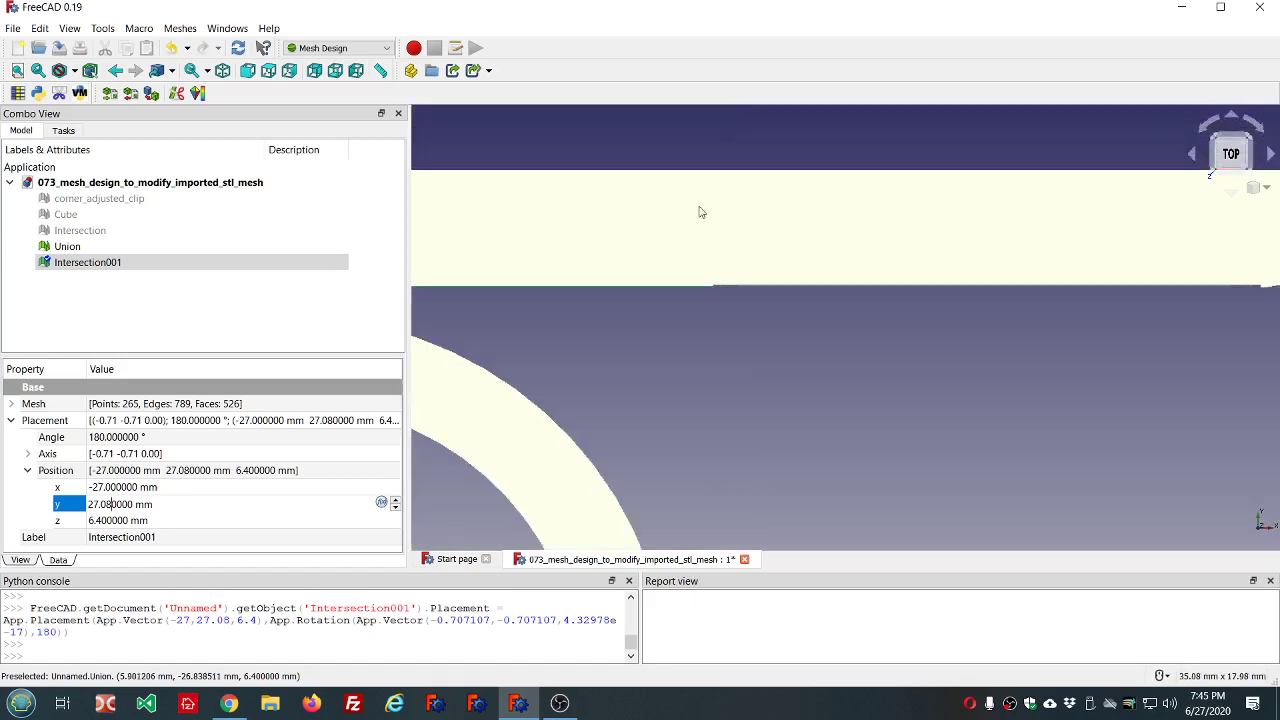
scroll(695, 214, "down", 4)
middle_click_drag(695, 212, 740, 301)
scroll(649, 234, "up", 3)
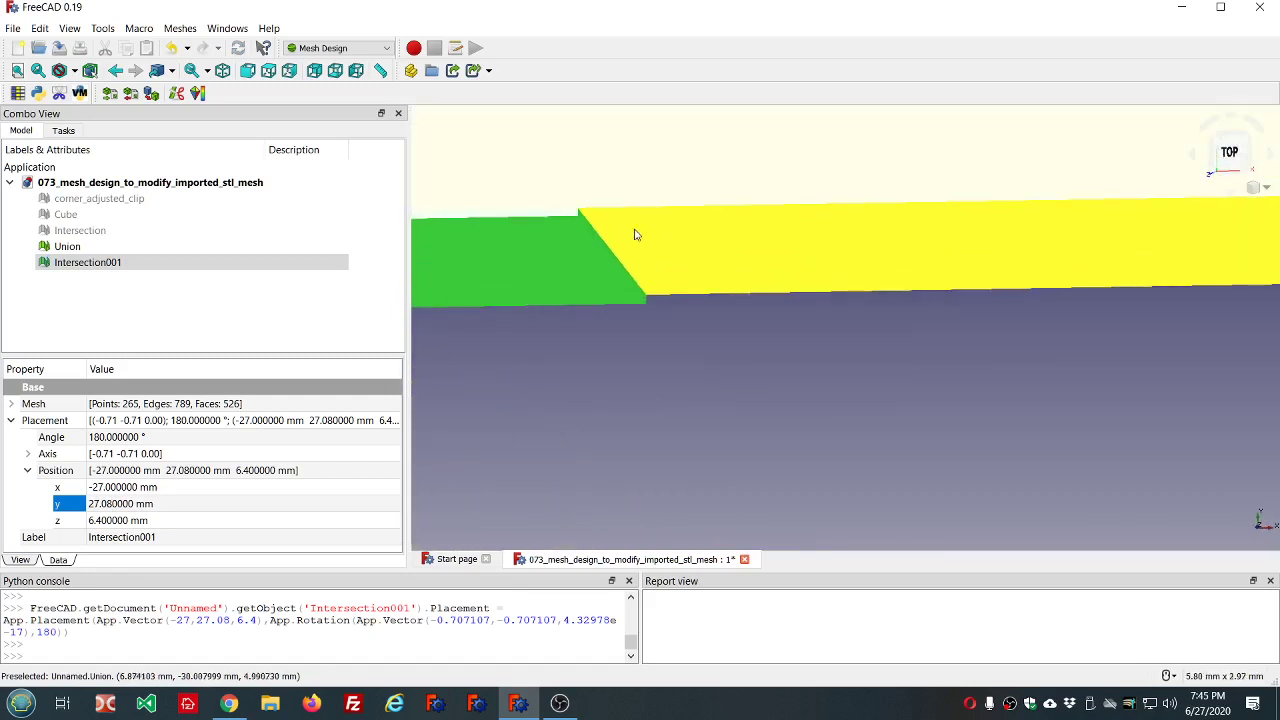
scroll(643, 249, "down", 3)
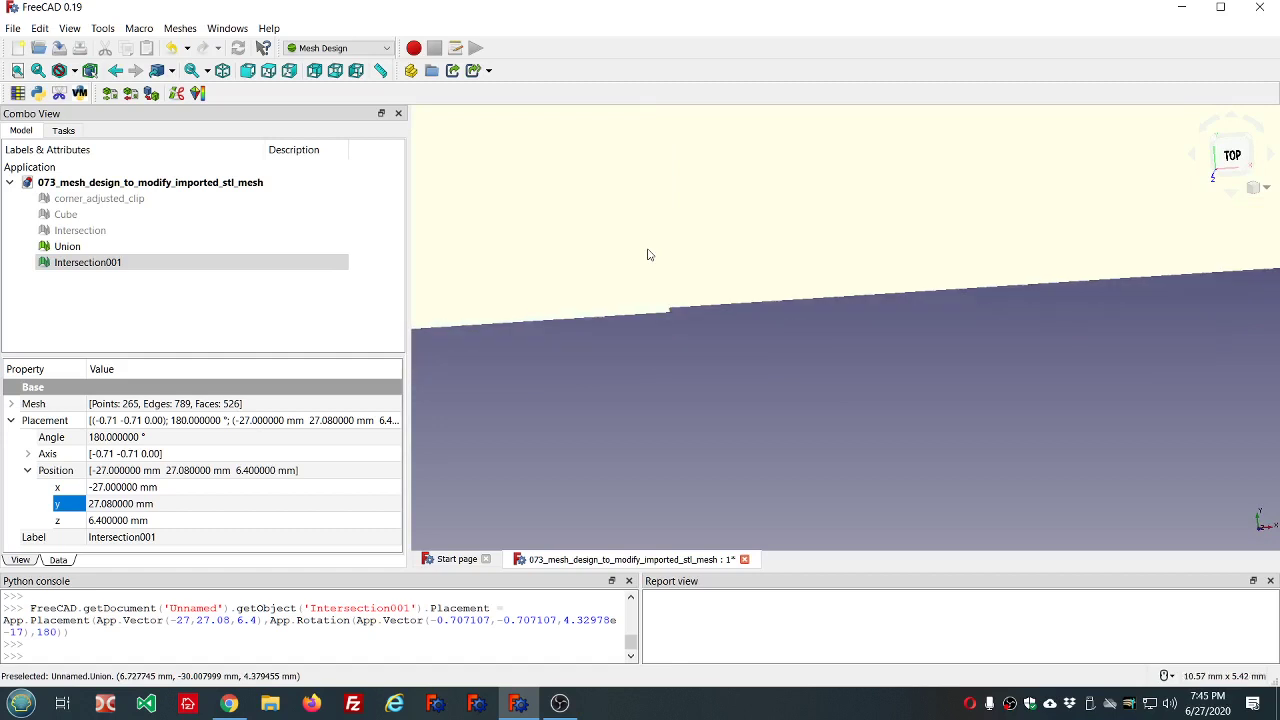
left_click(138, 506)
scroll(655, 471, "down", 4)
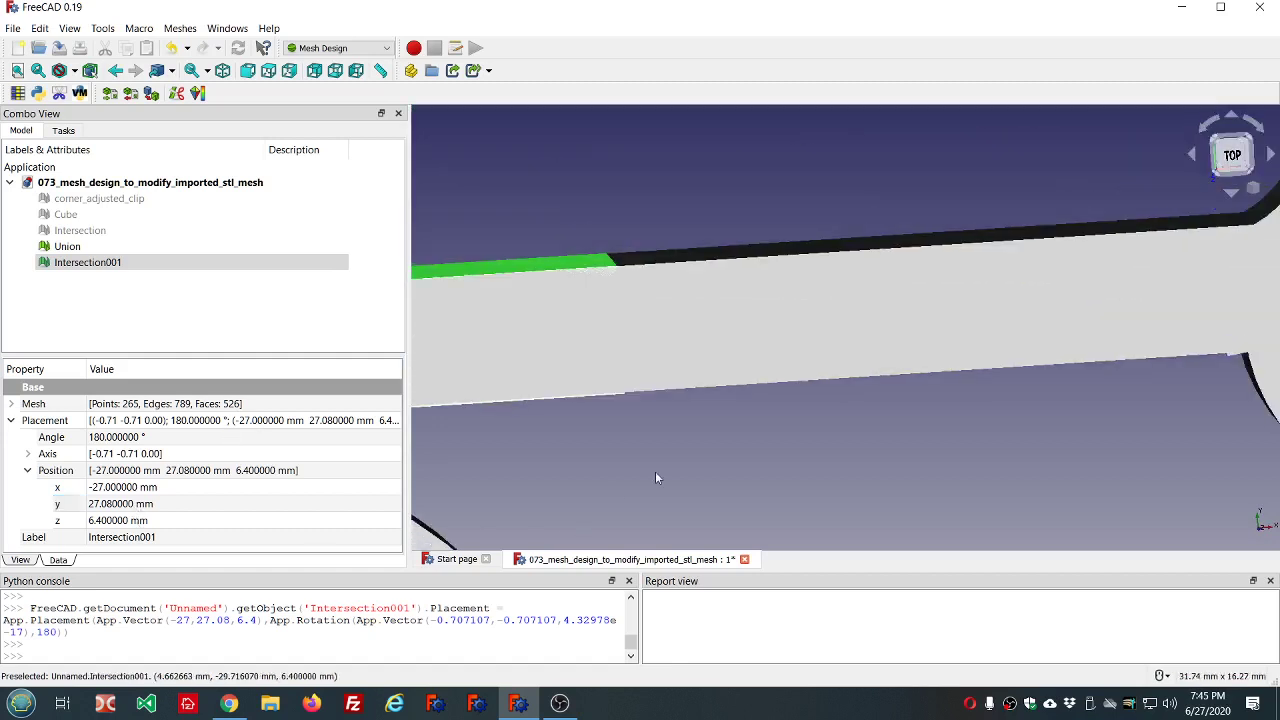
scroll(661, 425, "down", 5)
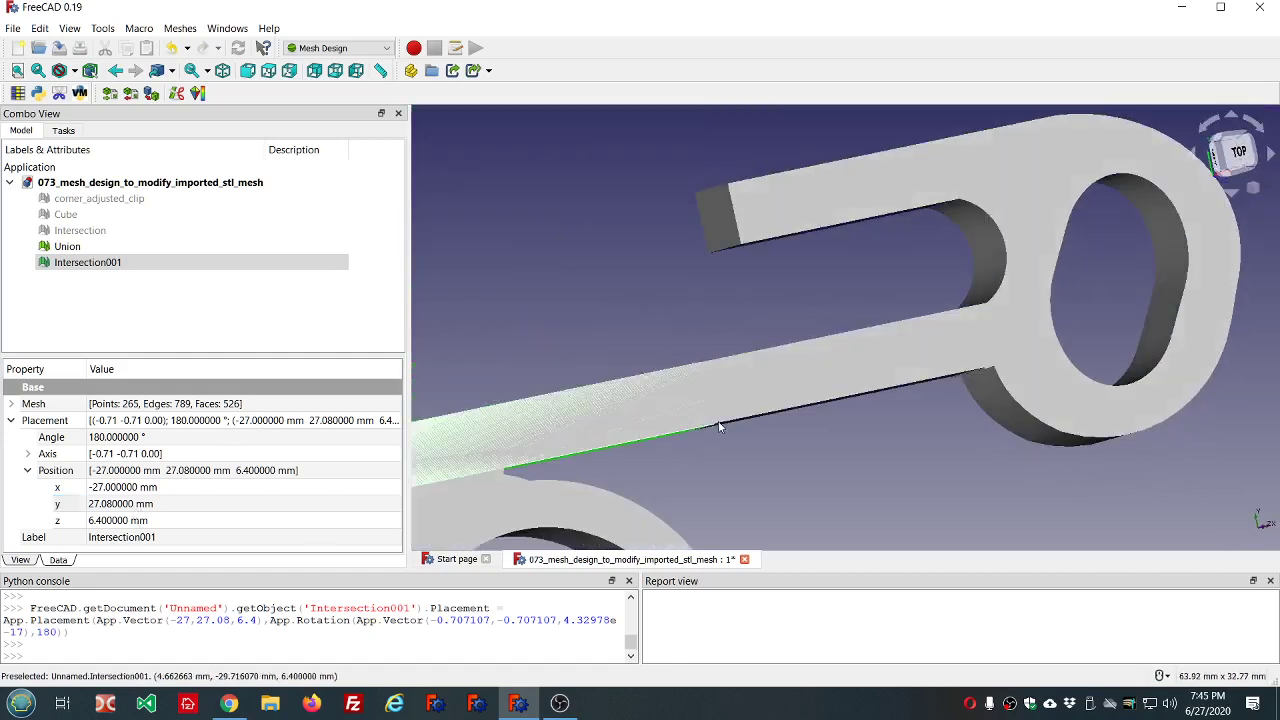
key("2")
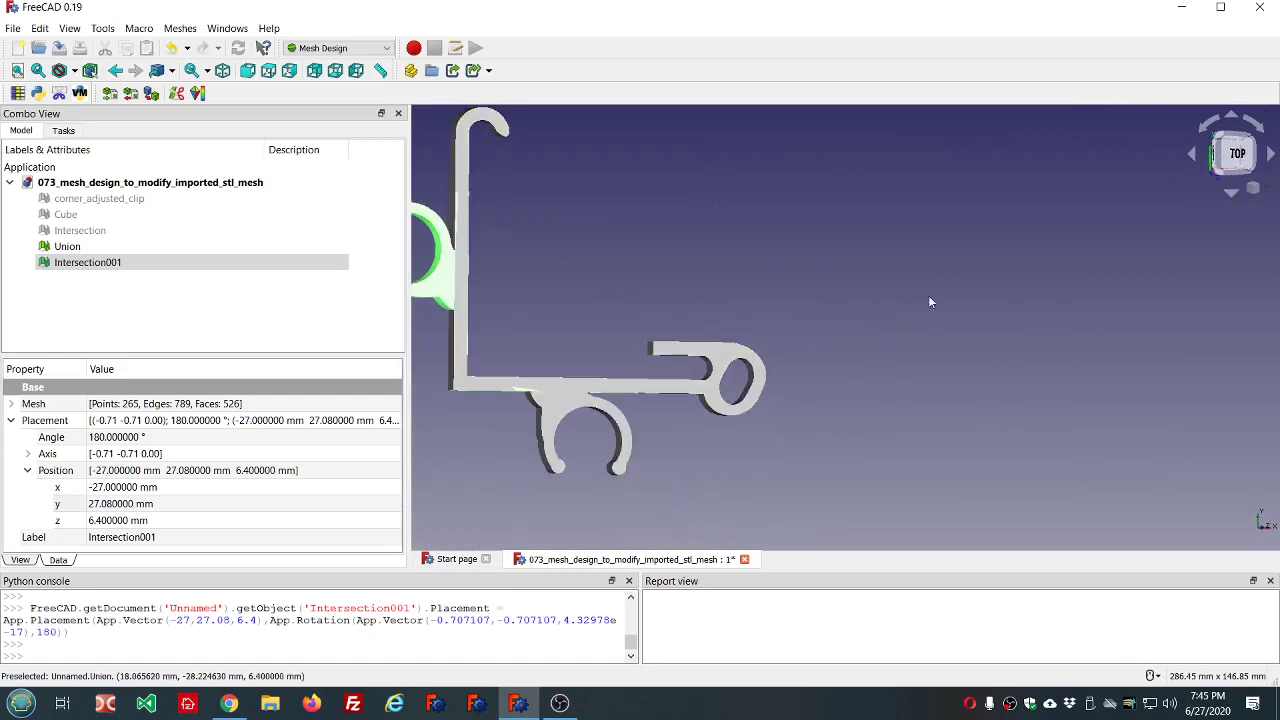
middle_click_drag(929, 300, 609, 306)
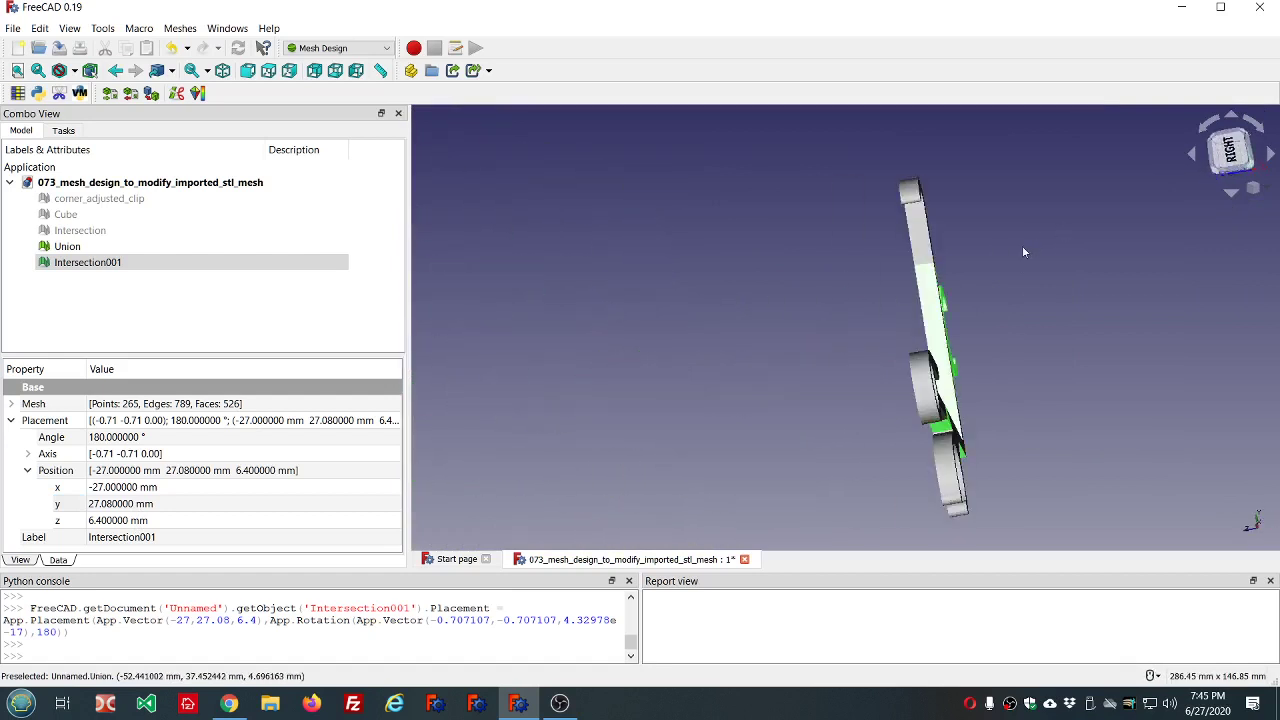
scroll(990, 259, "up", 10)
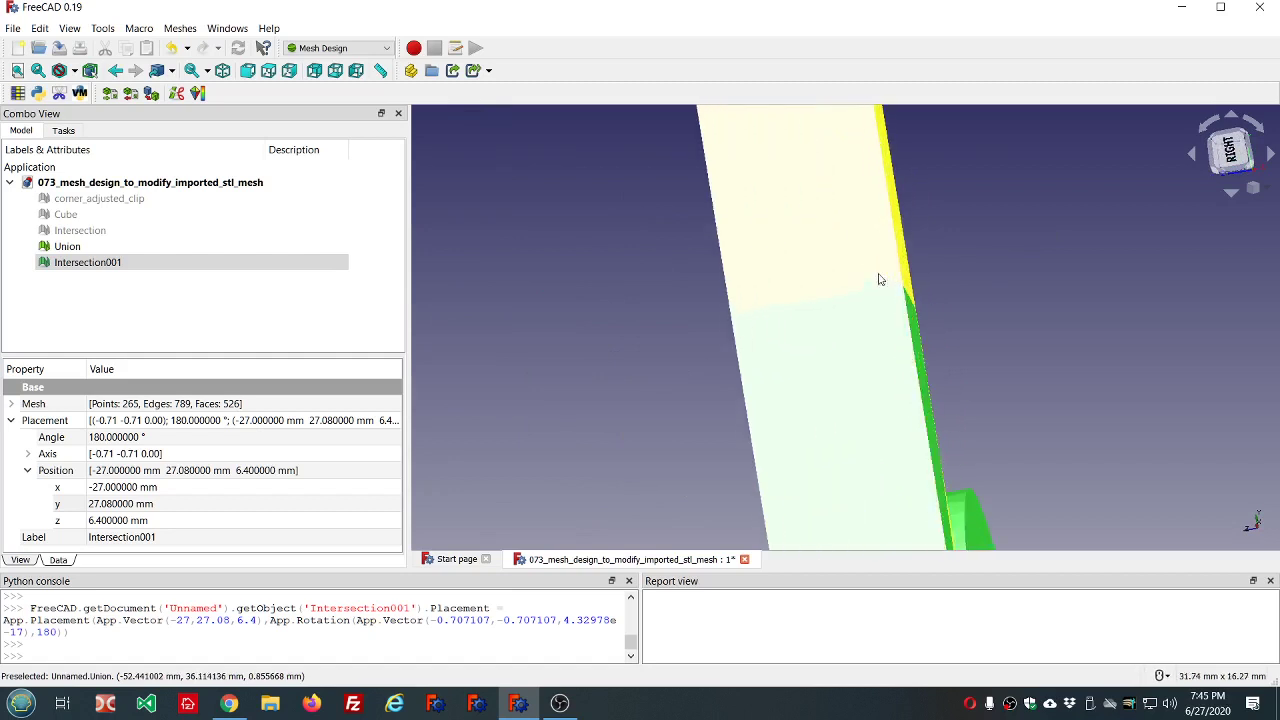
scroll(879, 280, "down", 9)
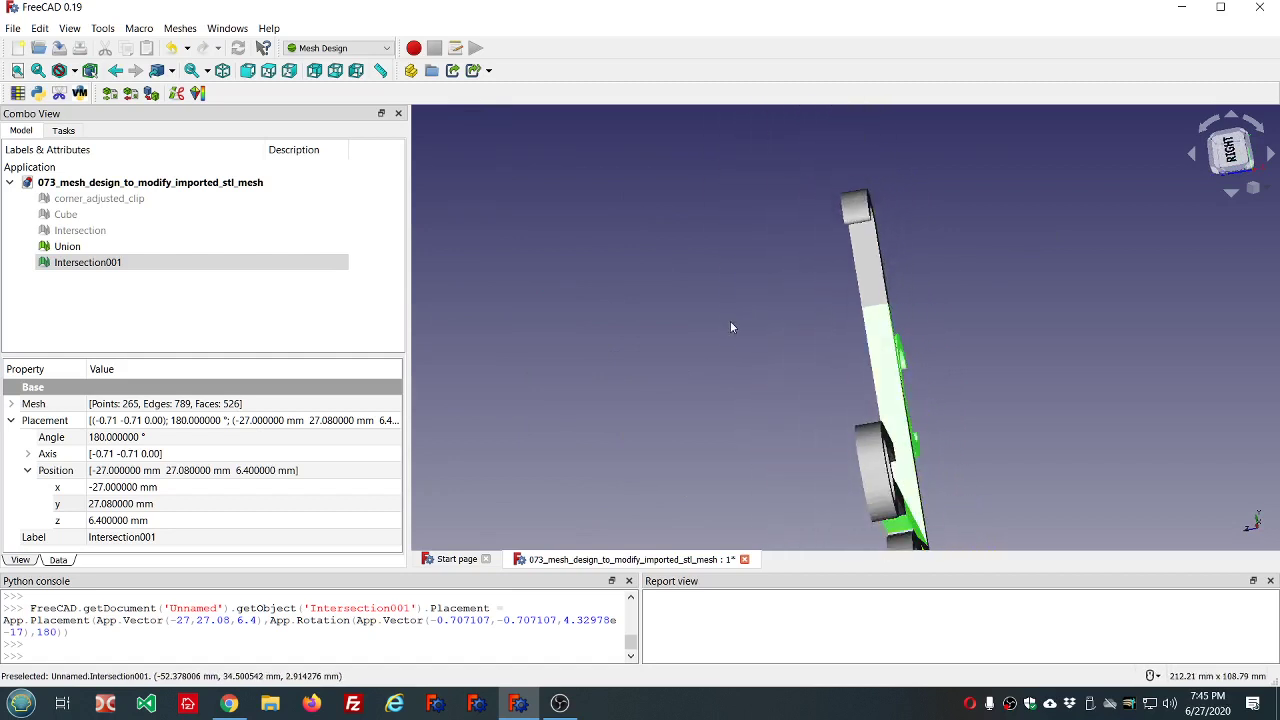
middle_click_drag(731, 327, 929, 338)
scroll(929, 338, "down", 5)
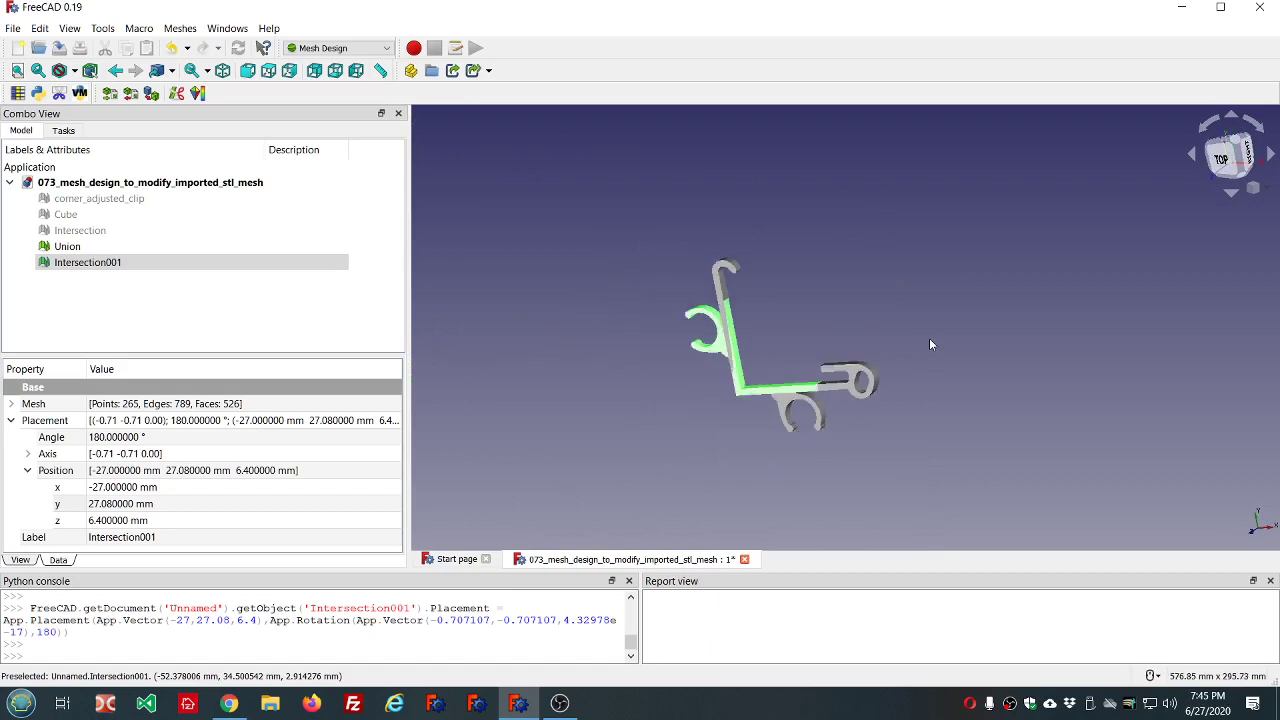
middle_click_drag(784, 334, 819, 334)
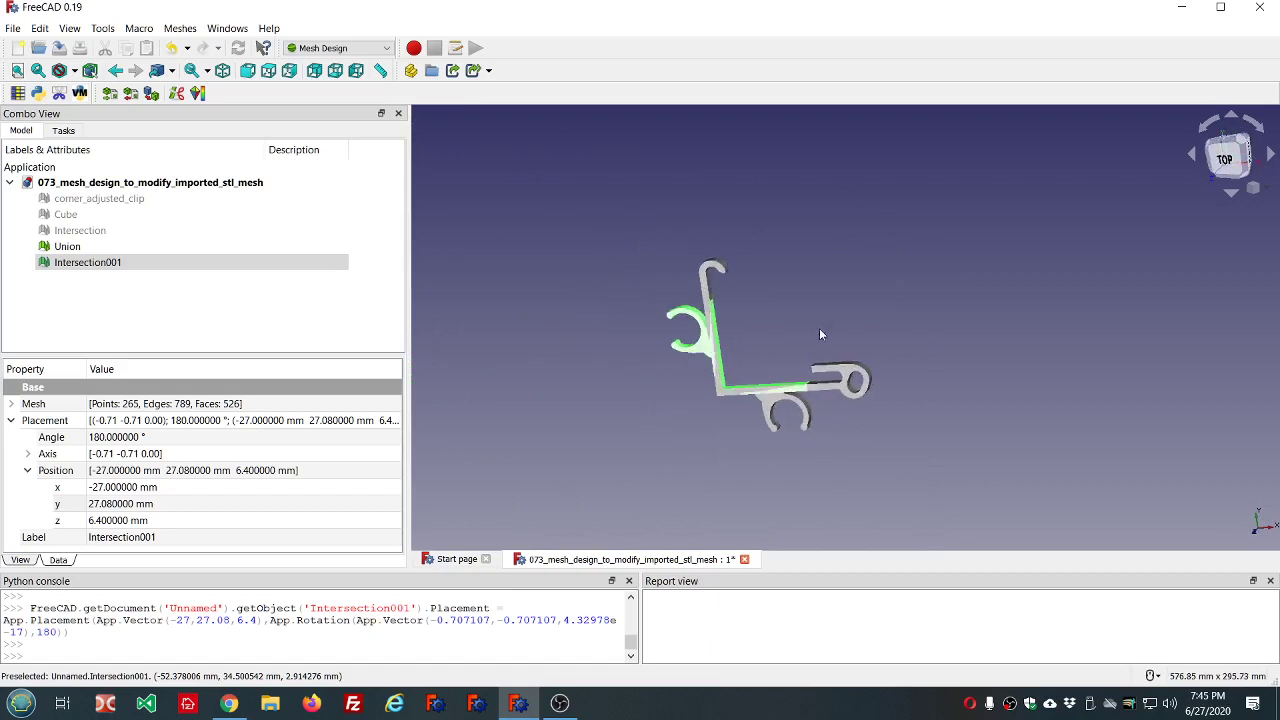
Step: Merge Intersection001 and Union into a new Union001 with Meshes > Boolean > Union
left_click(89, 262)
left_click(67, 246, "ctrl")
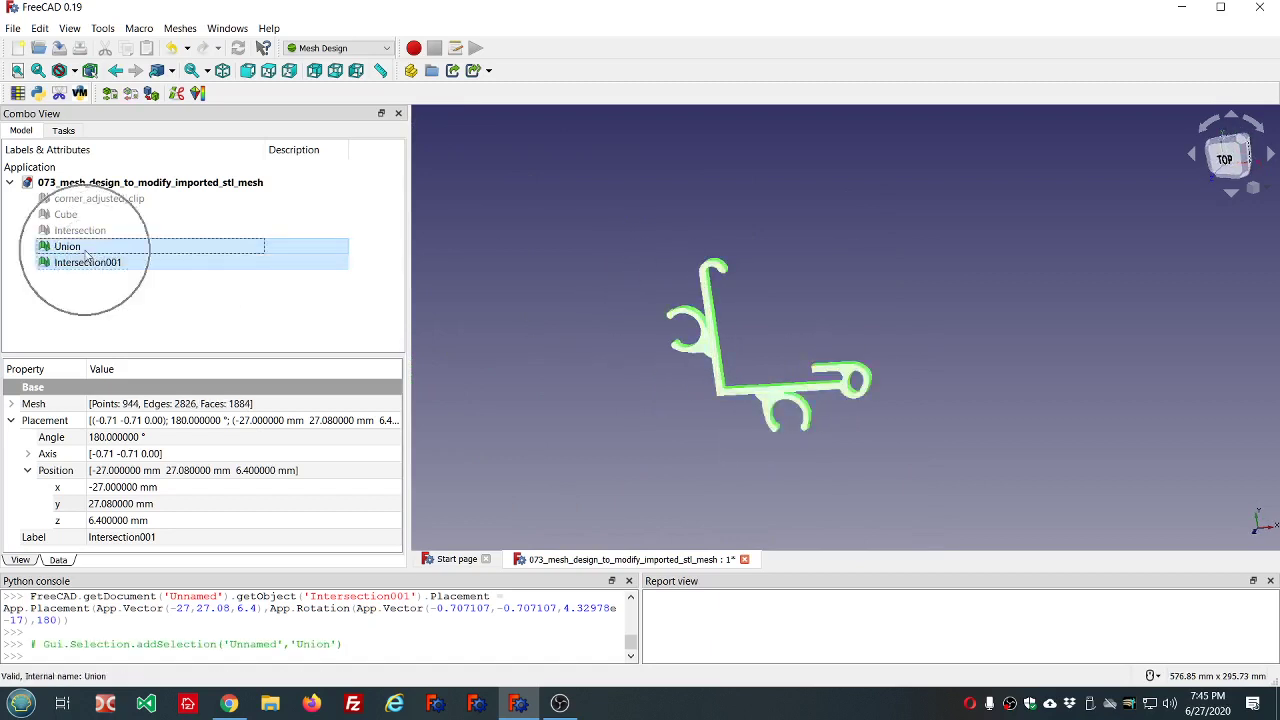
left_click(178, 28)
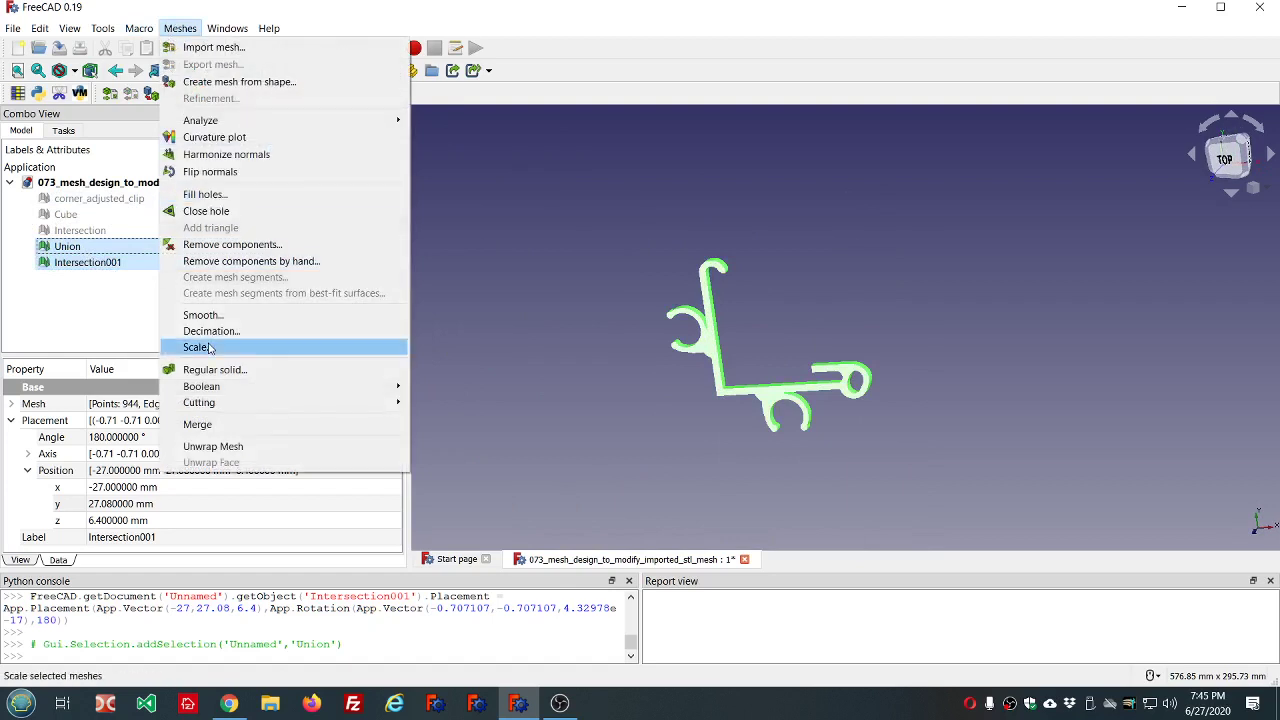
mouse_move(383, 386)
left_click(472, 401)
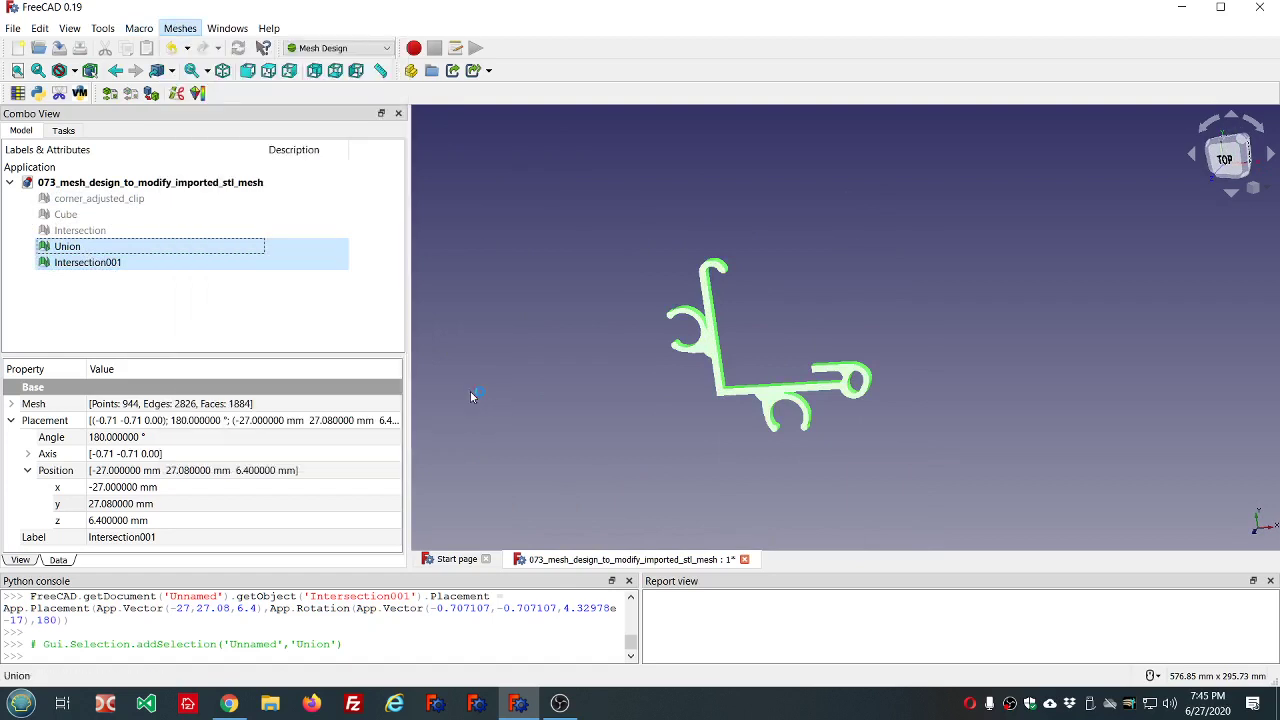
Step: Hide Union and Intersection001 and inspect the merged Union001 from the top view
scroll(662, 430, "down", 3)
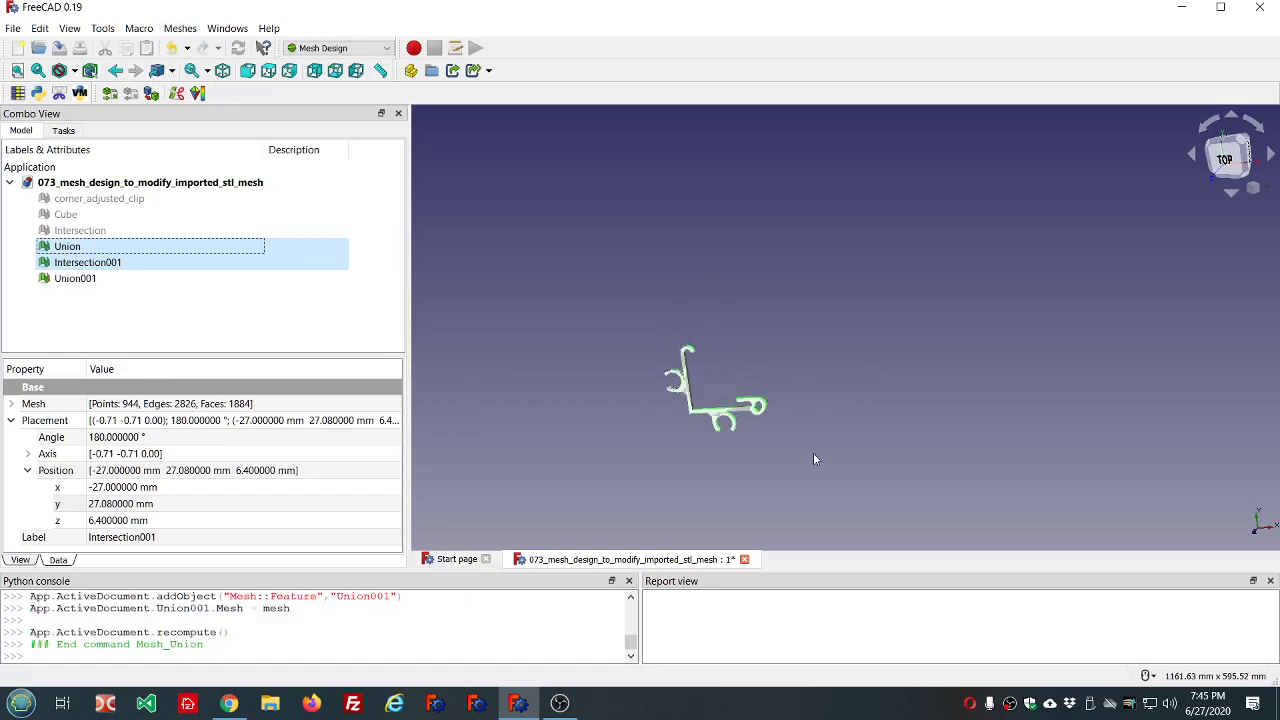
key("space")
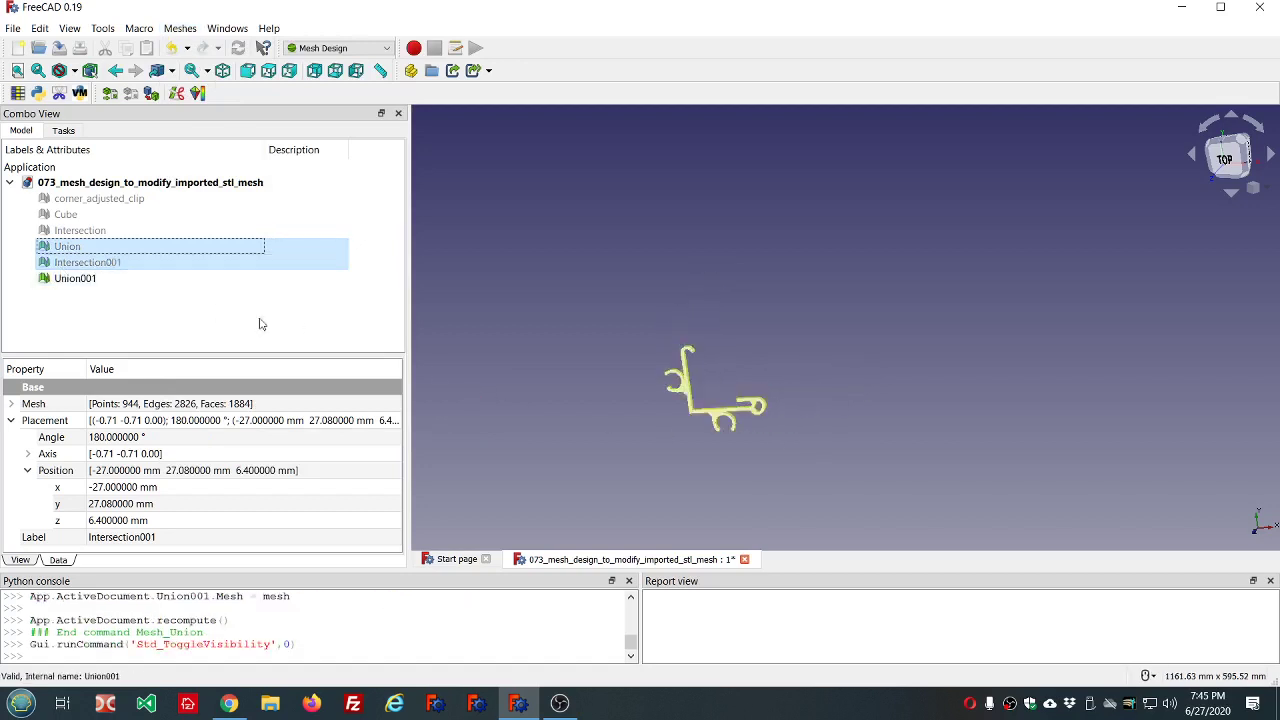
left_click(1226, 163)
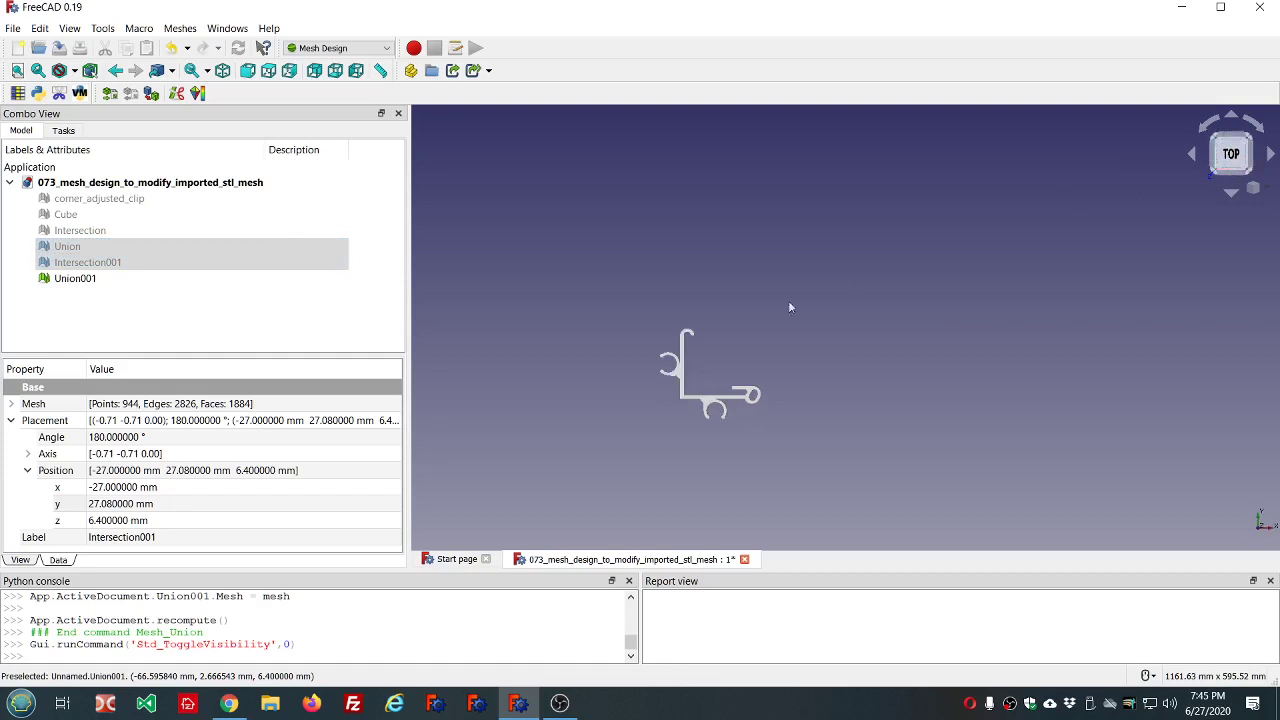
scroll(754, 358, "down", 2)
scroll(715, 385, "up", 5)
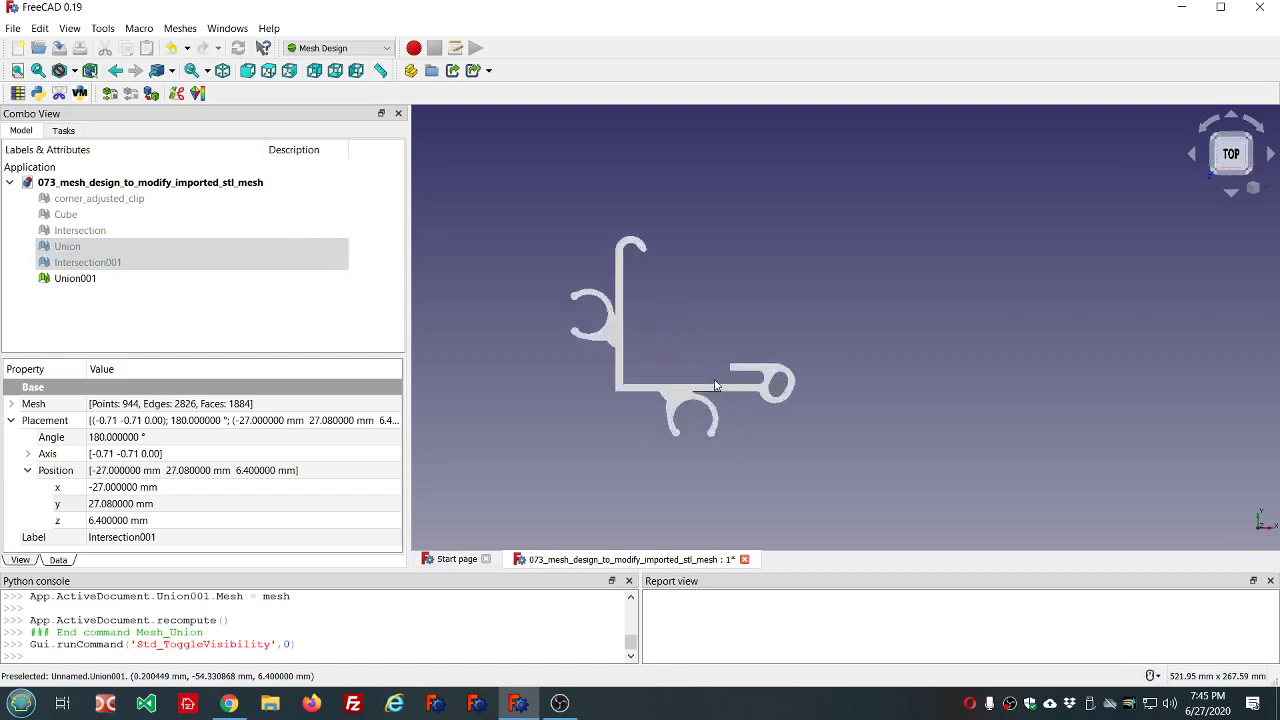
scroll(690, 490, "up", 5)
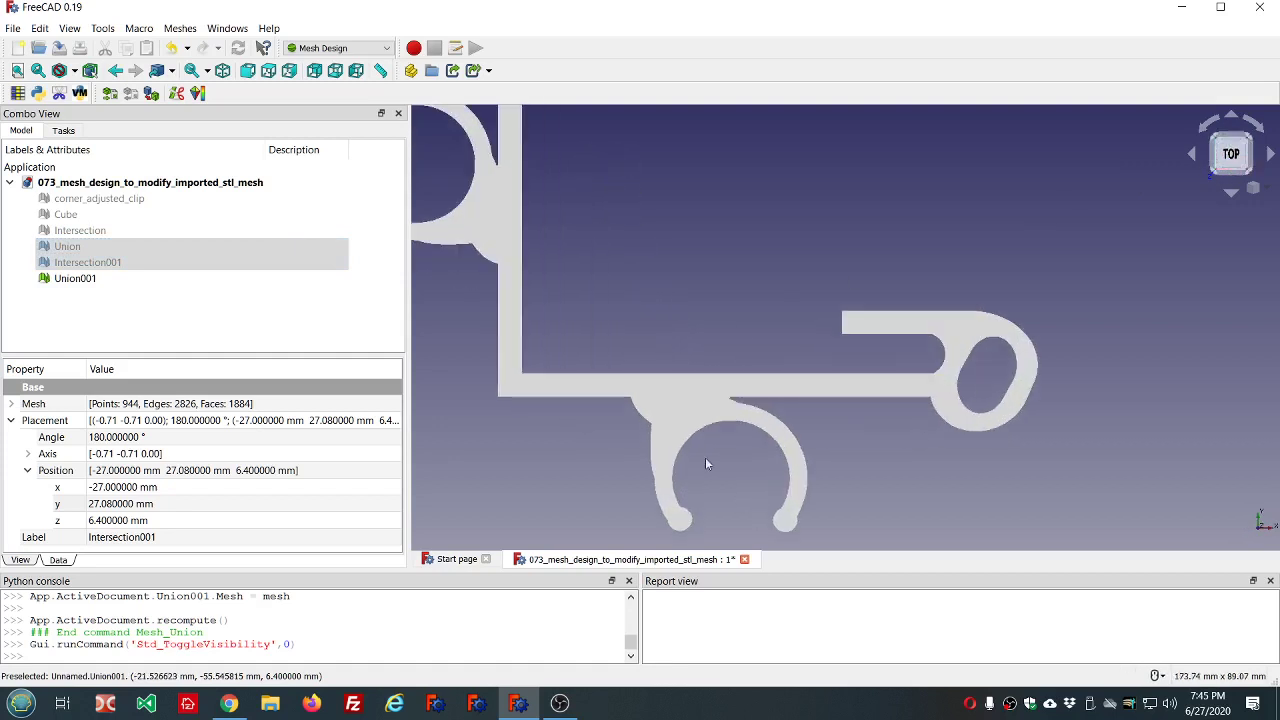
scroll(760, 412, "down", 2)
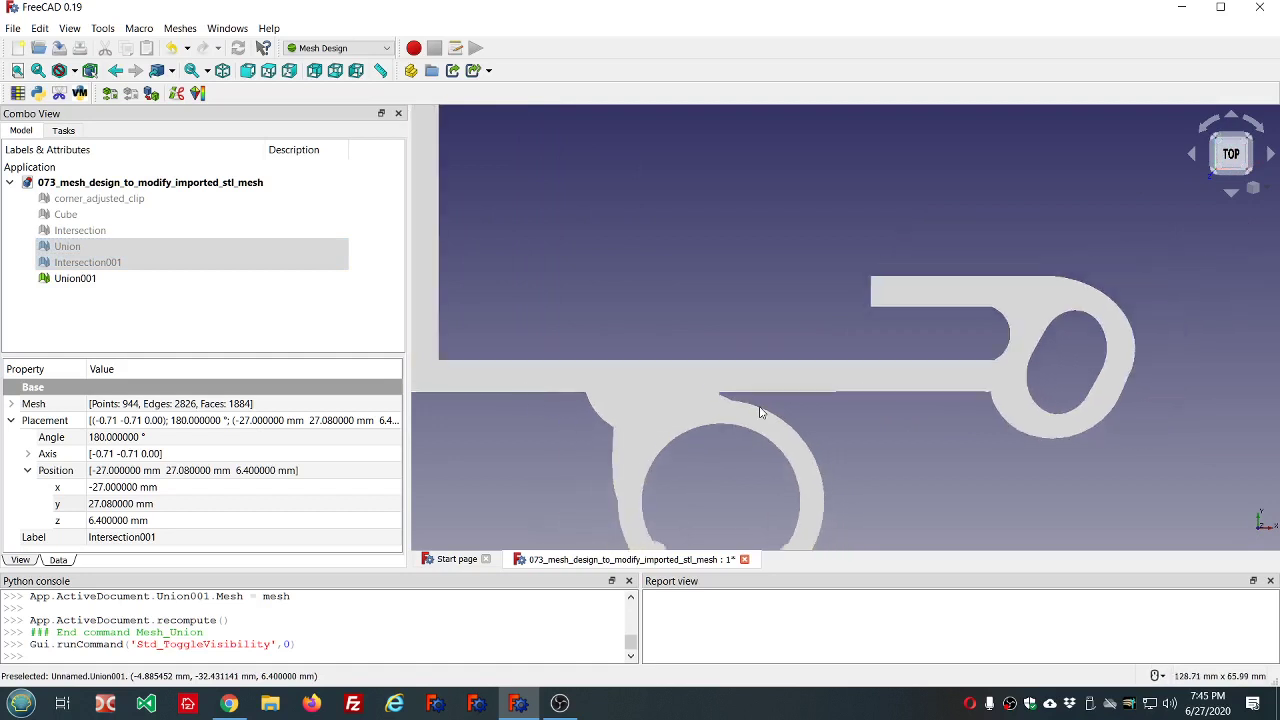
scroll(601, 237, "down", 3)
Step: Show the Cube again and drag it down along Y with Transform
left_click(66, 215)
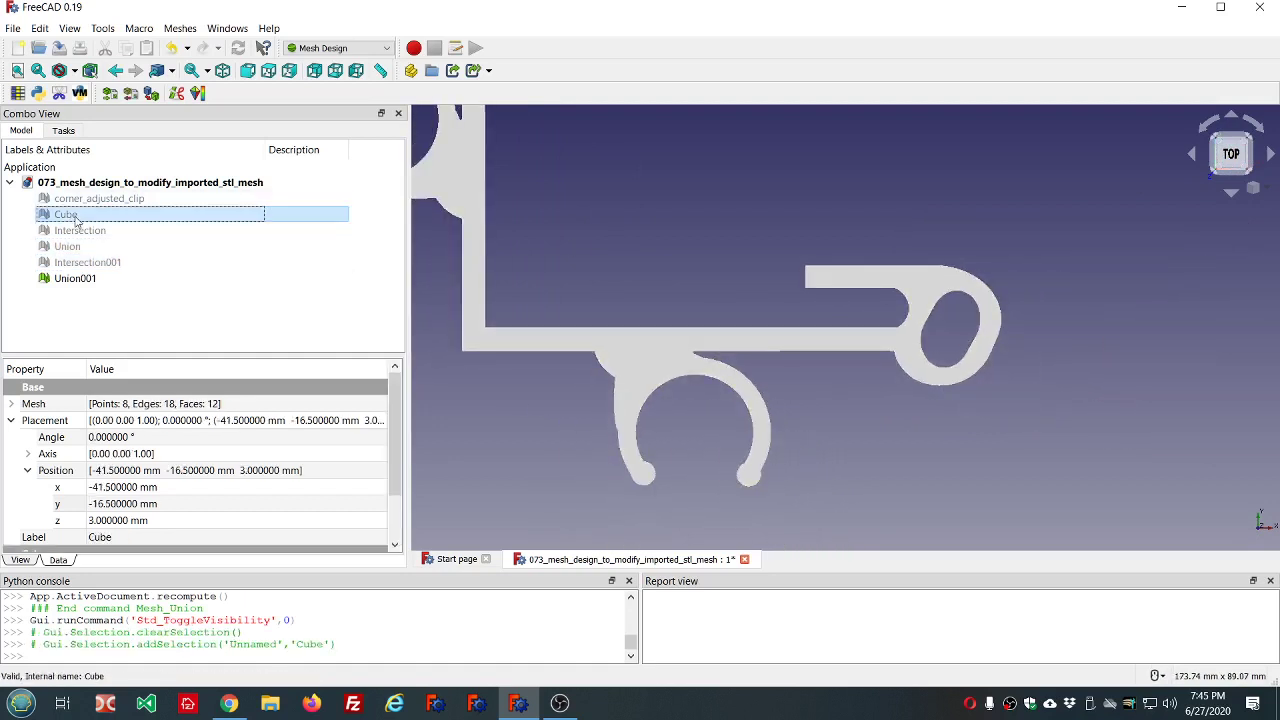
key("space")
scroll(900, 330, "down", 3)
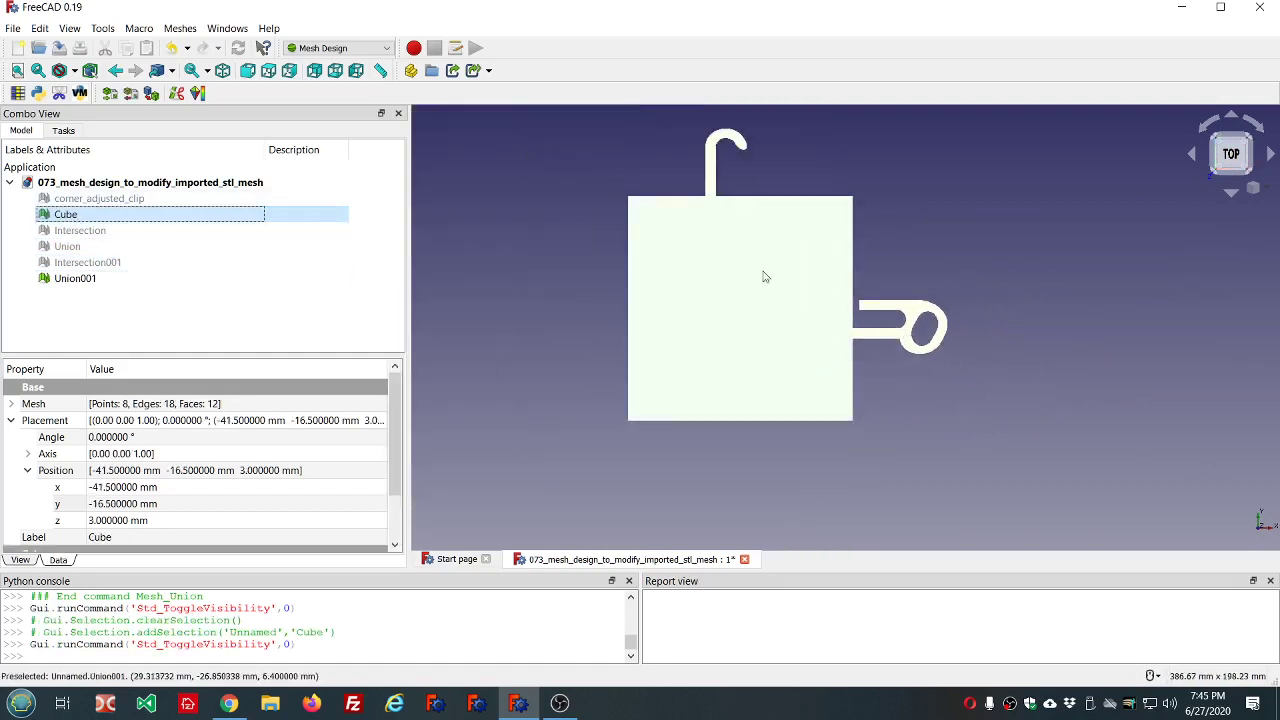
right_click(761, 236)
left_click(191, 220)
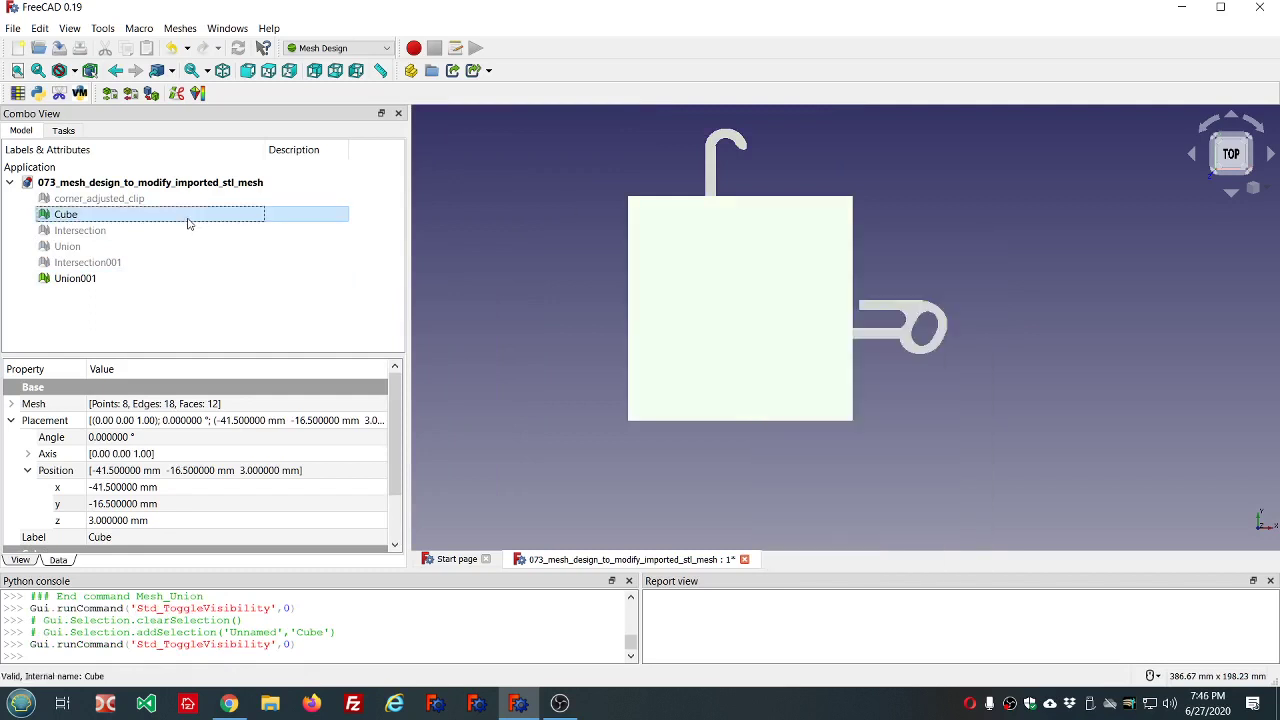
right_click(189, 219)
left_click(215, 226)
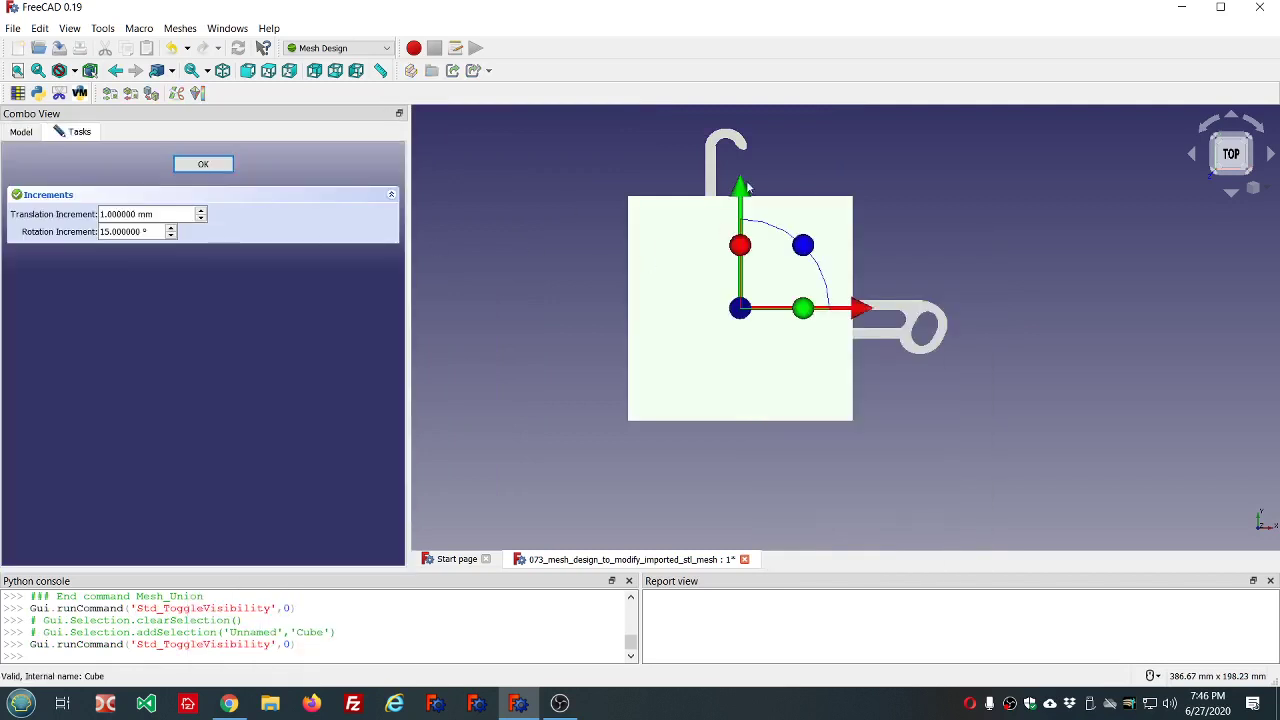
left_click_drag(739, 193, 820, 334)
scroll(820, 334, "up", 8)
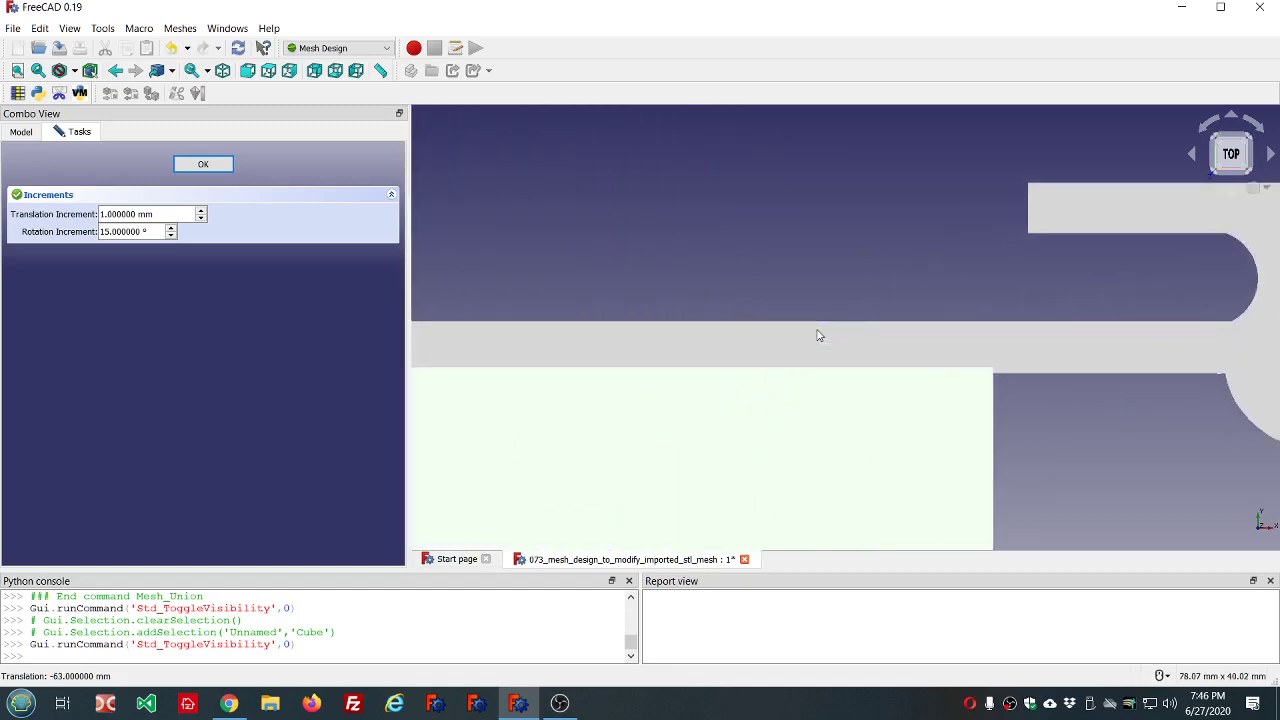
scroll(1112, 430, "up", 3)
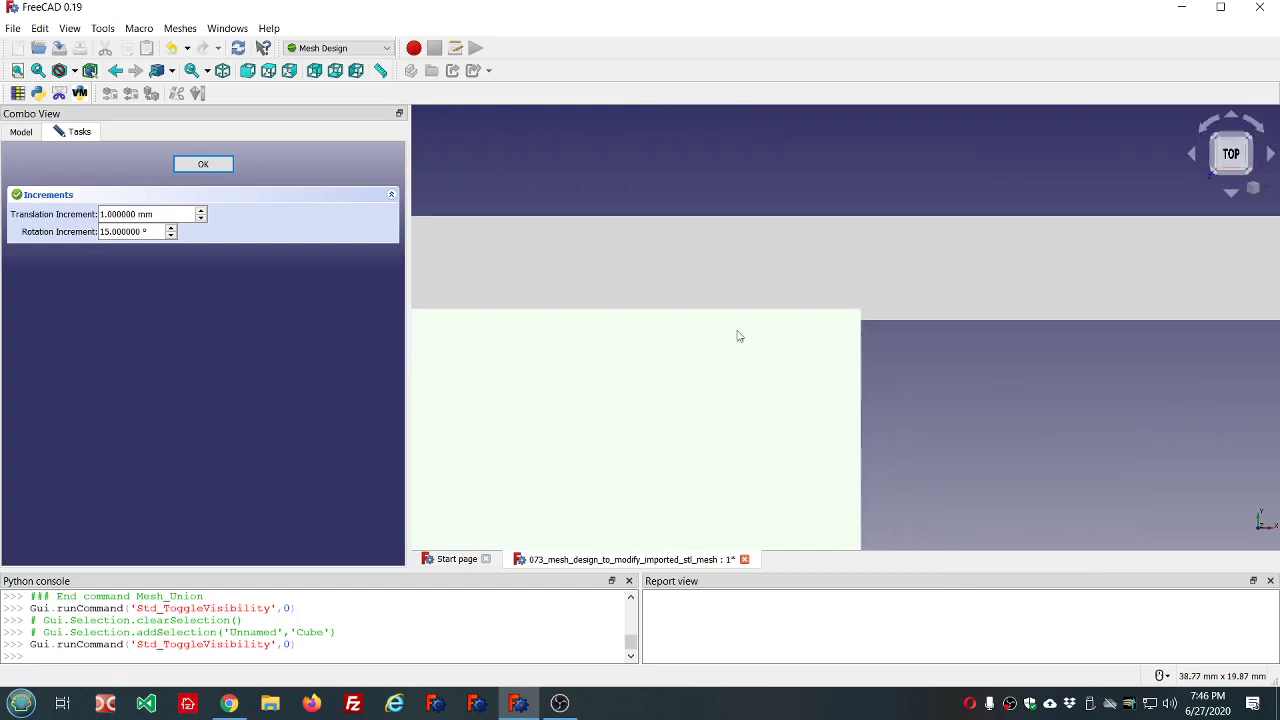
left_click(204, 165)
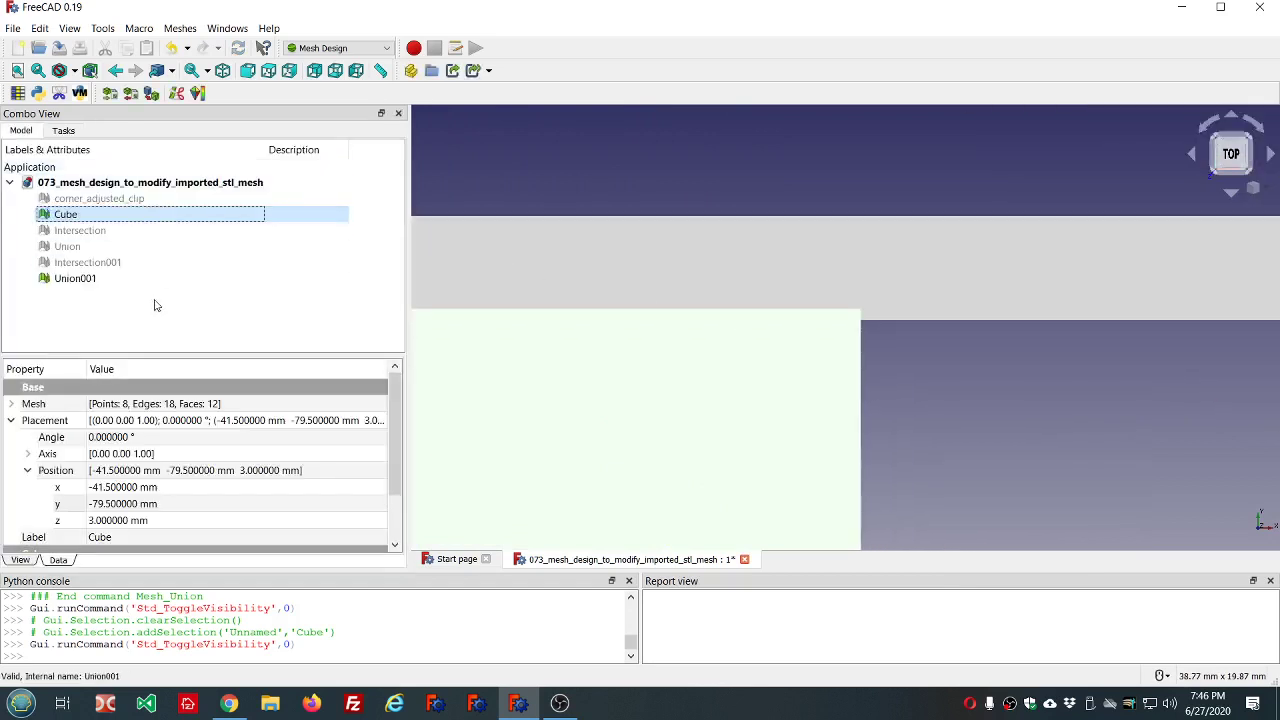
Step: Set the Cube's Placement Position y to -80 mm
left_click(78, 278)
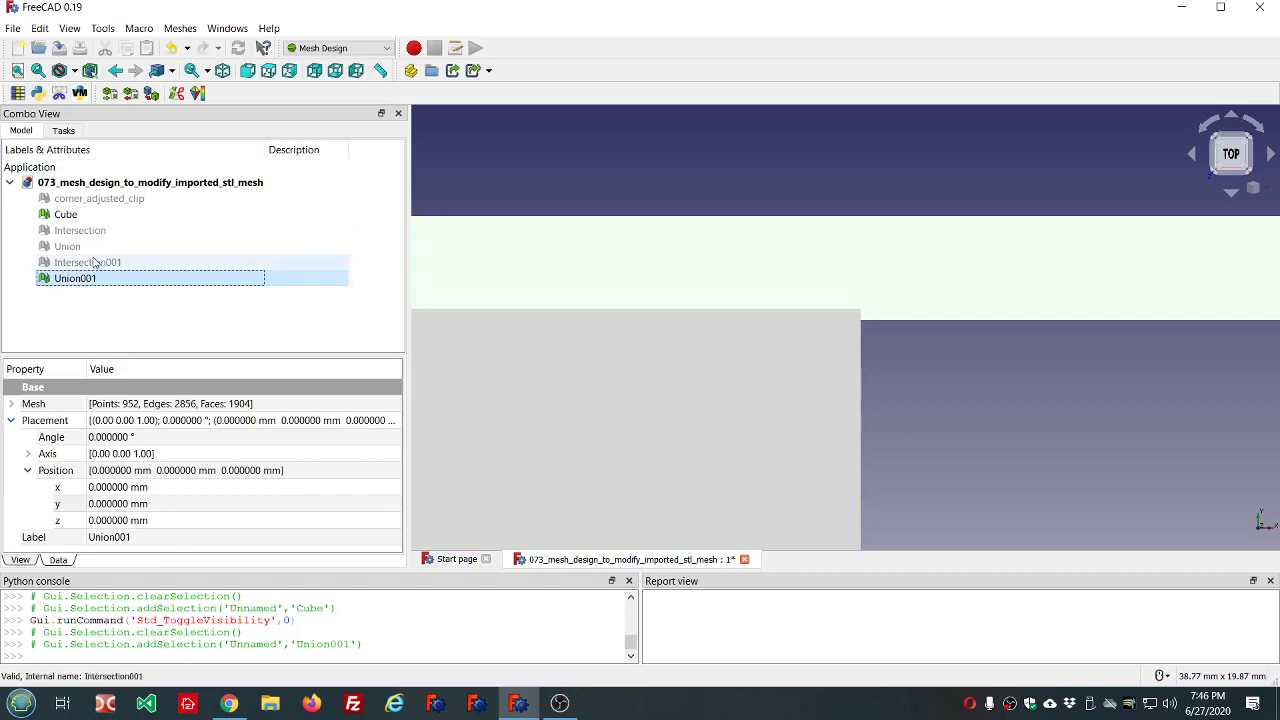
left_click(66, 214)
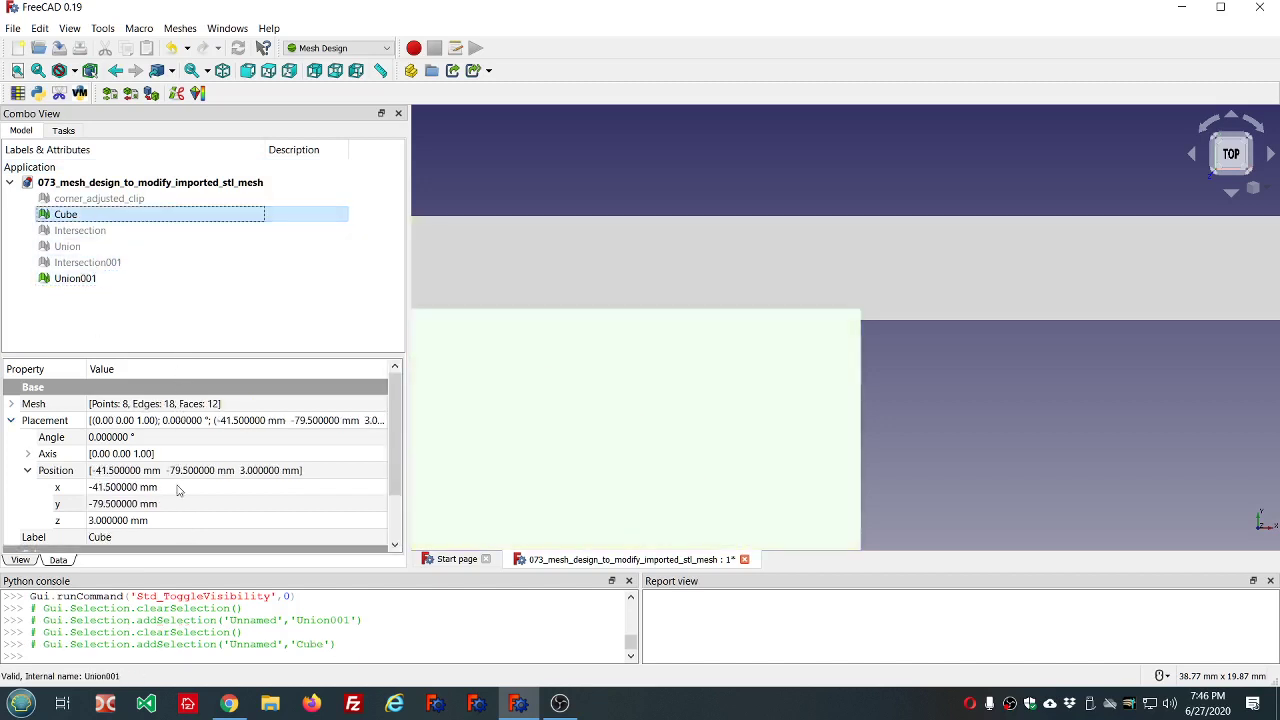
left_click(183, 490)
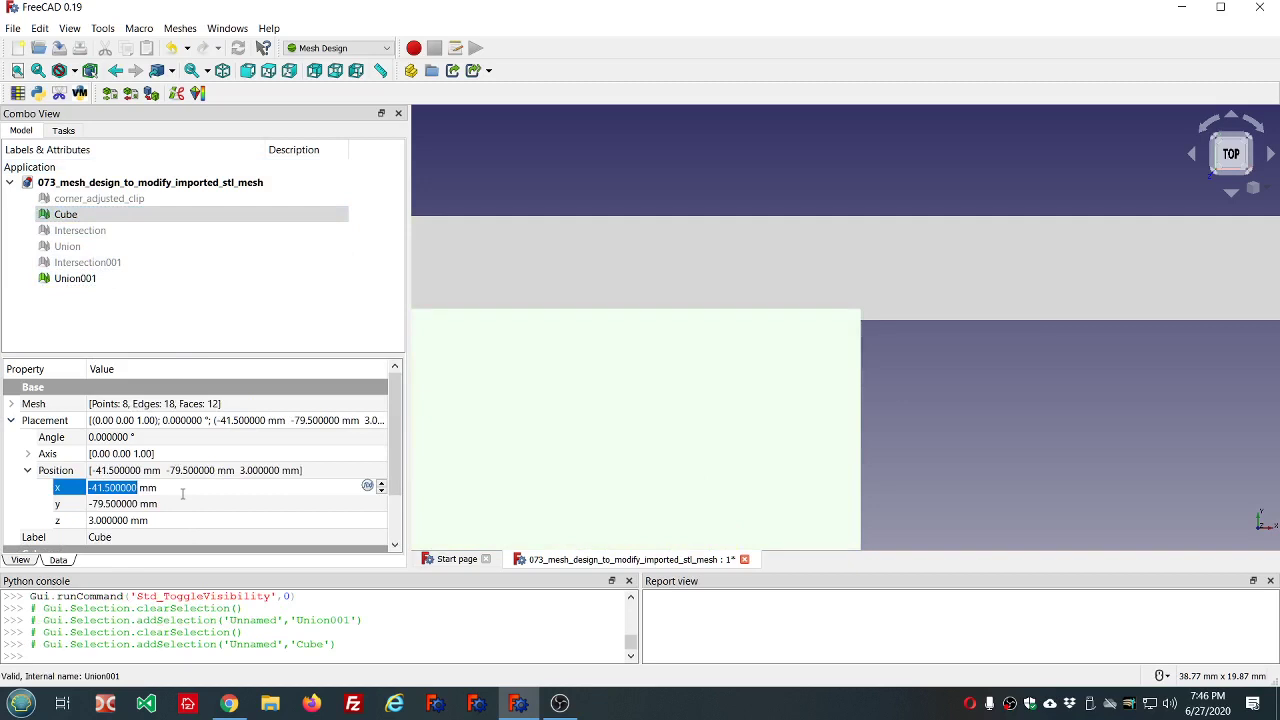
left_click(183, 504)
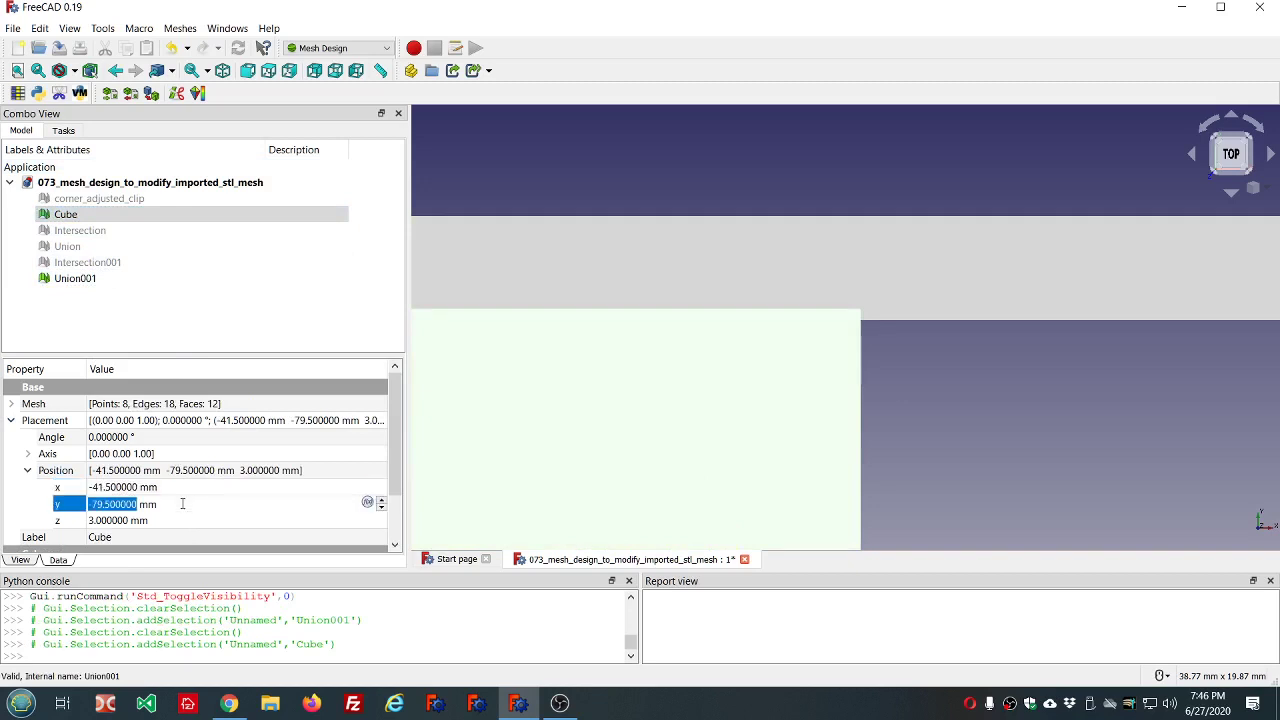
scroll(183, 504, "down", 1)
scroll(183, 504, "up", 1)
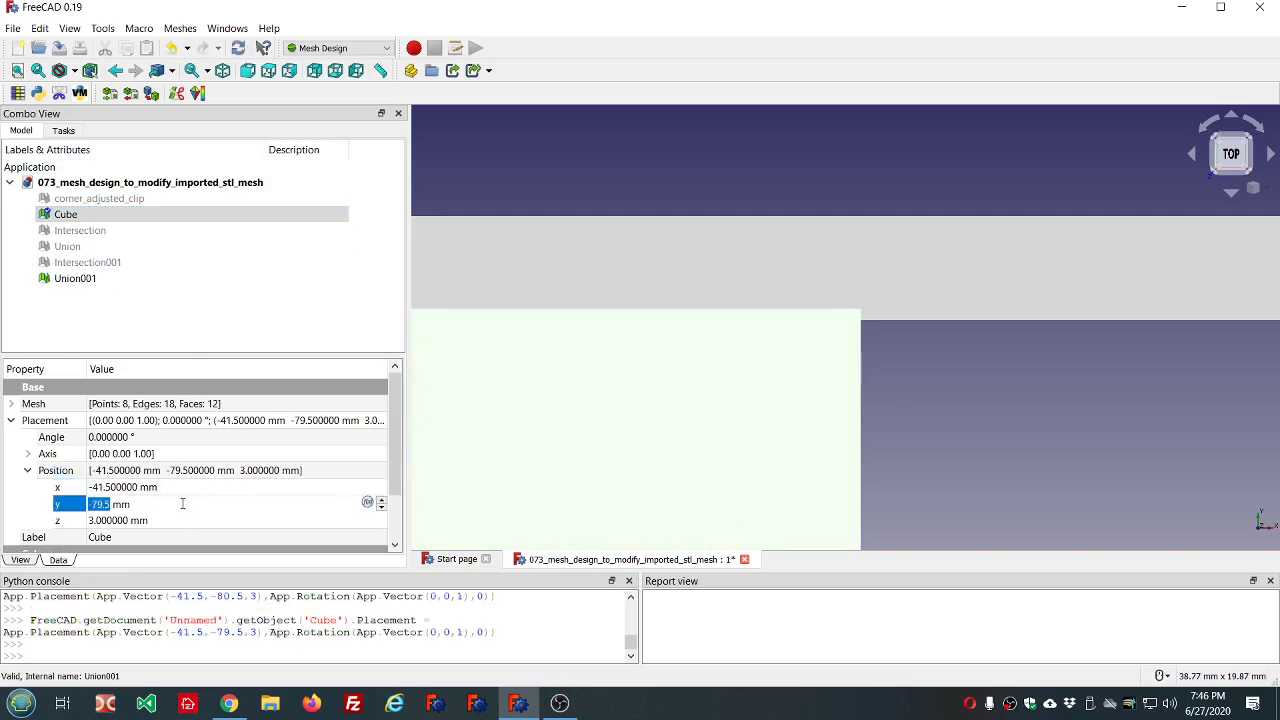
type("-80")
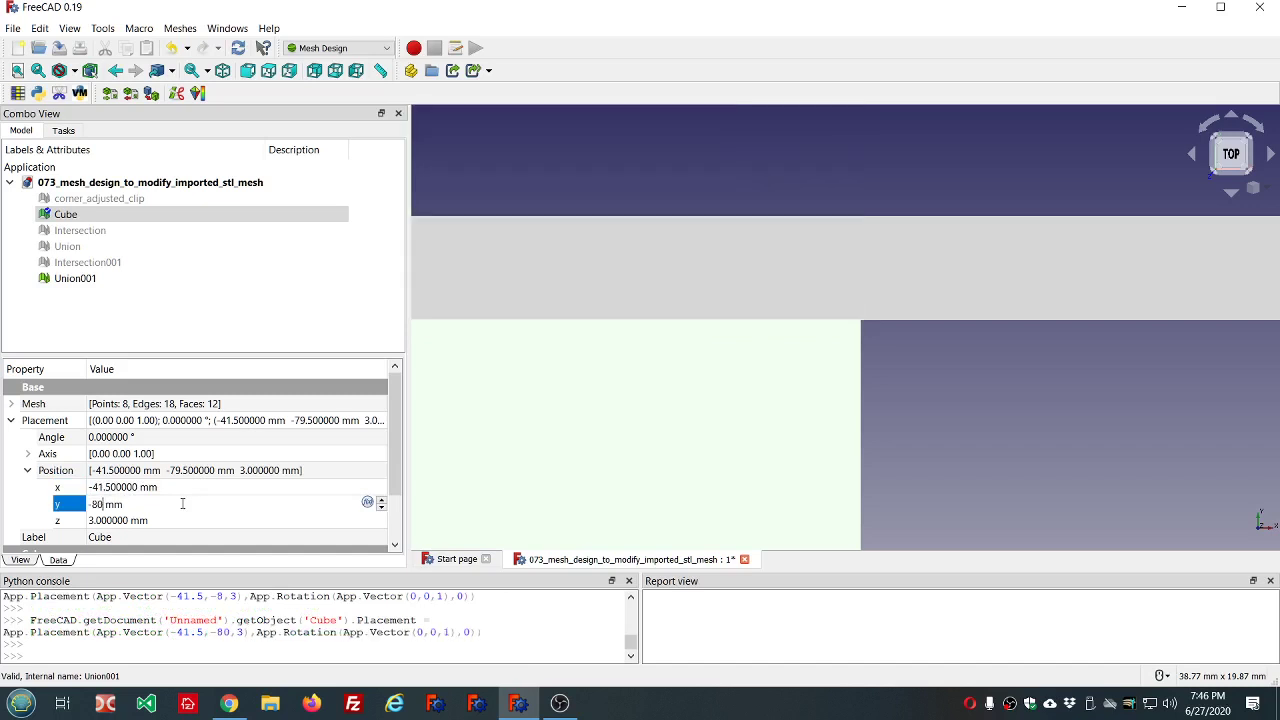
Step: Select Union001 and the Cube and run Meshes > Boolean > Difference
left_click(990, 480)
middle_click_drag(1014, 444, 921, 433)
scroll(943, 450, "down", 5)
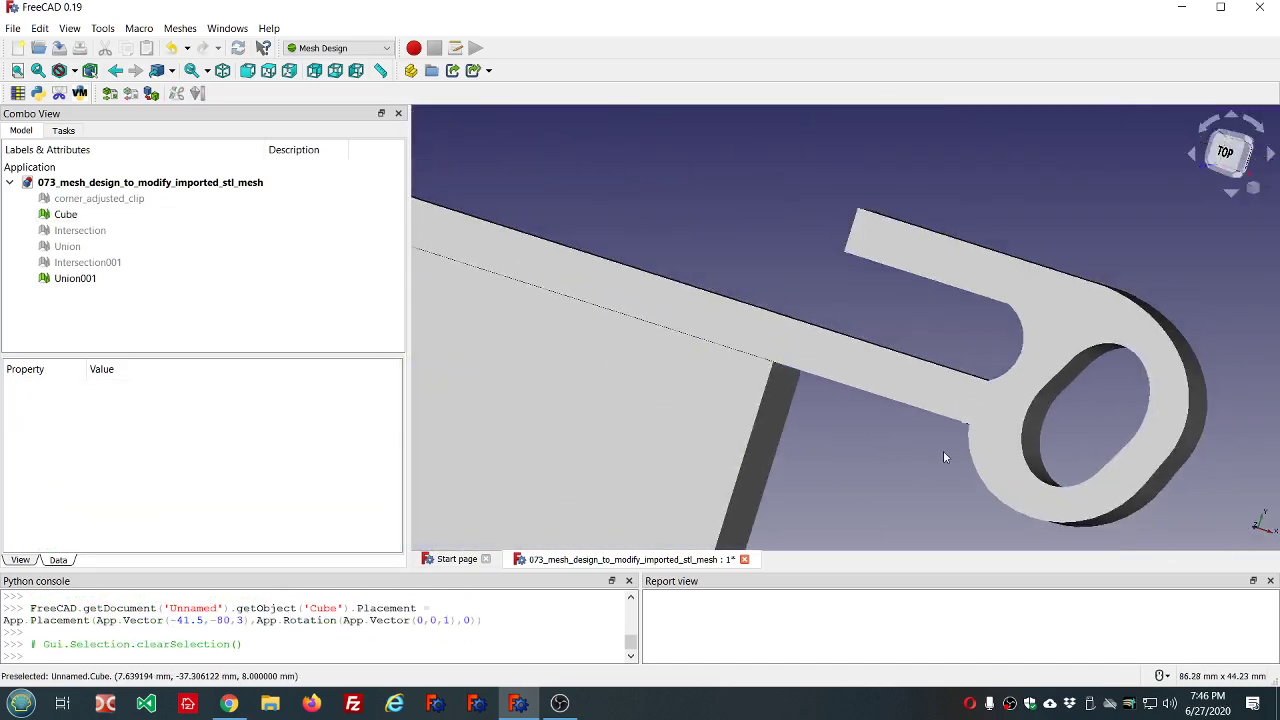
scroll(643, 397, "down", 1)
scroll(650, 405, "down", 5)
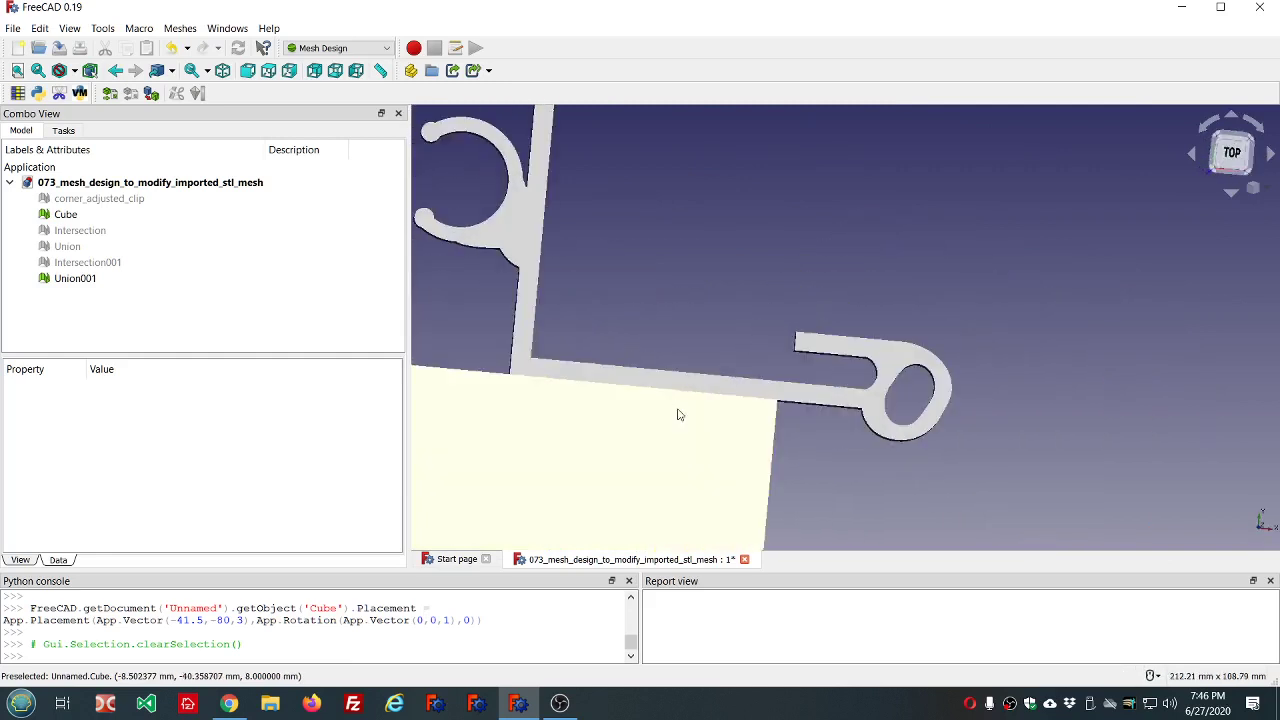
left_click(116, 216)
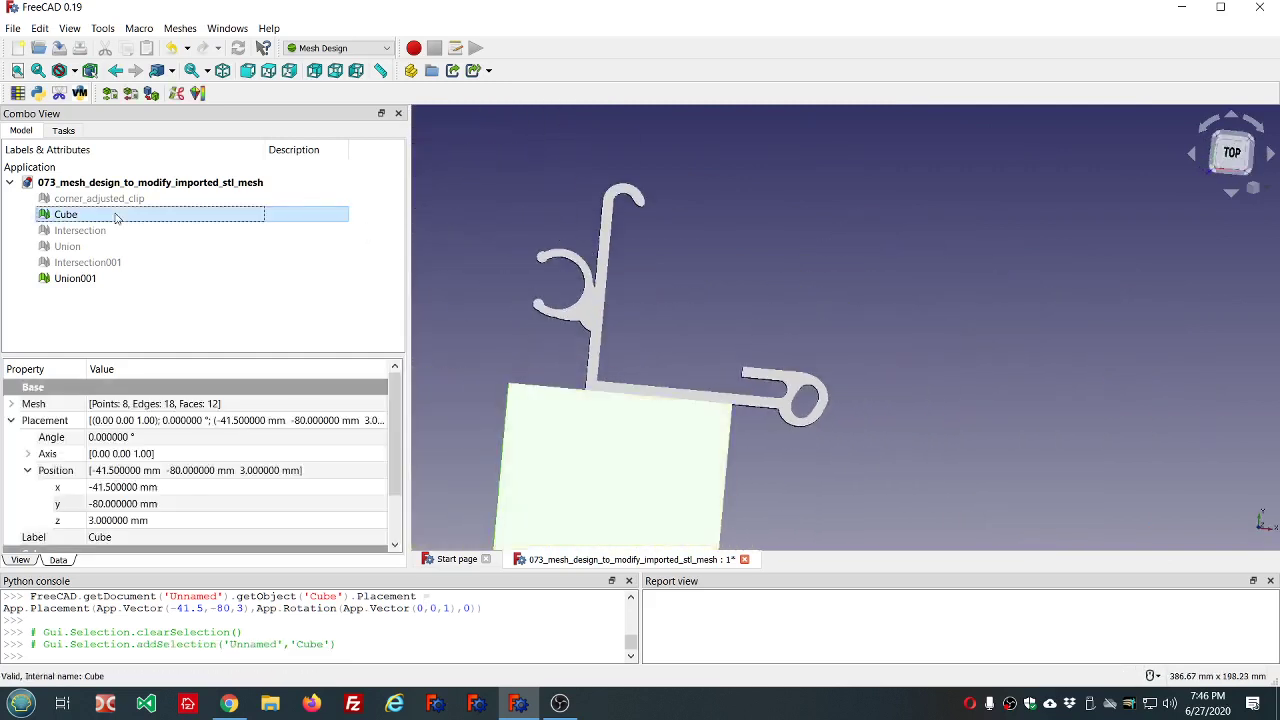
left_click(83, 279)
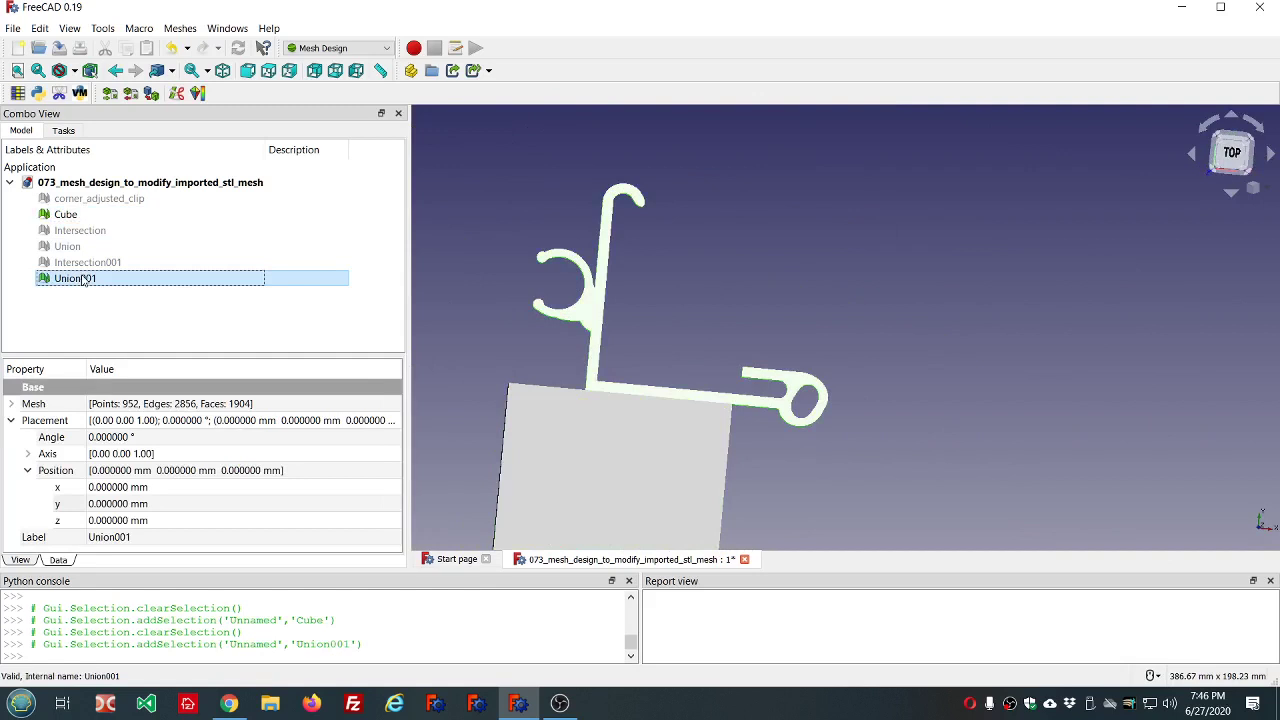
left_click(62, 215, "ctrl")
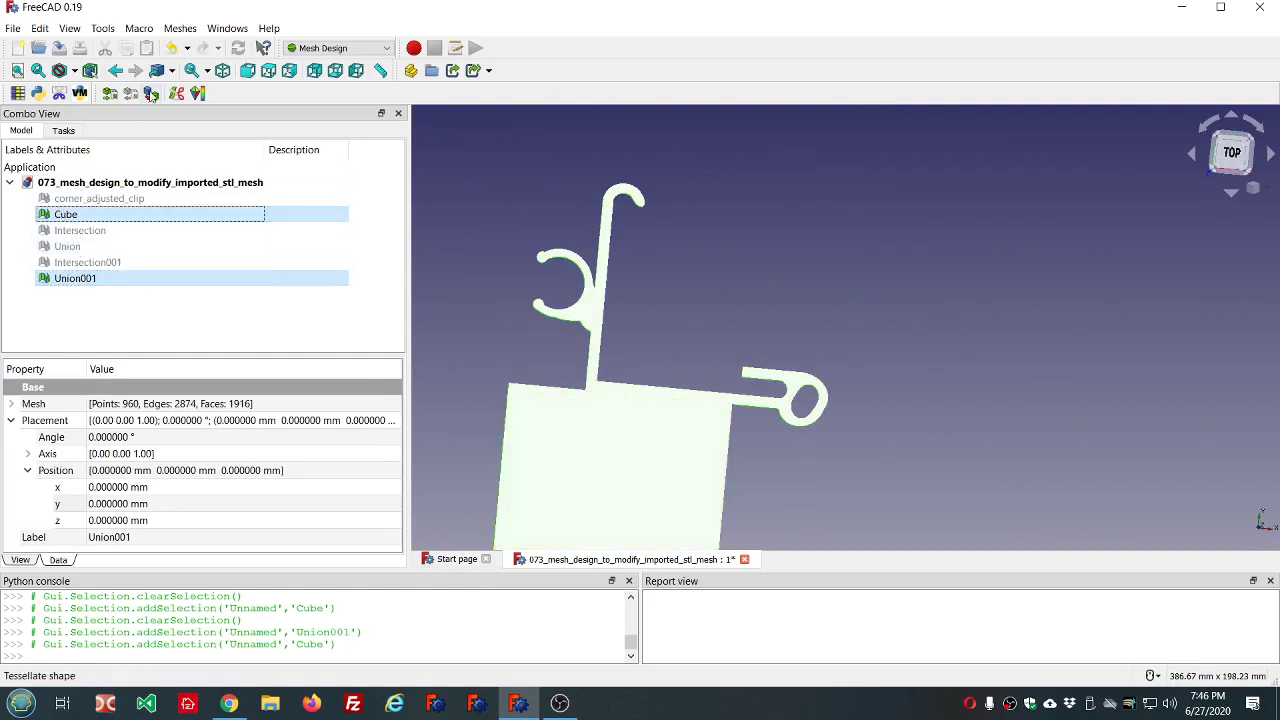
left_click(182, 33)
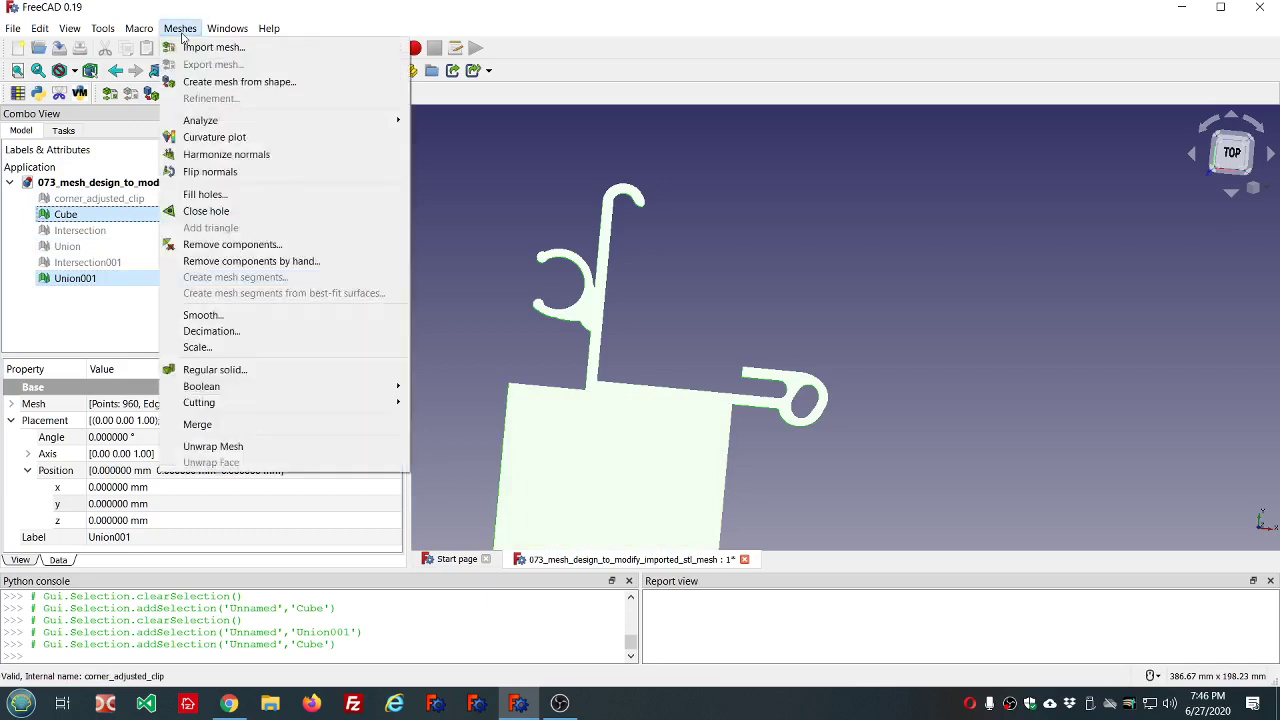
mouse_move(216, 388)
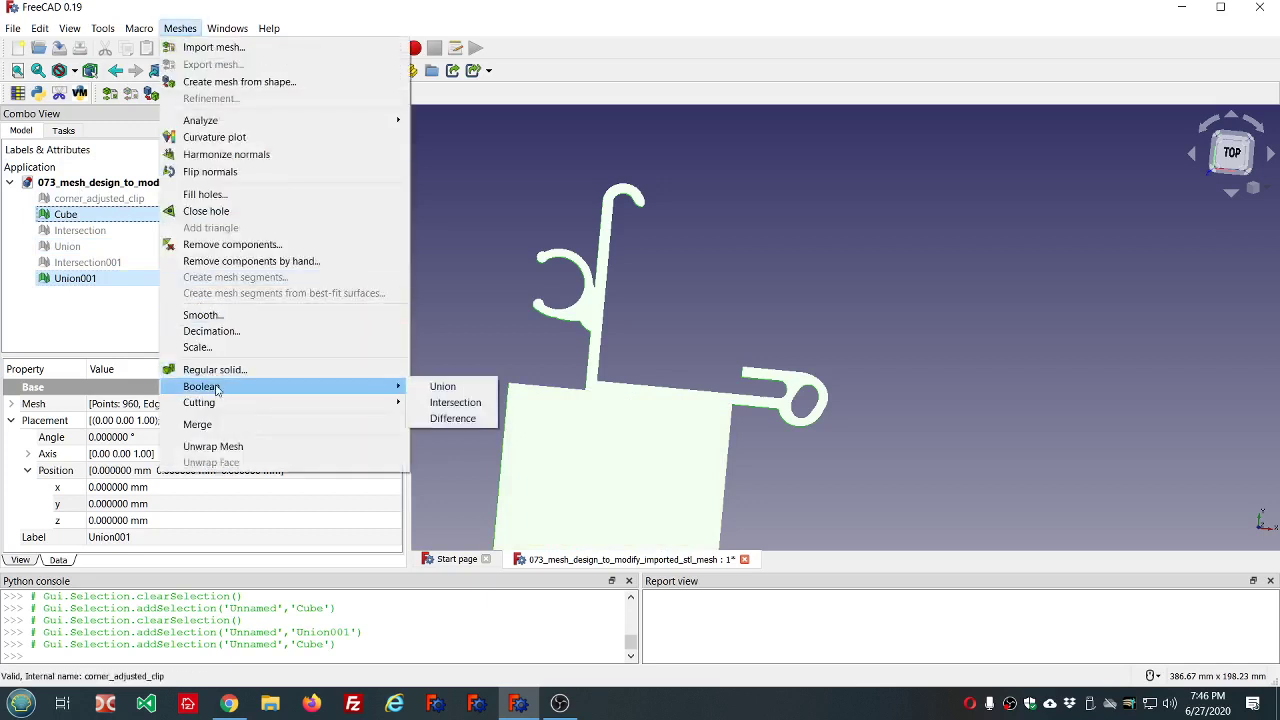
left_click(449, 416)
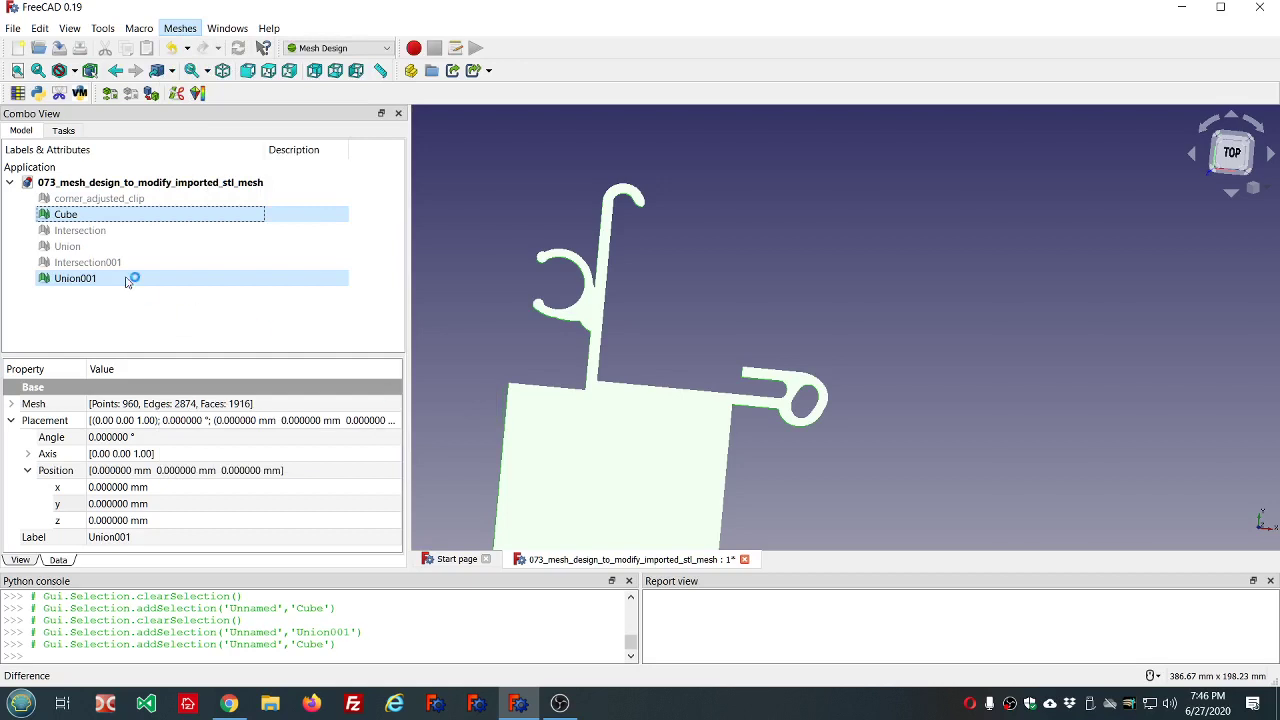
Step: Hide Union001 and the Cube
left_click(90, 280)
key("space")
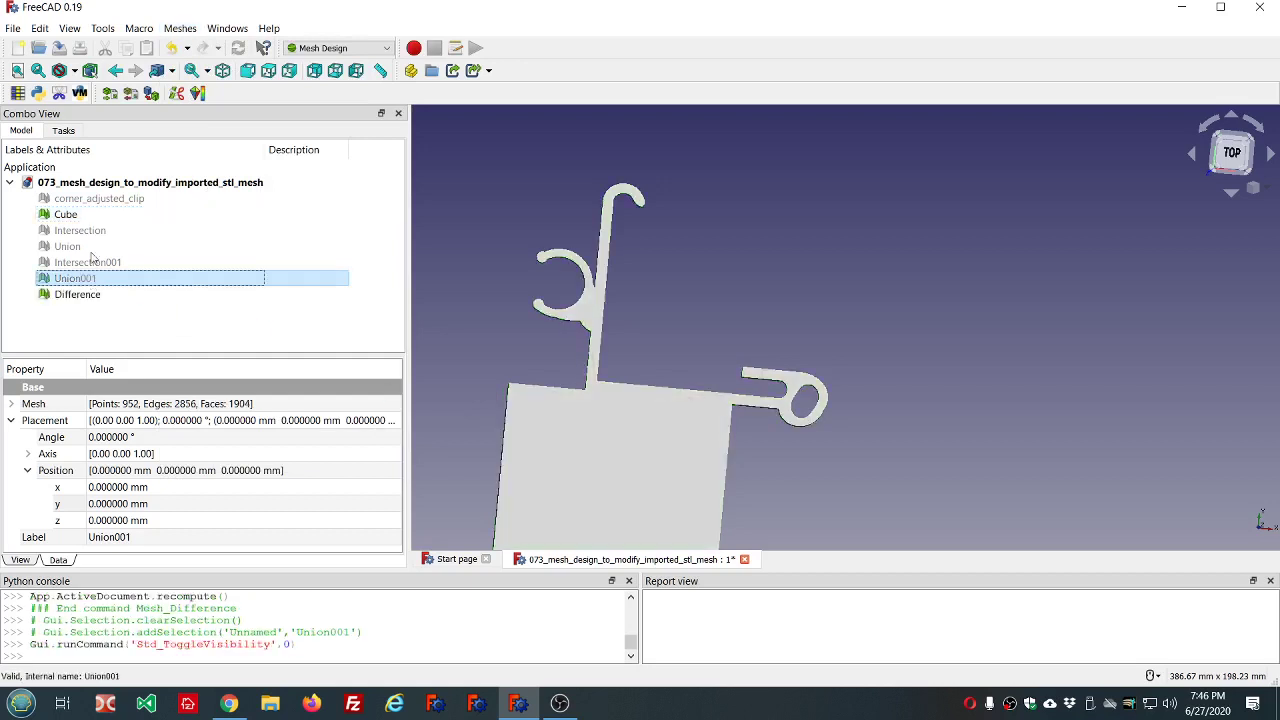
left_click(65, 214)
key("space")
Step: Inspect the trimmed L-shaped Difference mesh from tilted and top views
scroll(563, 378, "up", 6)
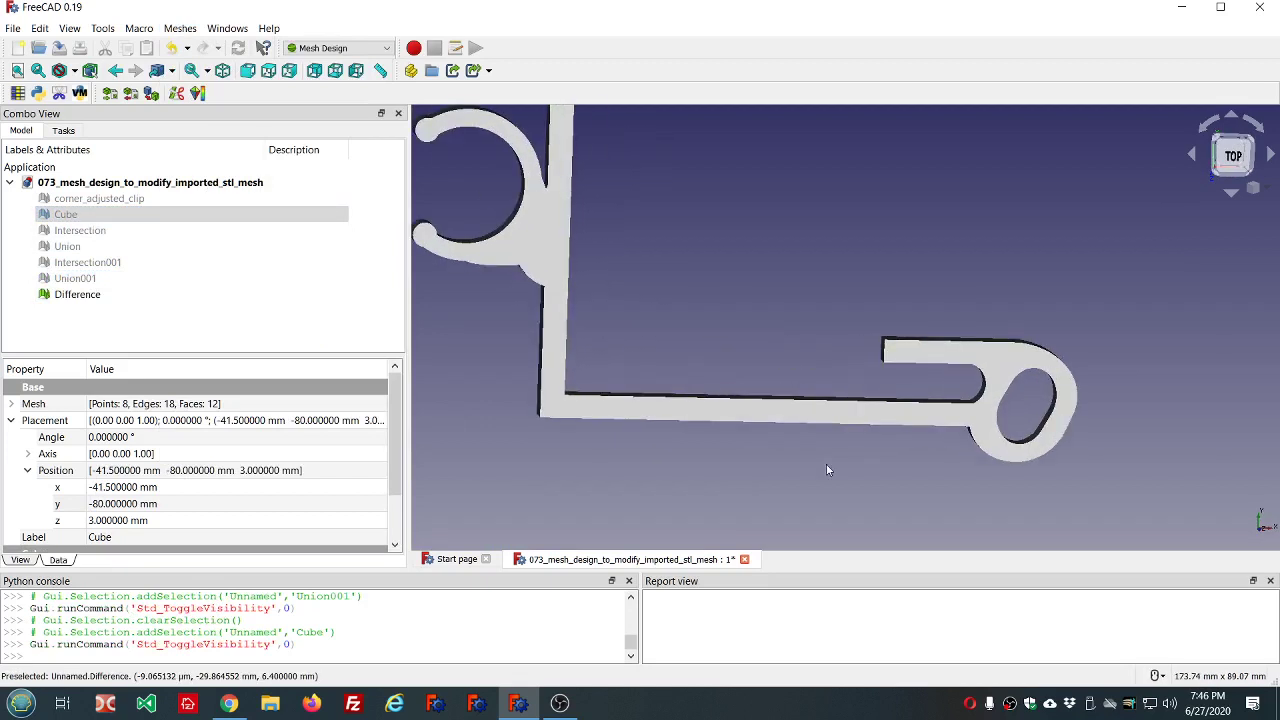
middle_click_drag(880, 330, 1040, 280)
left_click(1236, 160)
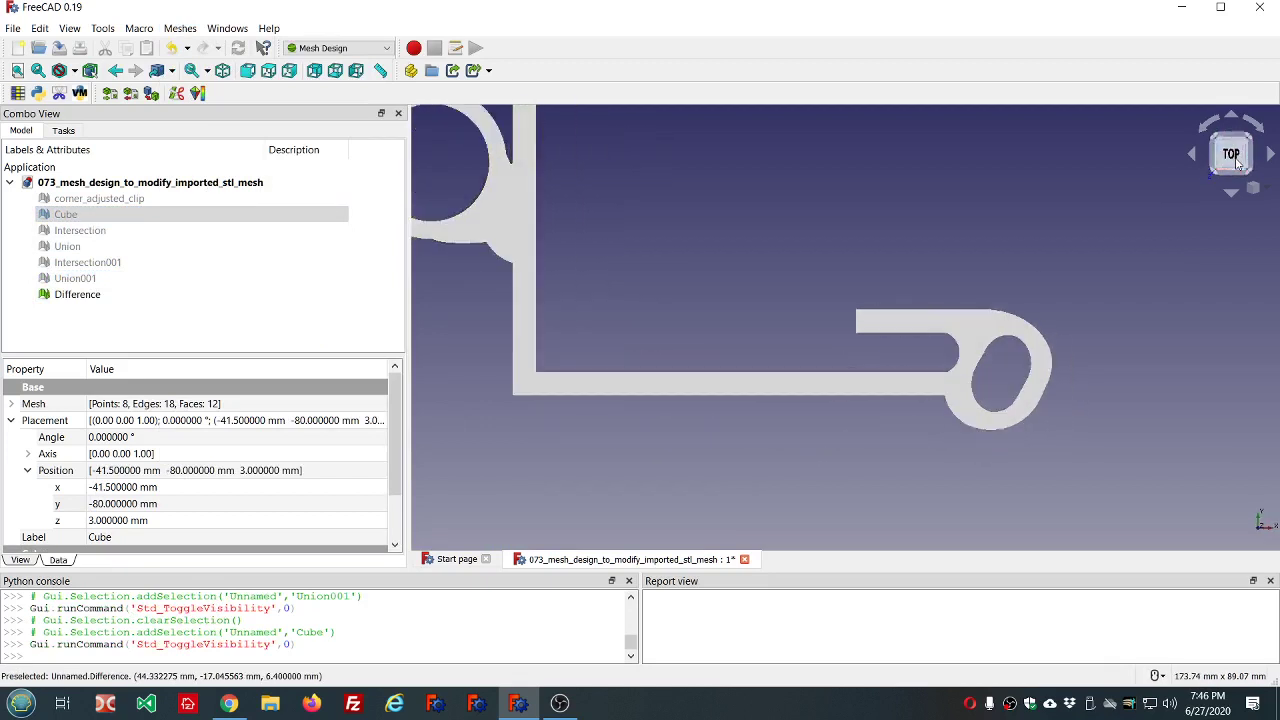
scroll(796, 432, "up", 4)
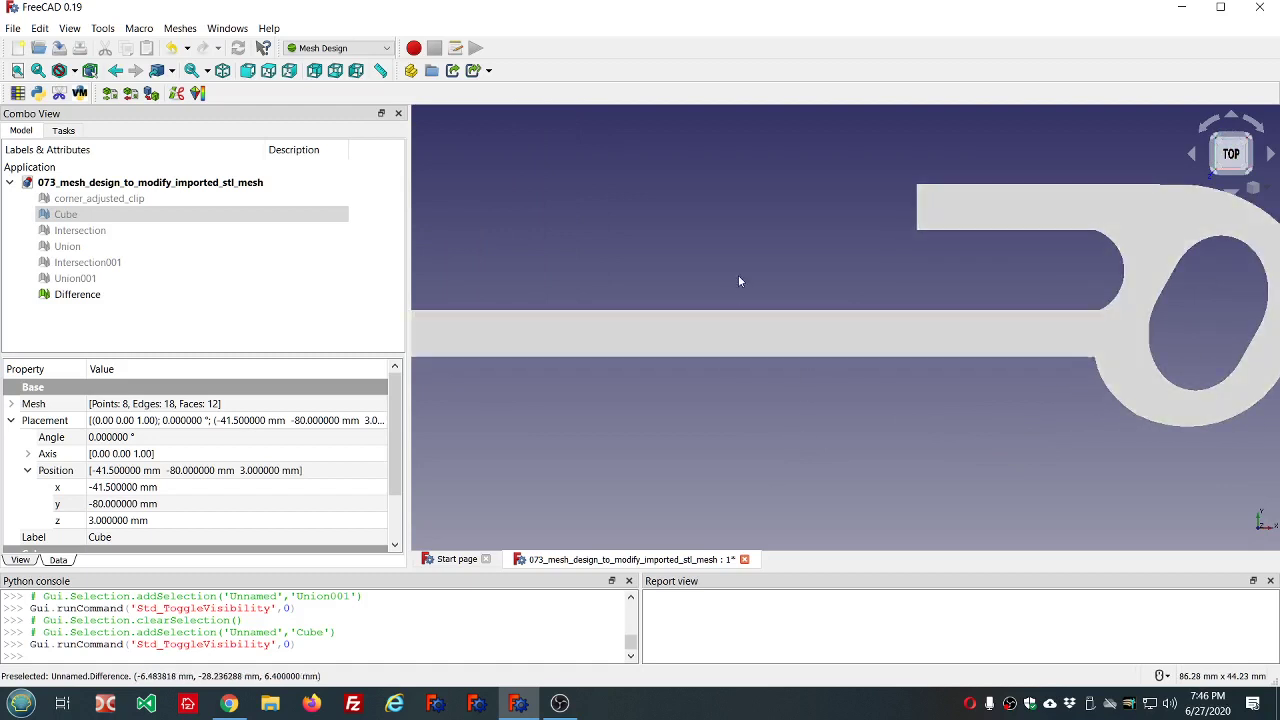
scroll(740, 280, "down", 5)
middle_click_drag(726, 220, 731, 235)
scroll(765, 280, "up", 8)
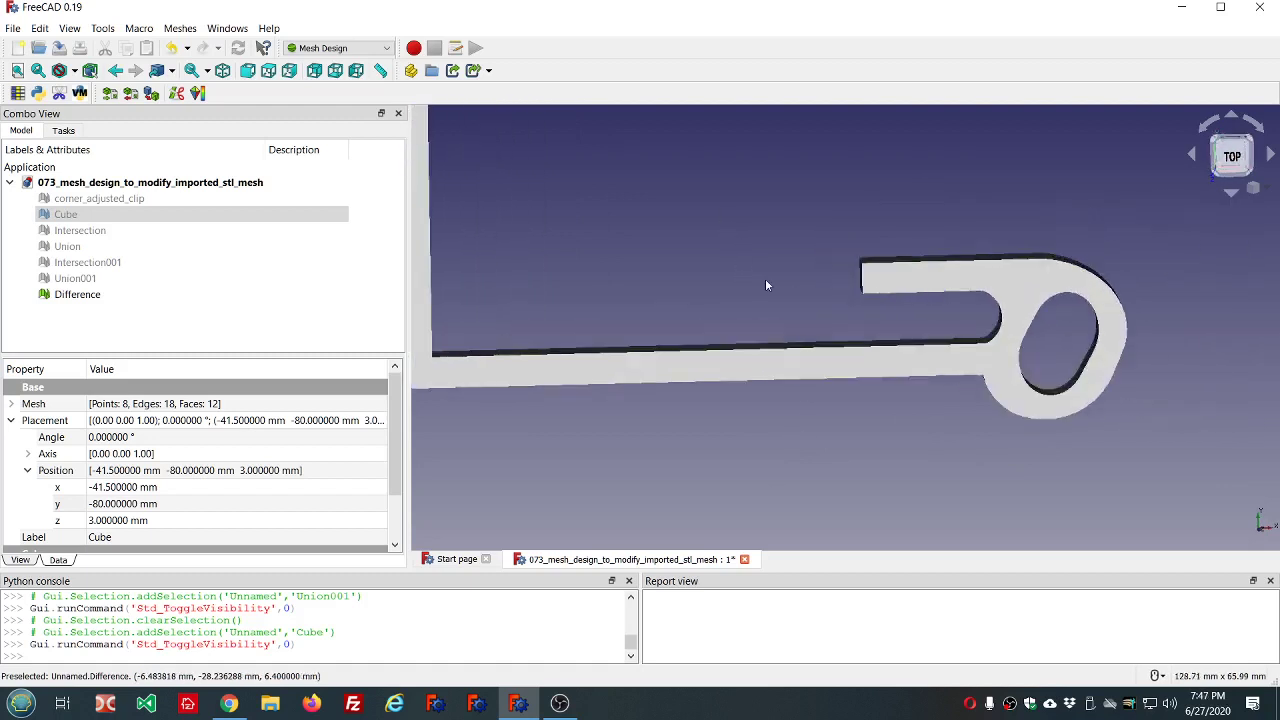
scroll(845, 340, "down", 6)
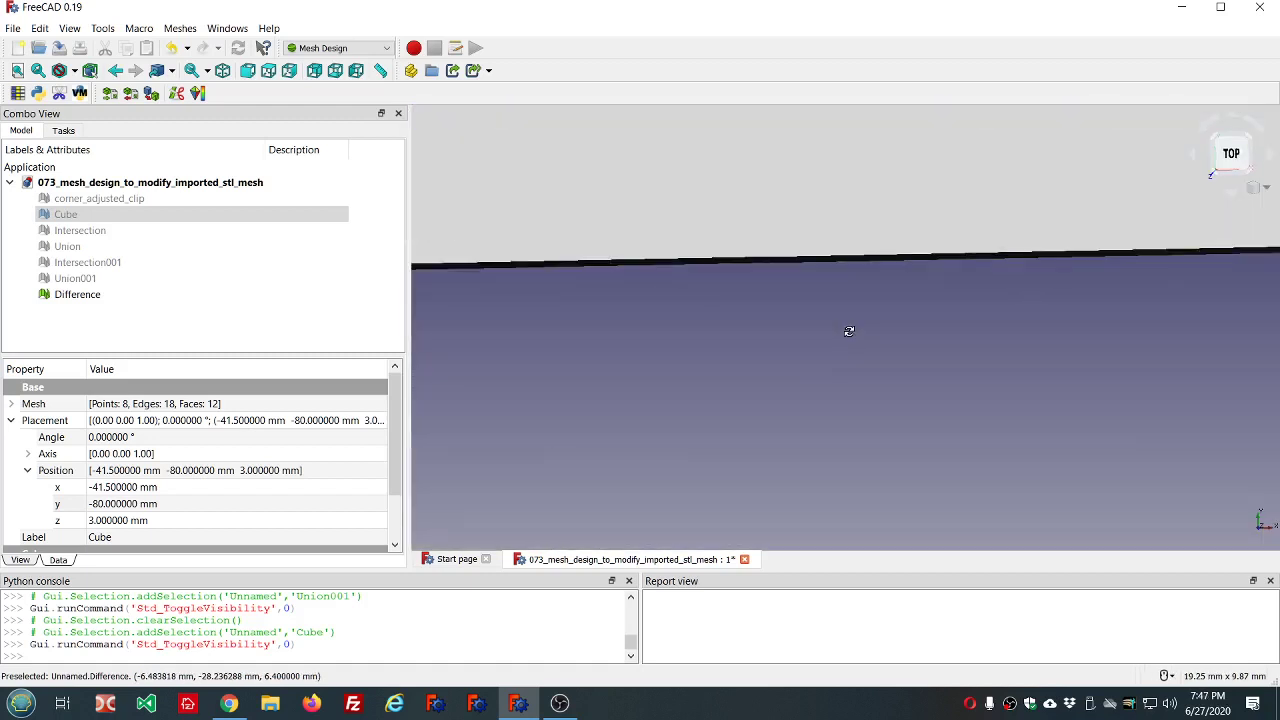
scroll(844, 339, "down", 6)
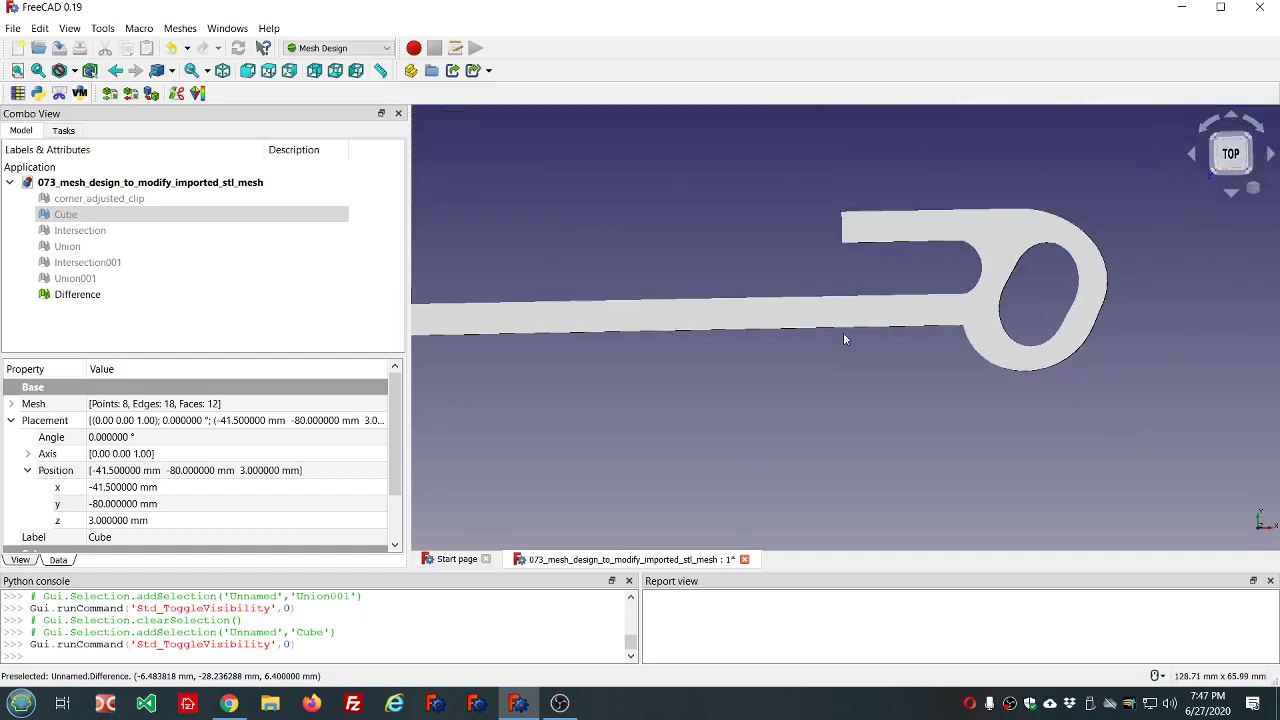
scroll(914, 228, "up", 3)
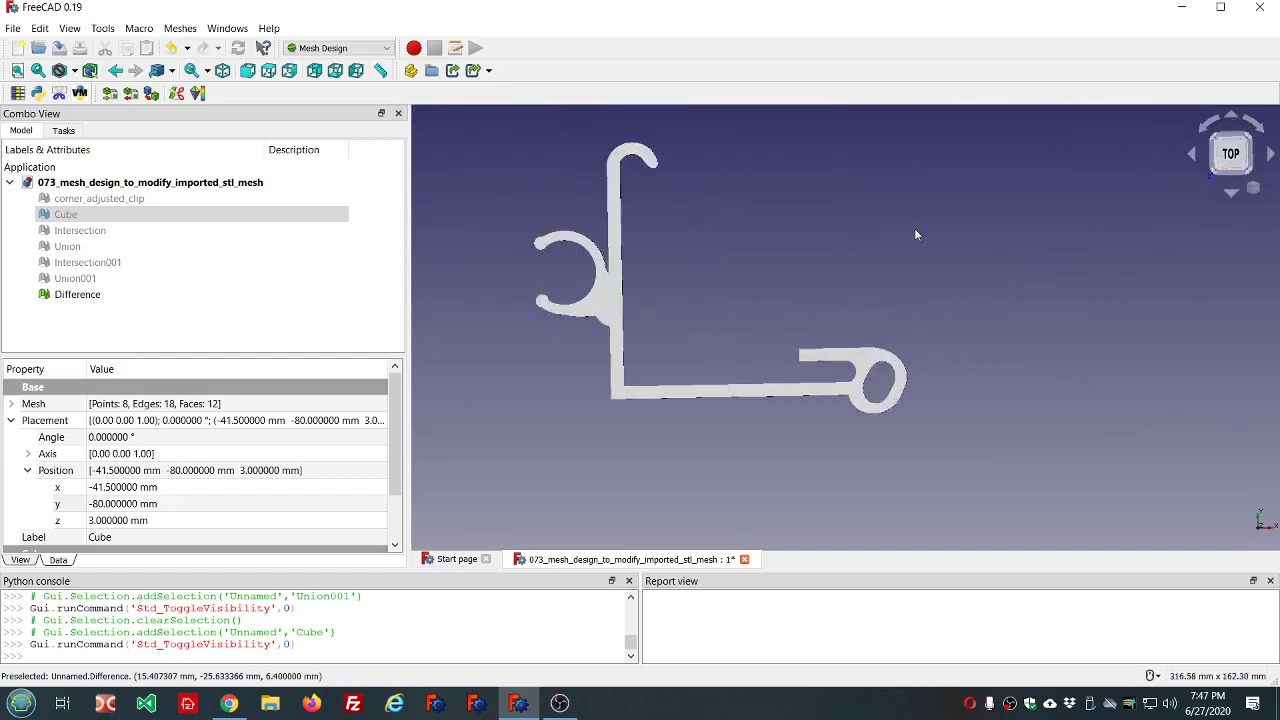
Step: Run all Evaluate-and-repair checks on the Difference mesh, confirm no errors, and close the panel
left_click(77, 294)
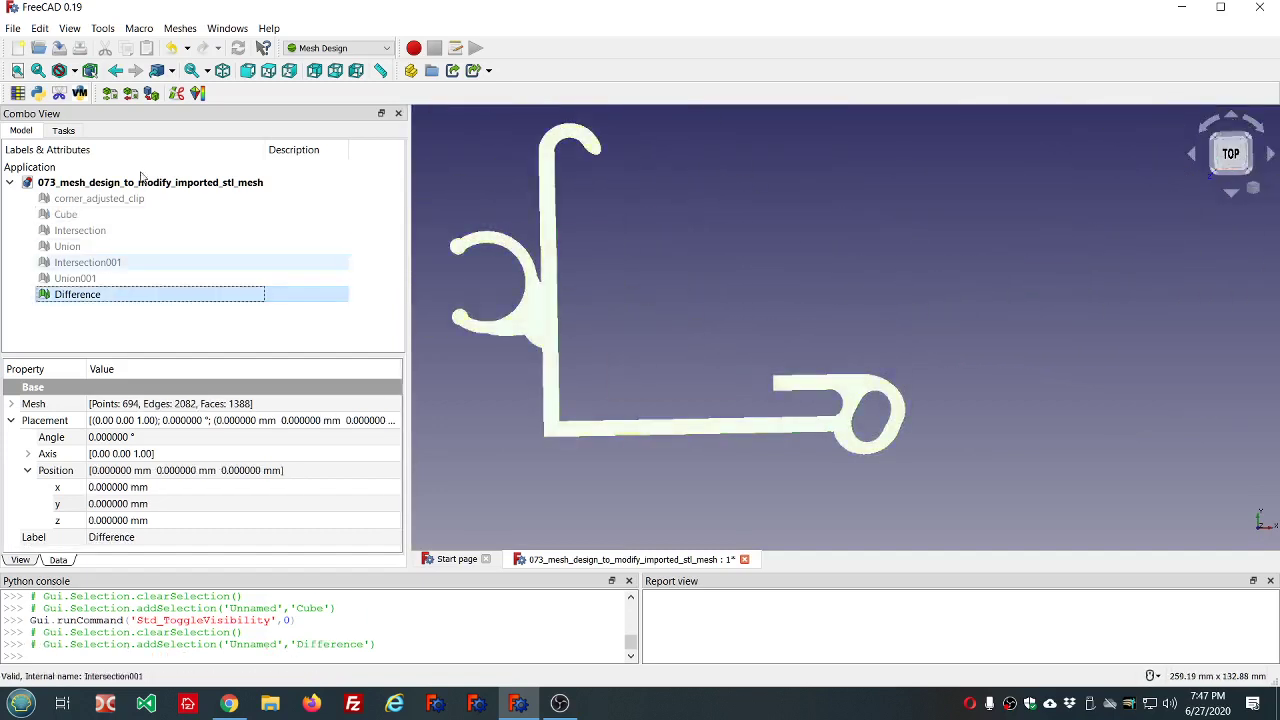
left_click(180, 28)
mouse_move(236, 121)
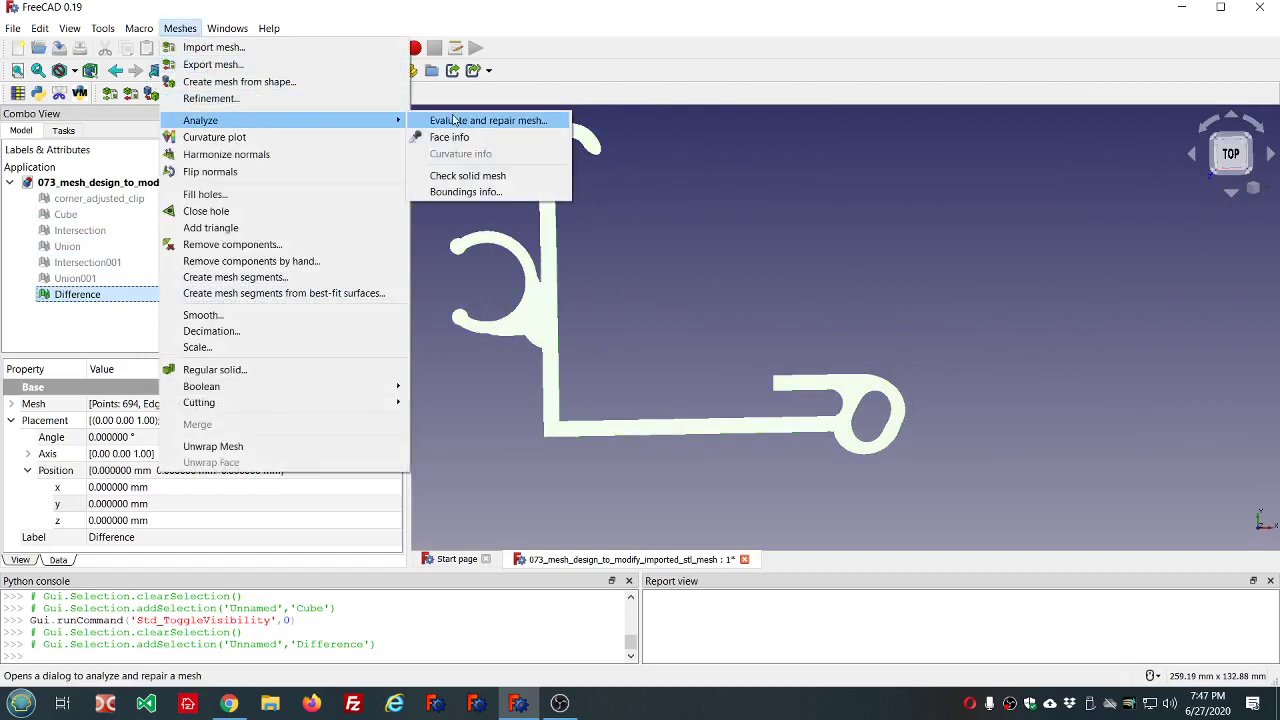
left_click(474, 121)
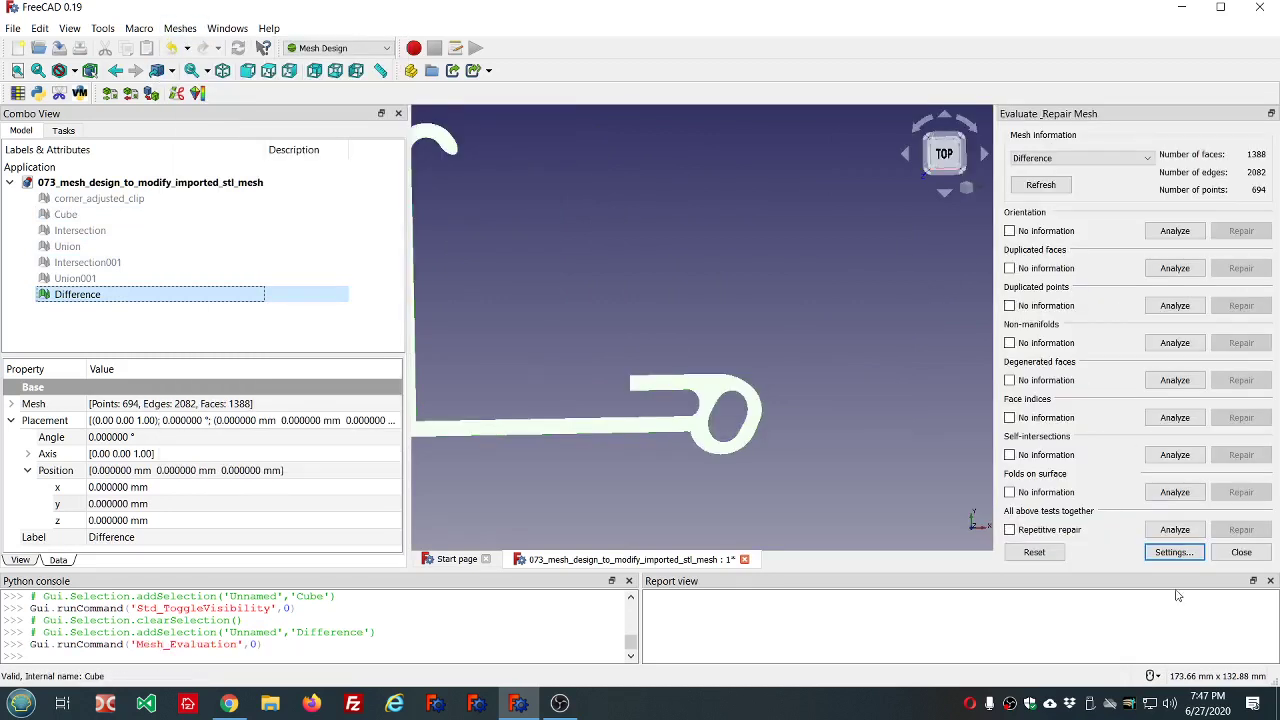
left_click(1173, 530)
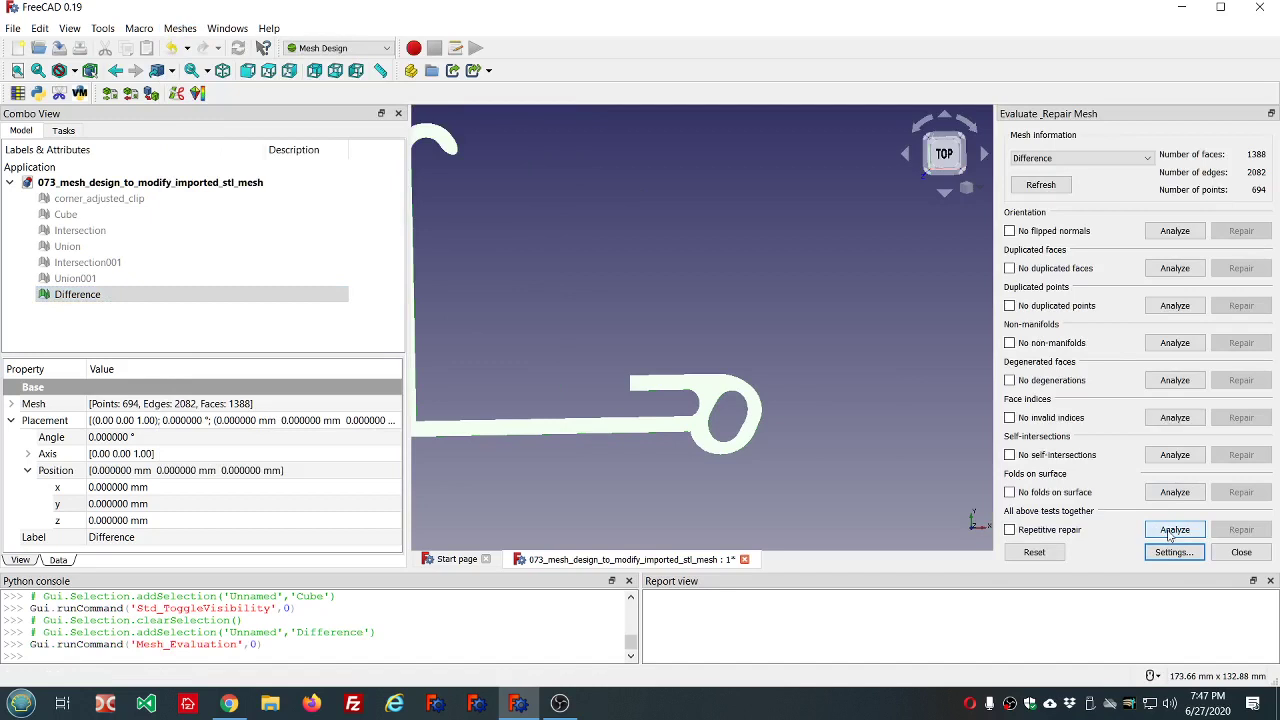
left_click(1241, 552)
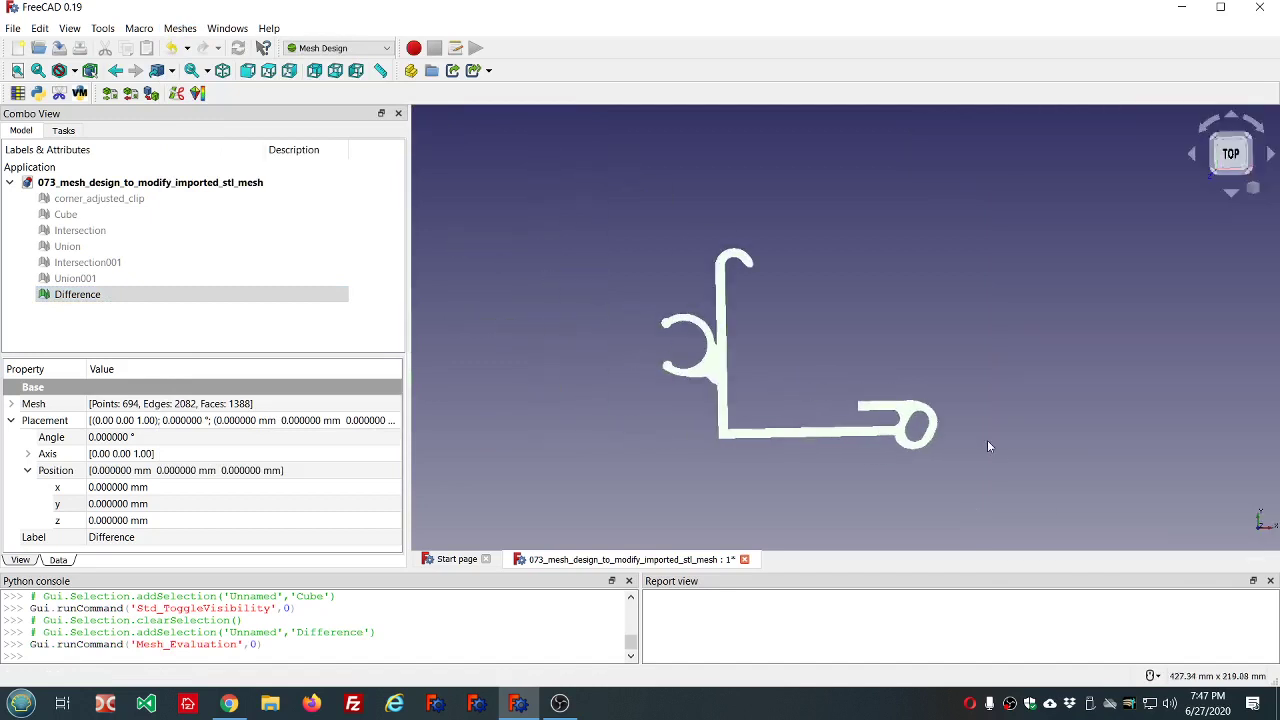
left_click(758, 468)
scroll(692, 460, "up", 3)
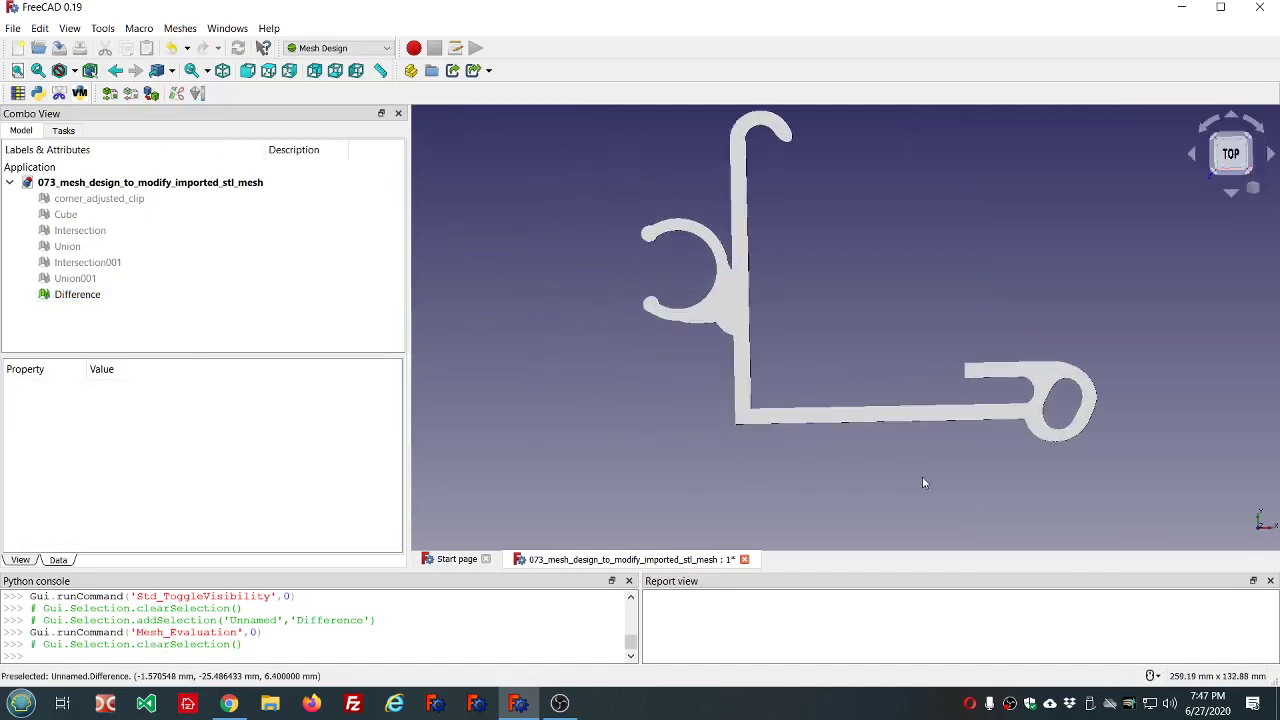
middle_click_drag(922, 476, 944, 477)
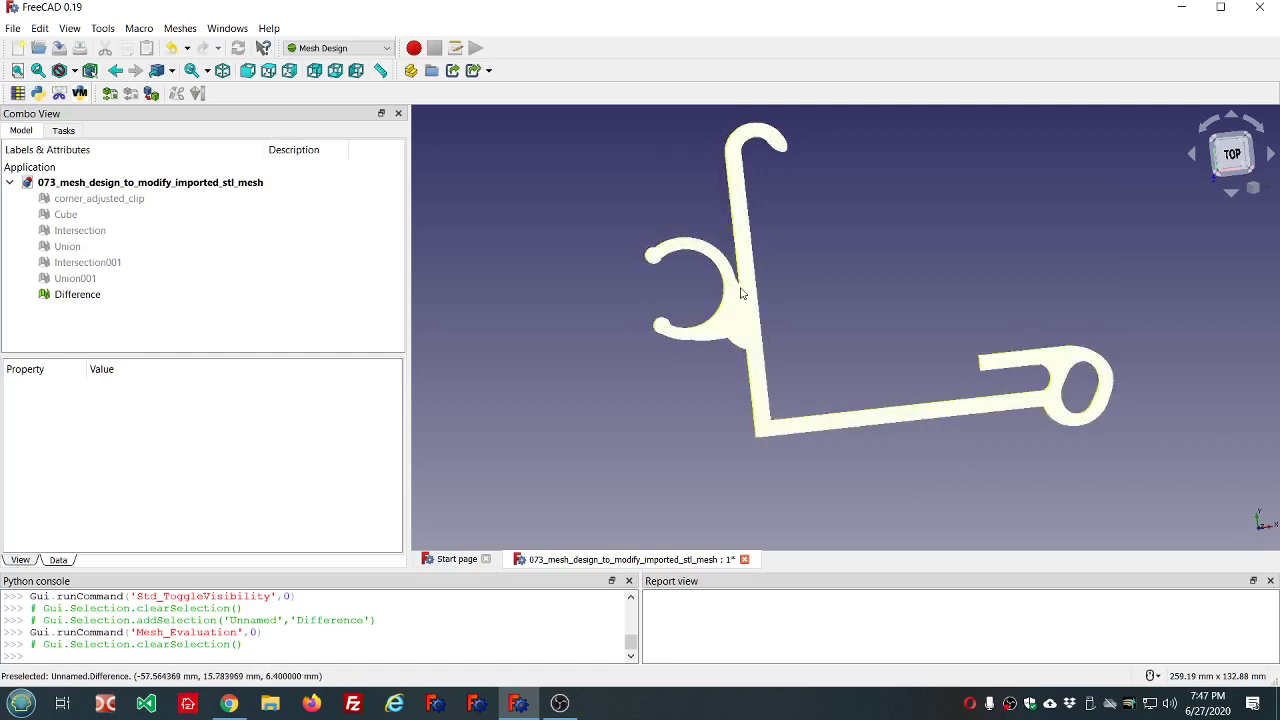
scroll(776, 356, "down", 3)
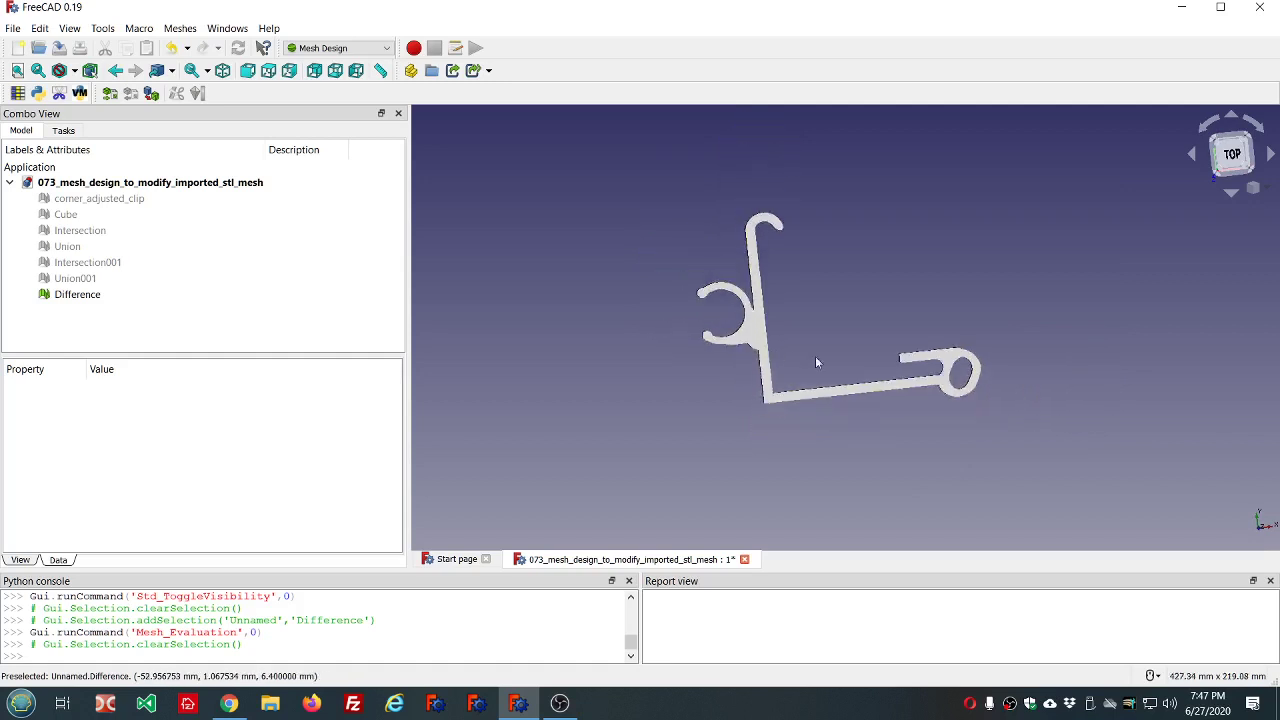
middle_click_drag(844, 378, 780, 320)
scroll(757, 245, "up", 3)
scroll(757, 245, "down", 2)
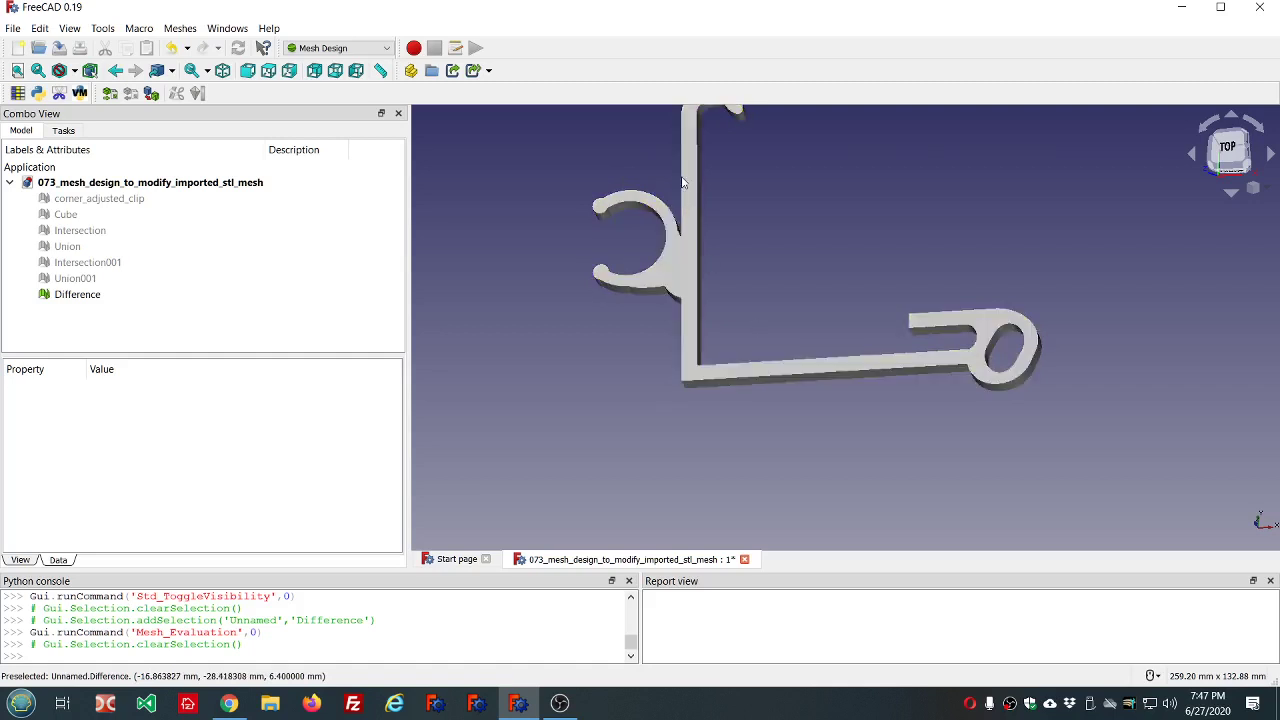
middle_click_drag(683, 182, 879, 249)
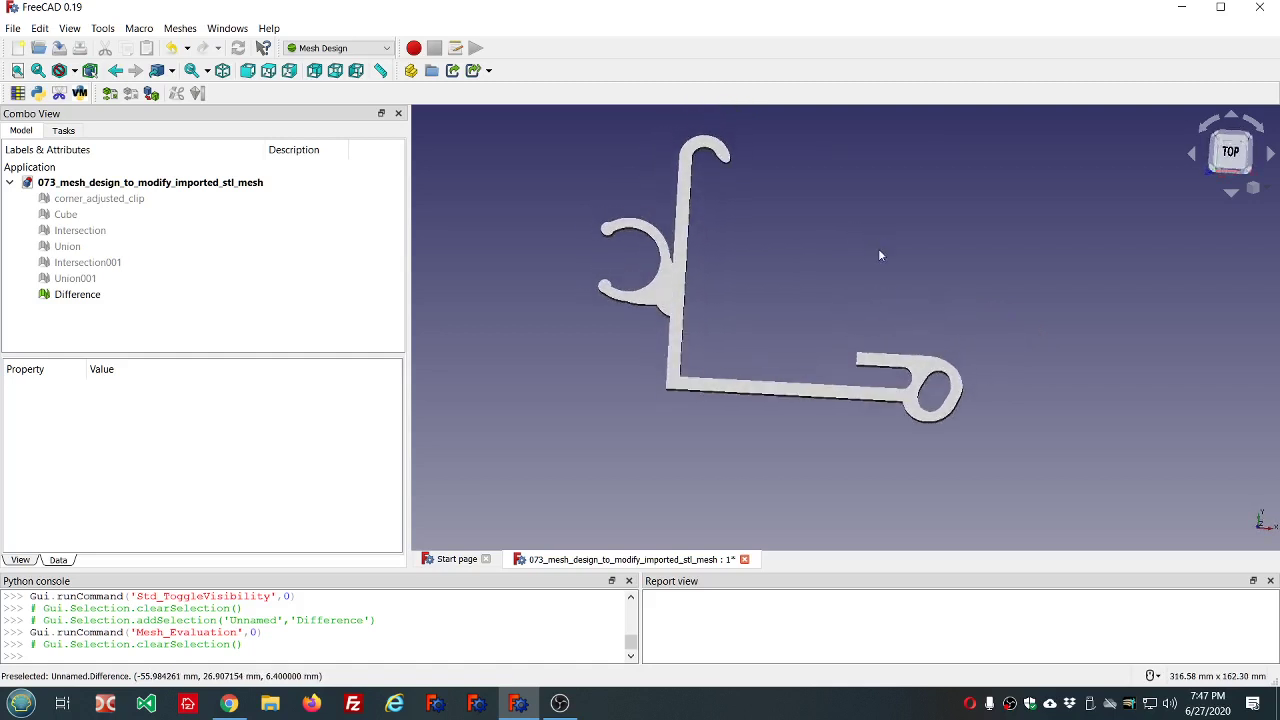
scroll(785, 255, "down", 2)
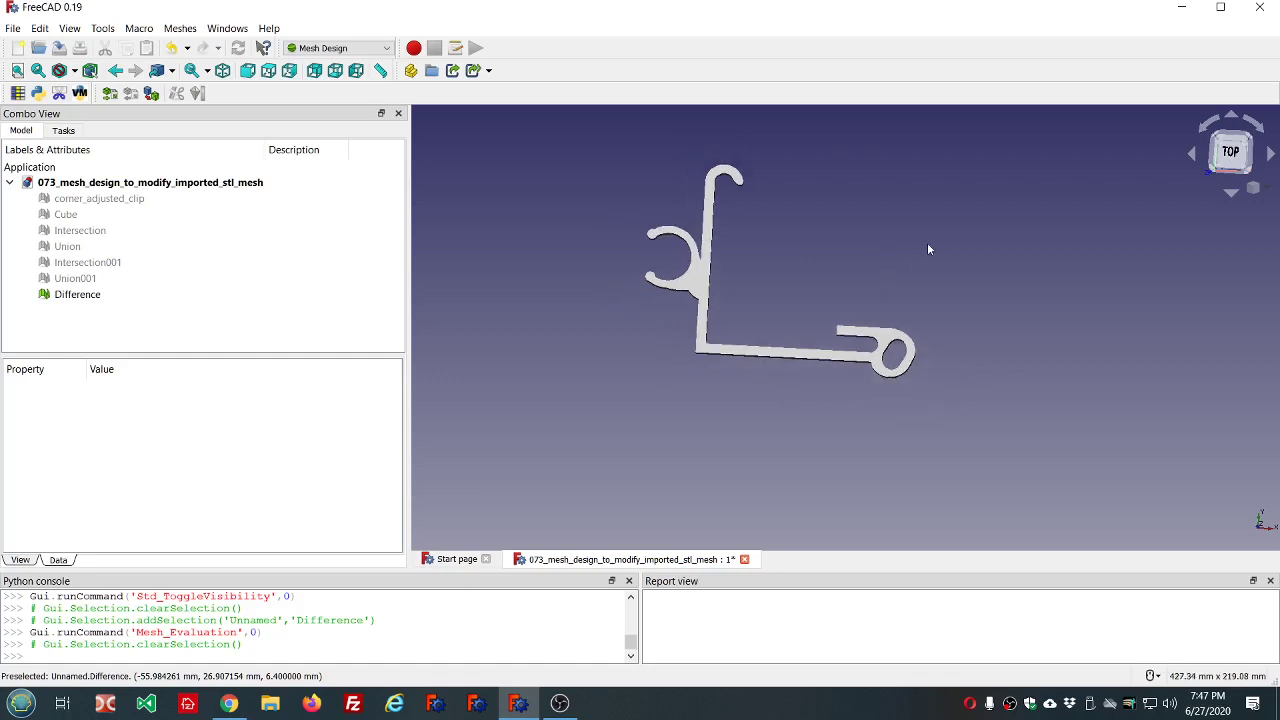
scroll(926, 242, "up", 3)
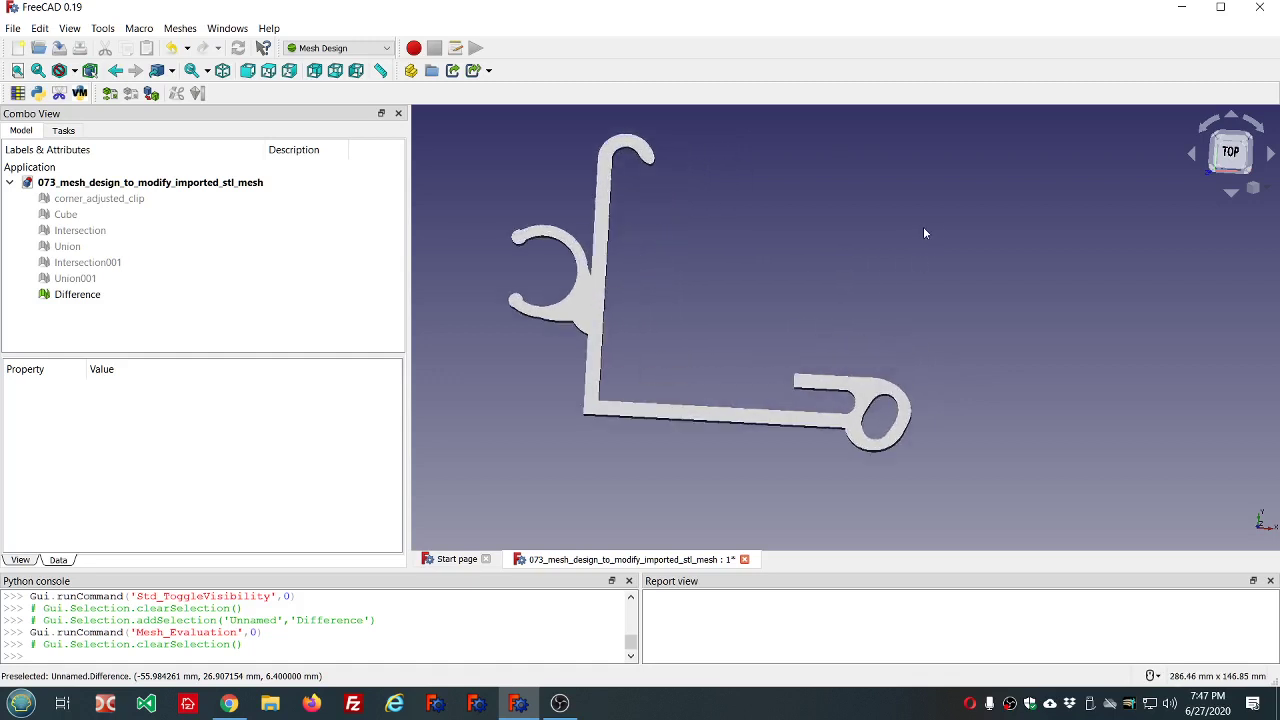